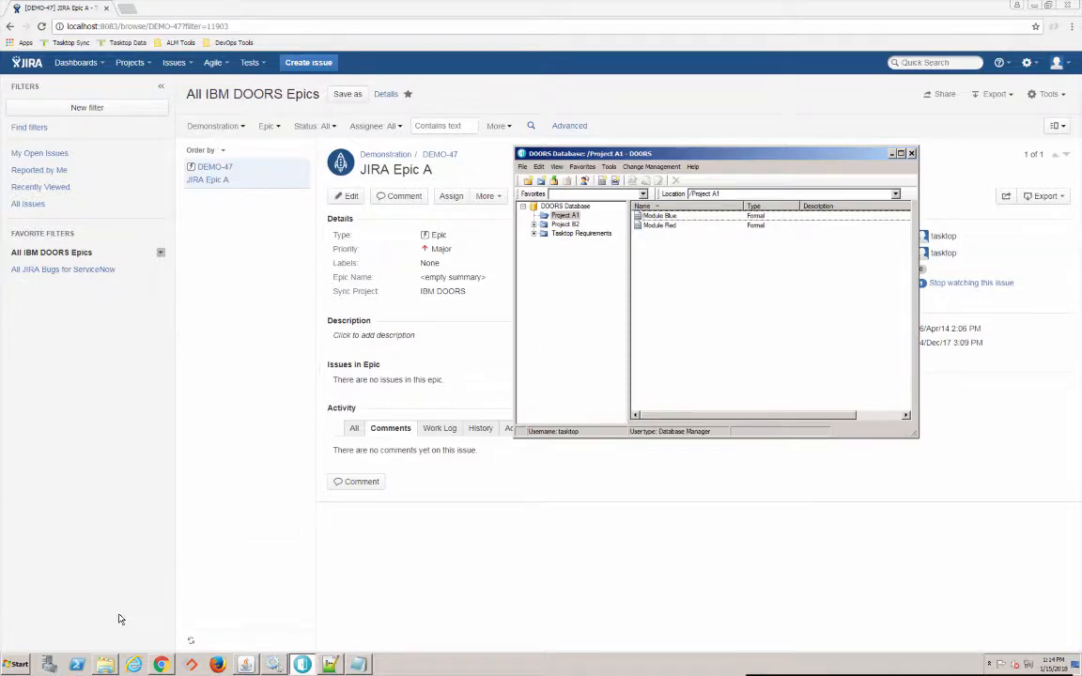
- Bring the File Explorer window showing C:\ProgramData to the front
left_click(105, 664)
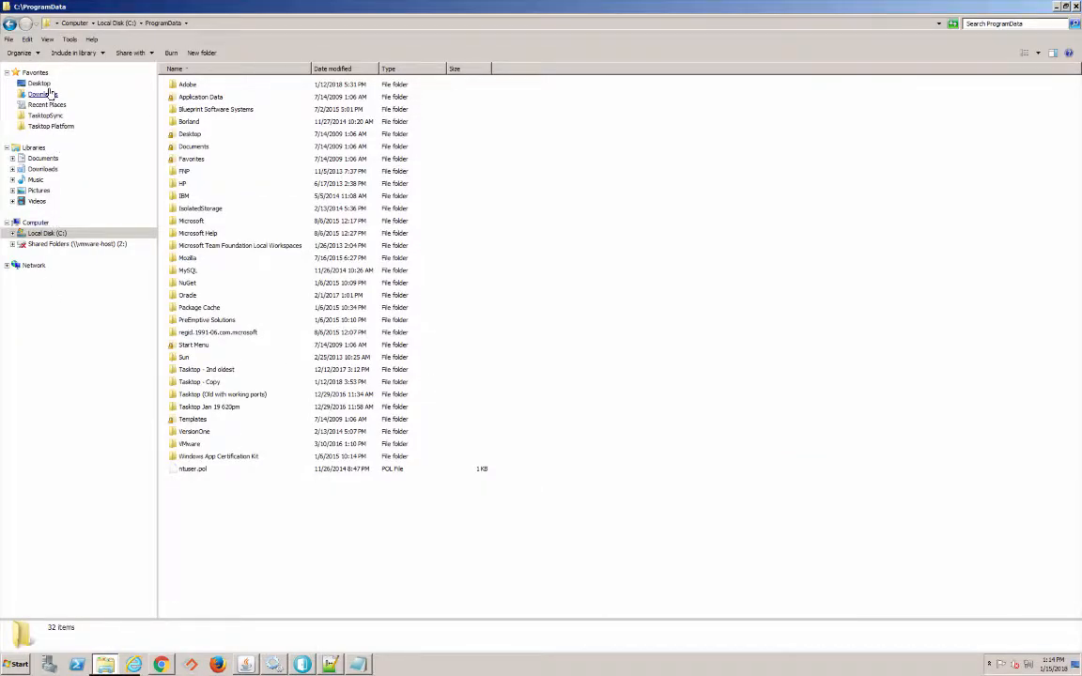
- Run the tasktop-17.4.10 installer from Desktop, accepting the license and default install and data folders
left_click(49, 86)
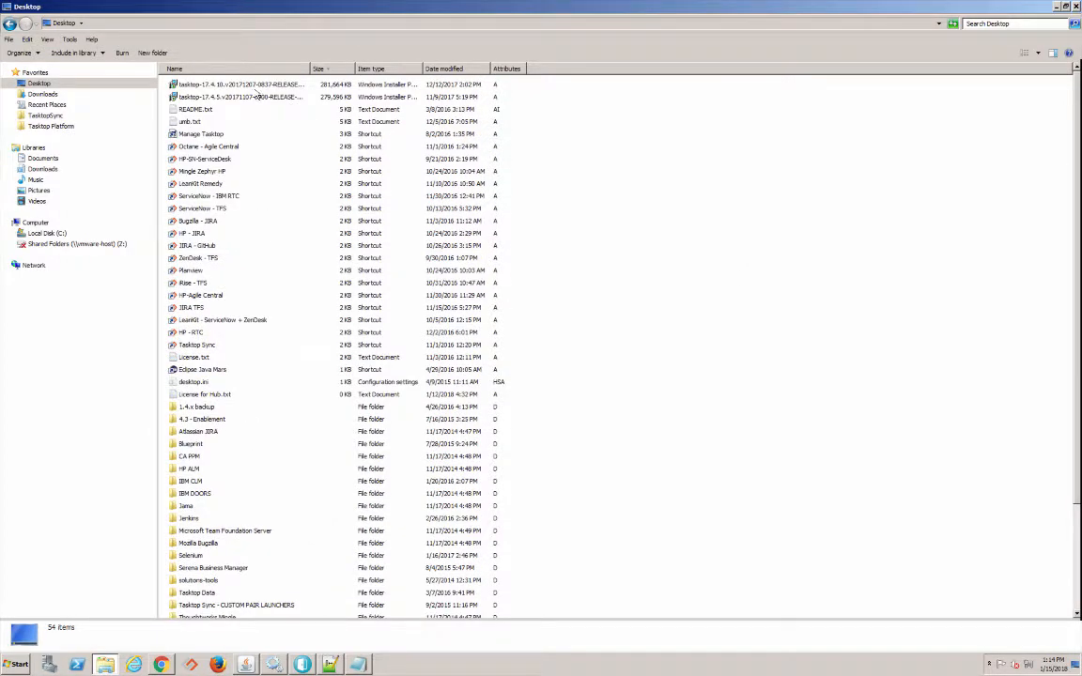
double_click(232, 84)
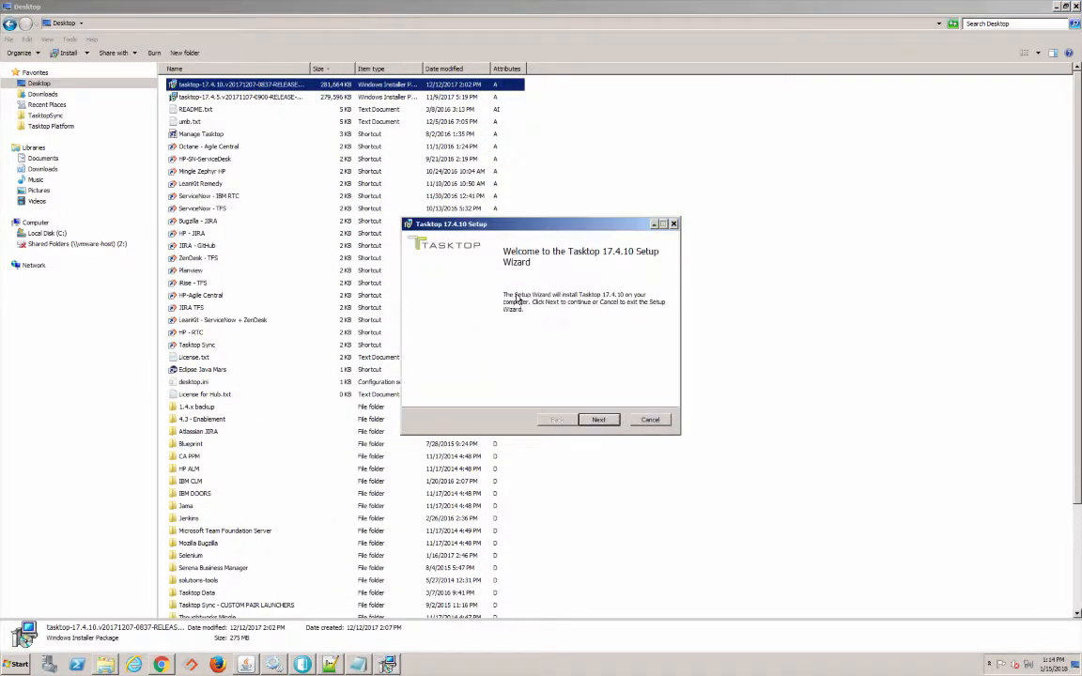
left_click(602, 421)
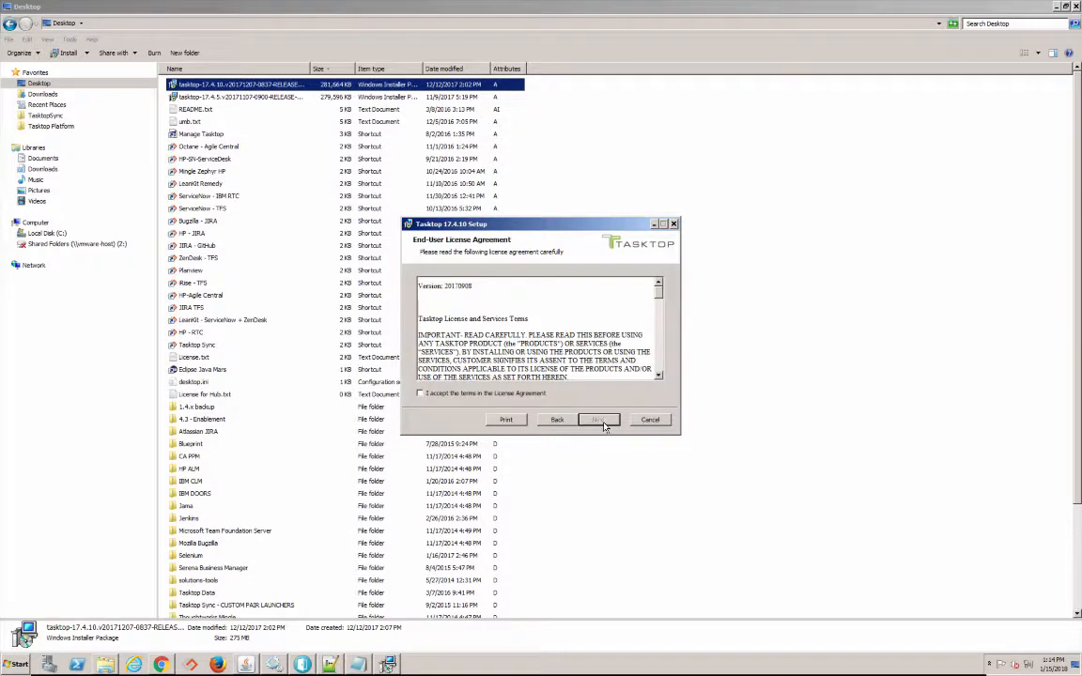
left_click(420, 394)
left_click(602, 422)
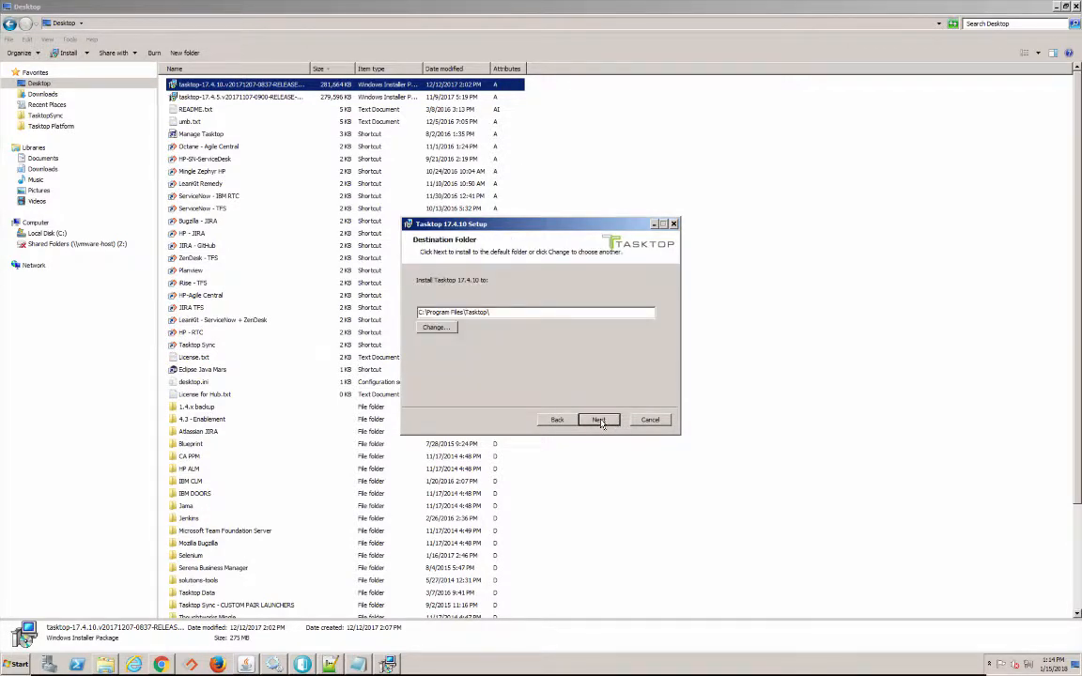
left_click(601, 420)
left_click(599, 420)
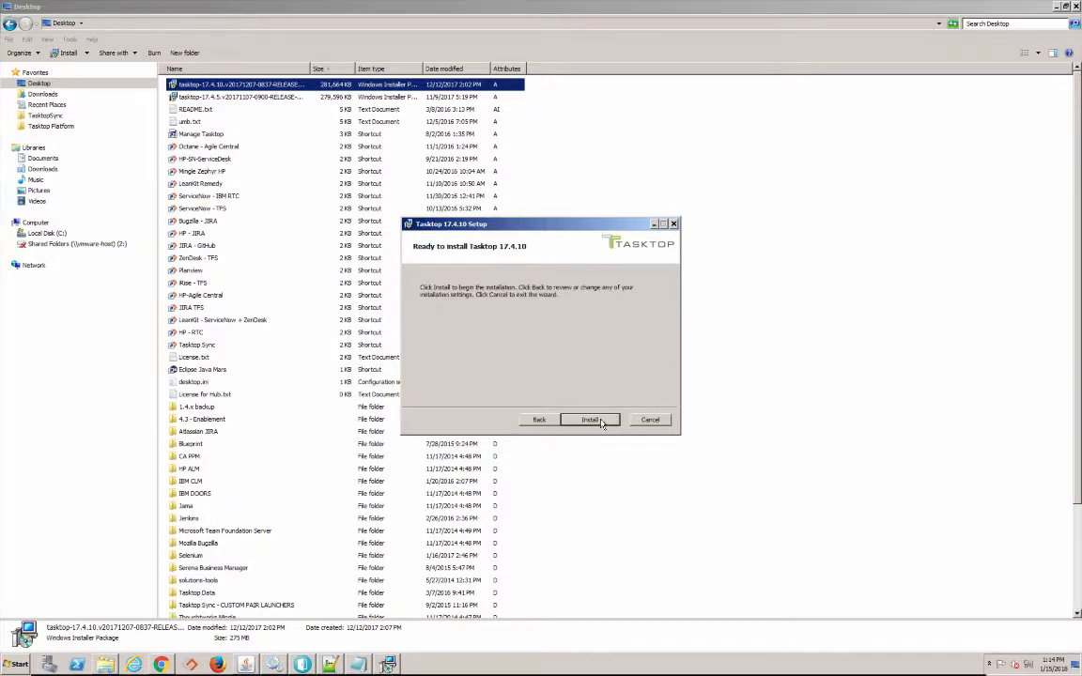
left_click(602, 422)
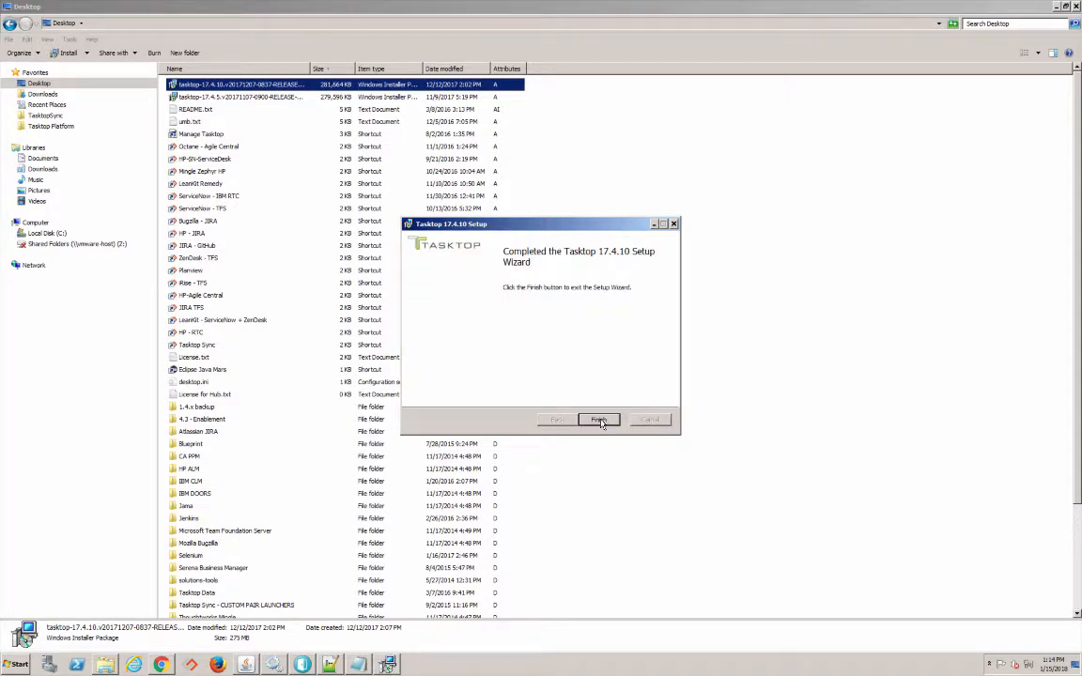
left_click(599, 420)
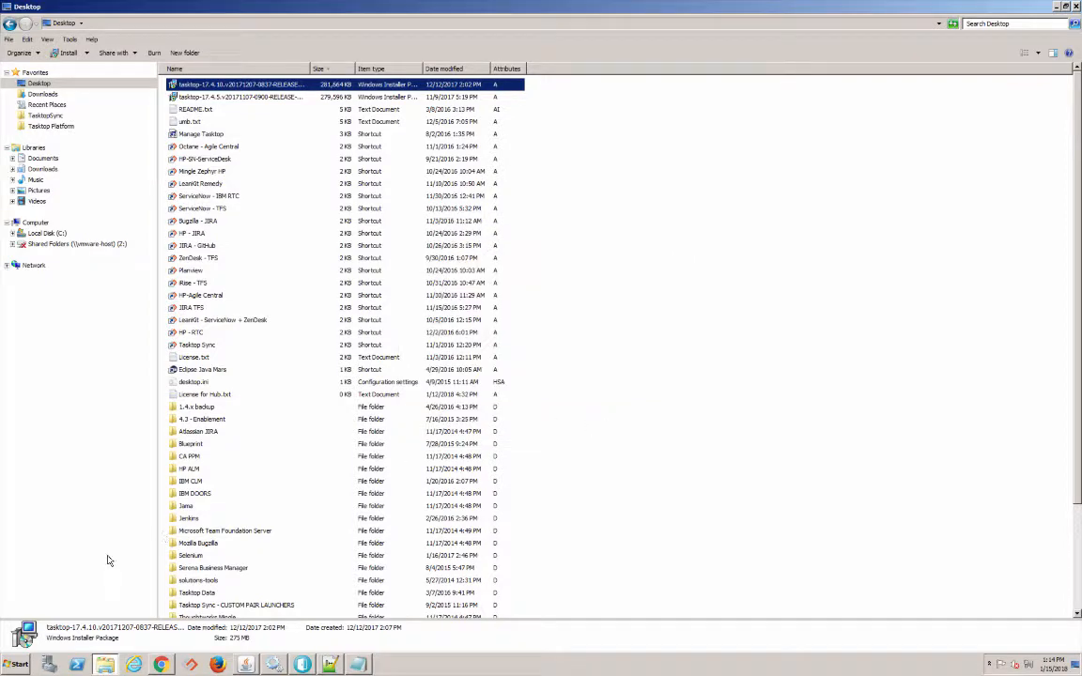
- Launch the Tasktop and Keycloak services via the Start Tasktop shortcut, then return to Chrome
left_click(17, 665)
type("star")
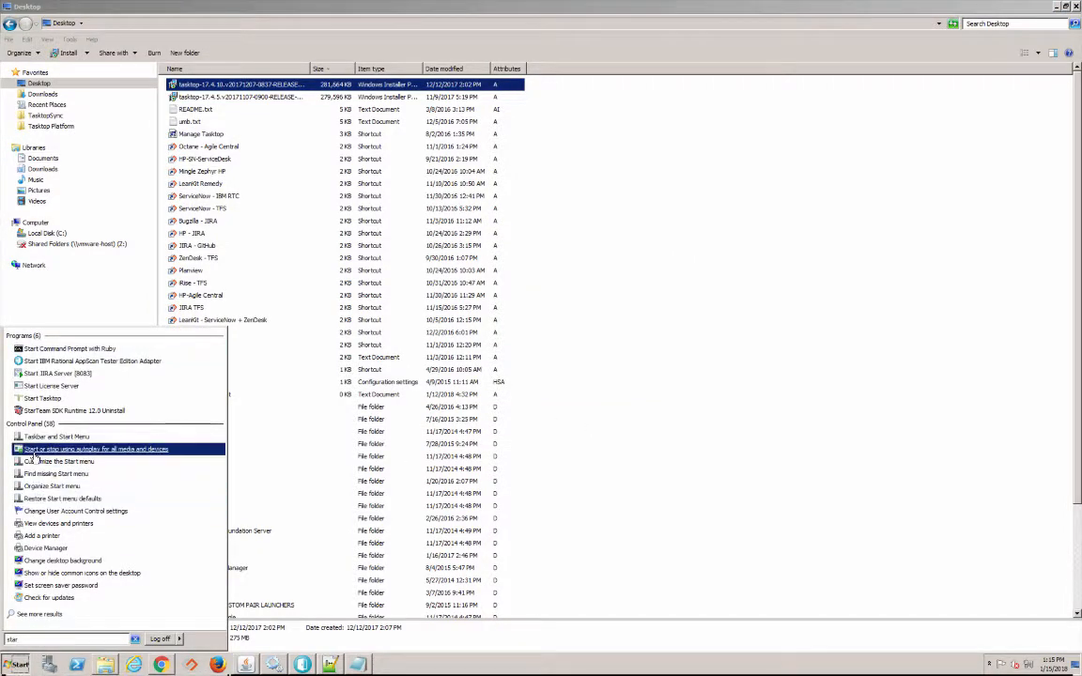
left_click(43, 402)
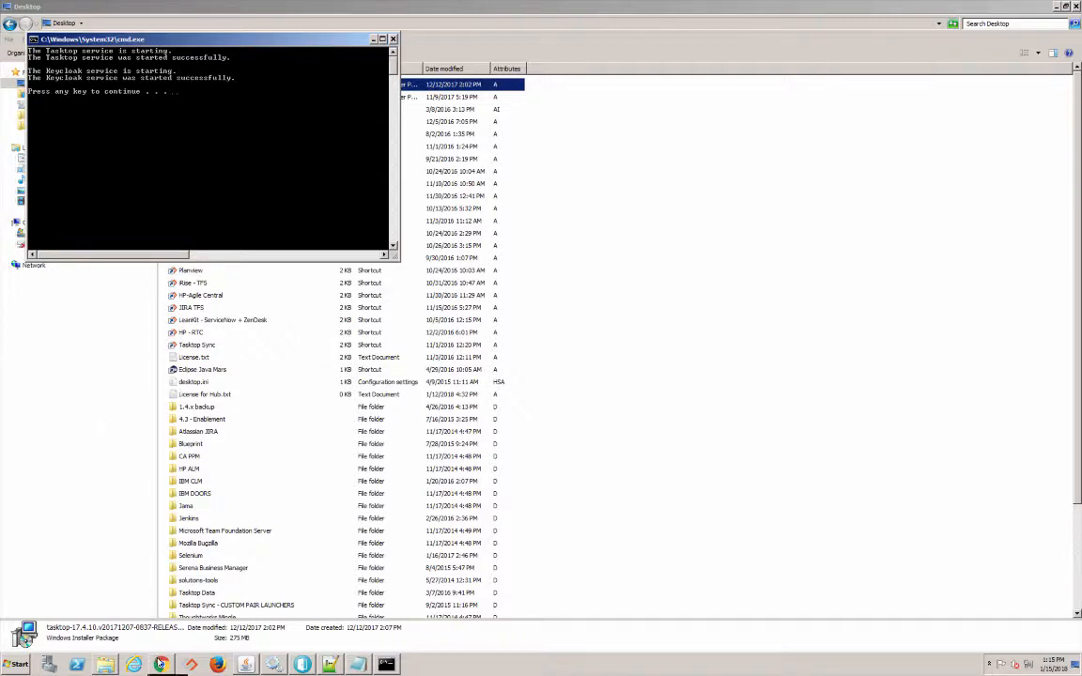
left_click(161, 665)
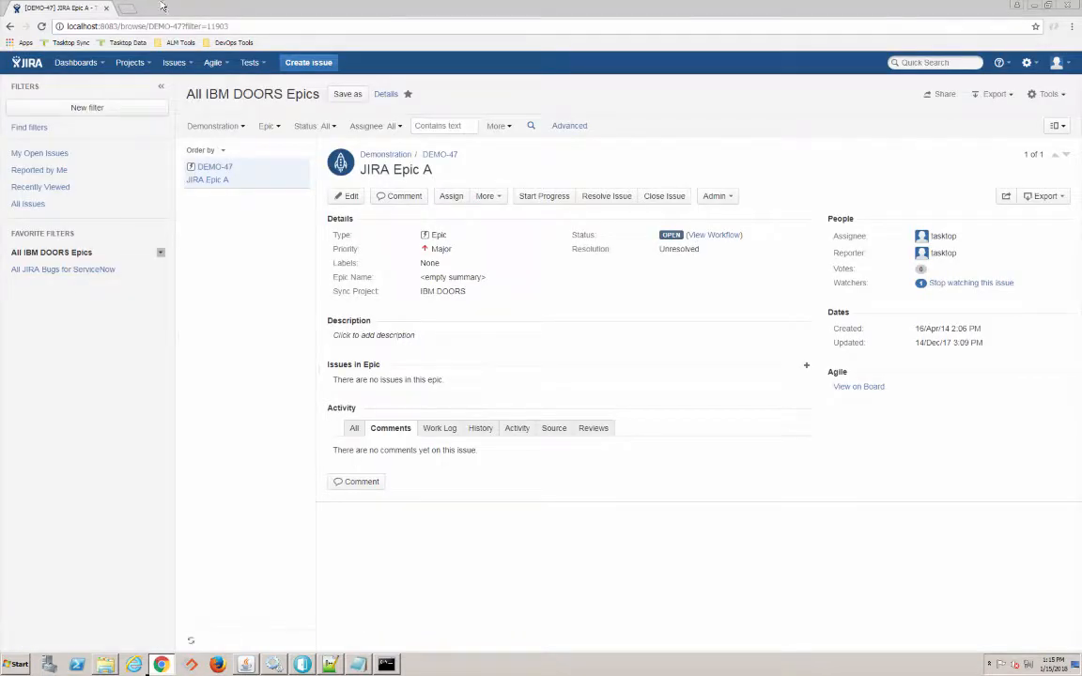
- Load localhost:8443 in a new tab, reloading past the 404 to reach Tasktop sign-in
left_click(128, 8)
type("localhost:8443")
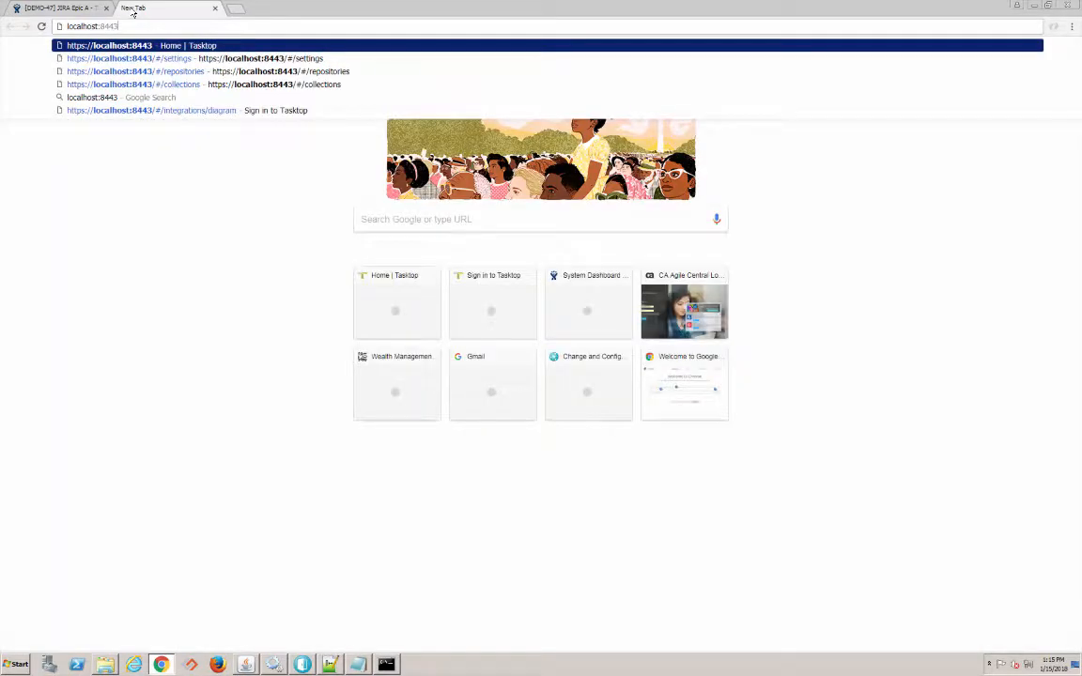
key("Return")
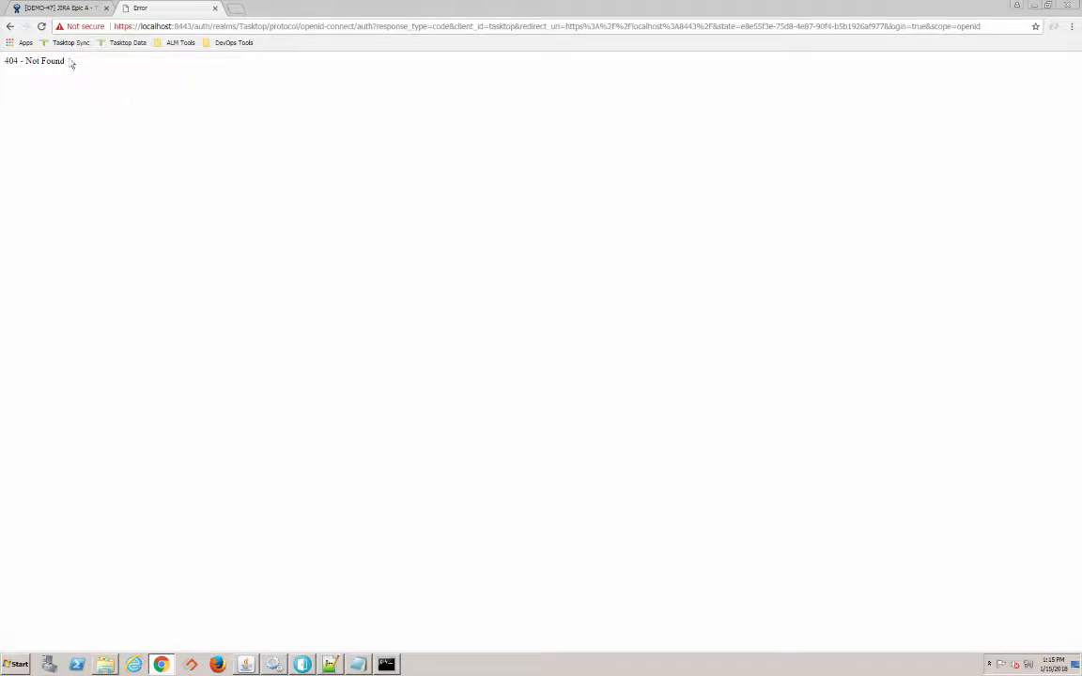
left_click(41, 26)
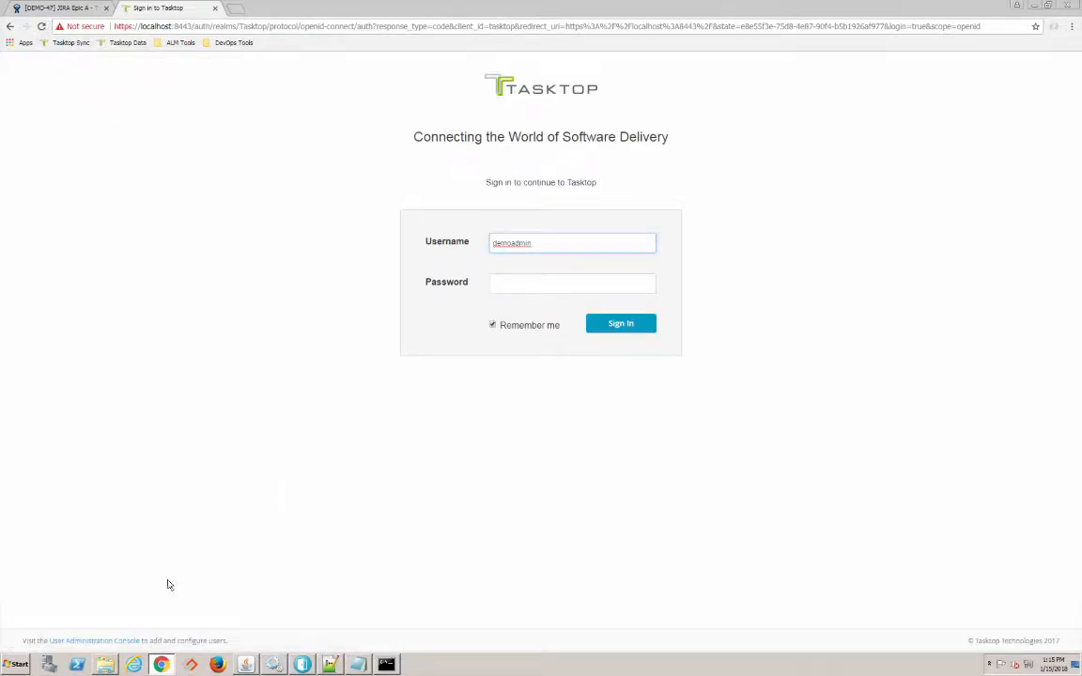
- Log in to the Keycloak User Administration Console with the admin username and password
left_click(101, 641)
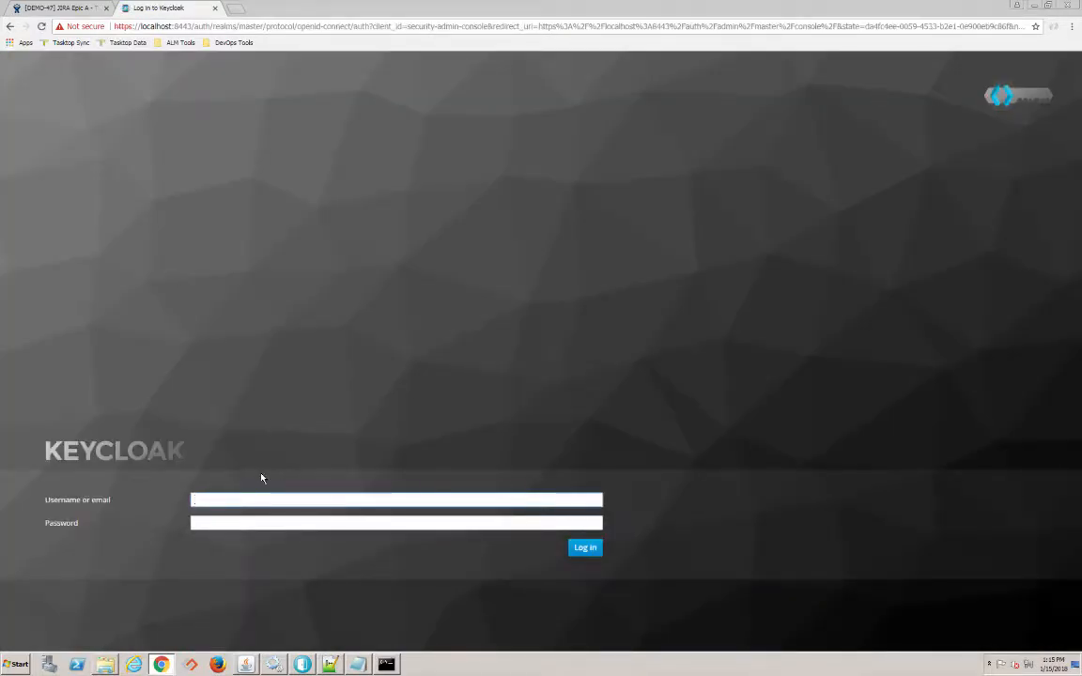
type("root")
left_click(222, 521)
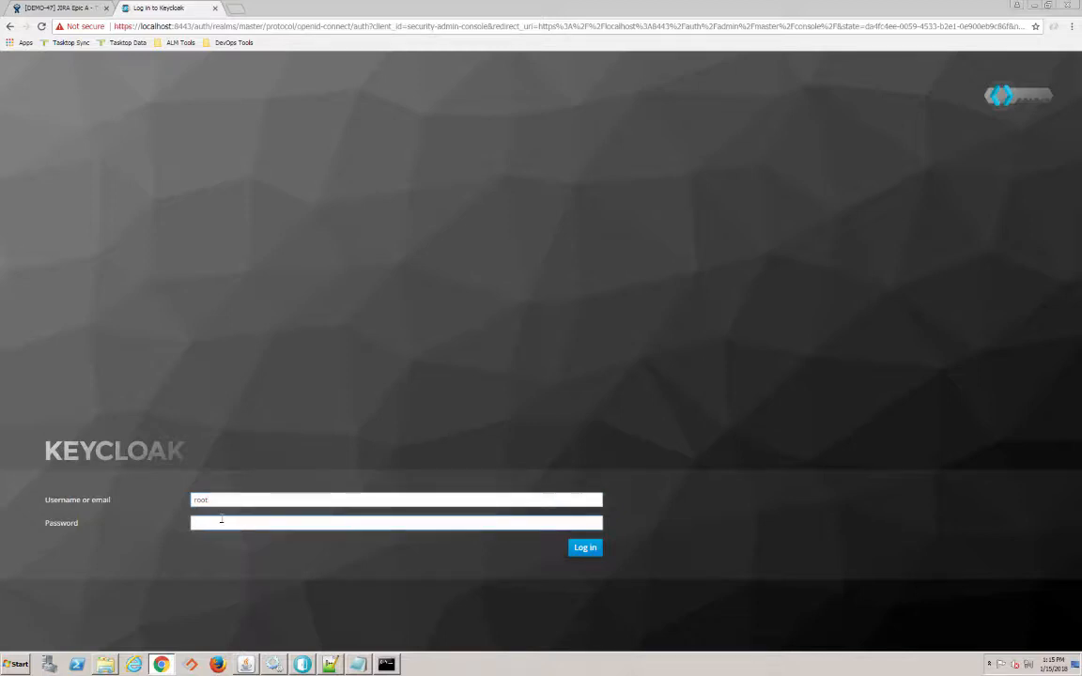
type("••••••••••••••")
left_click(584, 549)
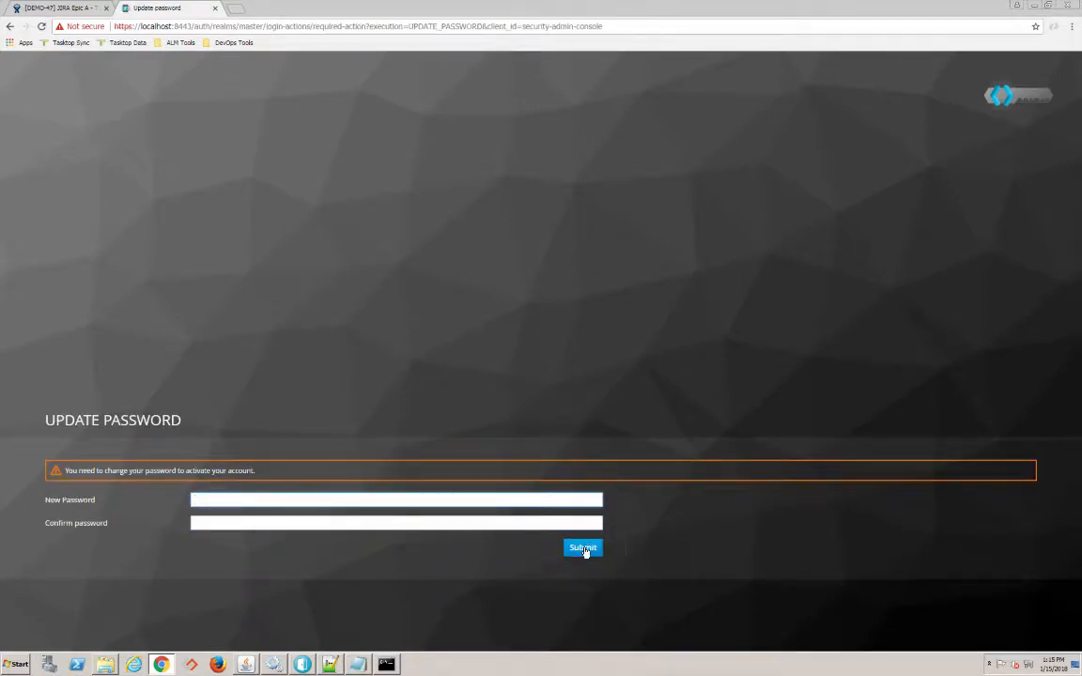
- Enter and confirm a new admin password to complete the required update
type("•••••••")
key("Tab")
type("••")
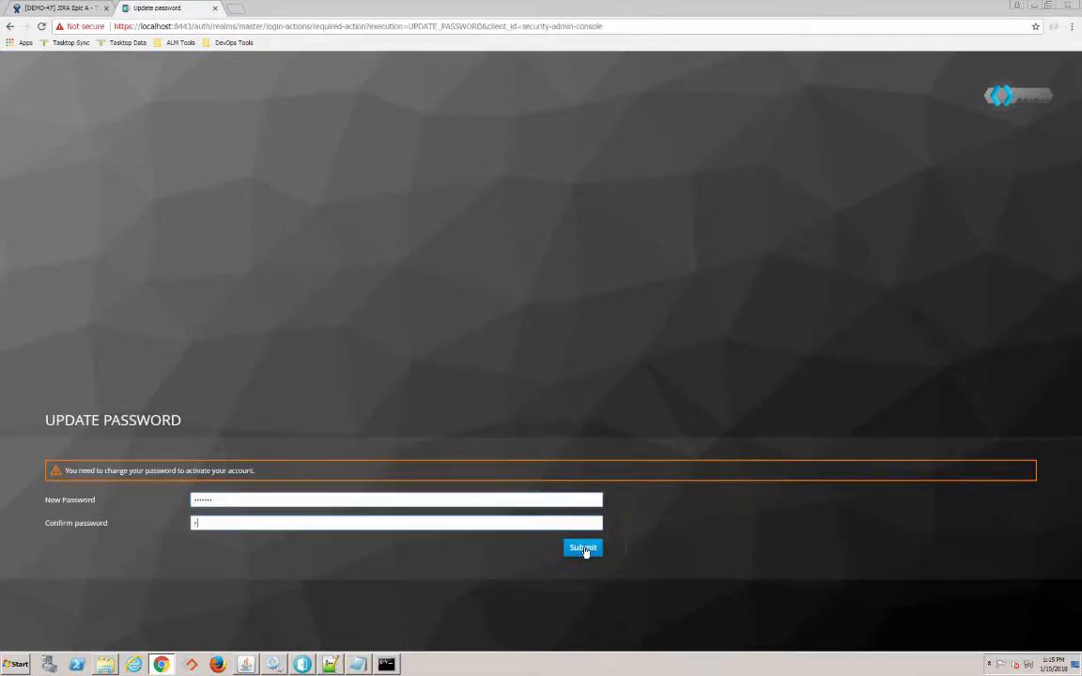
type("•••••")
left_click(595, 551)
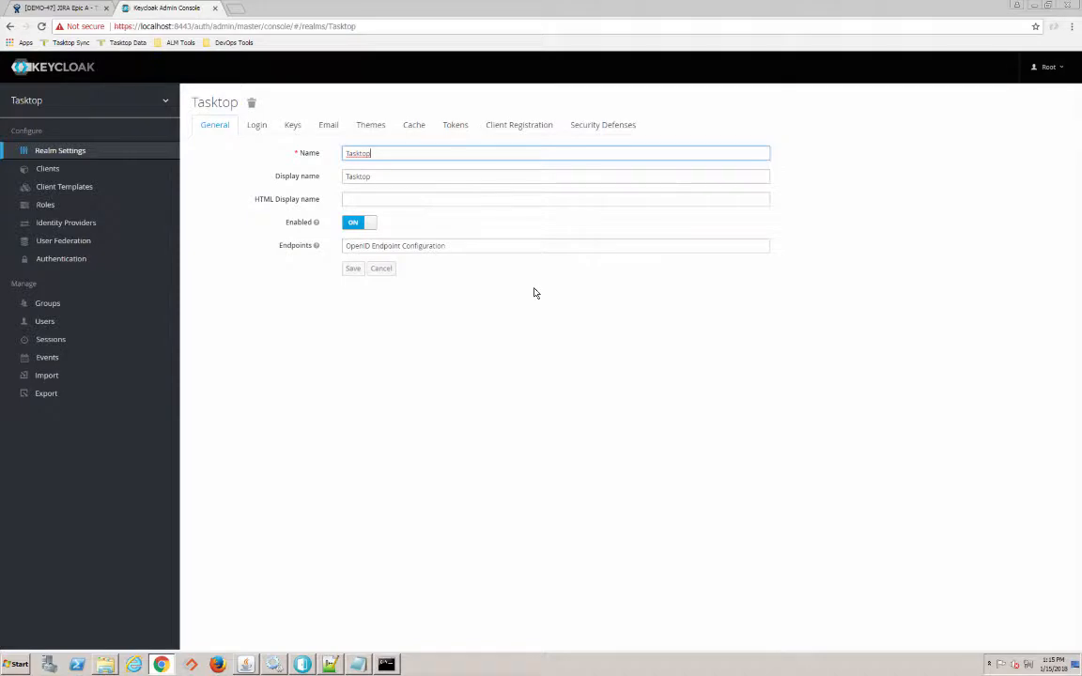
- Create a new Keycloak user named ttadmin
left_click(66, 325)
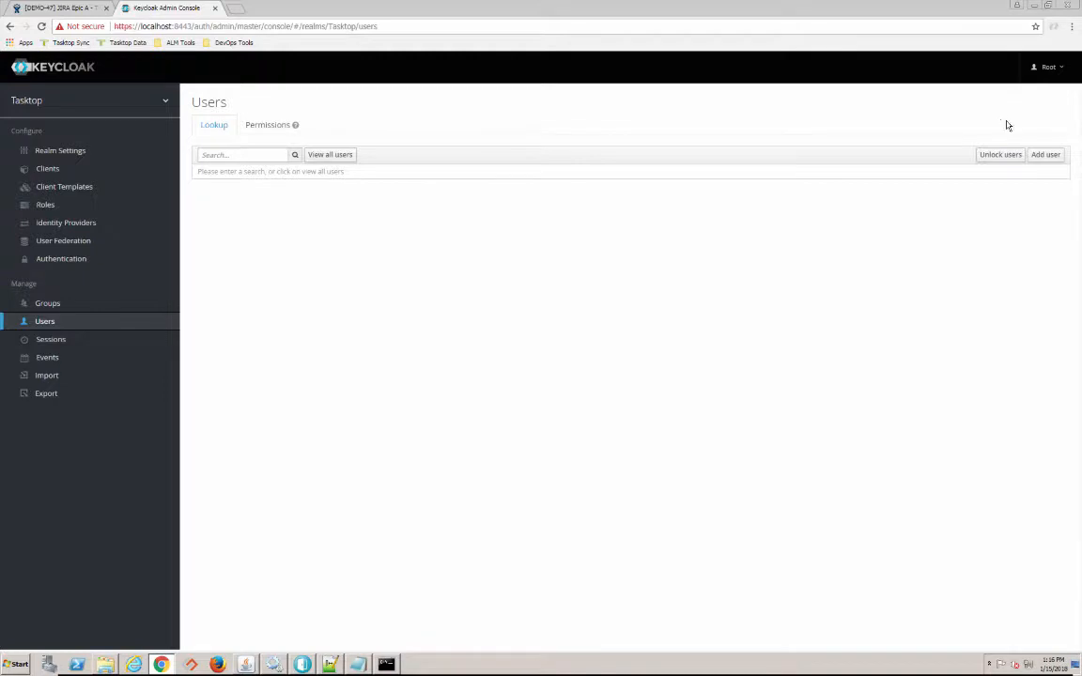
left_click(1044, 156)
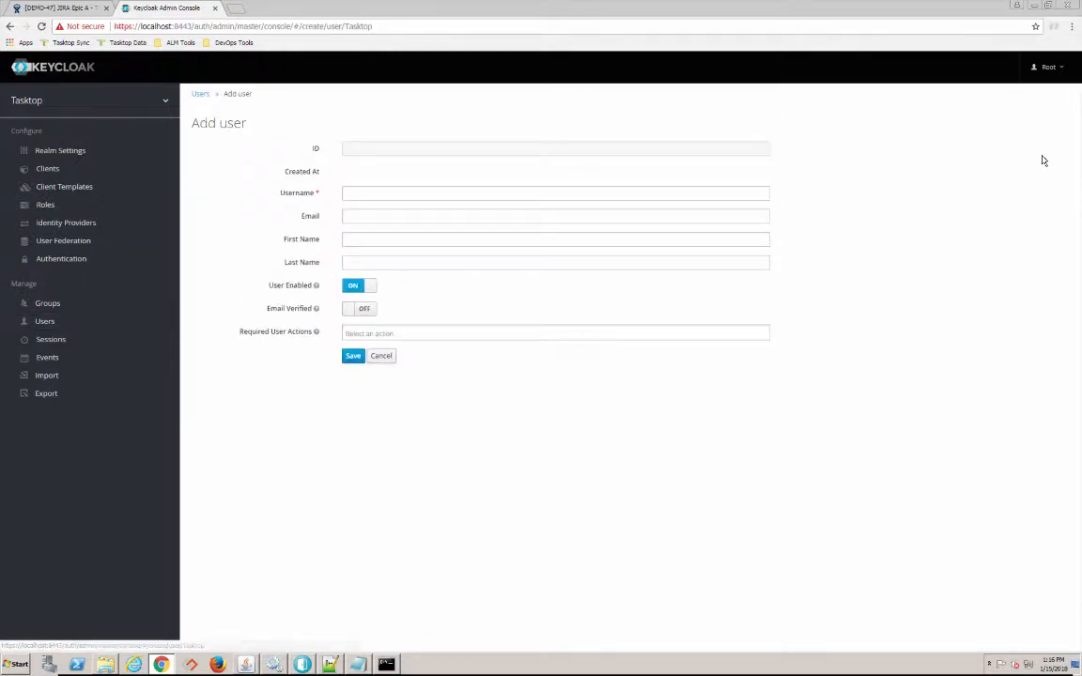
left_click(378, 194)
type("ttadmin")
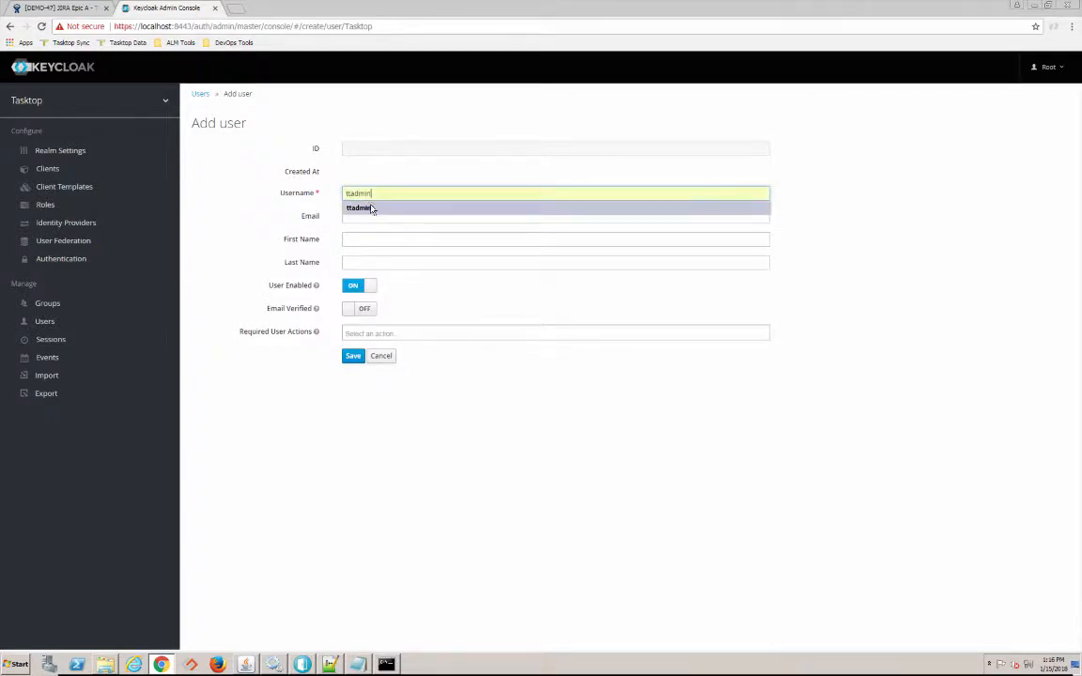
left_click(369, 208)
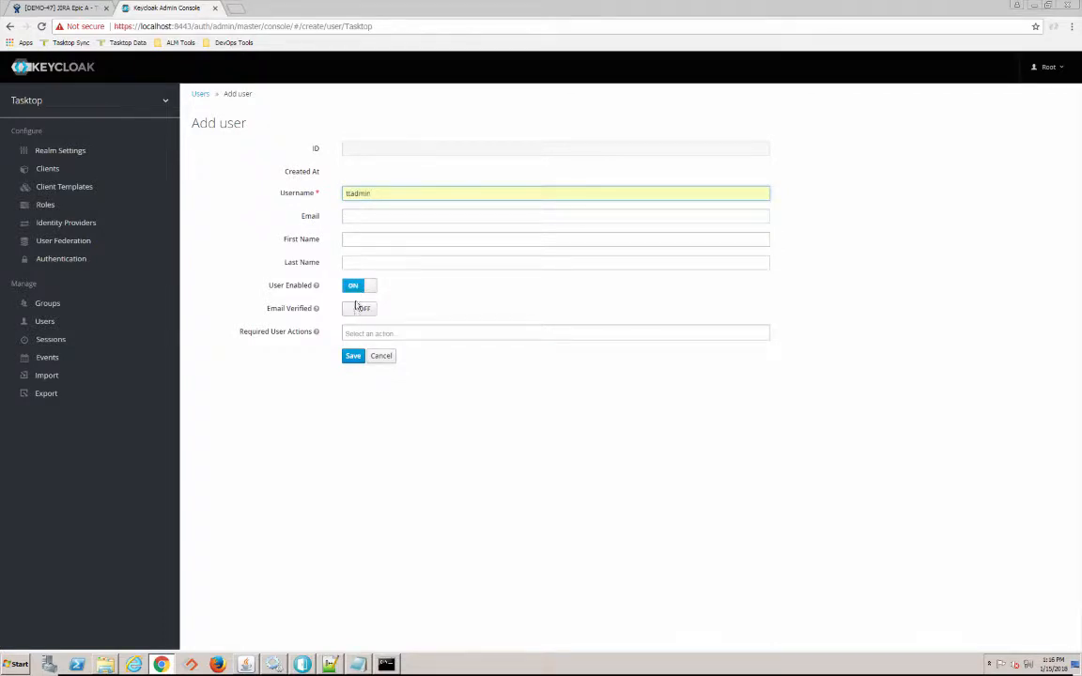
left_click(353, 357)
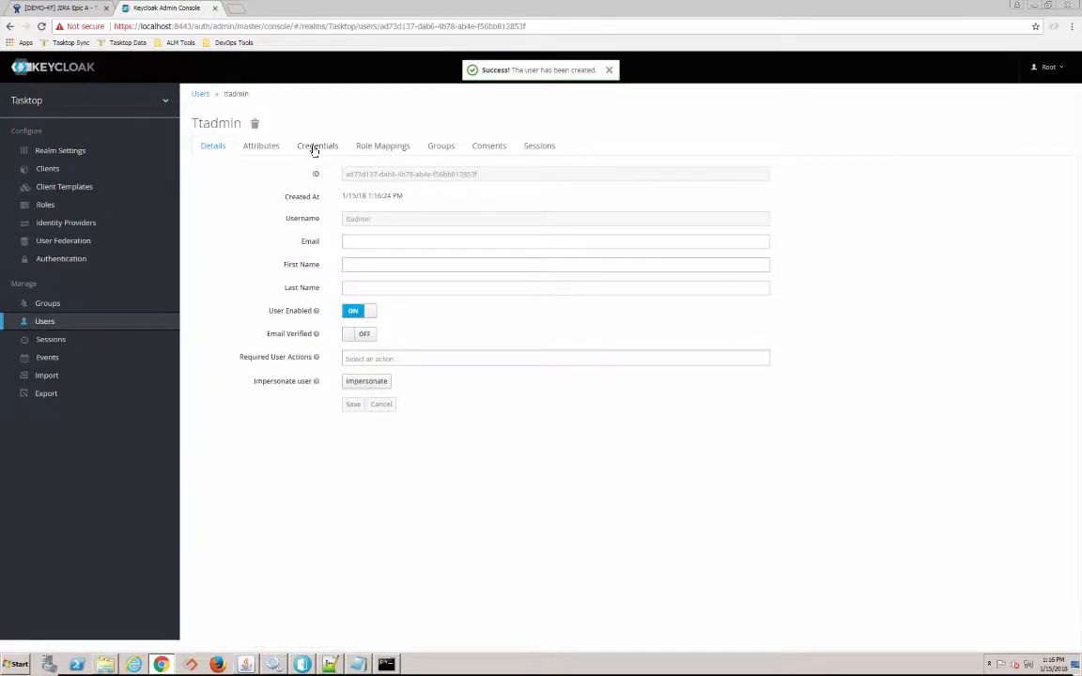
- Give ttadmin a permanent, non-temporary password on the Credentials tab
left_click(313, 148)
left_click(355, 200)
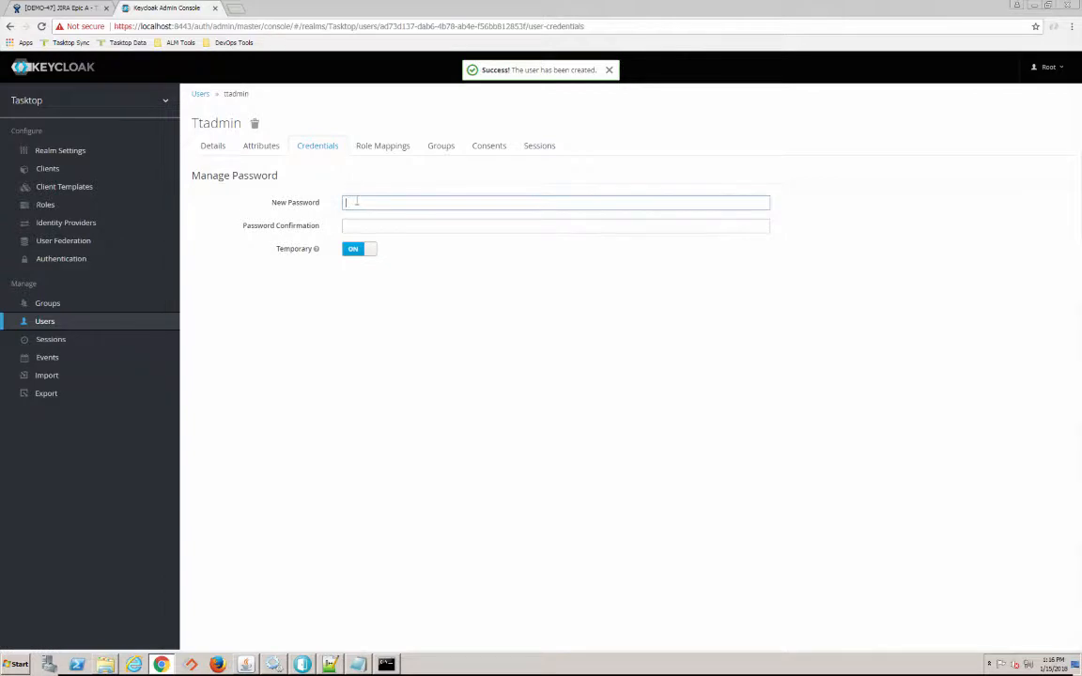
type("•••••")
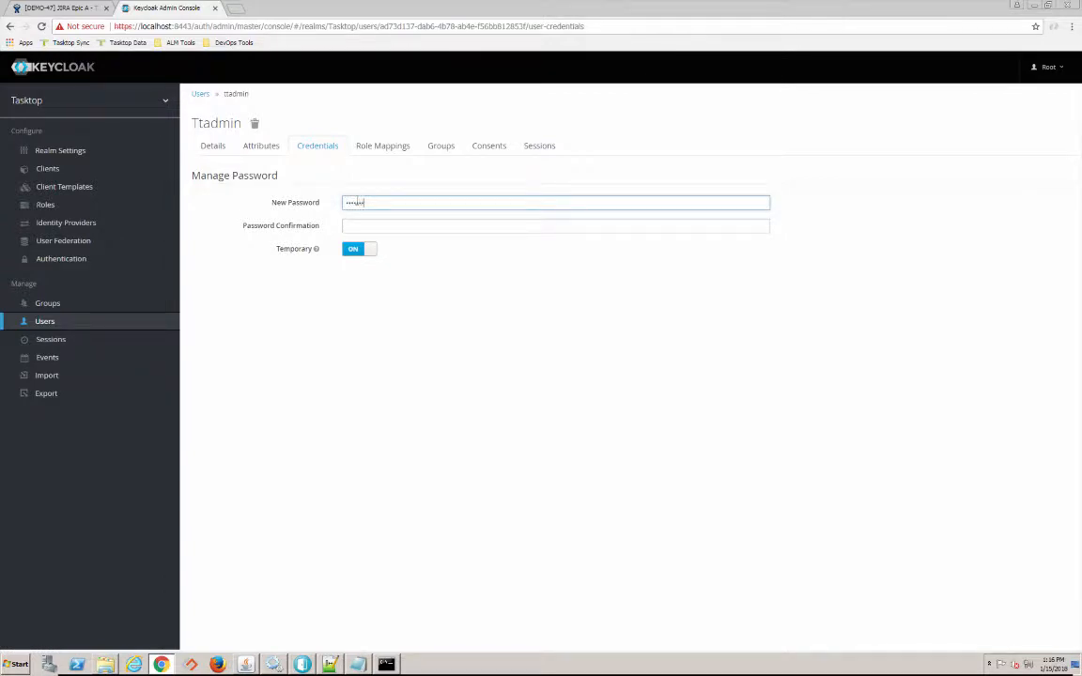
type("••")
left_click(369, 225)
type("••")
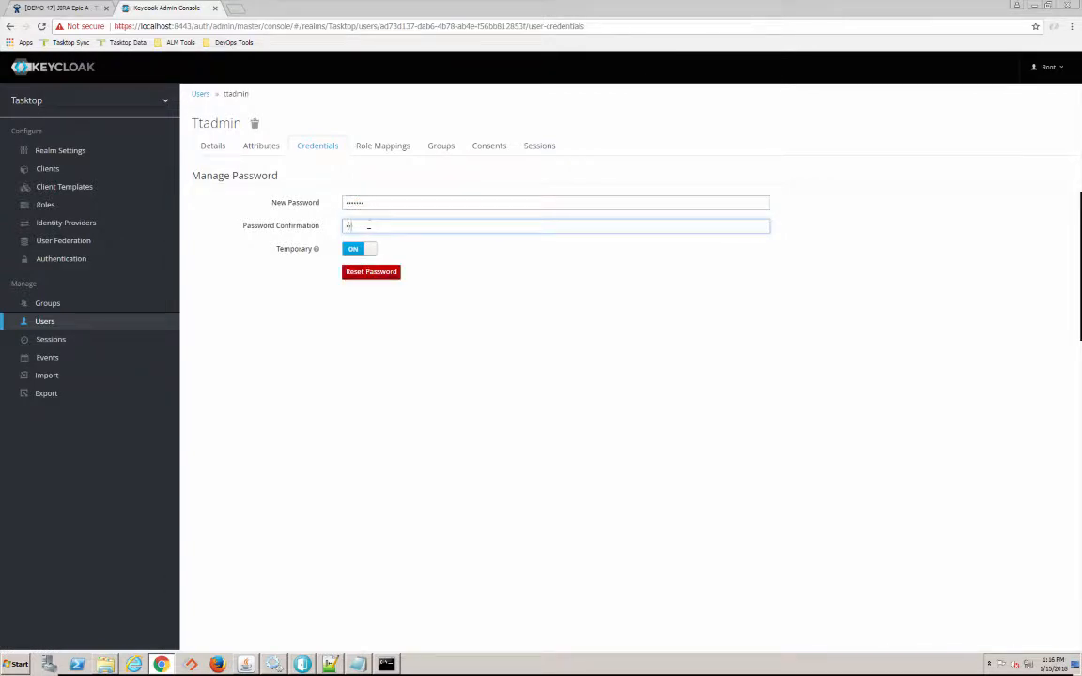
type("•••••")
left_click(359, 252)
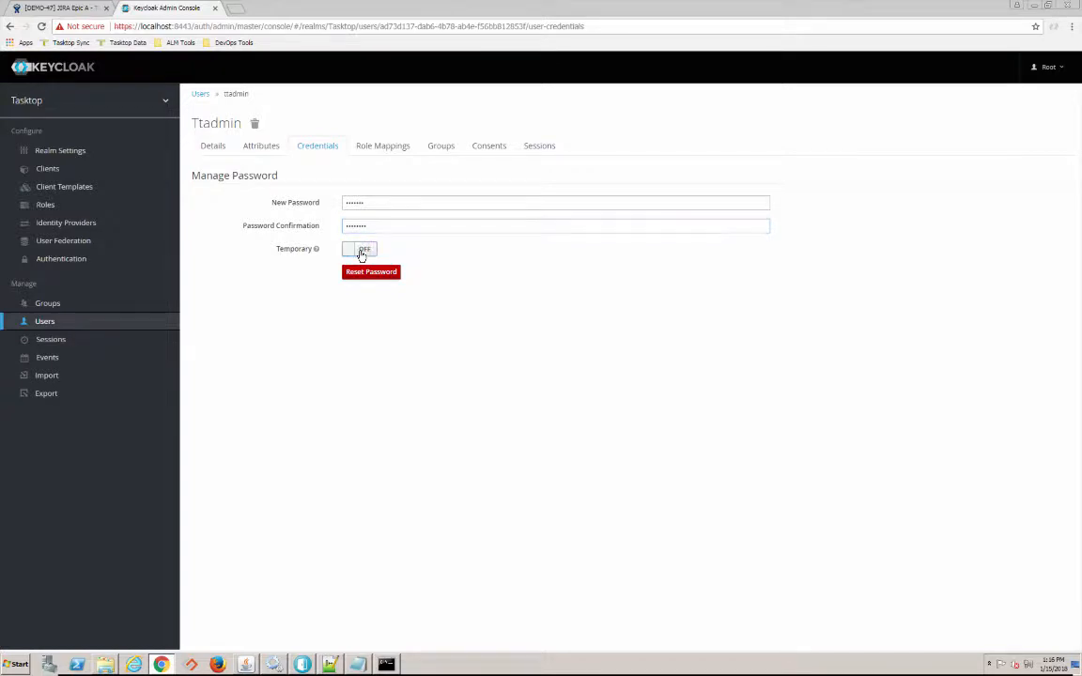
left_click(363, 276)
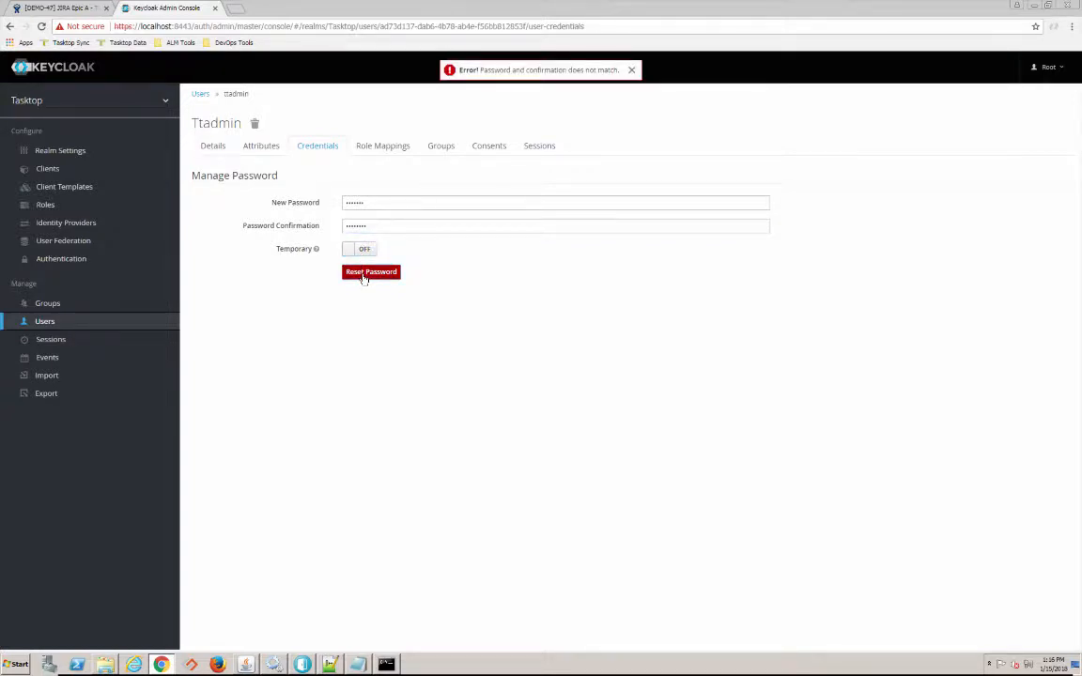
- Retype the mismatched new password and confirmation, then confirm the password reset
left_click_drag(370, 207, 313, 207)
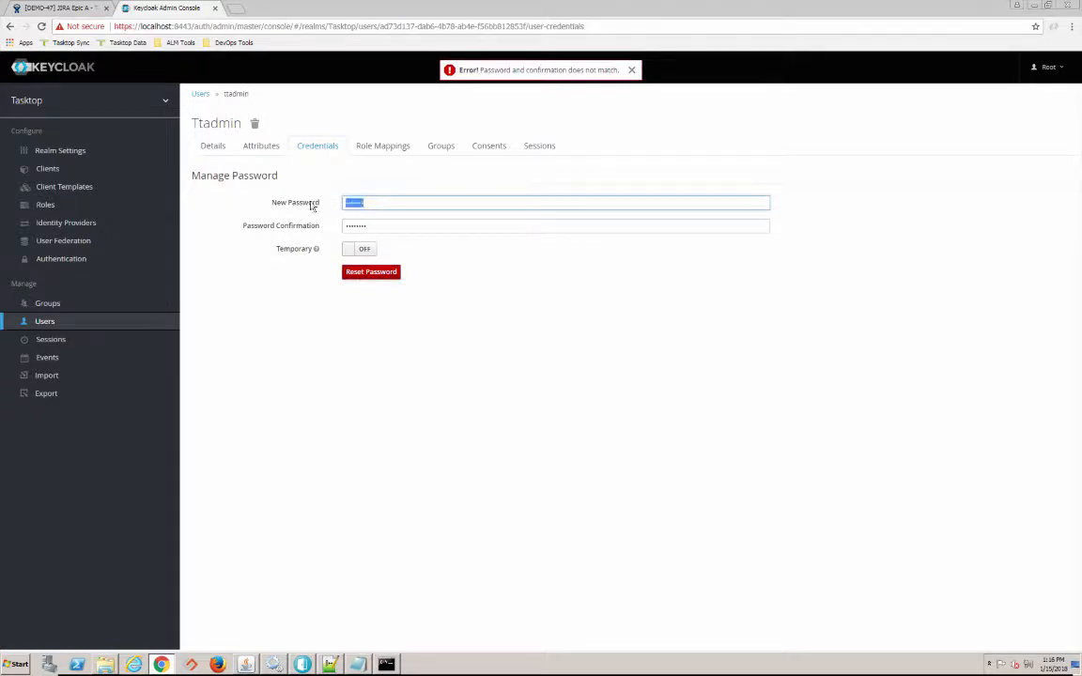
key("BackSpace")
type("••••••")
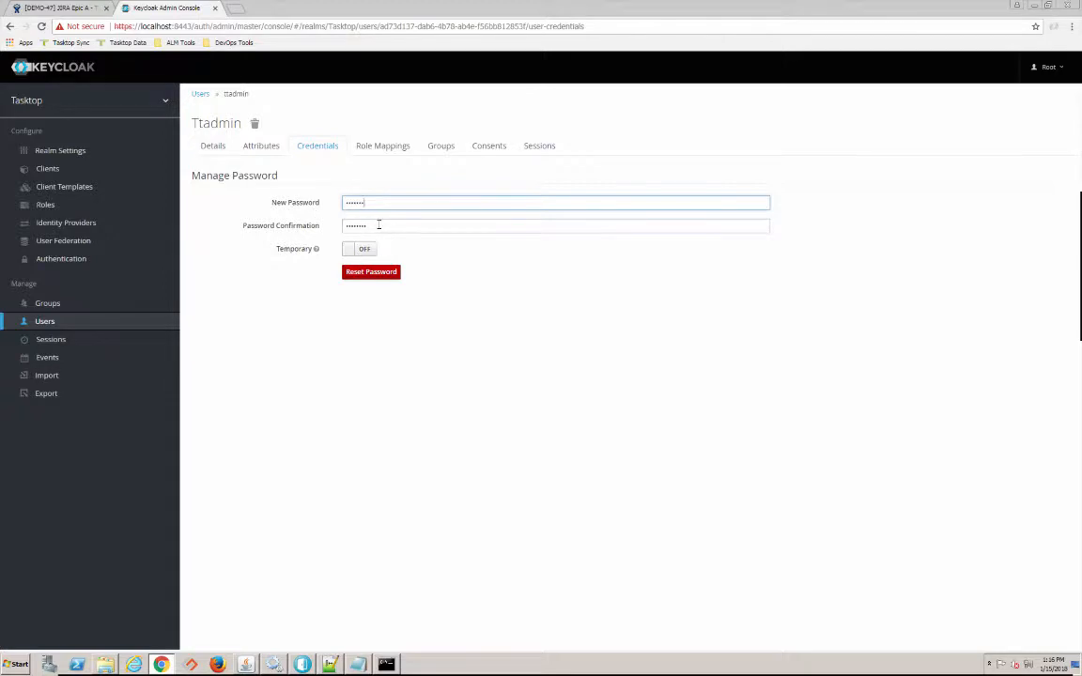
left_click_drag(376, 225, 334, 227)
type("••••")
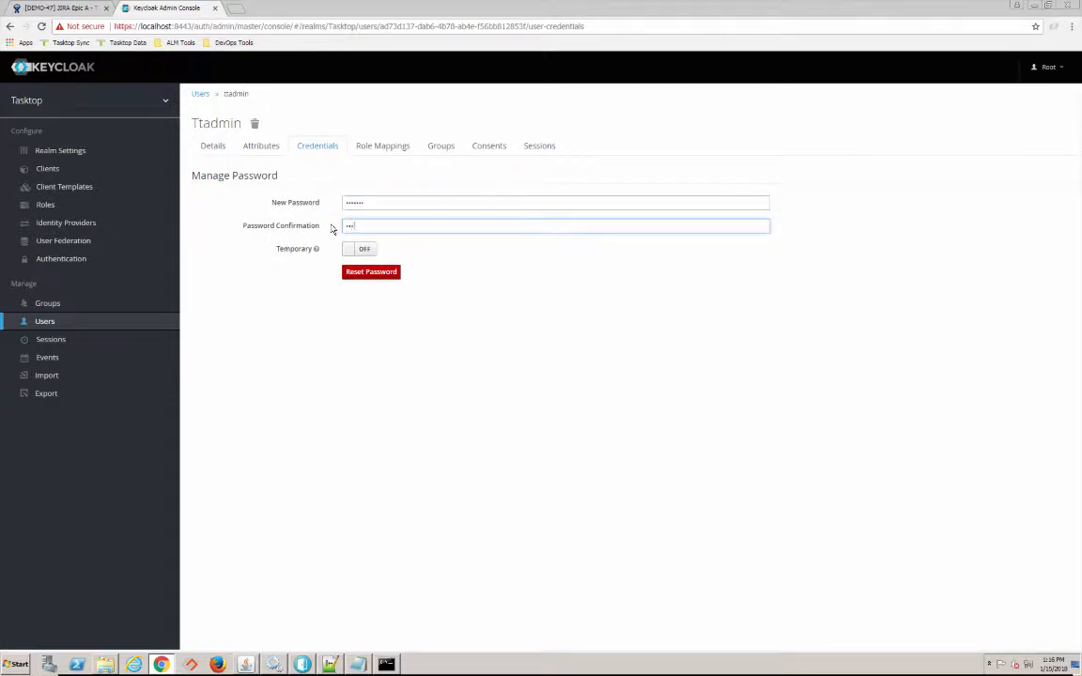
type("••")
left_click(358, 274)
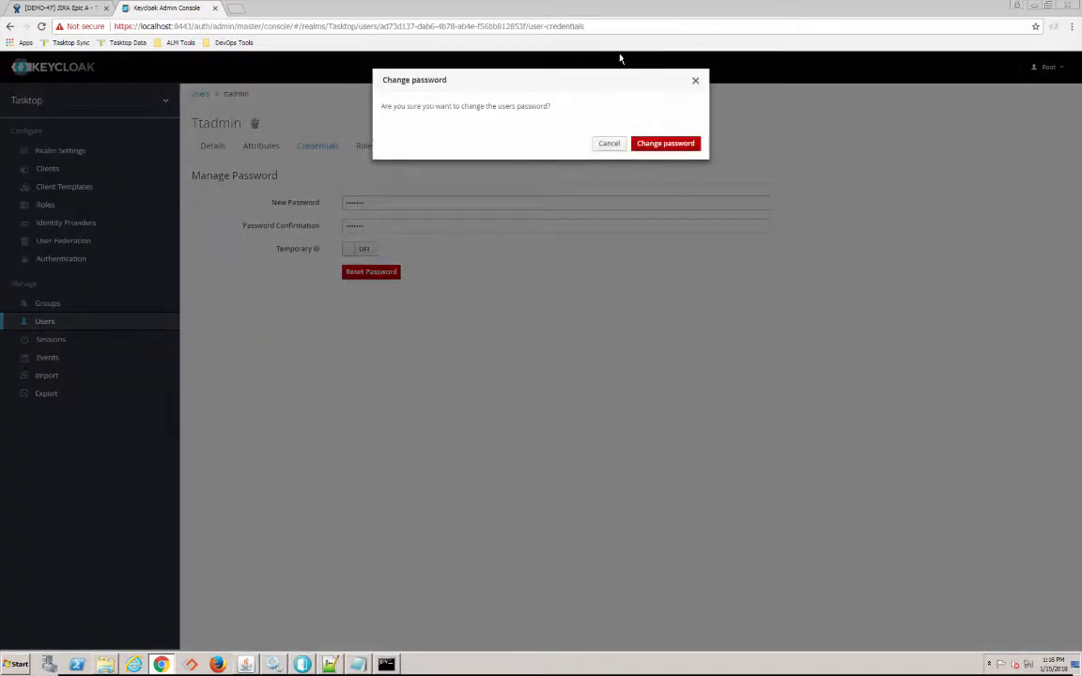
left_click(666, 146)
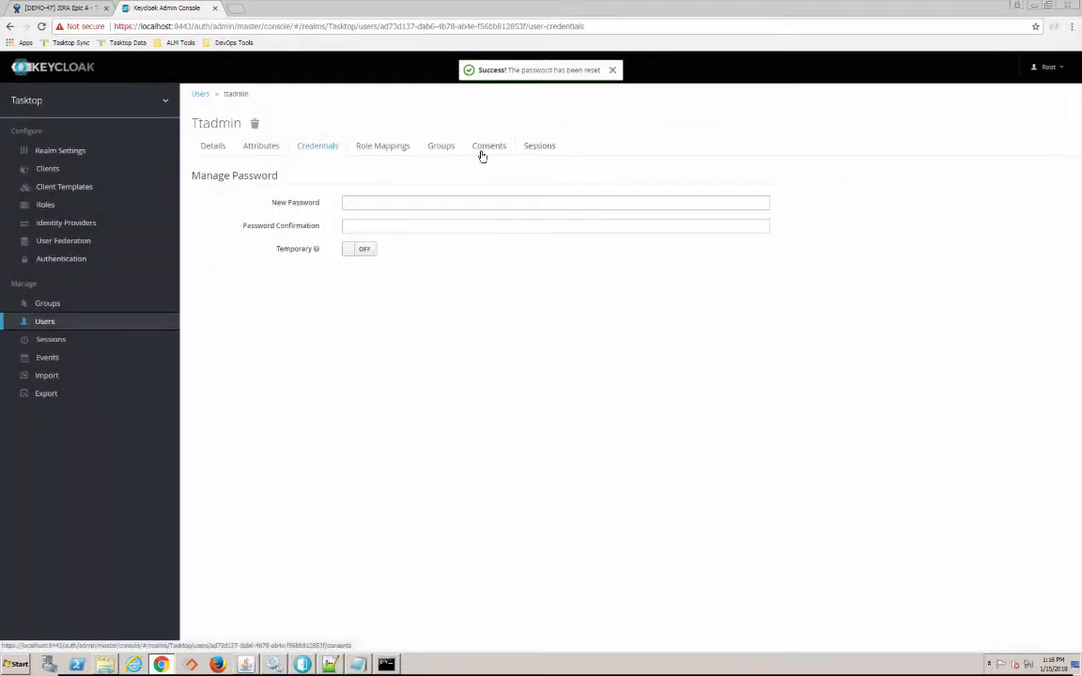
- Add ttadmin to the TasktopAdmins group
left_click(448, 151)
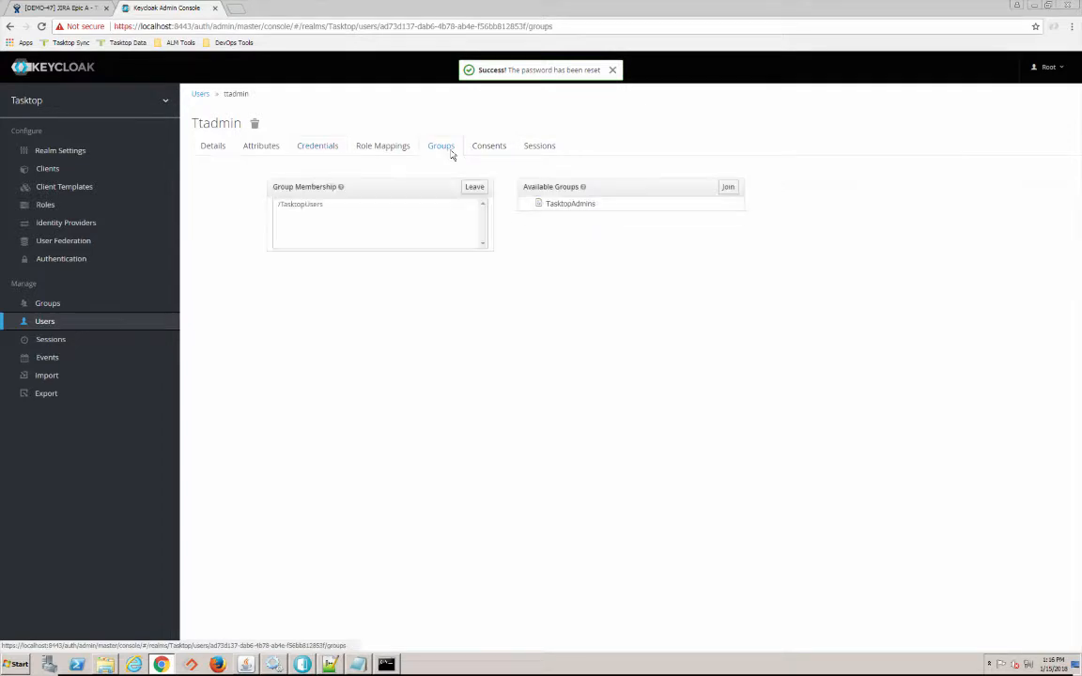
left_click(587, 206)
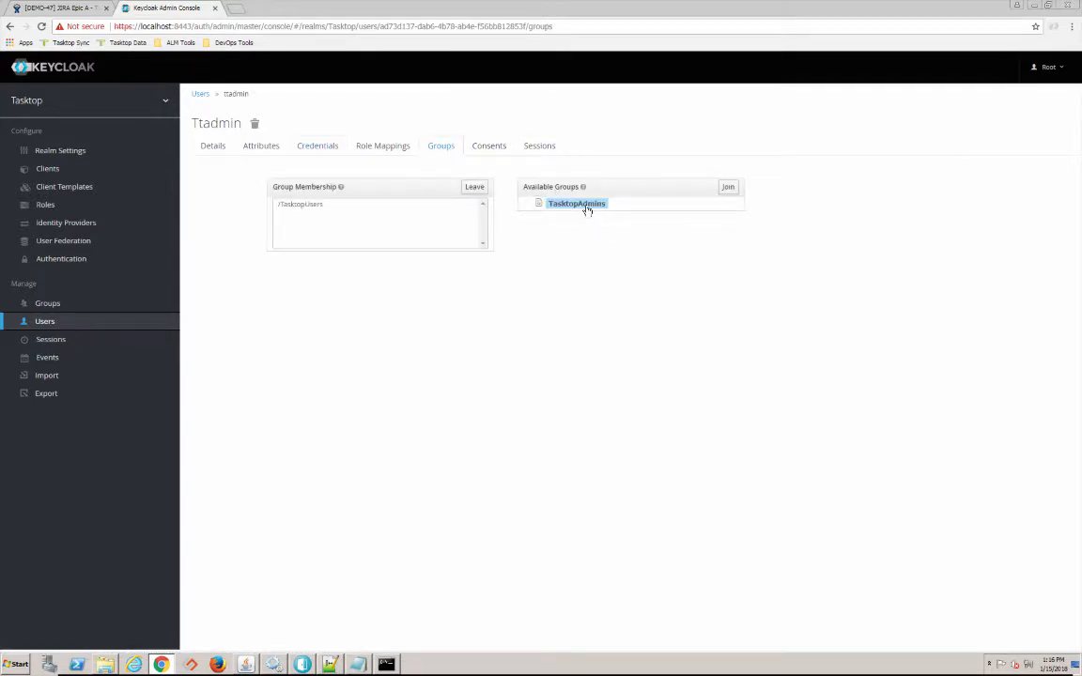
left_click(727, 187)
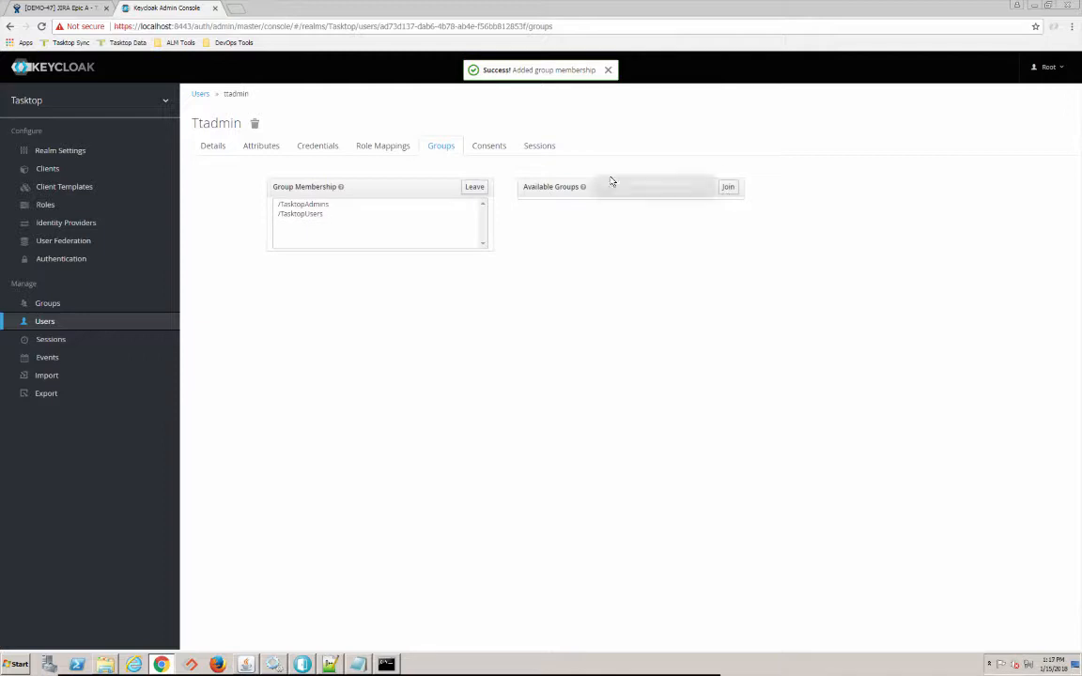
left_click(1064, 70)
- Sign out of Keycloak and sign in to Tasktop at localhost:8443 as ttadmin, remembering the login
left_click(1026, 131)
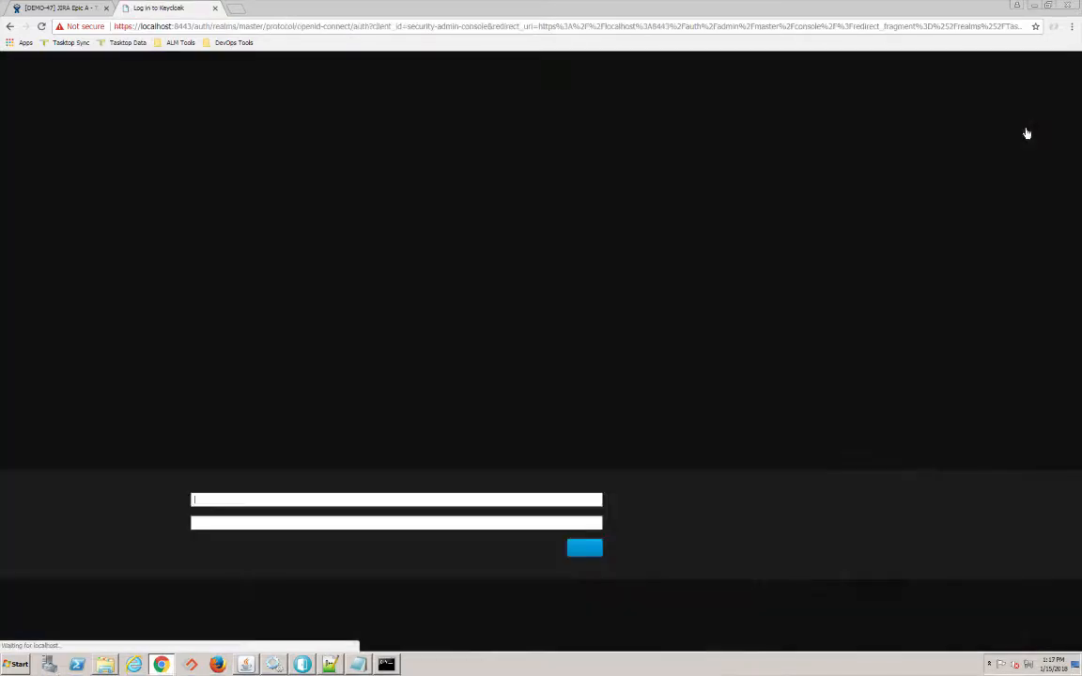
left_click(262, 26)
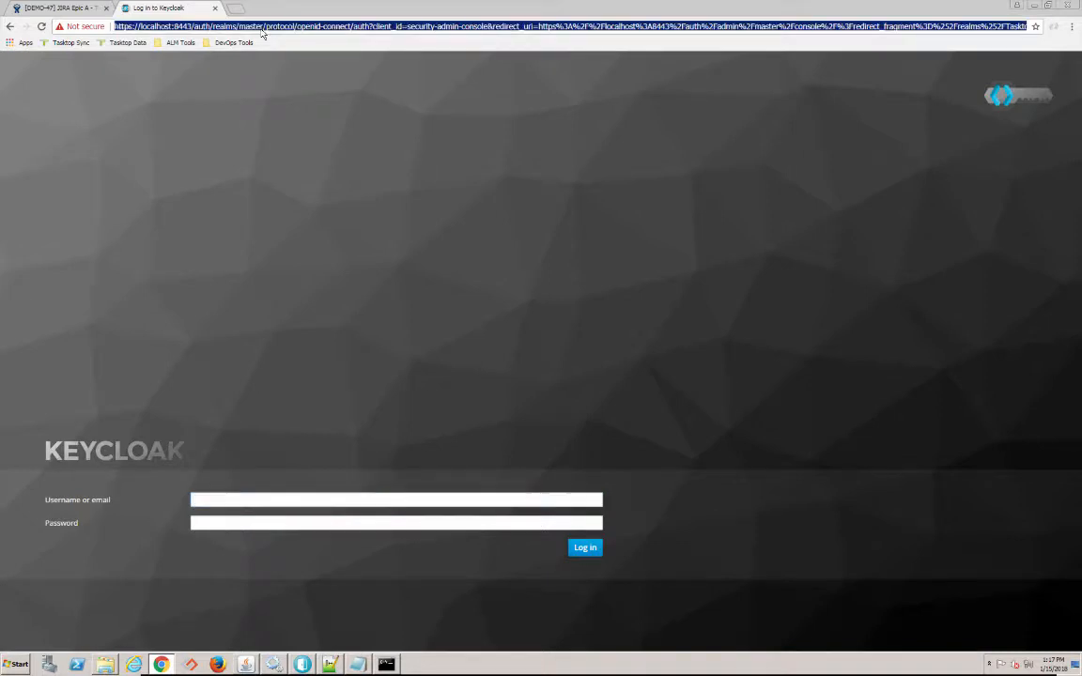
type("lo")
key("Return")
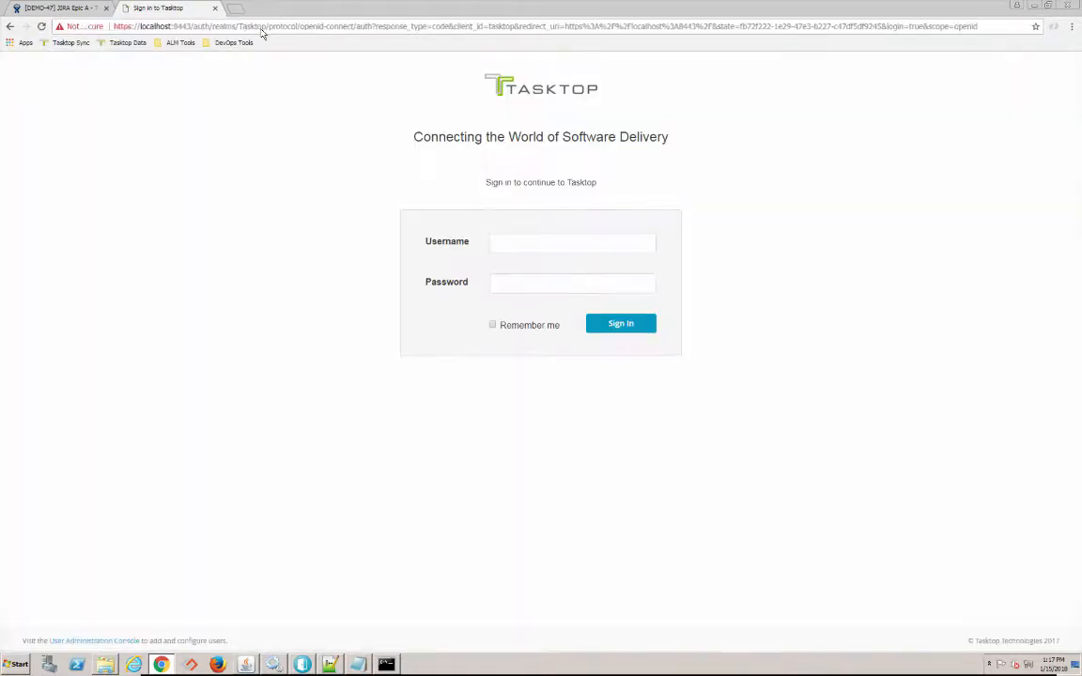
left_click(519, 244)
type("ttadmin")
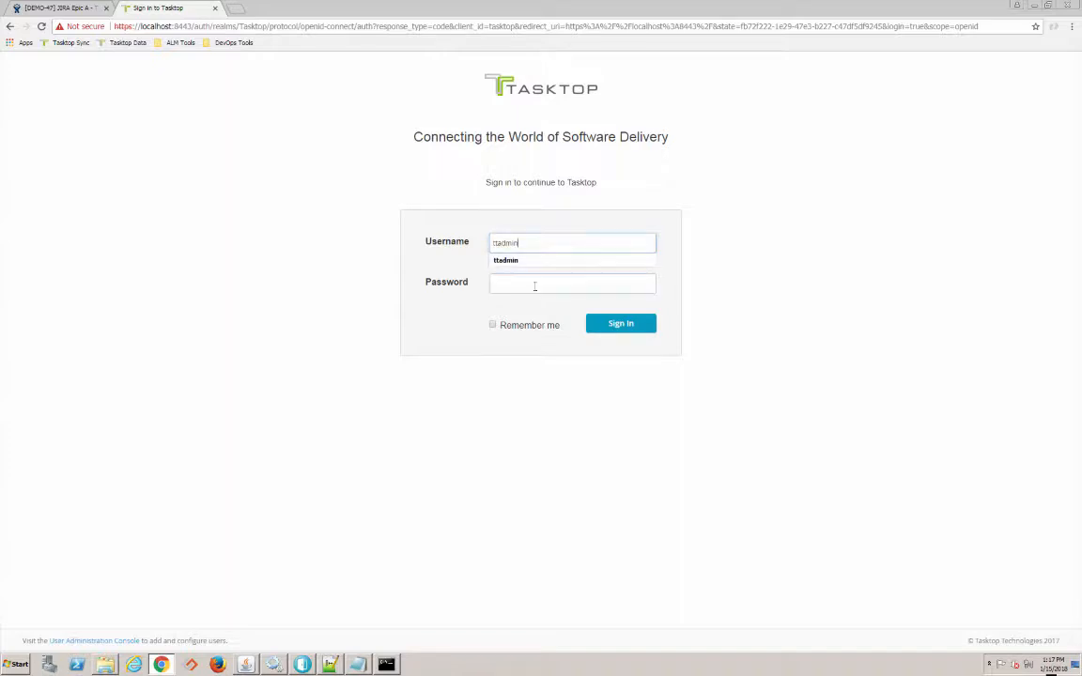
left_click(535, 285)
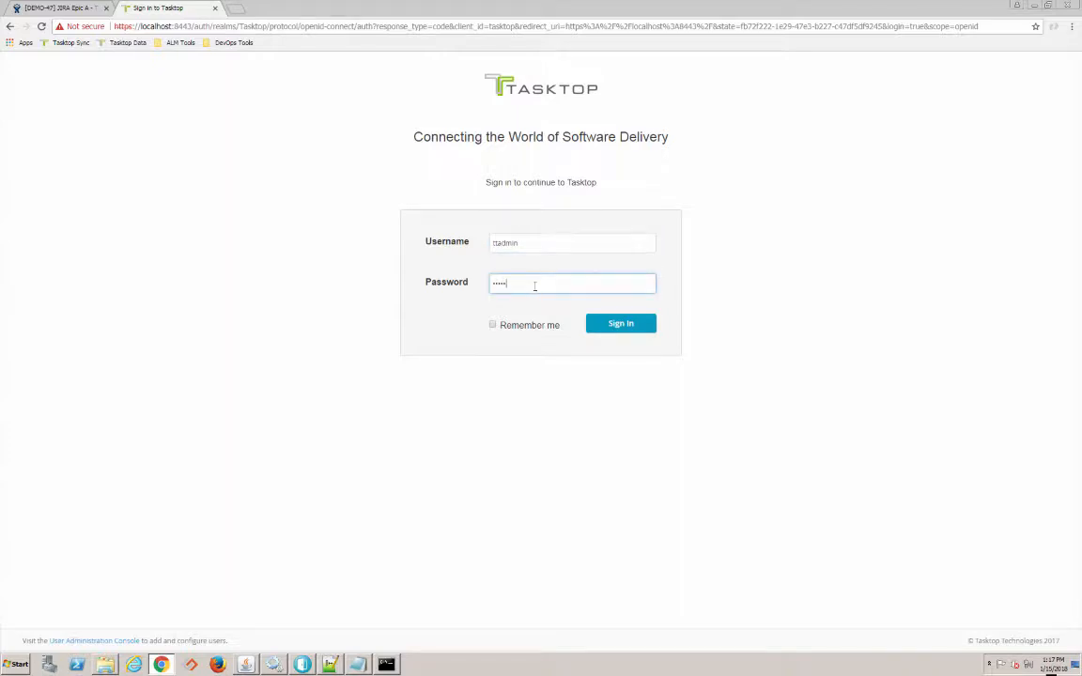
left_click(543, 328)
left_click(620, 324)
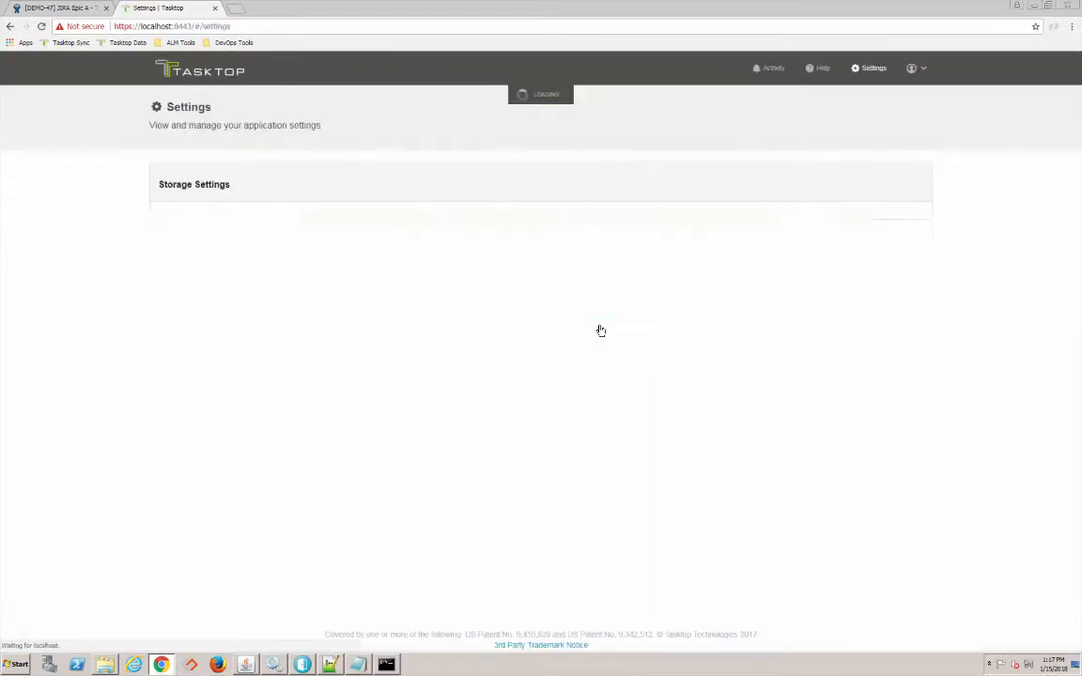
- Enter and confirm the Tasktop master password and save it
type("passw")
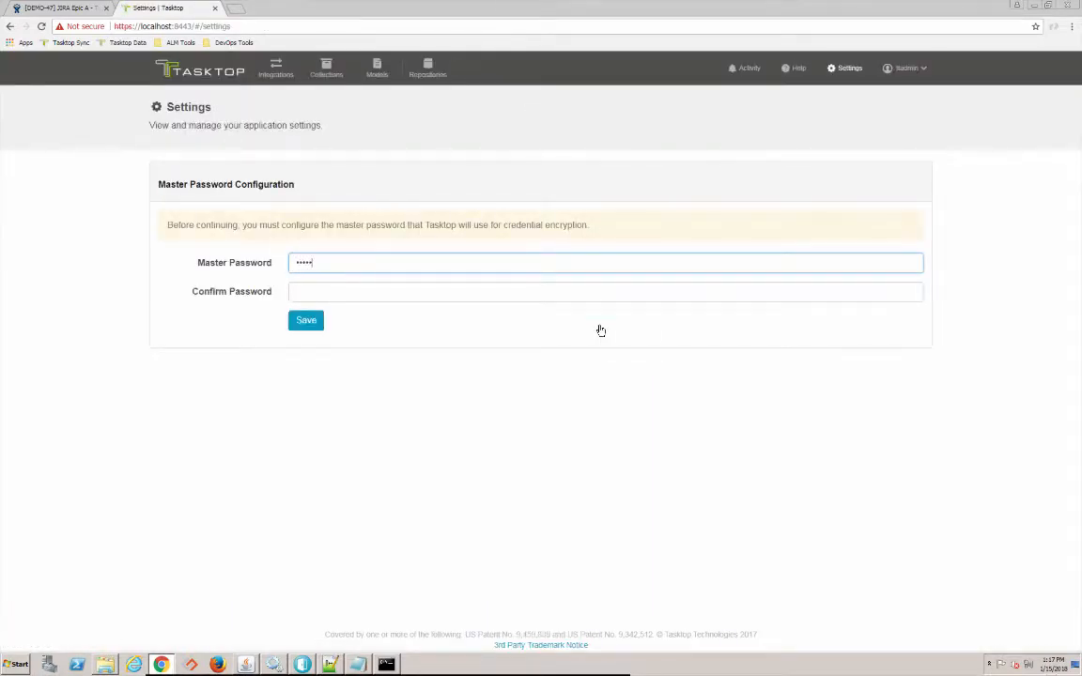
type("or")
left_click(529, 299)
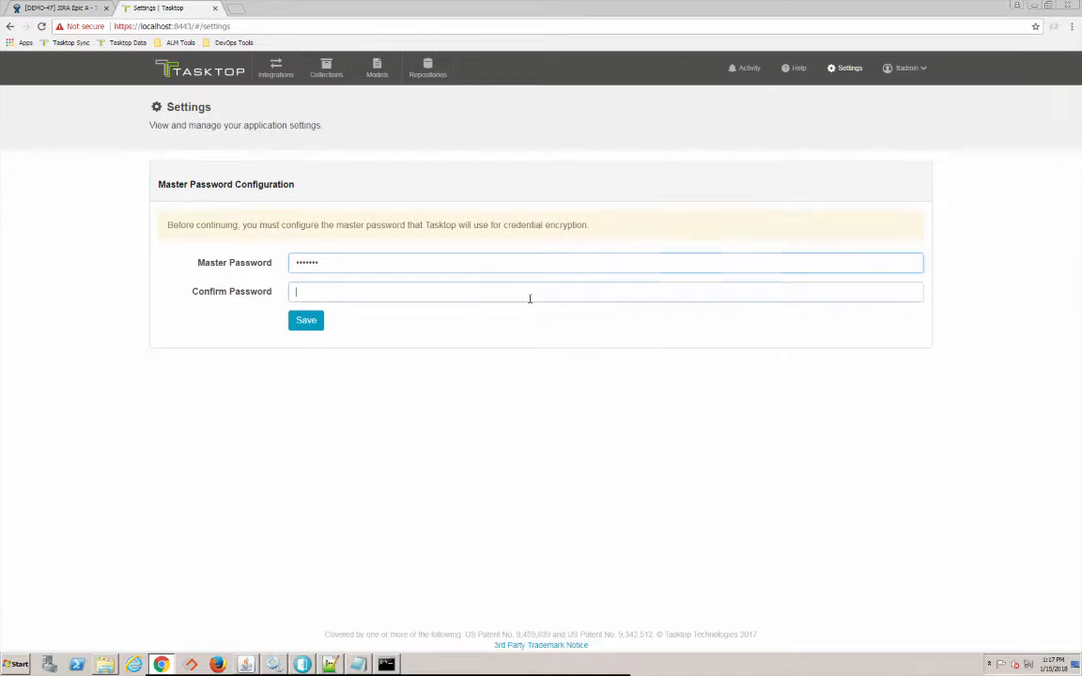
type("passwor")
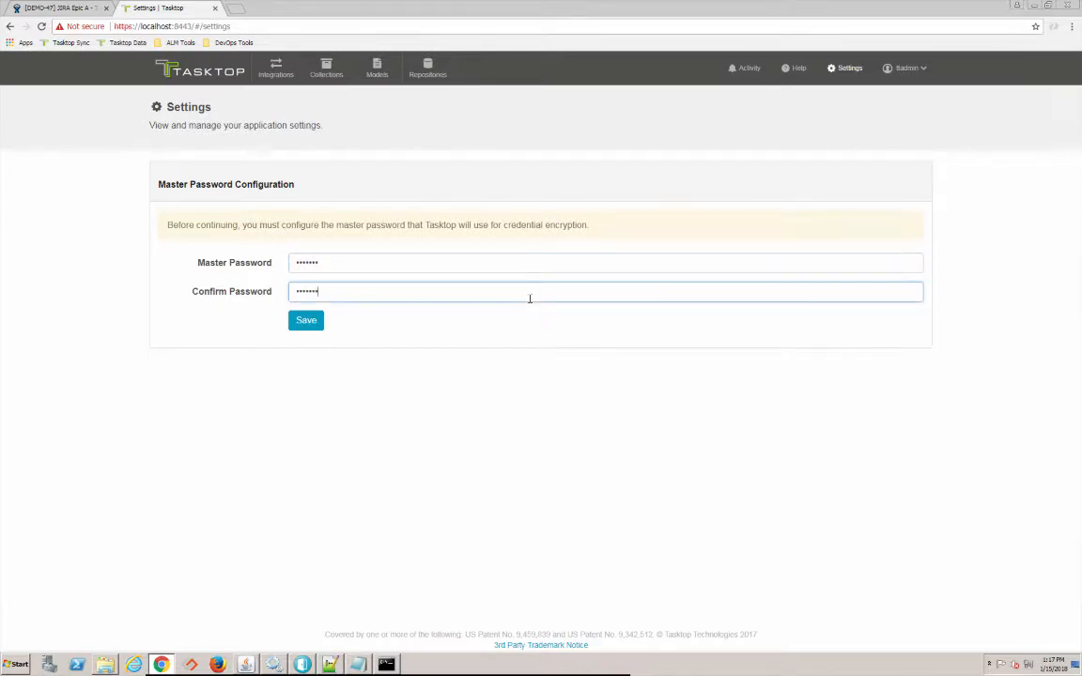
left_click(319, 327)
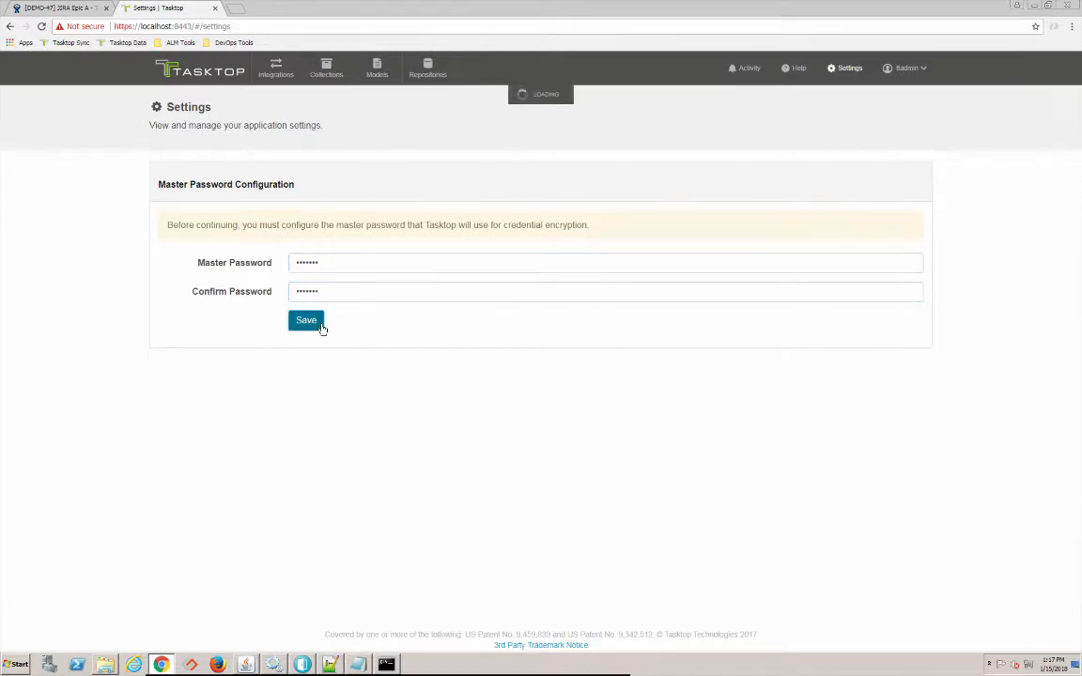
scroll(401, 343, "down", 3)
scroll(399, 343, "down", 3)
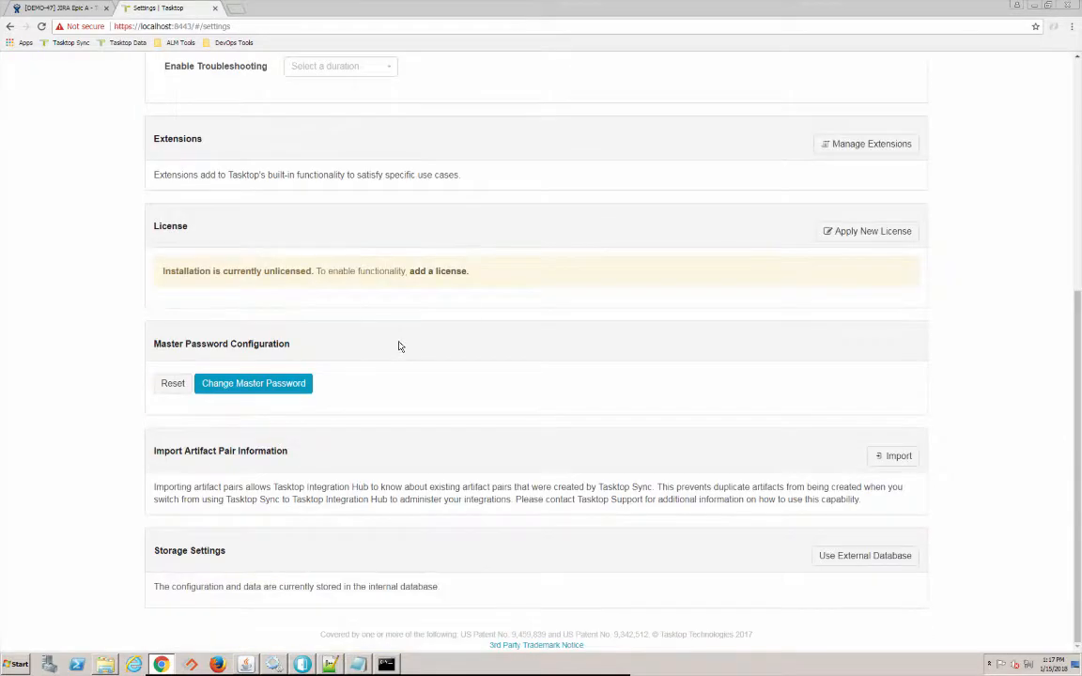
- Apply a new license by pasting the text from License for Hub.txt and saving
left_click(872, 244)
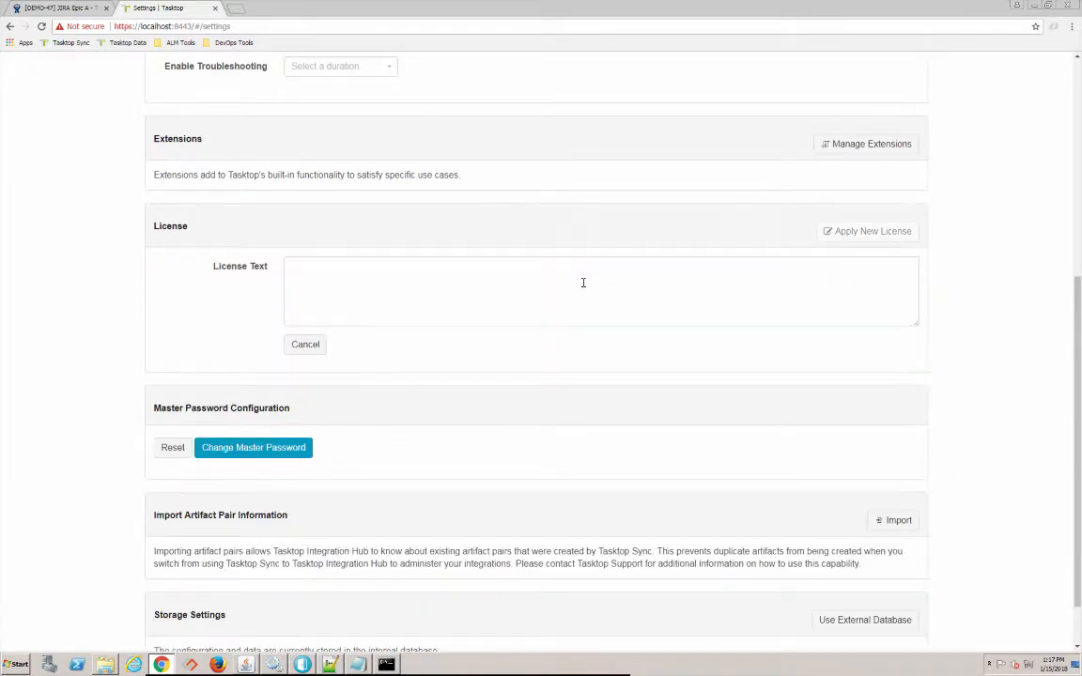
key("alt+Tab")
key("alt+Tab")
key("alt+Tab")
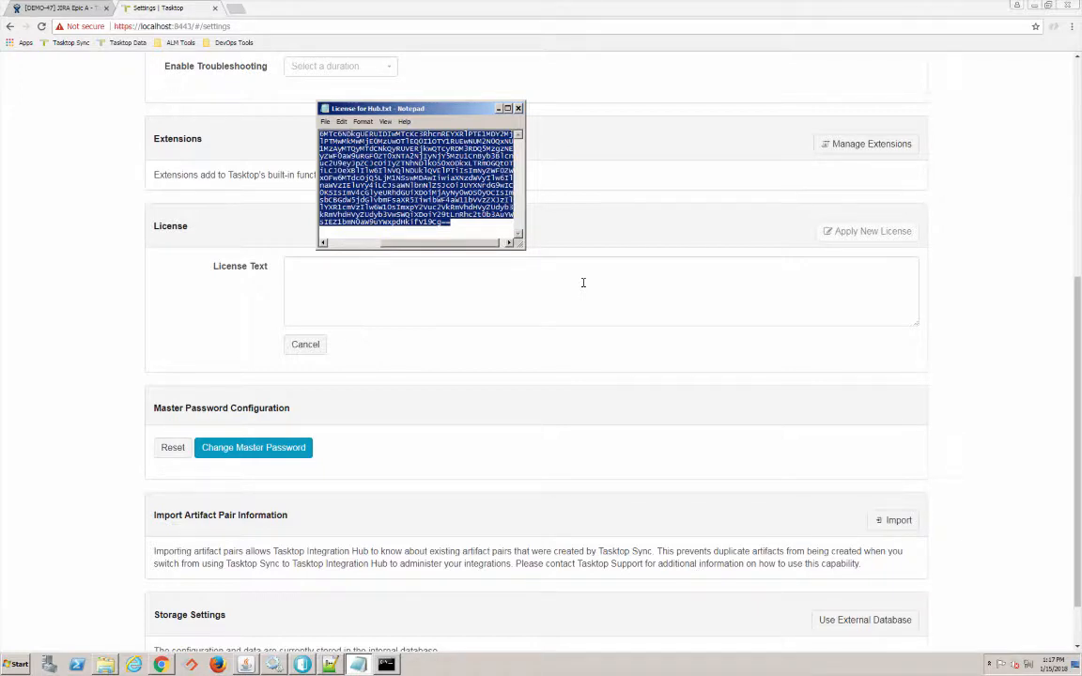
left_click(561, 284)
key("ctrl+v")
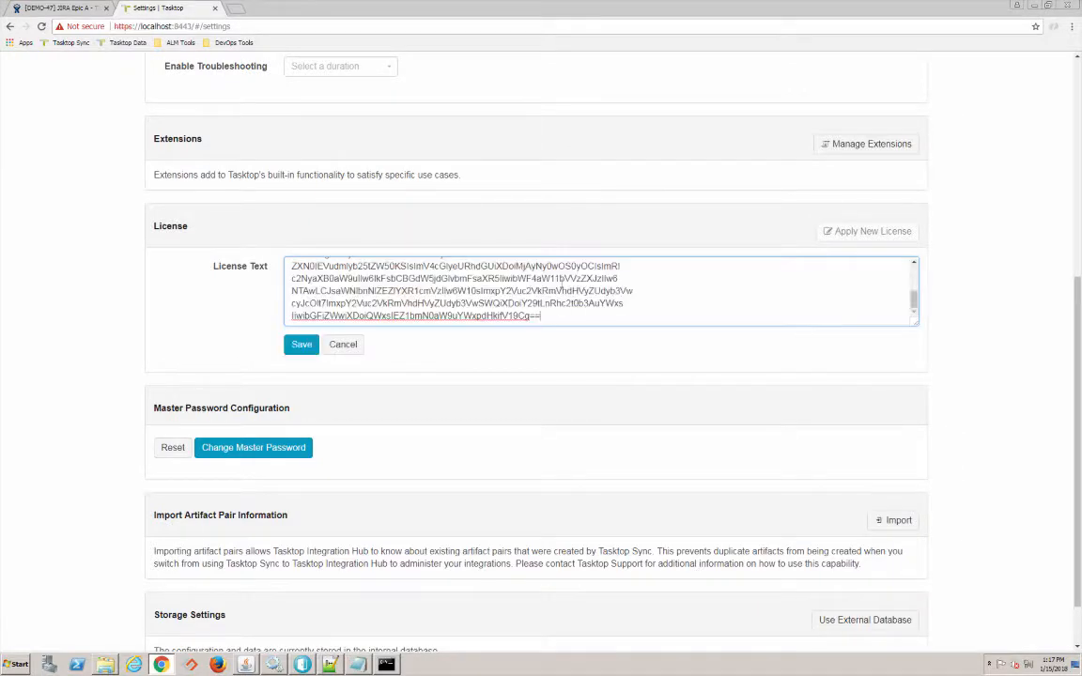
left_click(304, 346)
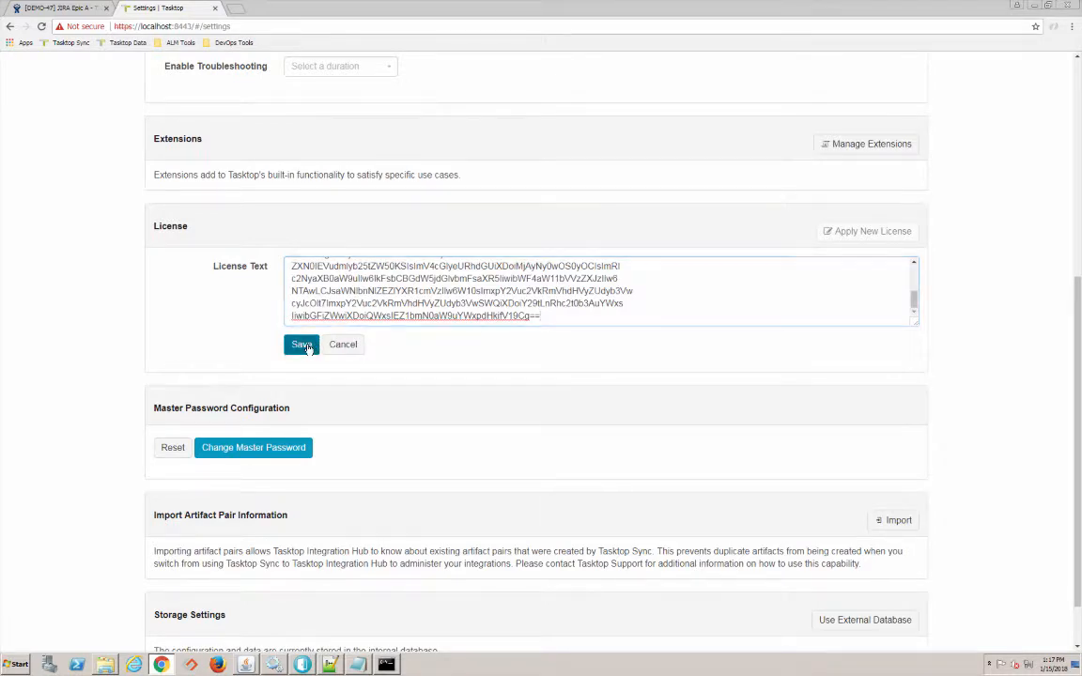
scroll(432, 351, "up", 4)
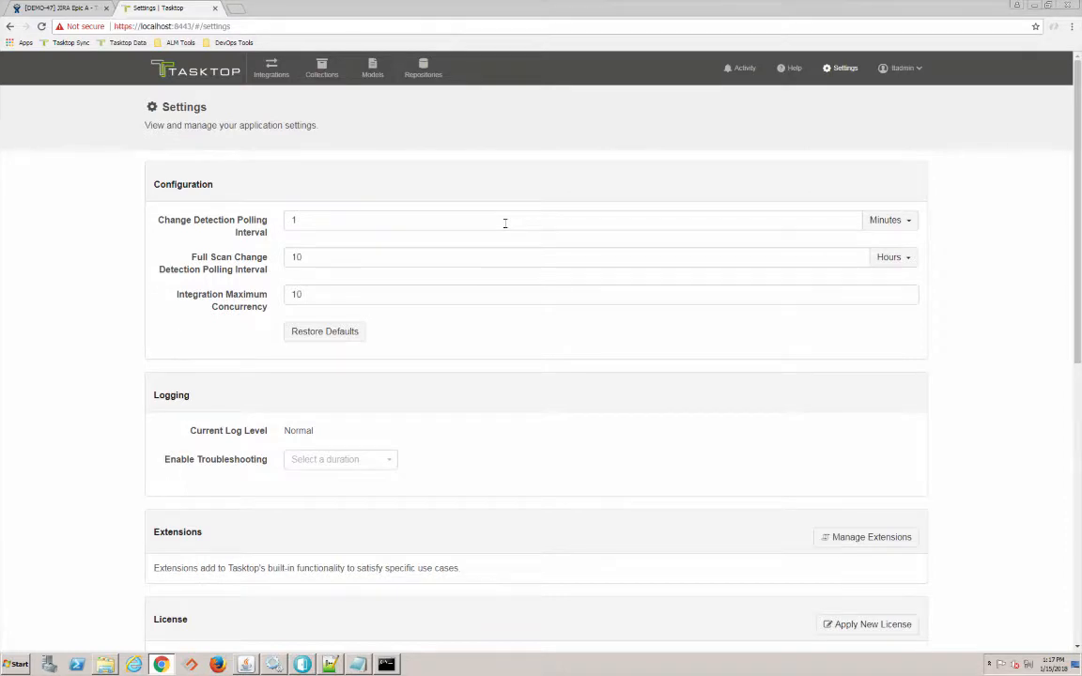
left_click(424, 82)
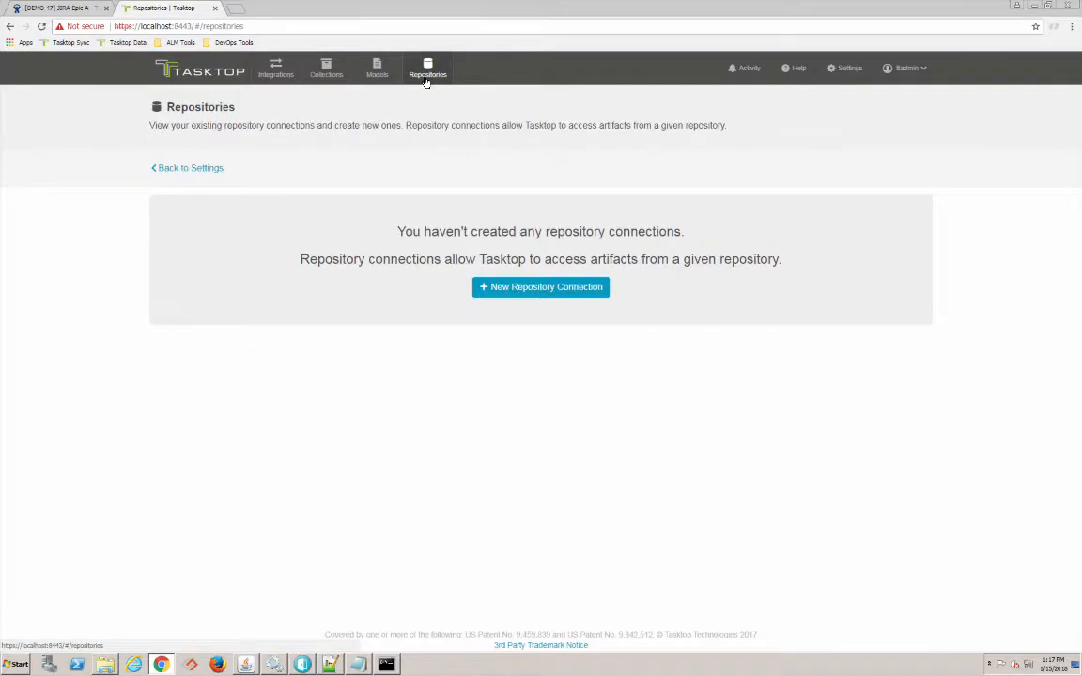
left_click(531, 289)
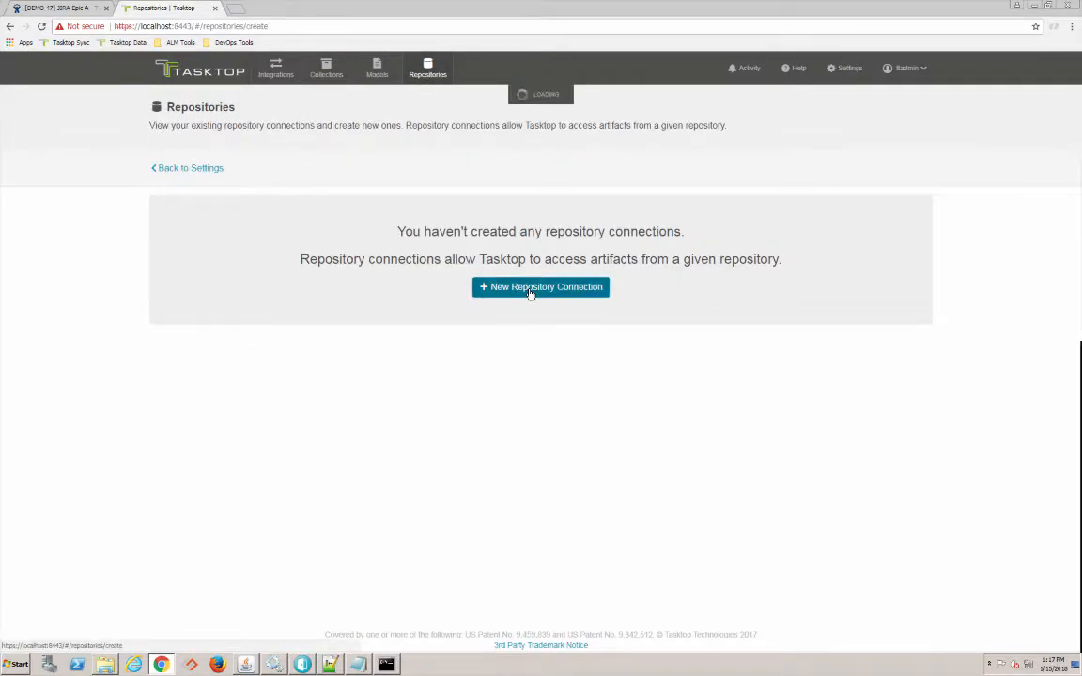
left_click(274, 234)
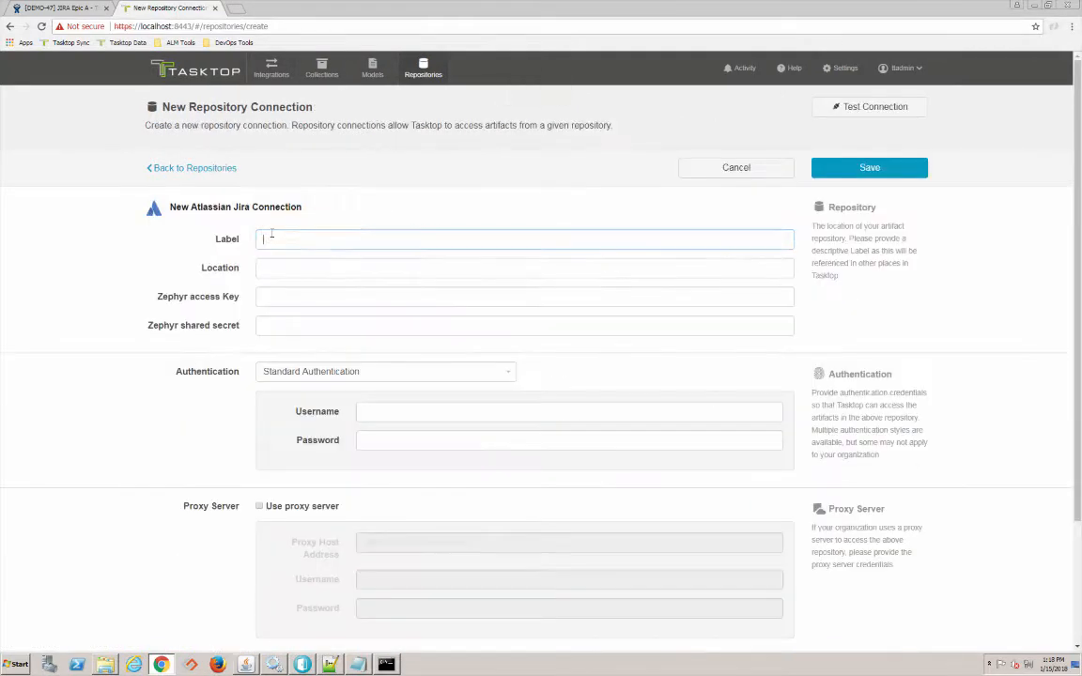
type("JIRA")
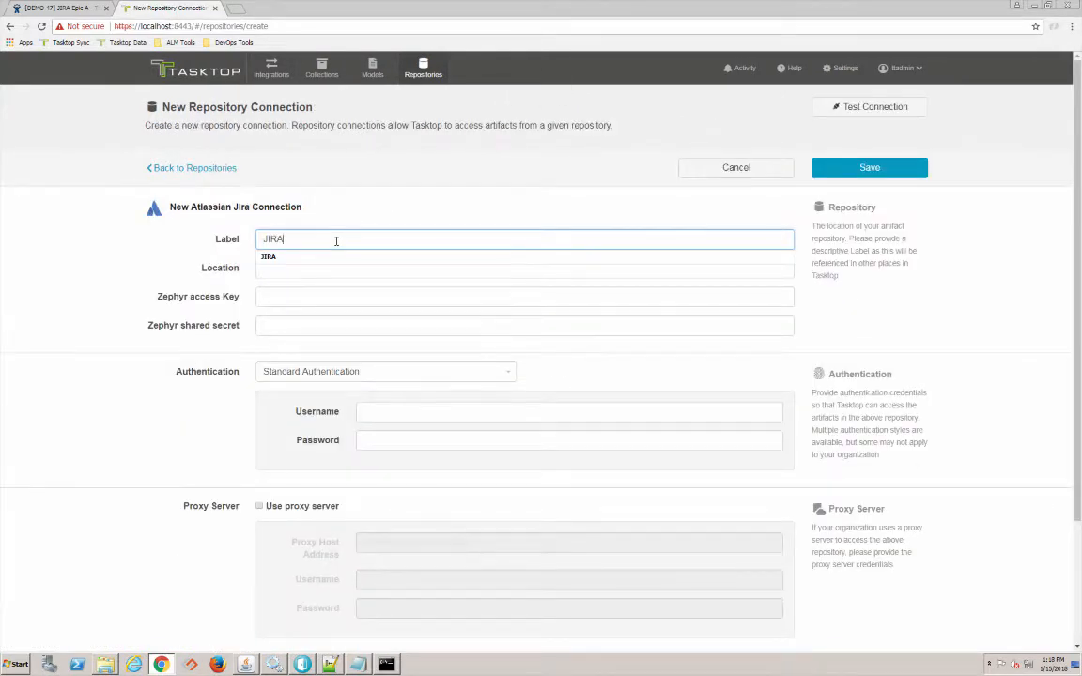
left_click(293, 268)
type("h")
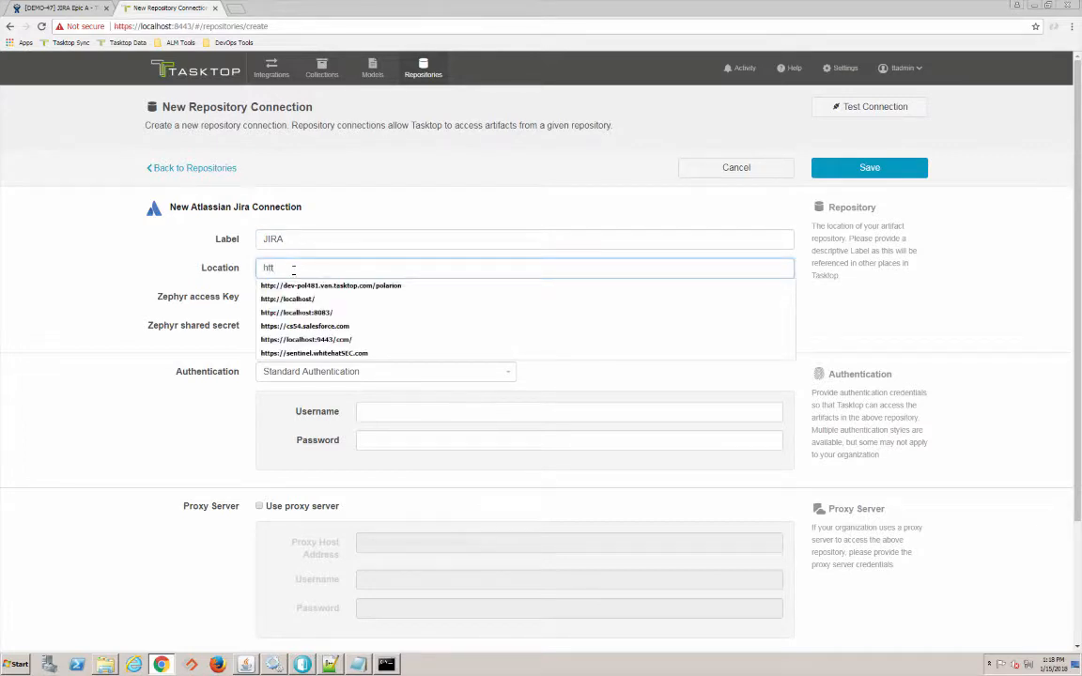
type("tt")
key("Down")
key("Down")
key("Down")
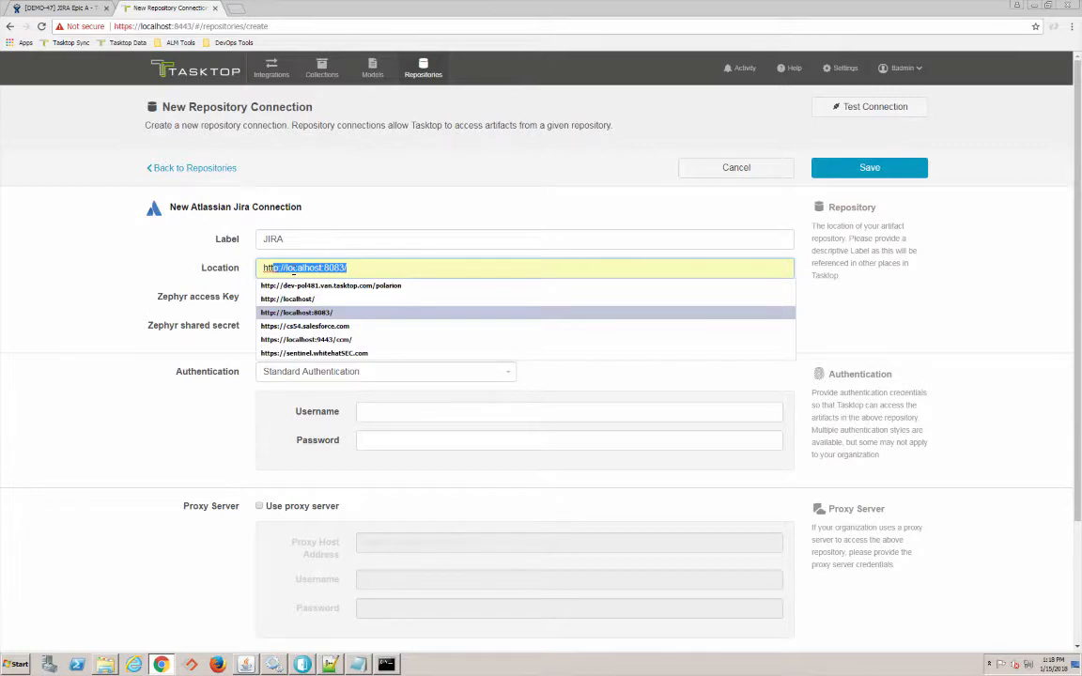
left_click(361, 269)
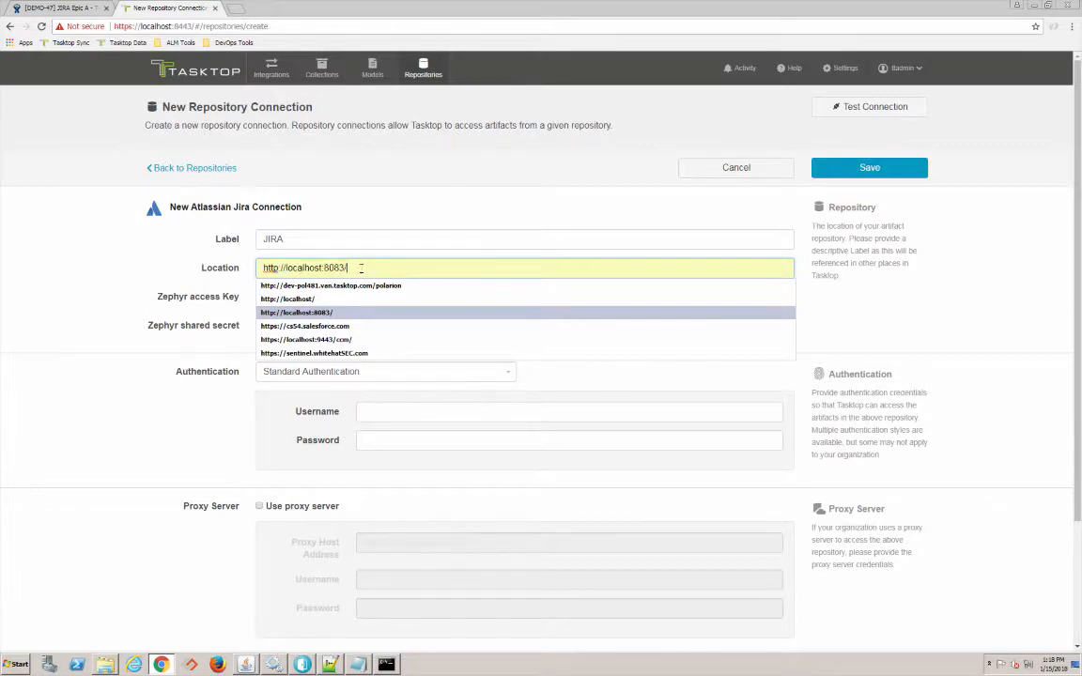
key("Escape")
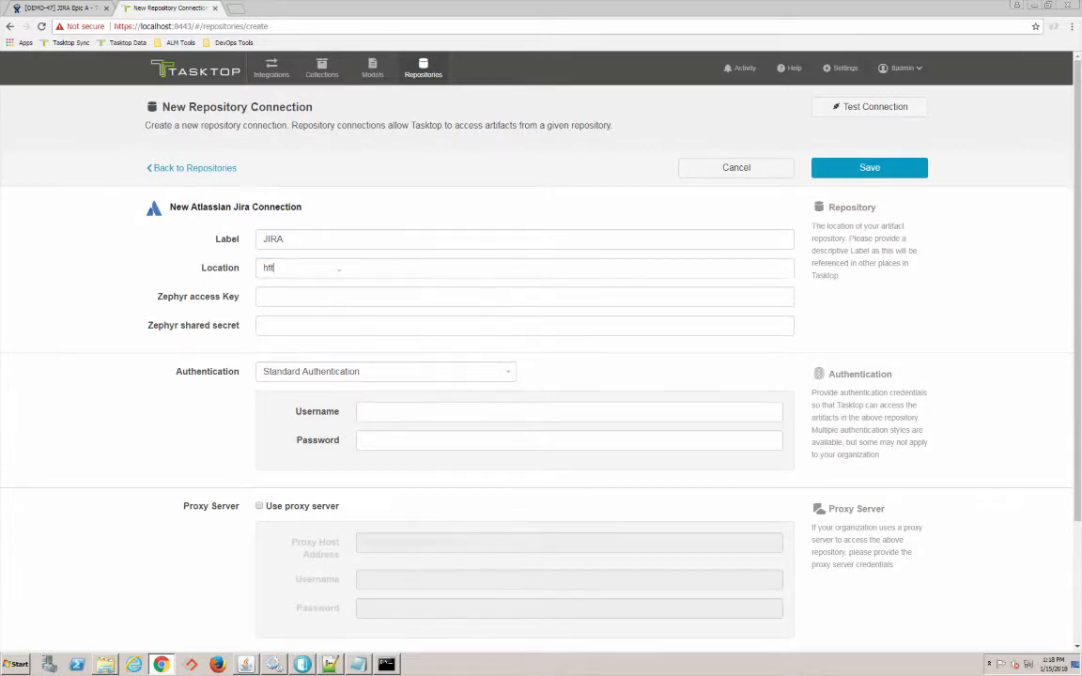
type("p")
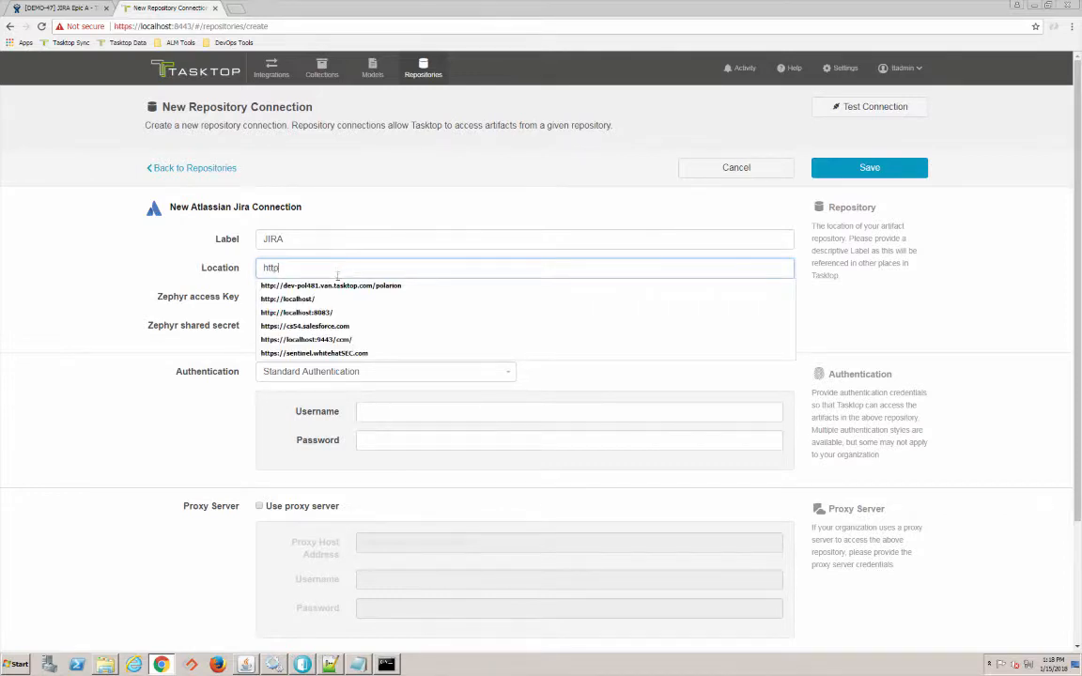
left_click(282, 312)
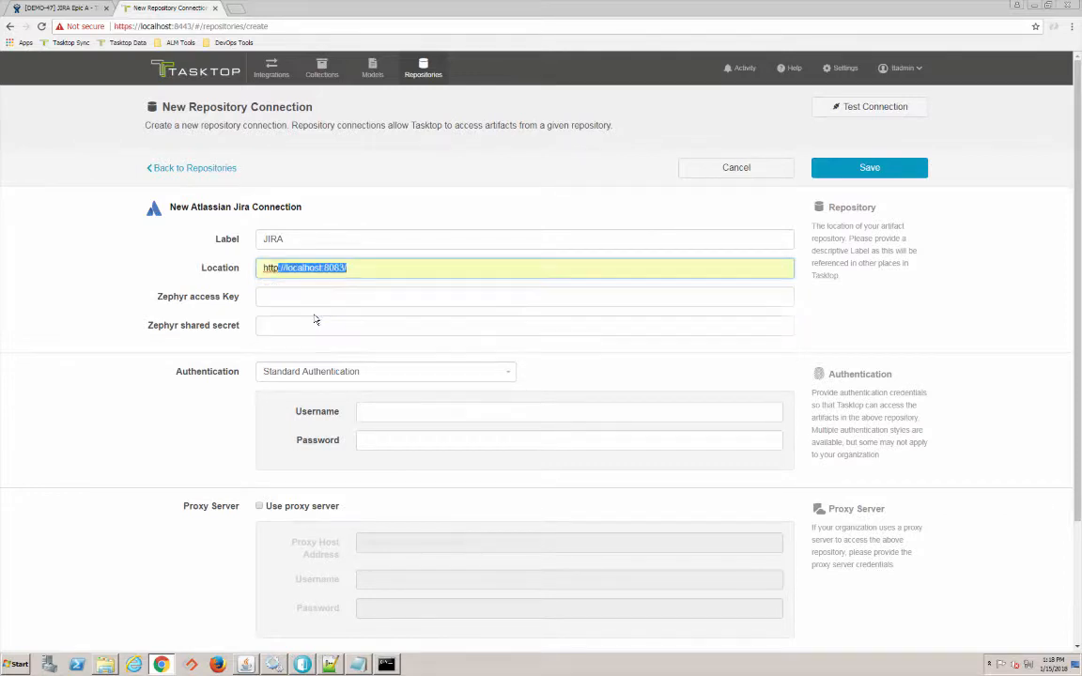
- Enter the Jira username and password, then save the connection
left_click(432, 413)
type("taskt")
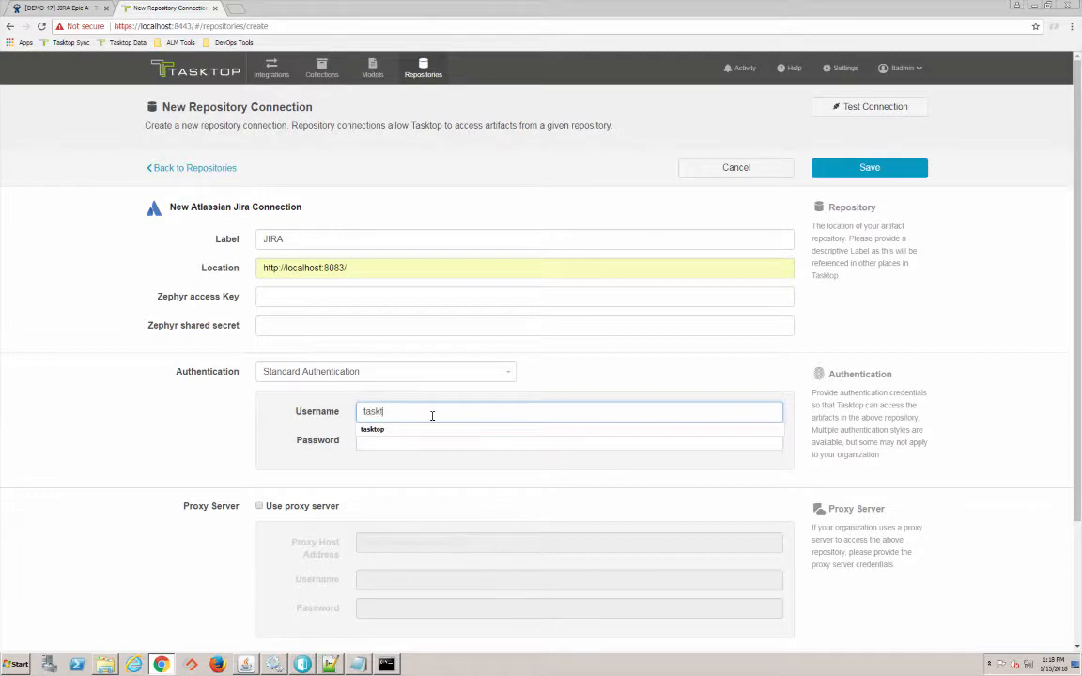
type("op")
left_click(319, 434)
left_click(380, 443)
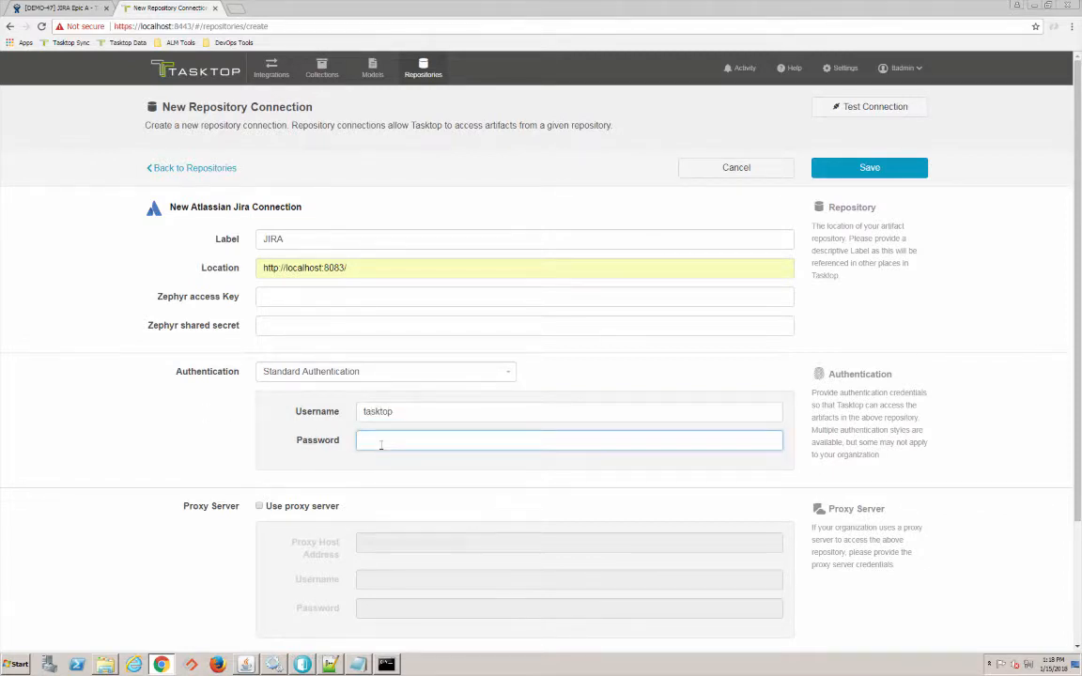
type("tas")
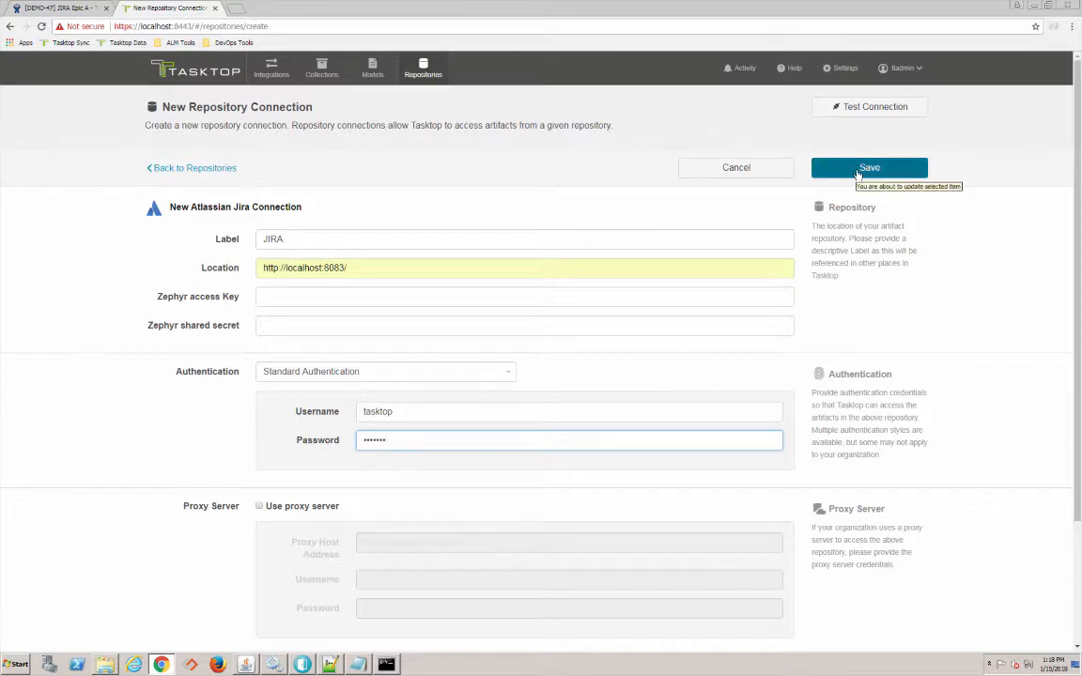
left_click(858, 169)
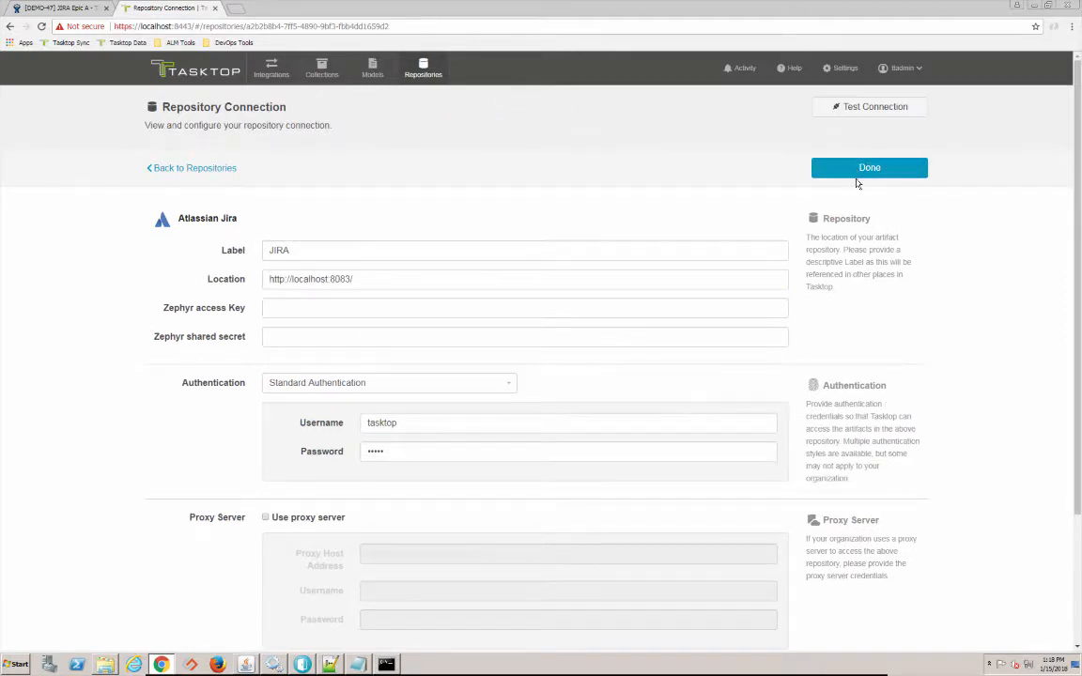
left_click(859, 172)
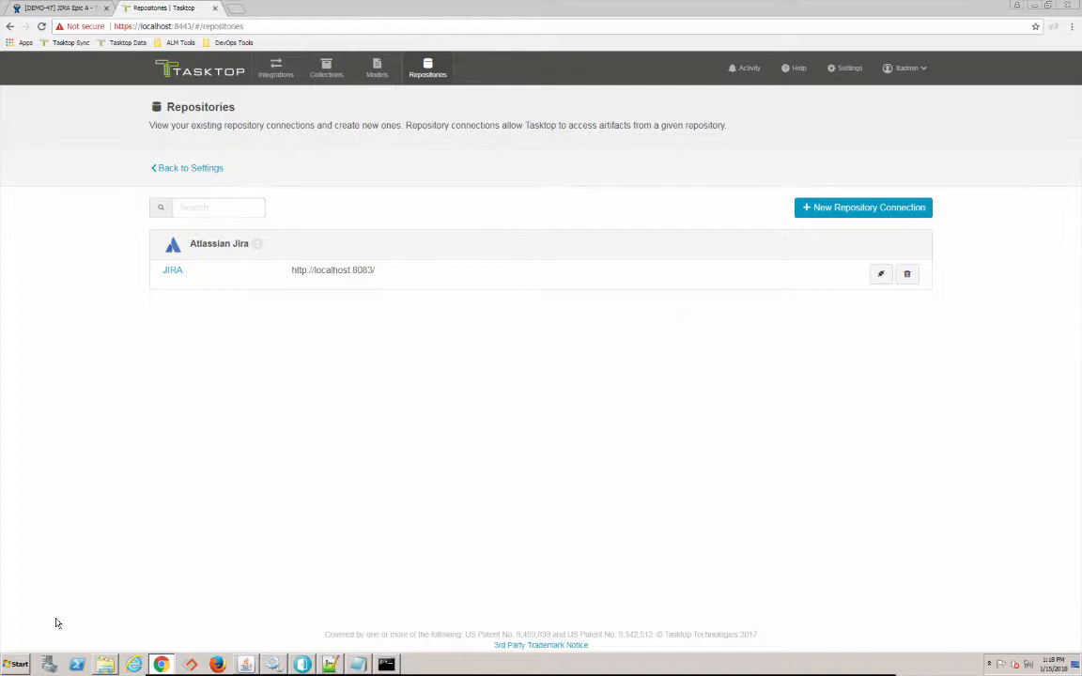
- Run Stop Tasktop from the Start menu search and close the console once services stop
left_click(13, 666)
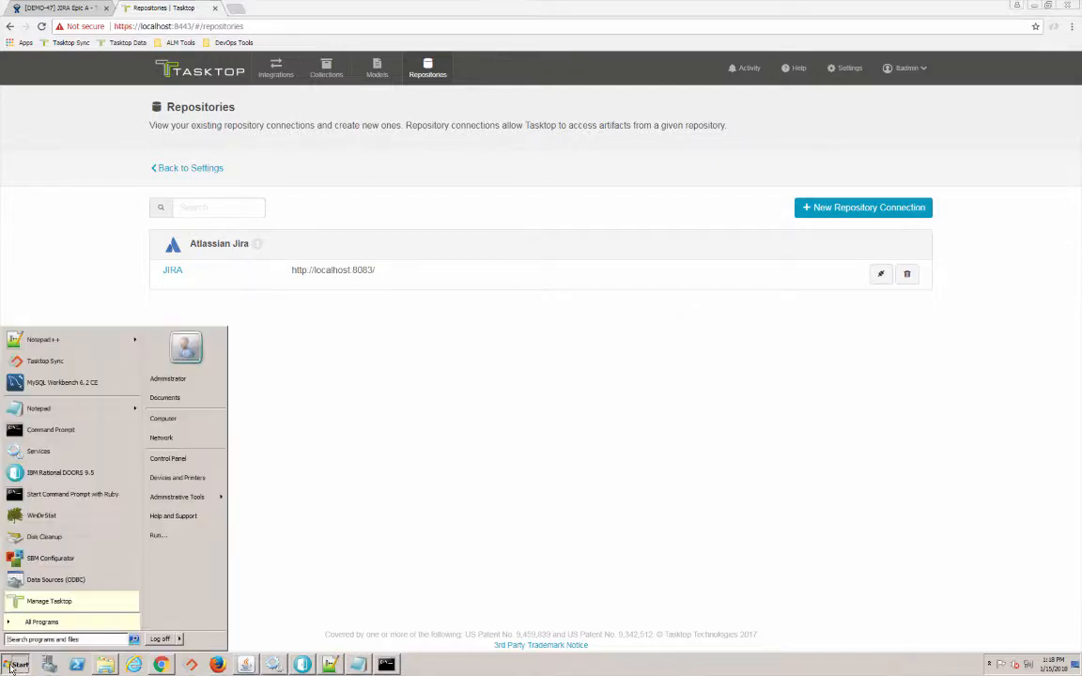
left_click(62, 639)
type("too")
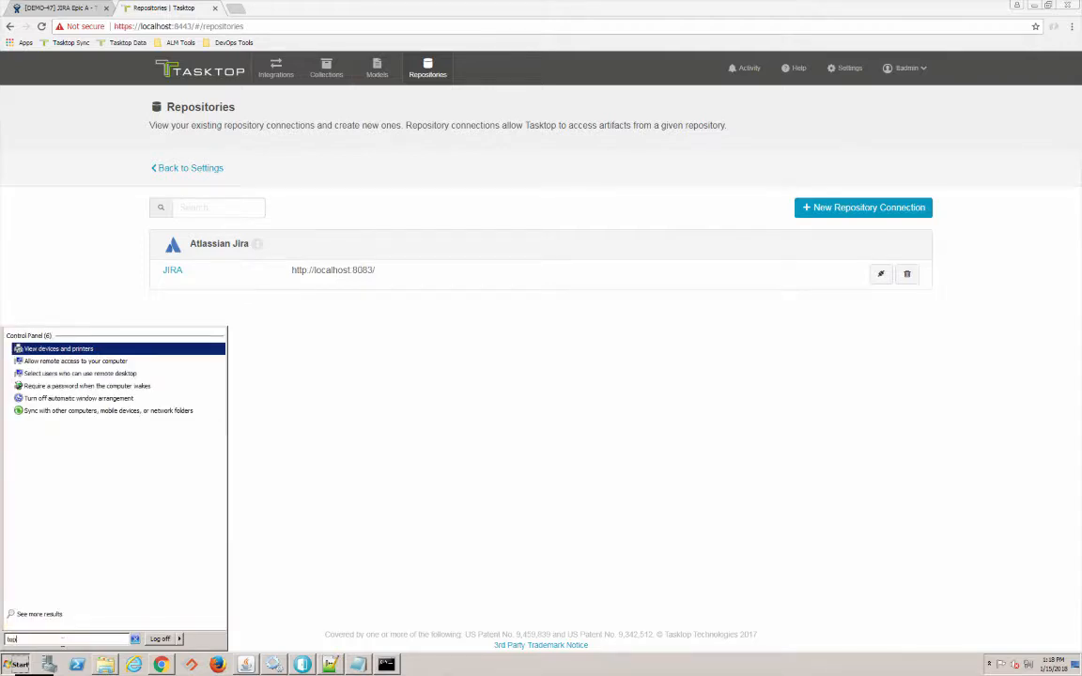
key("BackSpace")
key("BackSpace")
key("BackSpace")
type("stop")
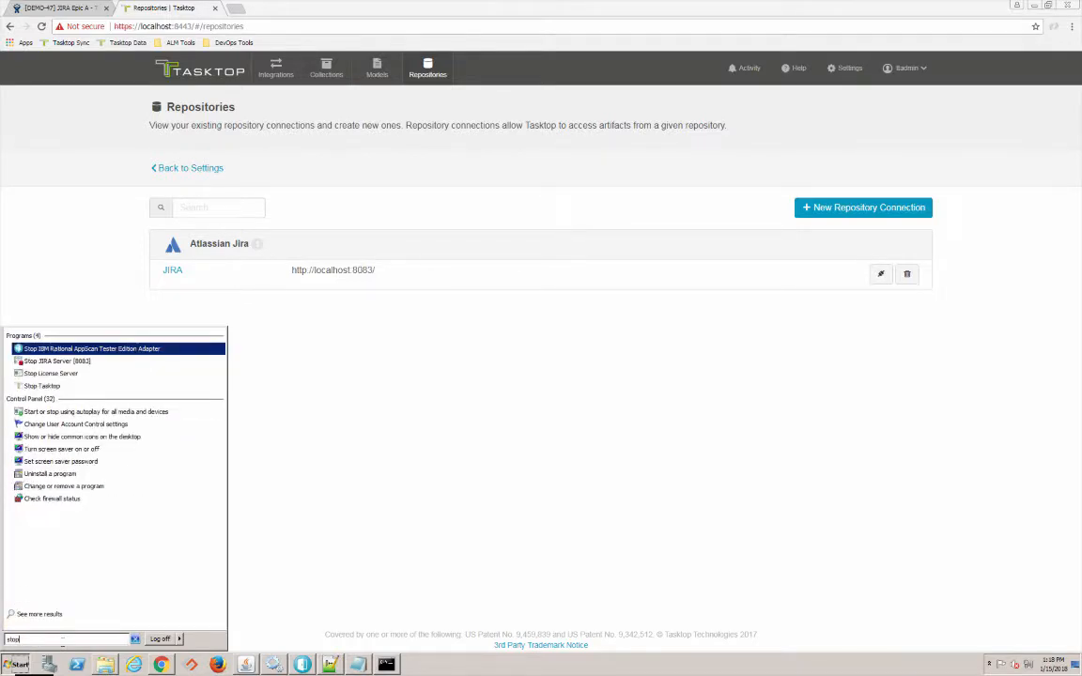
left_click(39, 386)
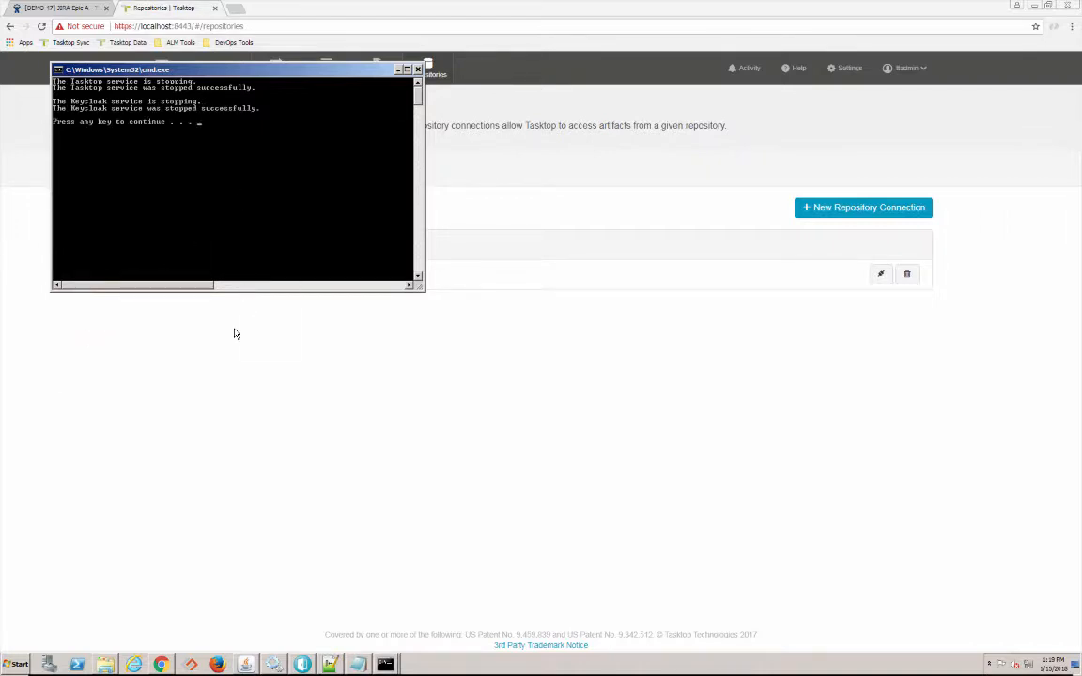
left_click(231, 368)
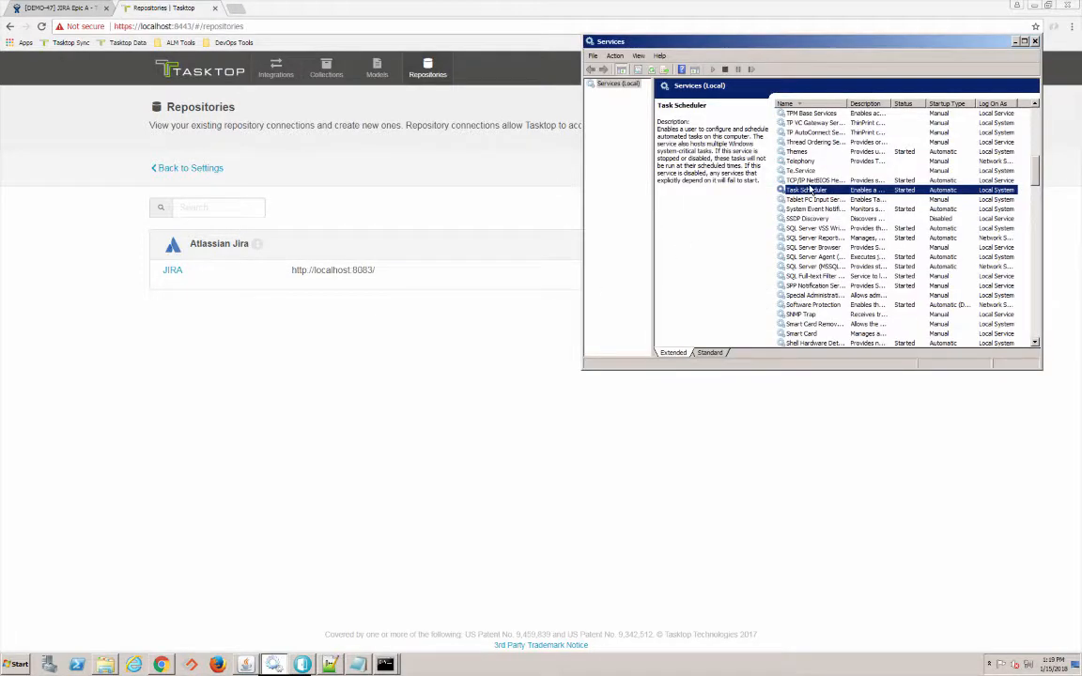
- Refresh the local services list and open the Tasktop service's properties
left_click(597, 85)
right_click(599, 85)
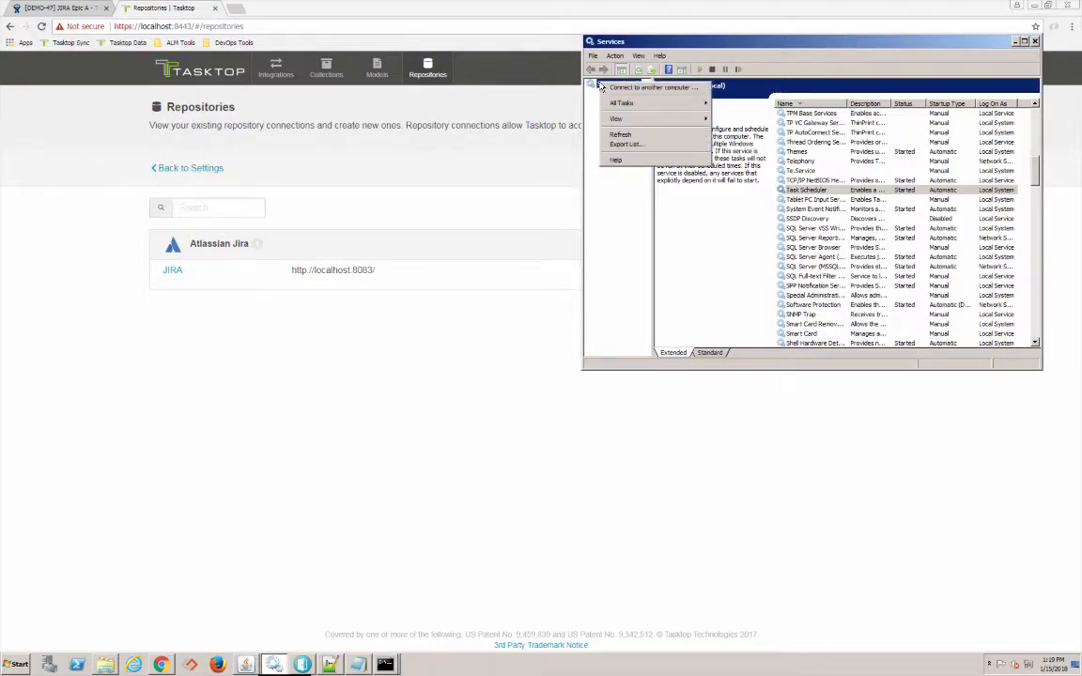
left_click(634, 137)
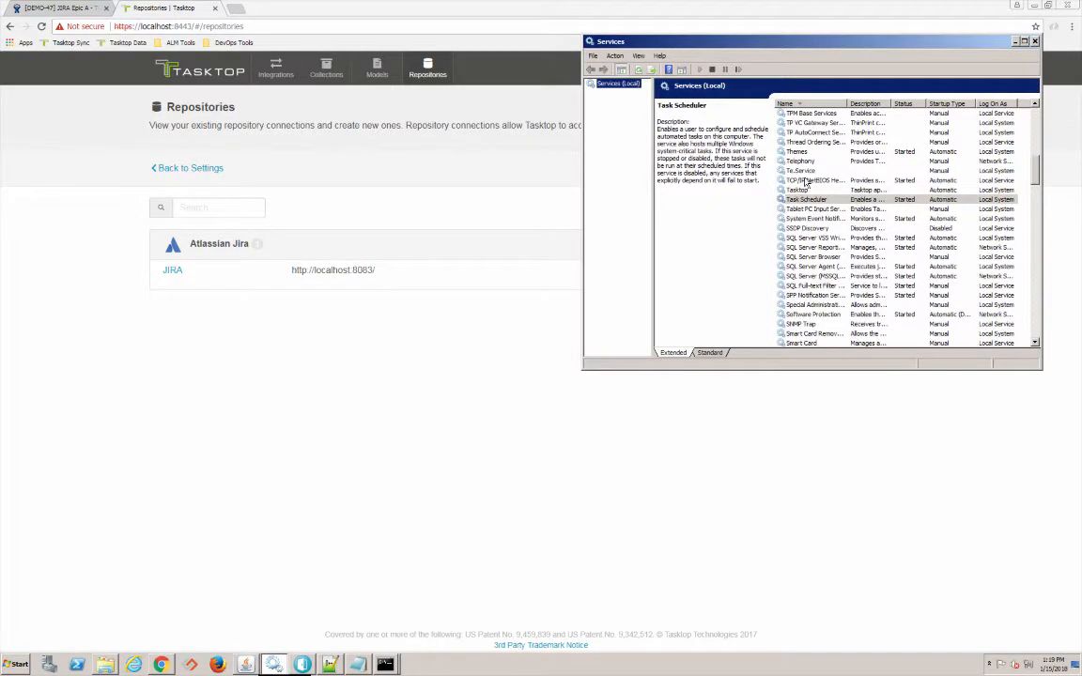
left_click(804, 191)
right_click(804, 190)
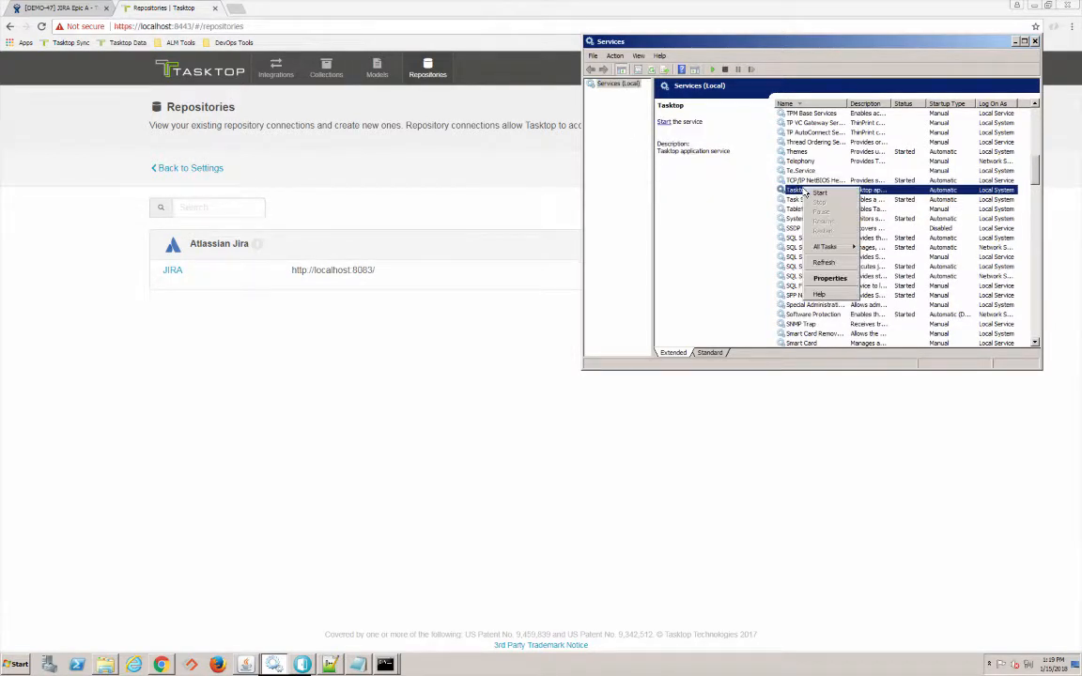
left_click(816, 279)
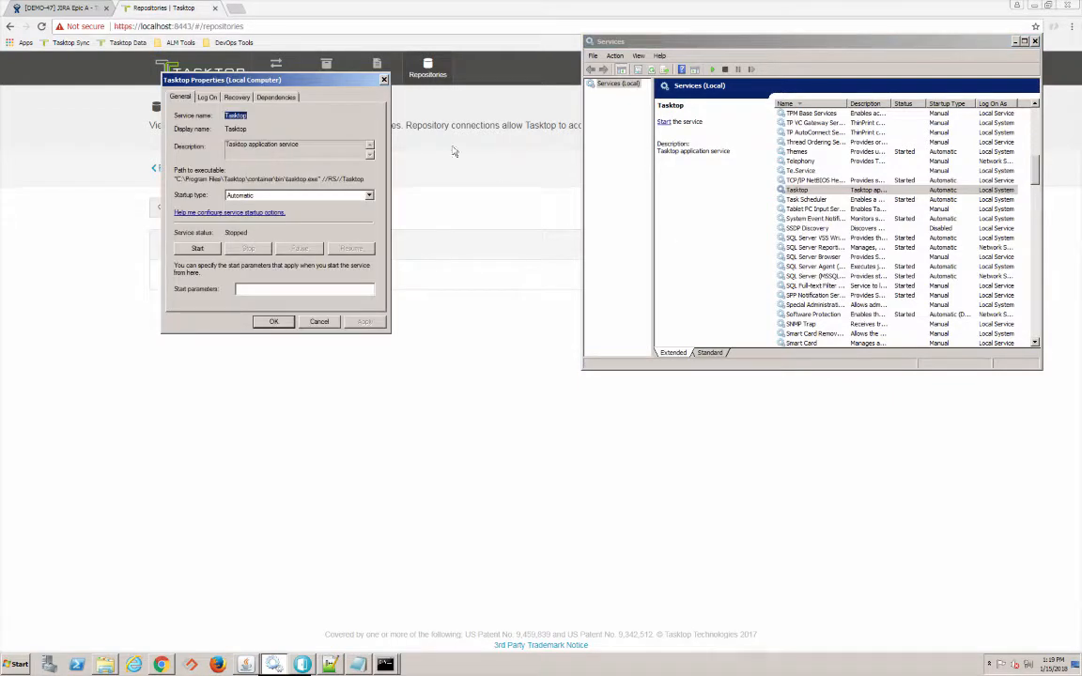
- Set the Tasktop service to log on as .\administrator with the account password, then apply
left_click(209, 100)
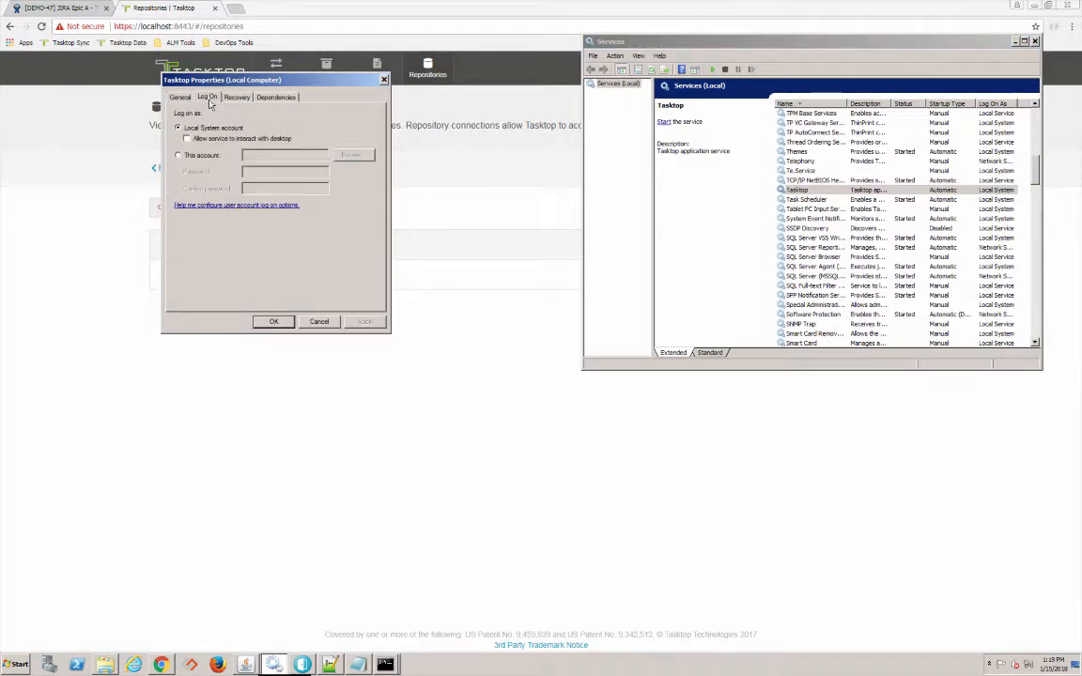
left_click(179, 156)
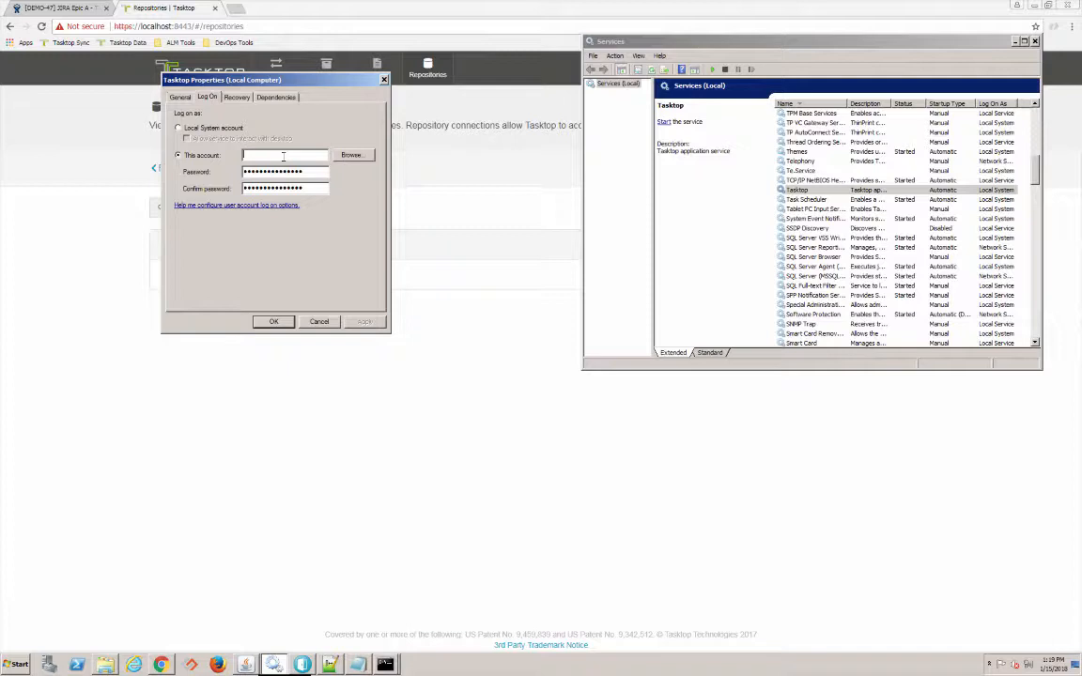
type("administrator")
key("Tab")
key("BackSpace")
type("•••••••")
left_click_drag(309, 190, 247, 185)
key("BackSpace")
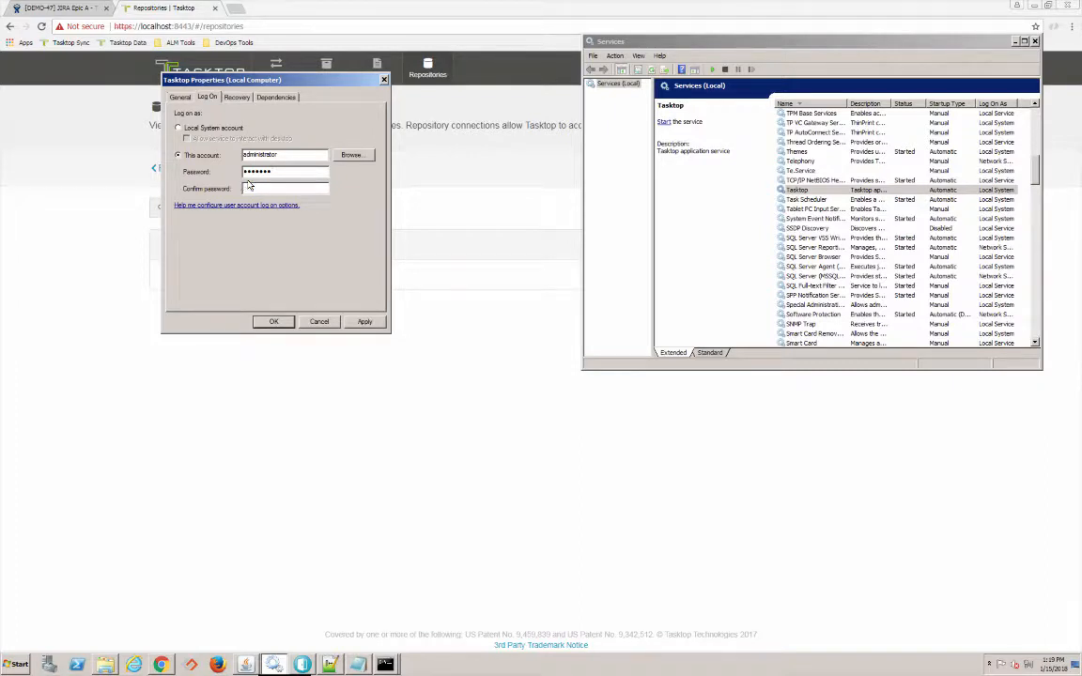
type("••")
left_click(365, 321)
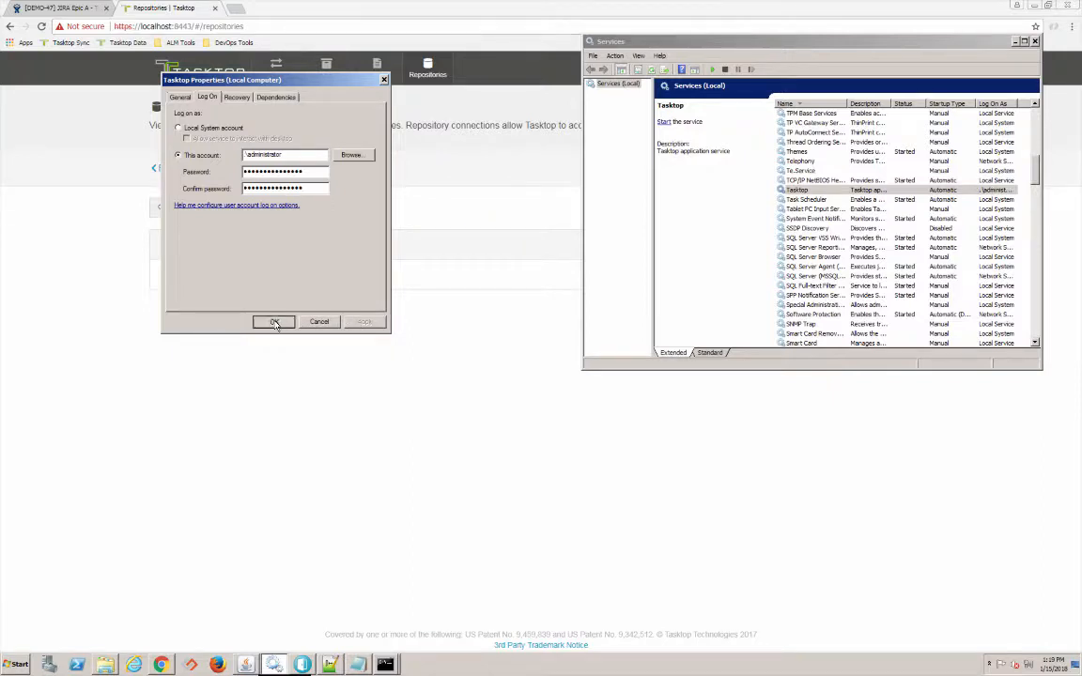
left_click(272, 321)
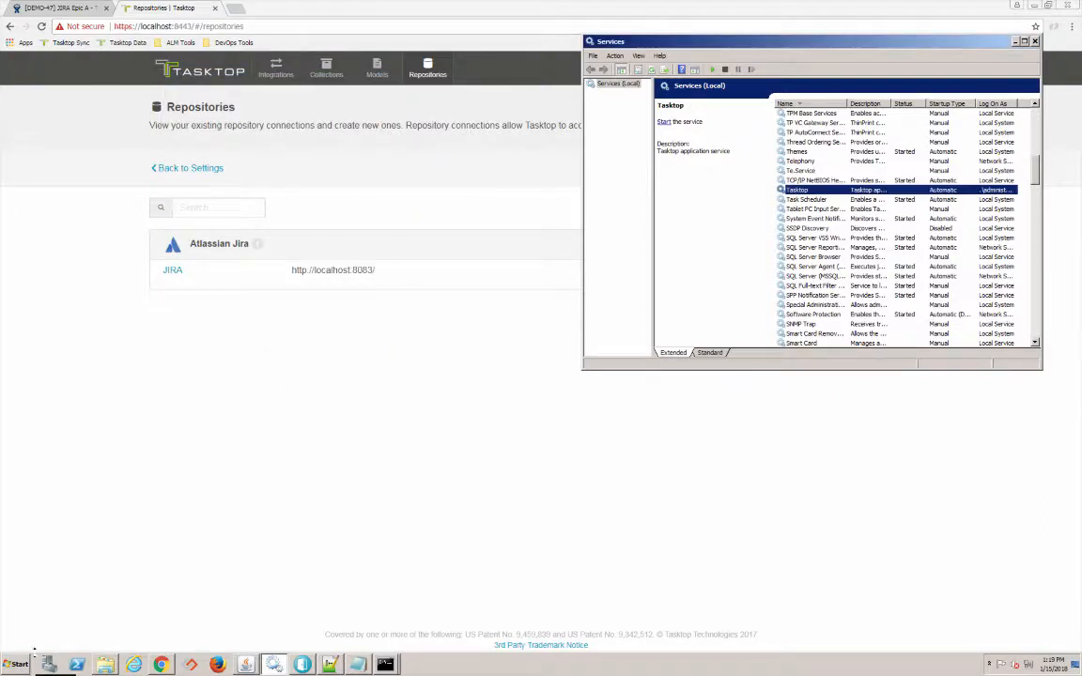
- Run Start Tasktop from a Start-menu search for 'start', then return to the browser
left_click(16, 664)
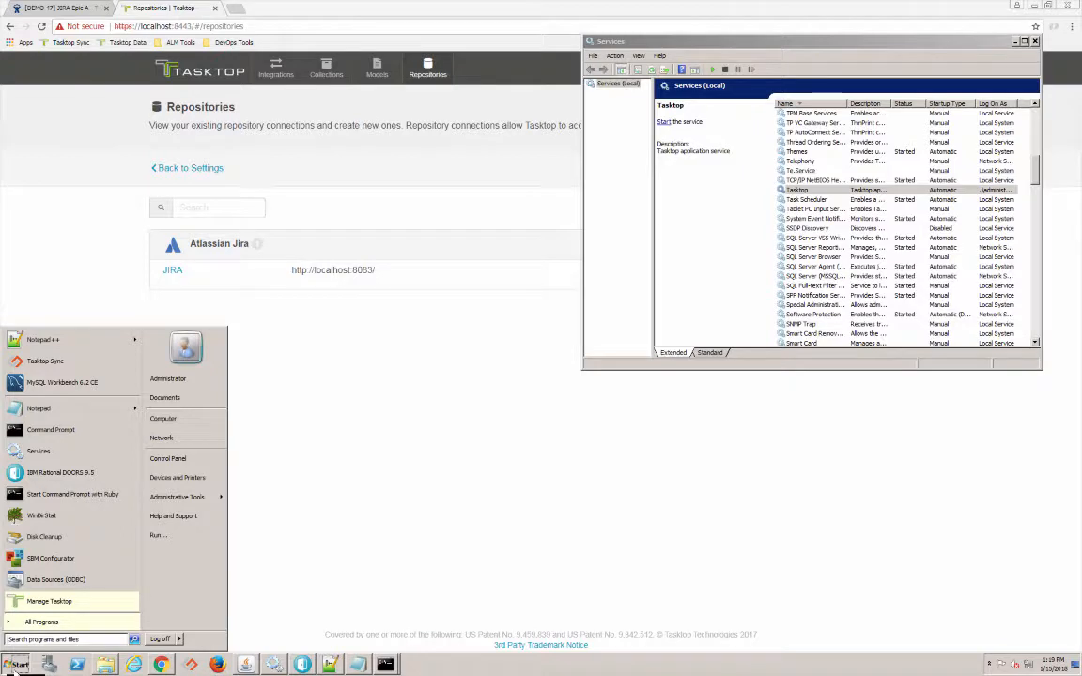
type("start")
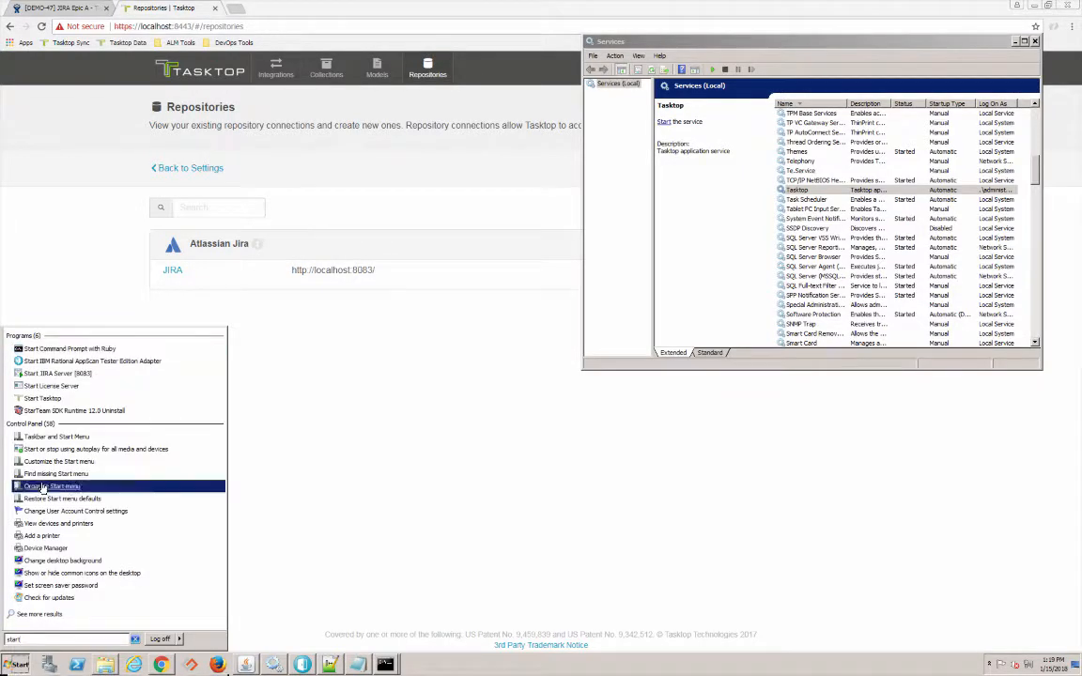
left_click(42, 400)
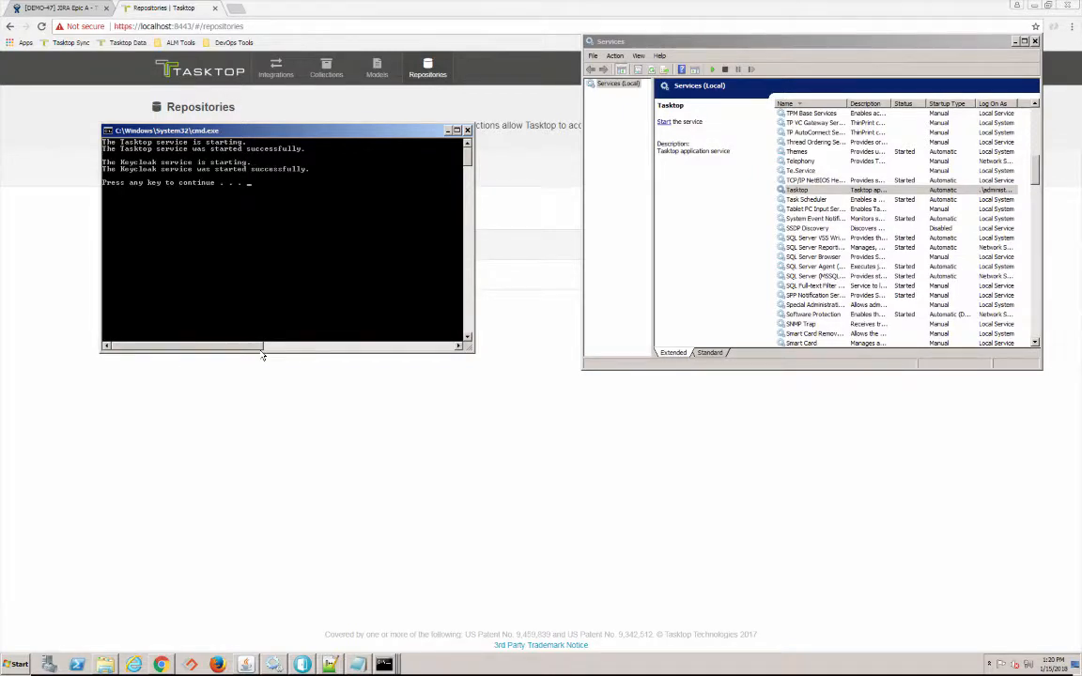
left_click(269, 434)
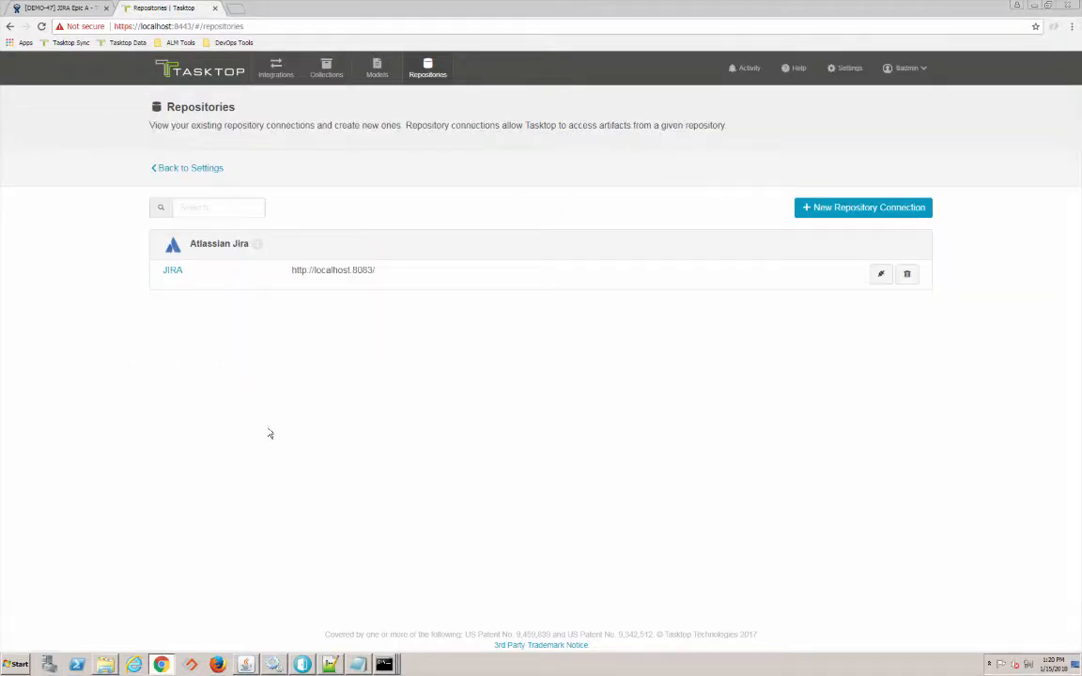
- Reload past the 404 error and sign back into Tasktop with the account password
left_click(40, 27)
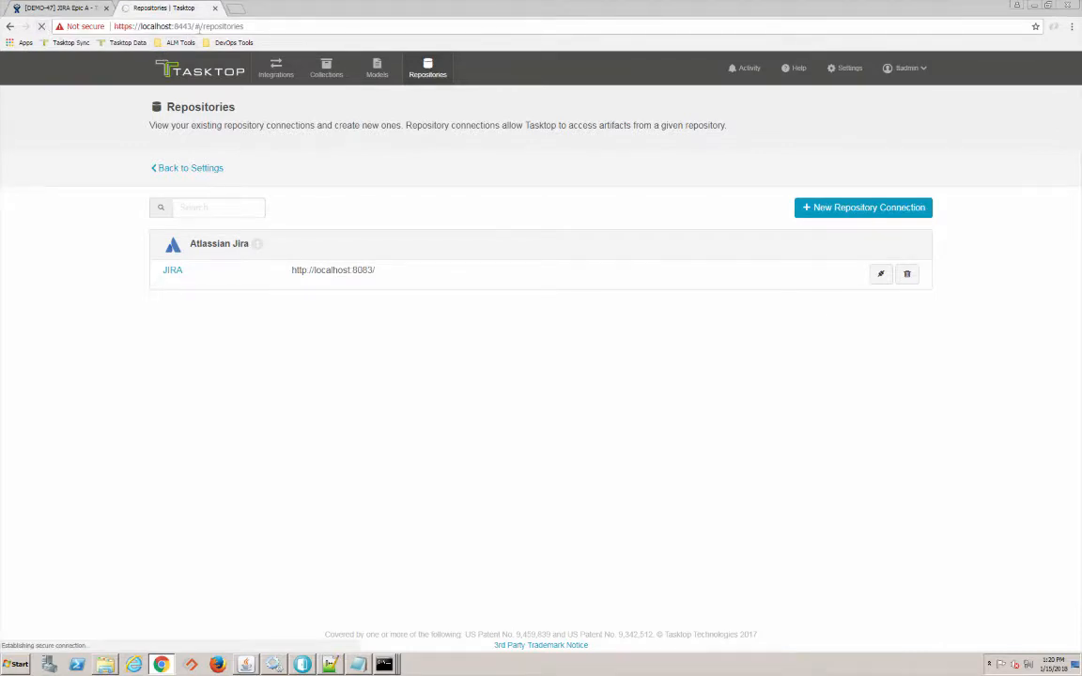
left_click(200, 26)
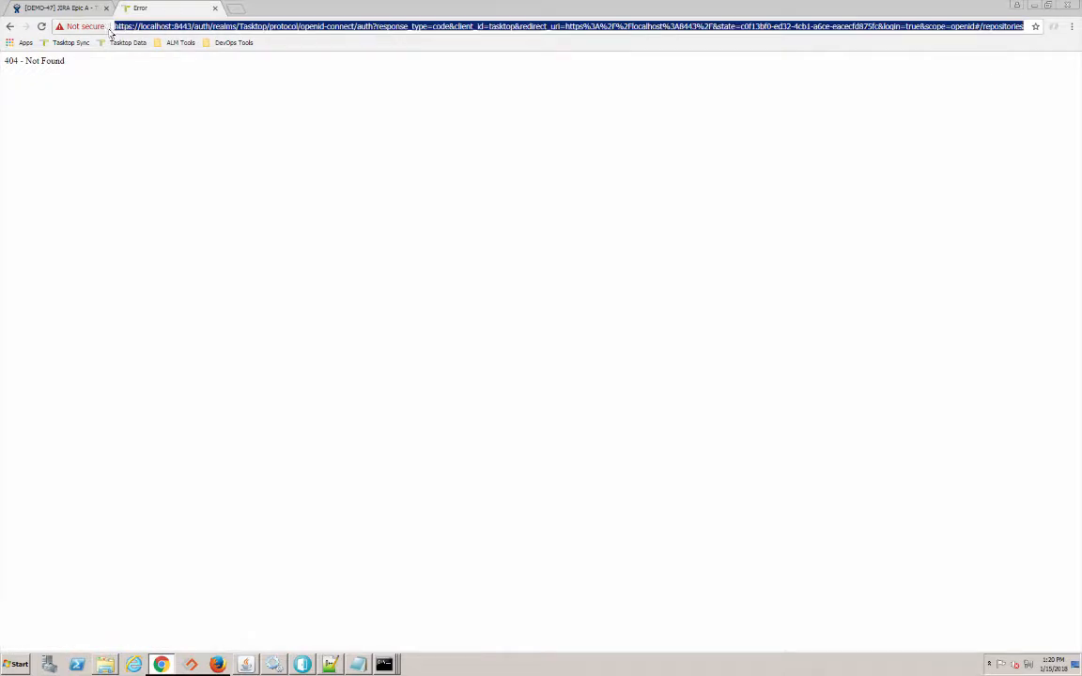
left_click(40, 27)
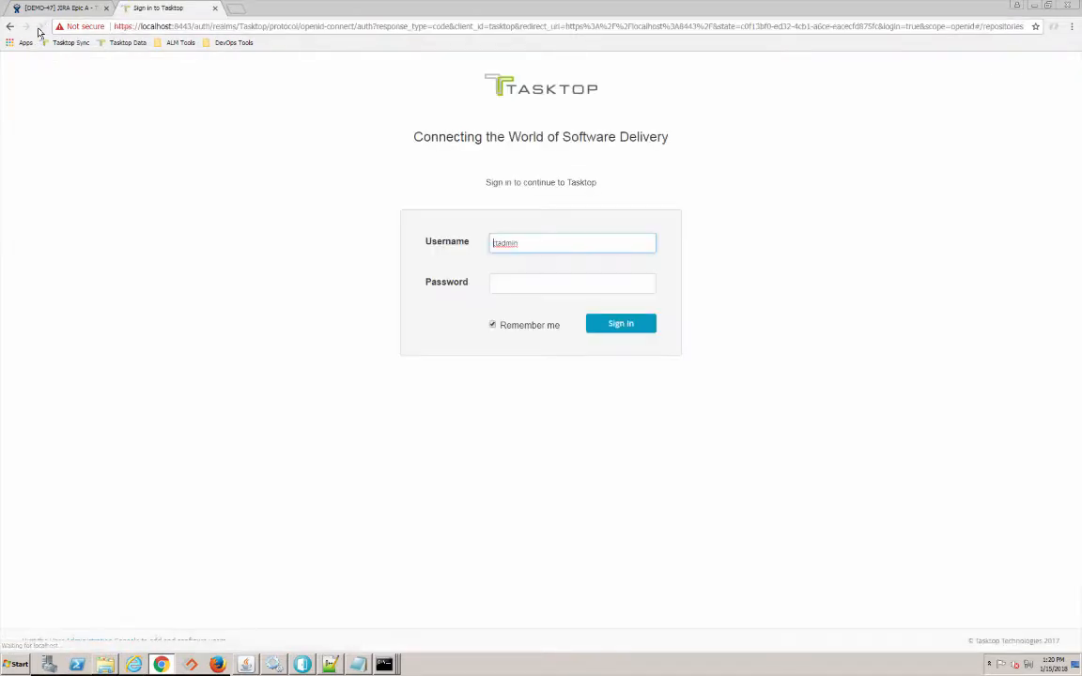
left_click(541, 281)
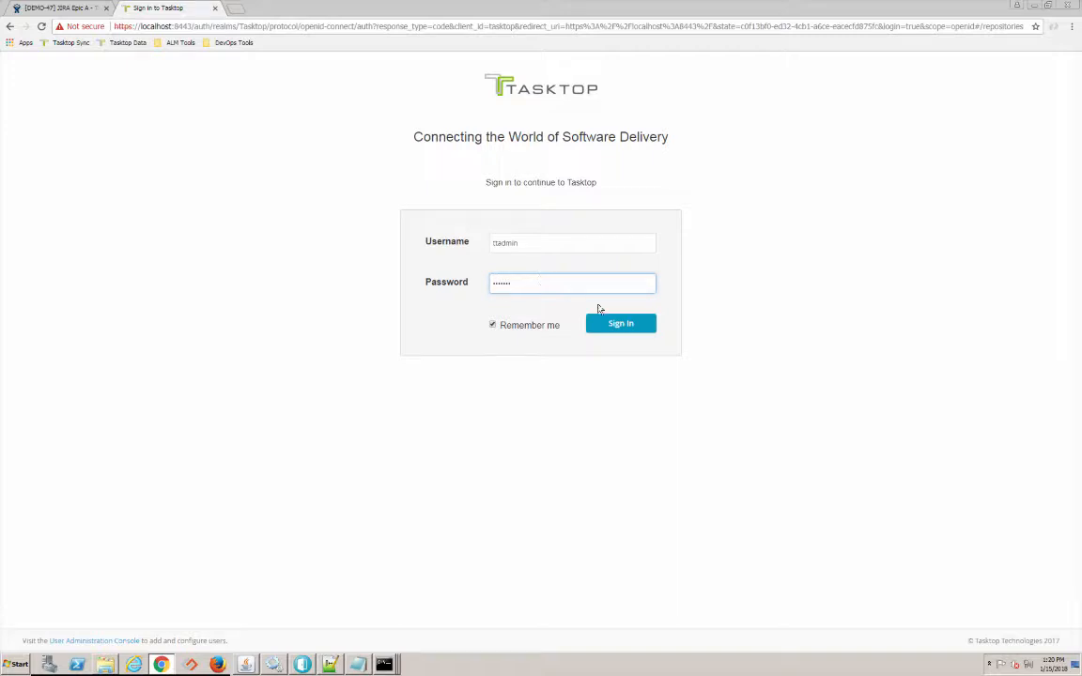
left_click(640, 325)
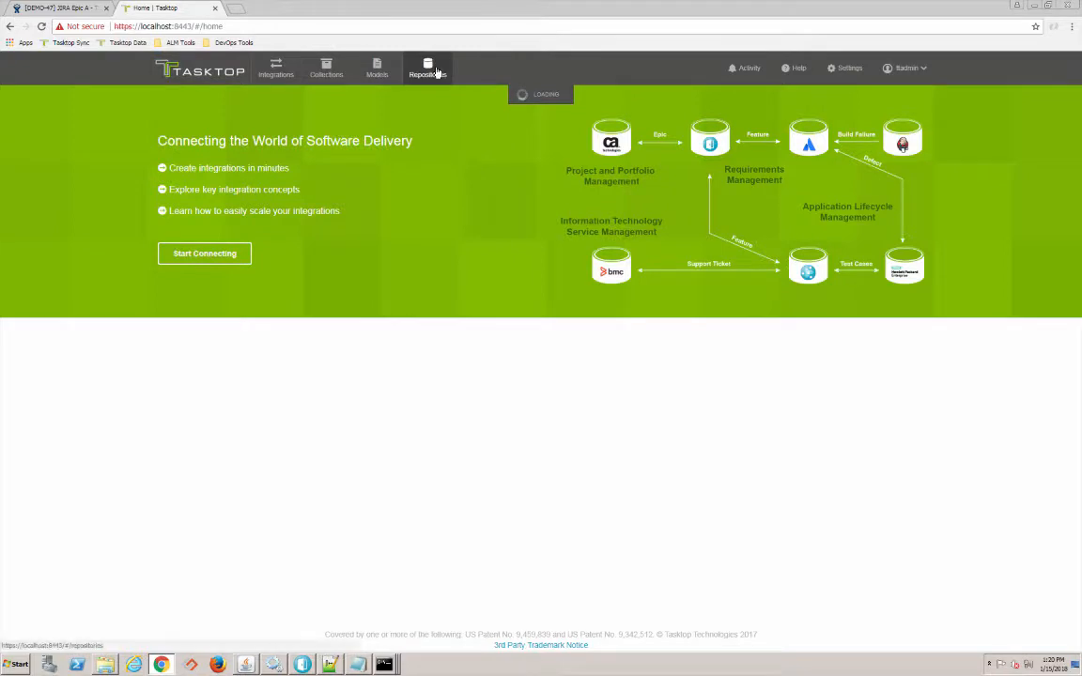
- Start a new IBM Rational DOORS repository connection labelled DOORS
left_click(423, 76)
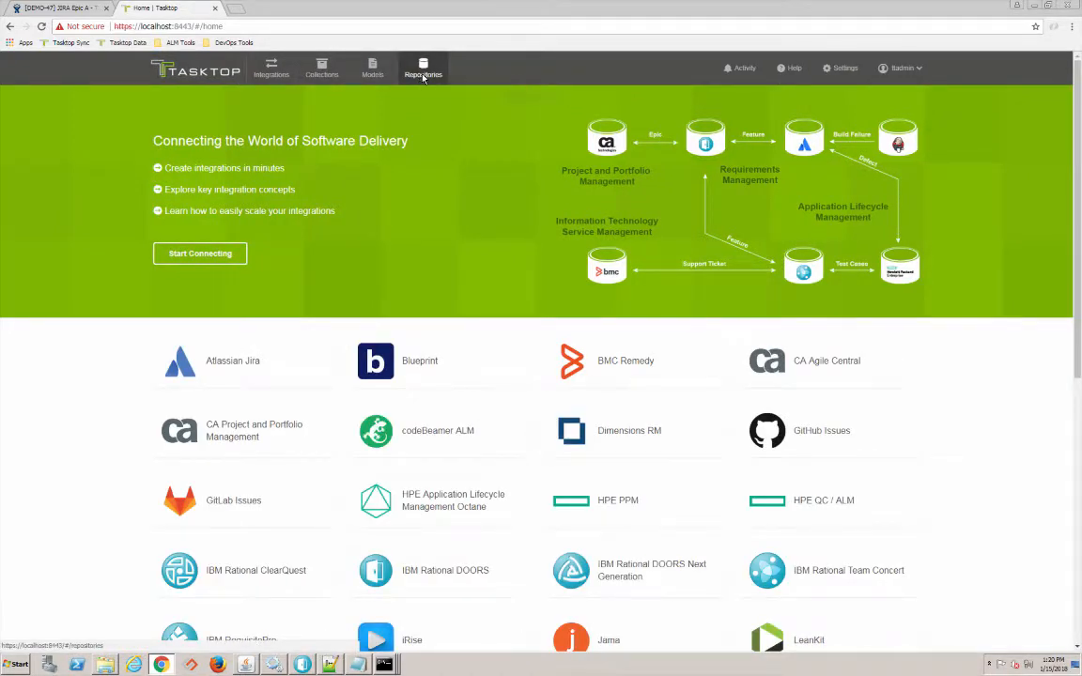
left_click(844, 175)
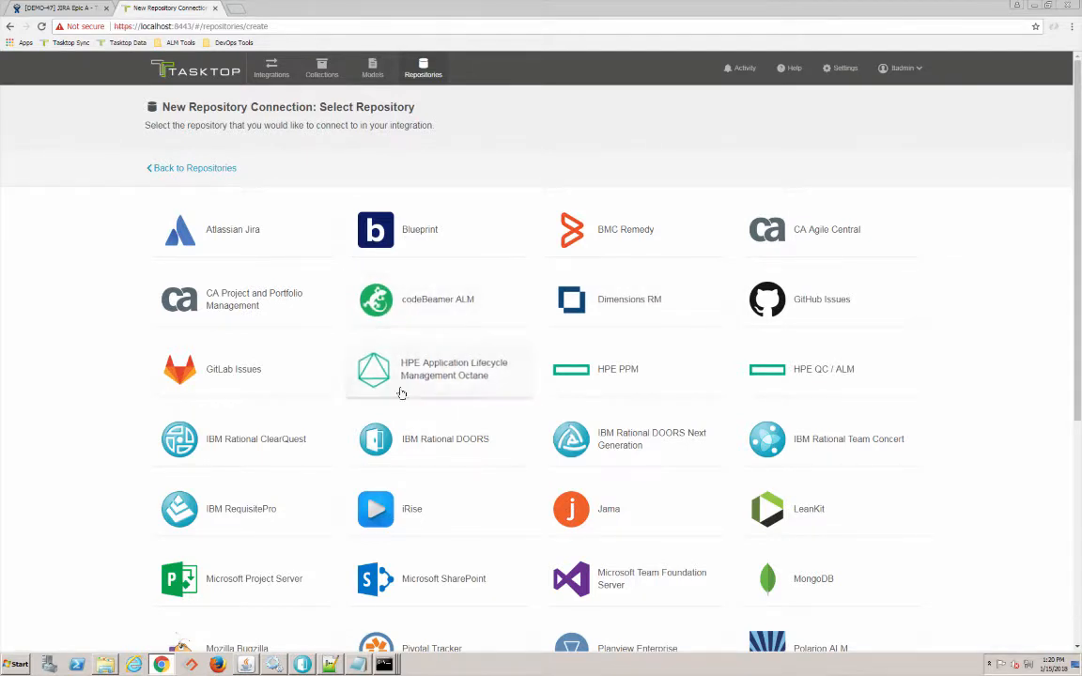
left_click(413, 437)
type("DOO")
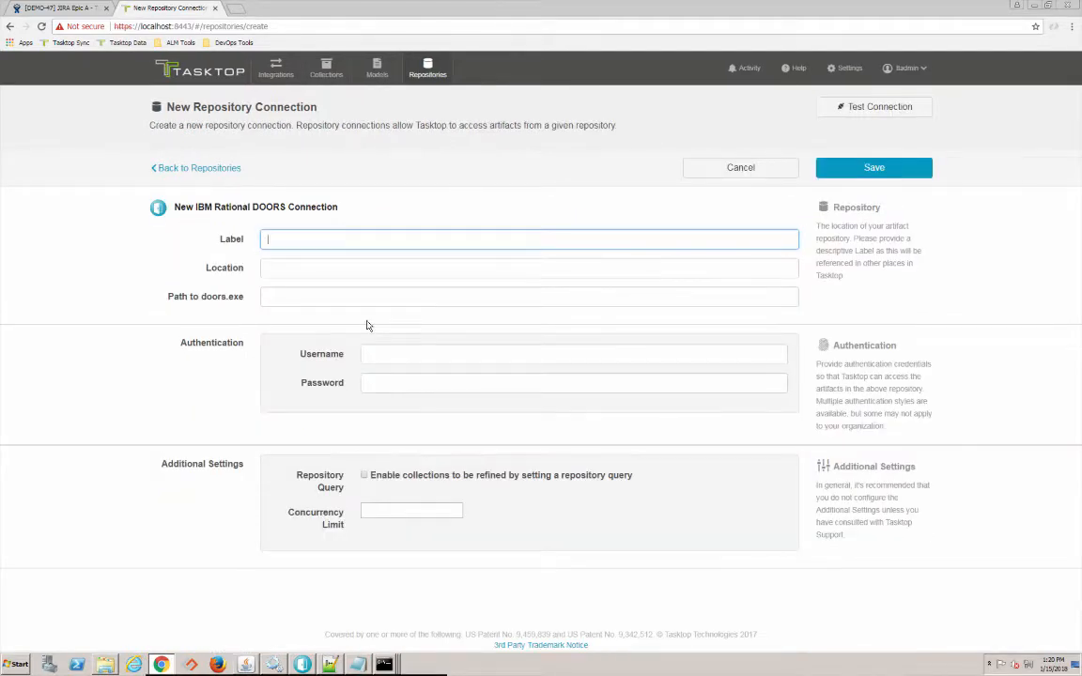
type("RS")
left_click(204, 271)
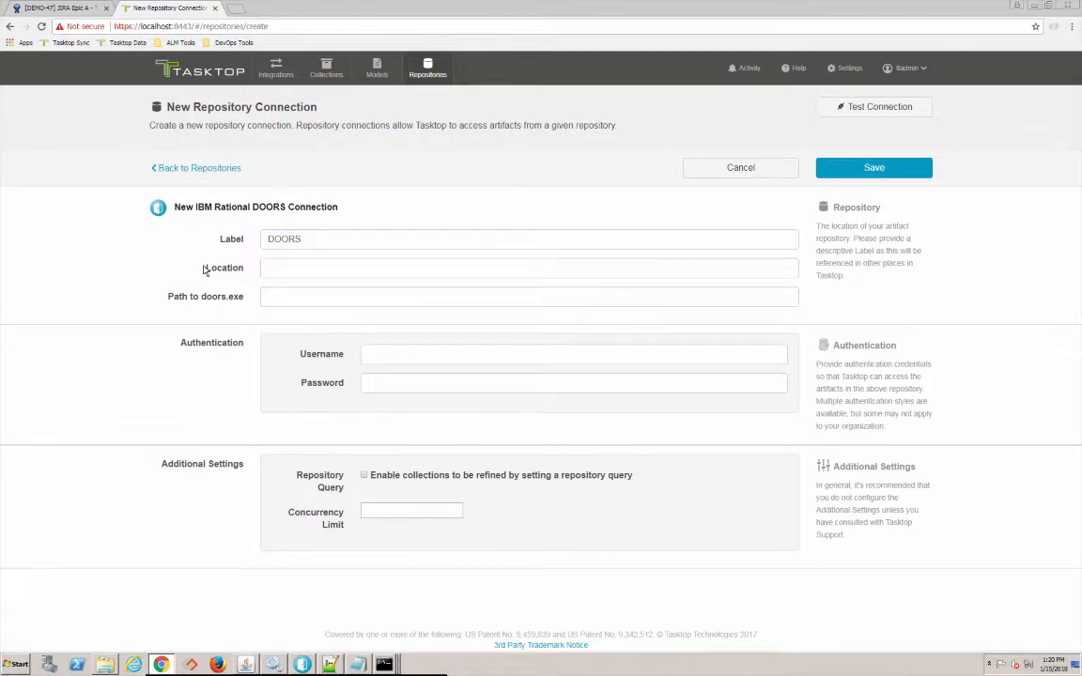
left_click(281, 265)
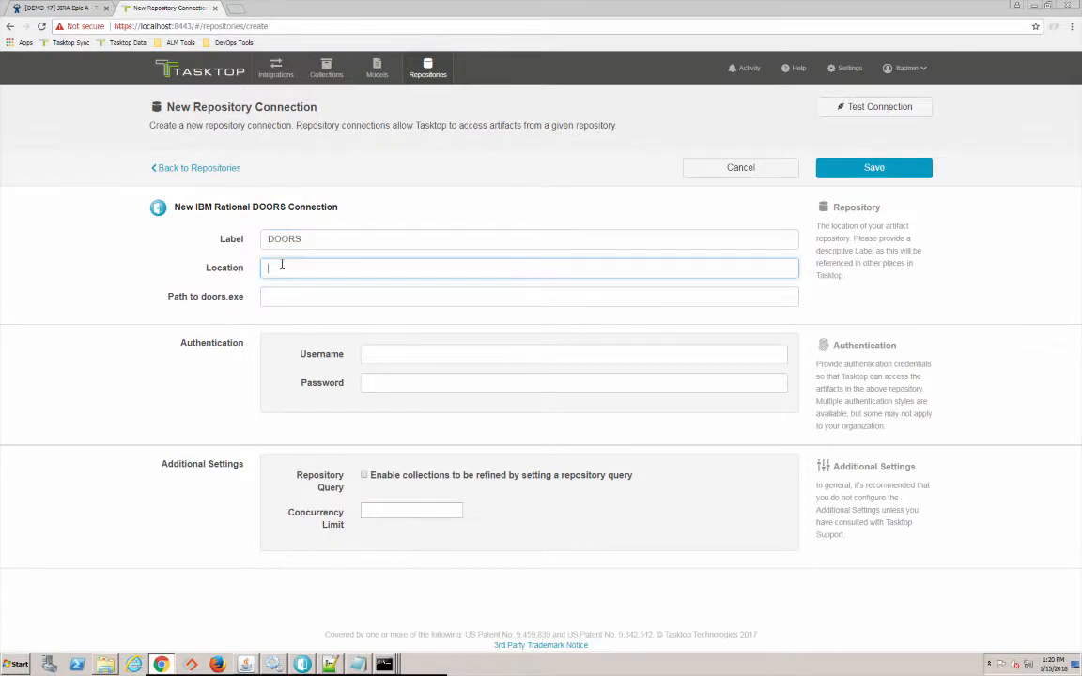
left_click(330, 665)
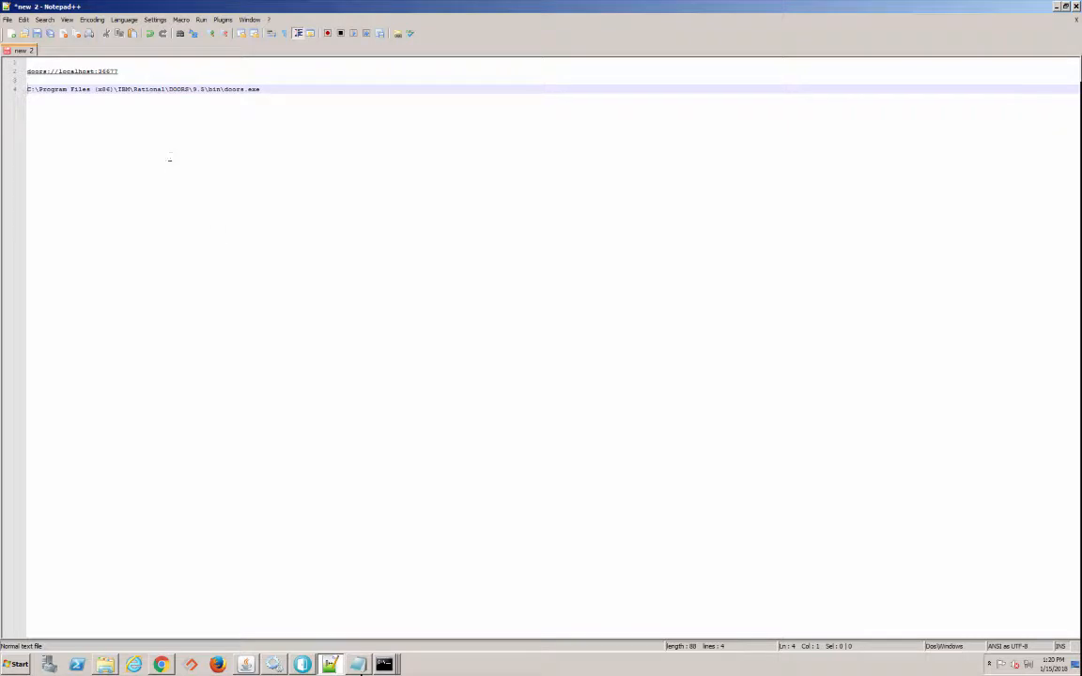
- Copy the address doors://localhost:36677 from the Notepad++ notes and return to the browser
left_click_drag(127, 71, 27, 71)
key("ctrl+c")
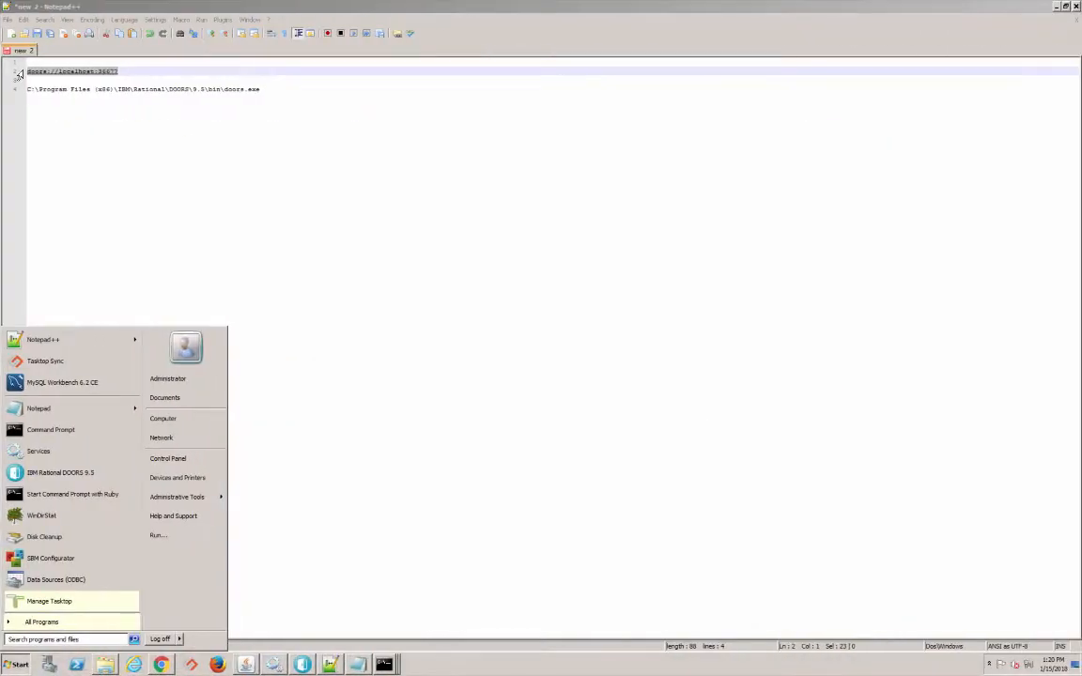
left_click(236, 205)
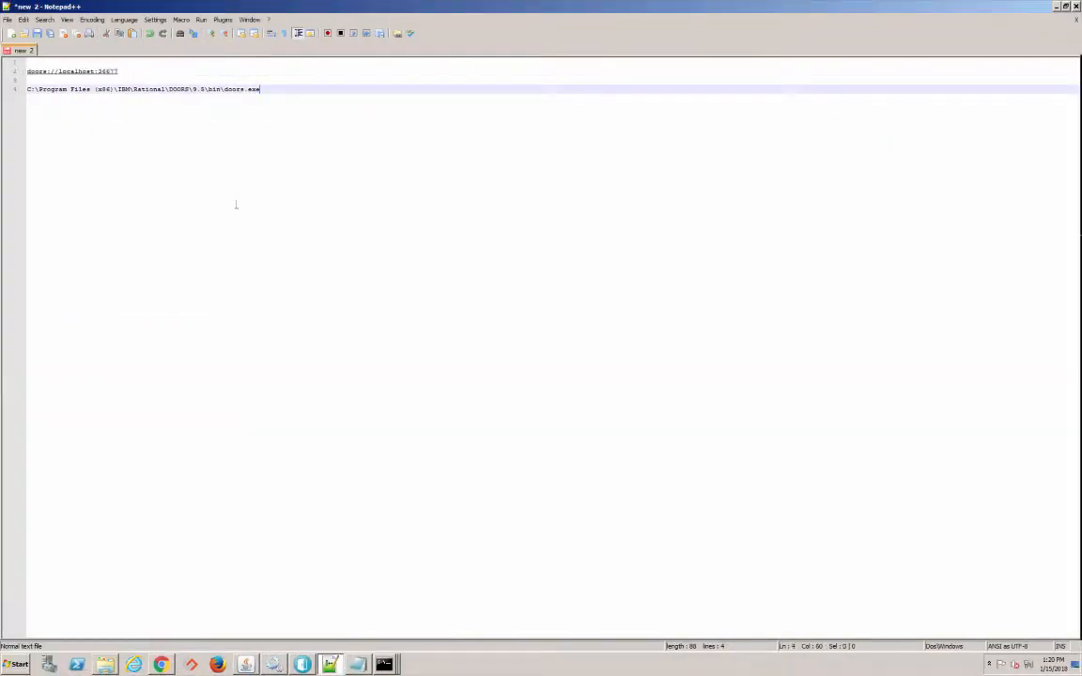
key("alt+Tab")
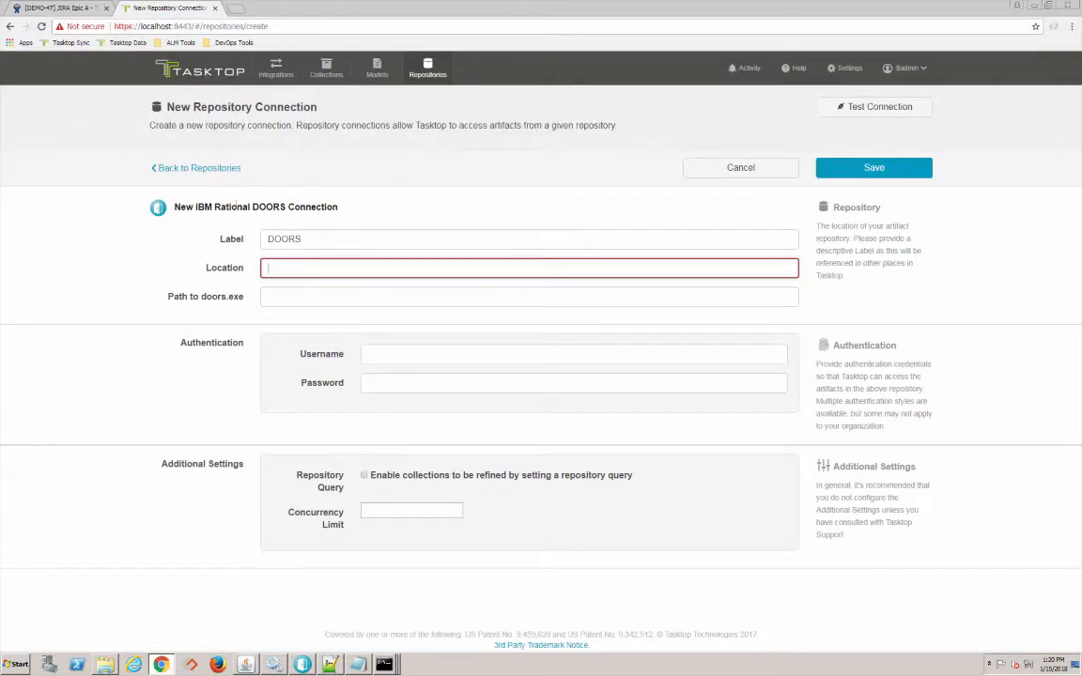
- Paste doors://localhost:36677 into the DOORS connection's Location field
key("ctrl+v")
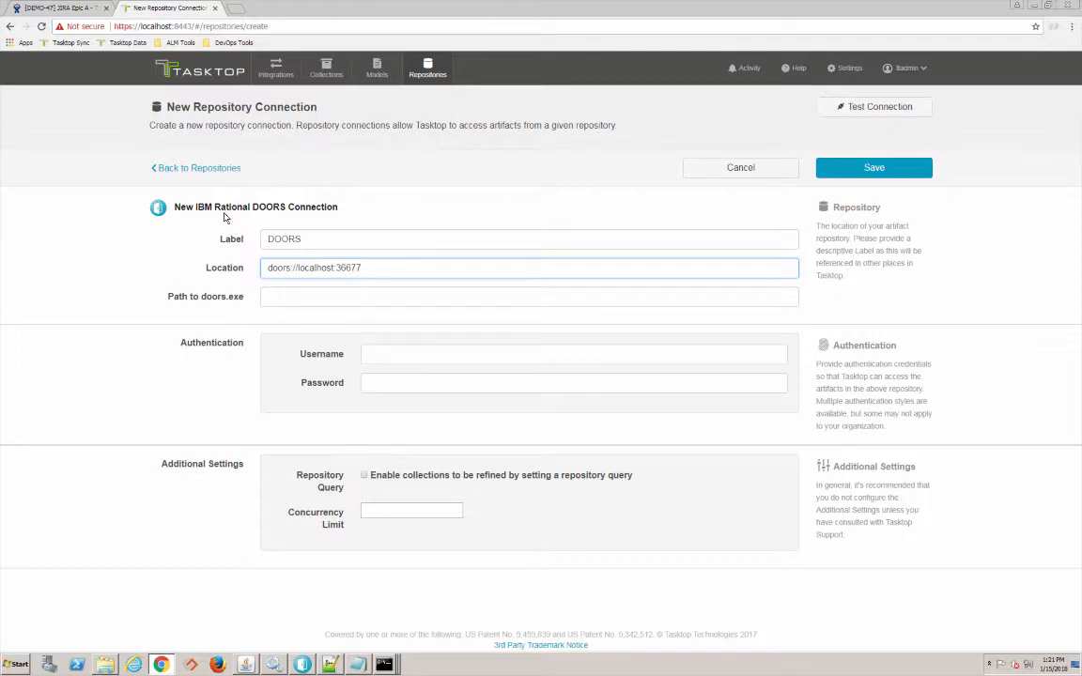
left_click(294, 299)
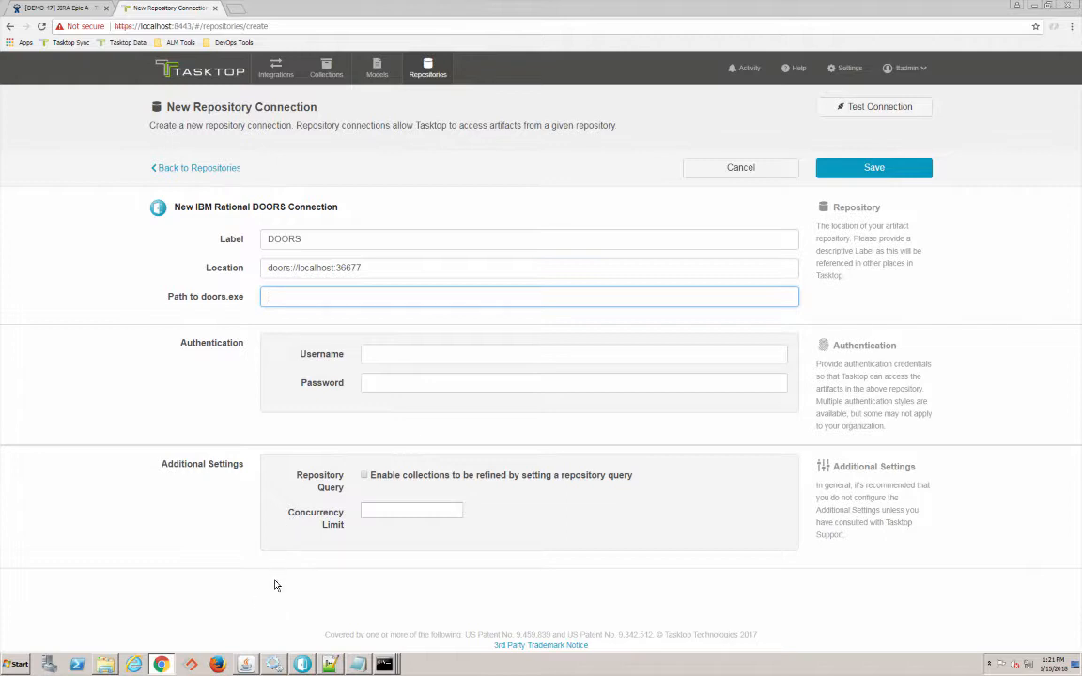
left_click(328, 665)
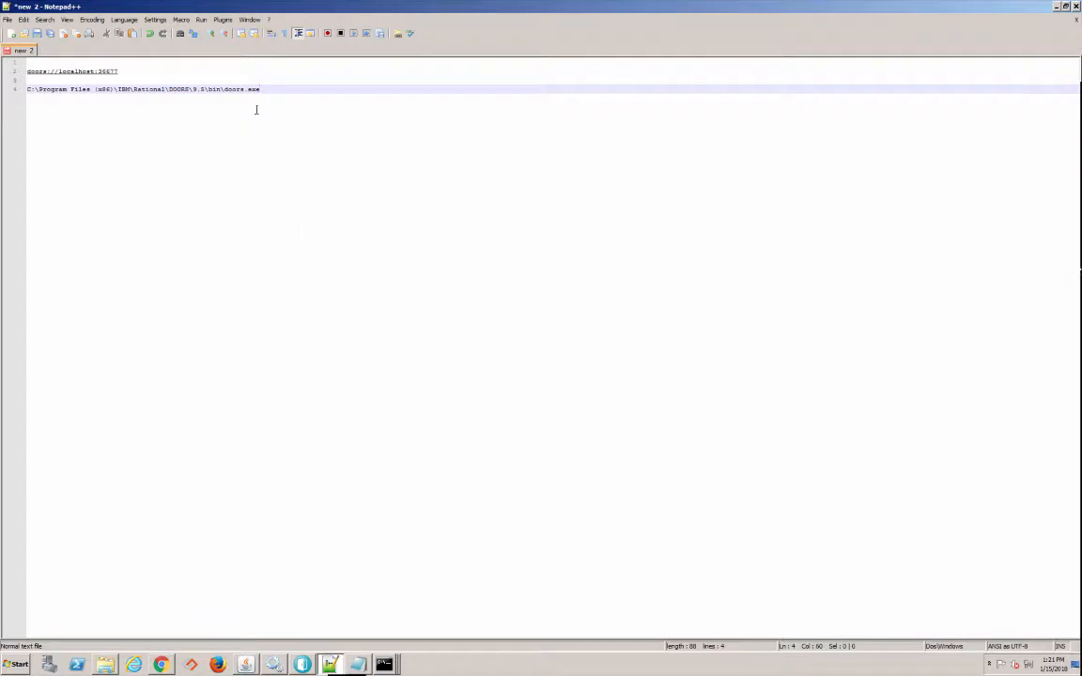
- Select and copy the full path C:\Program Files (x86)\IBM\Rational\DOORS\9.5\bin\doors.exe in Notepad++
left_click_drag(262, 92, 152, 98)
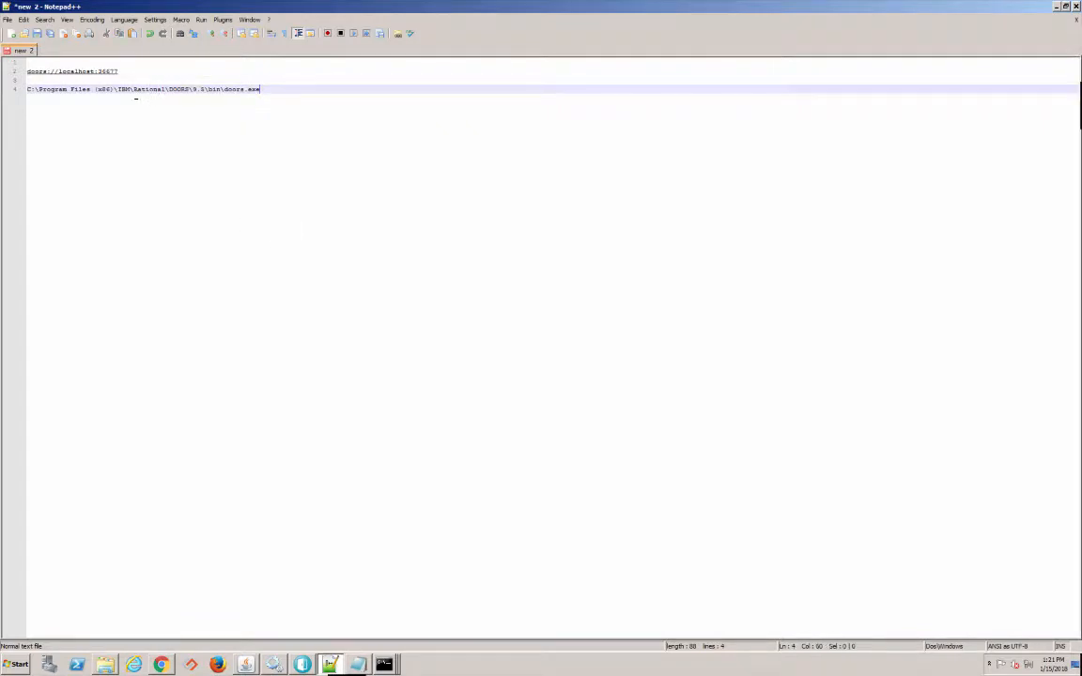
double_click(135, 90)
left_click(269, 89)
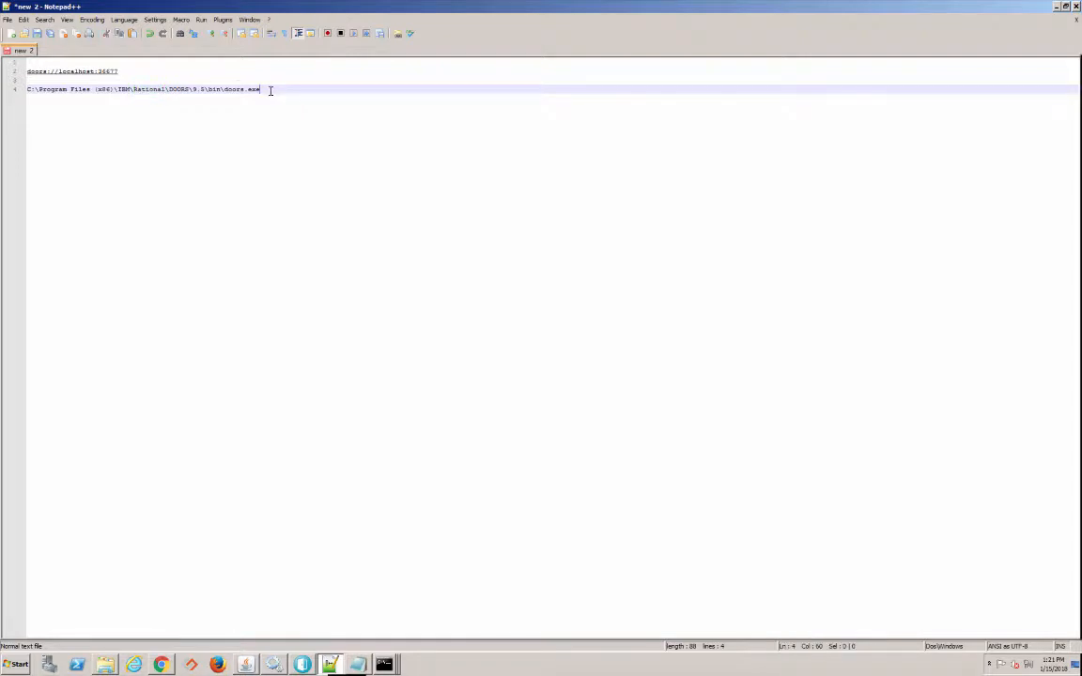
left_click_drag(269, 89, 28, 90)
key("ctrl+c")
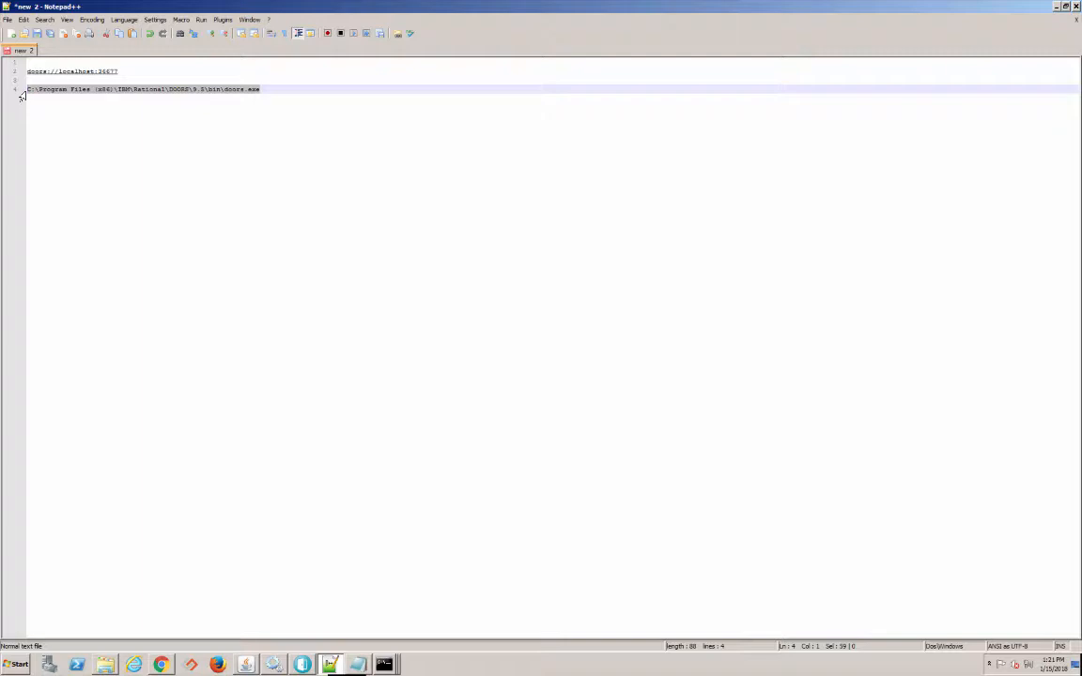
- Paste the doors.exe path, enter the DOORS username and password, and save the connection
key("alt+Tab")
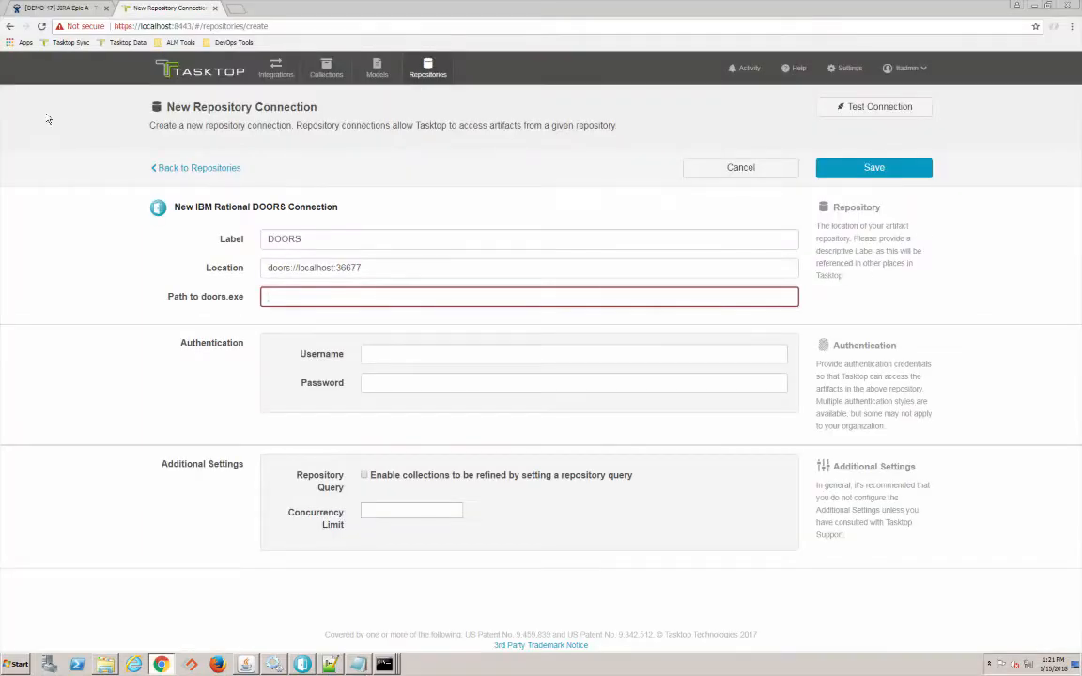
key("ctrl+v")
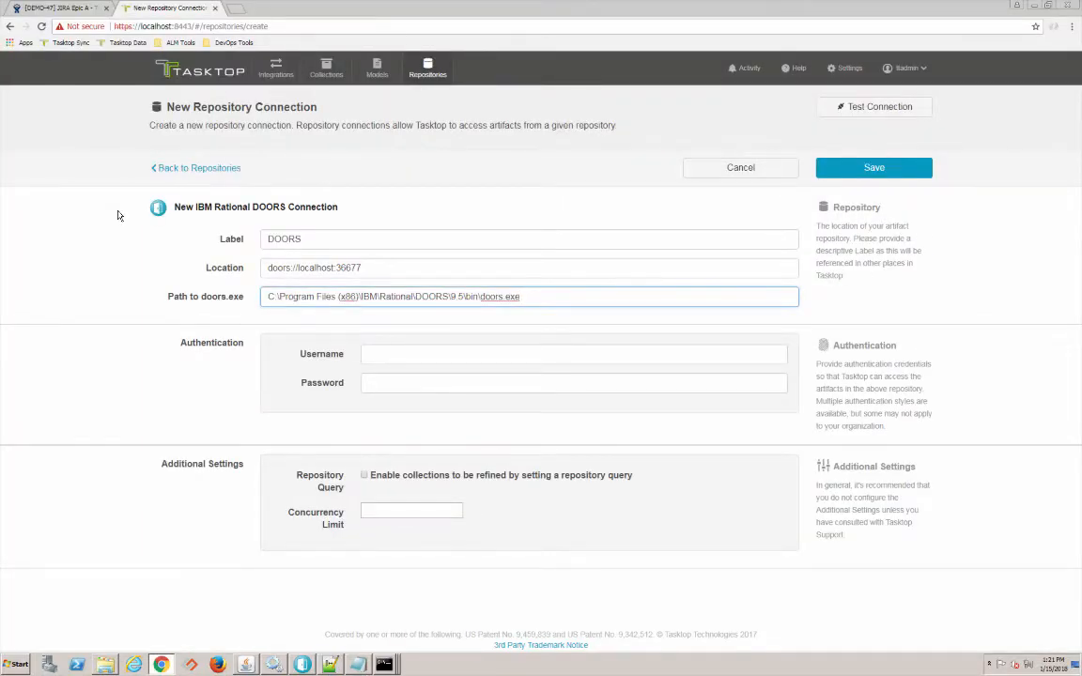
left_click(491, 359)
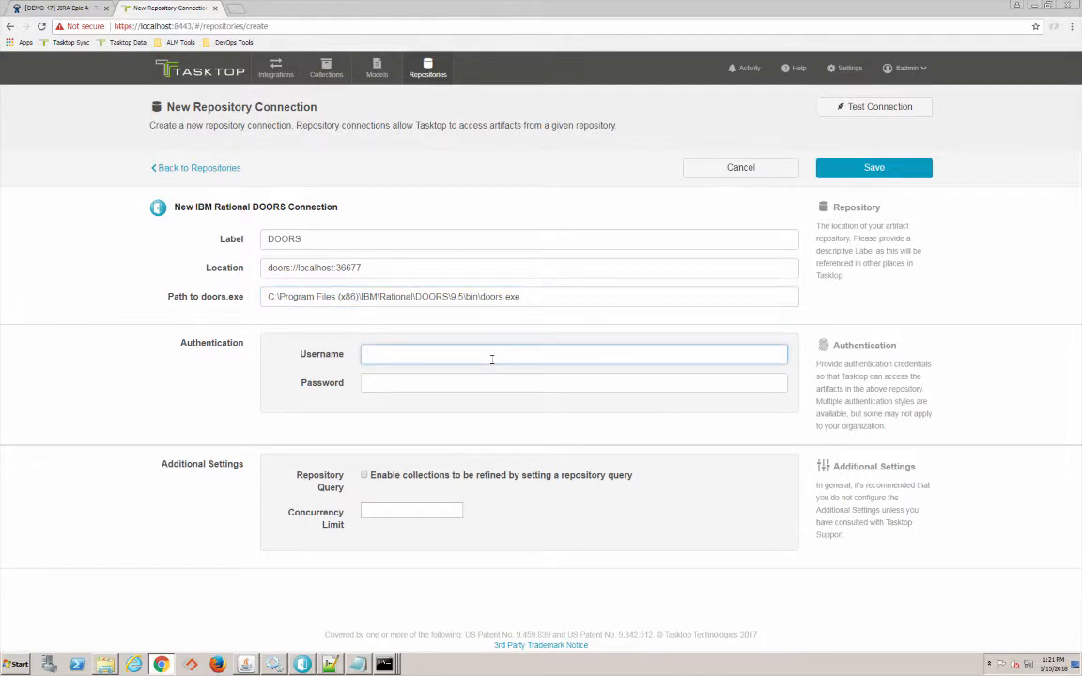
type("ta")
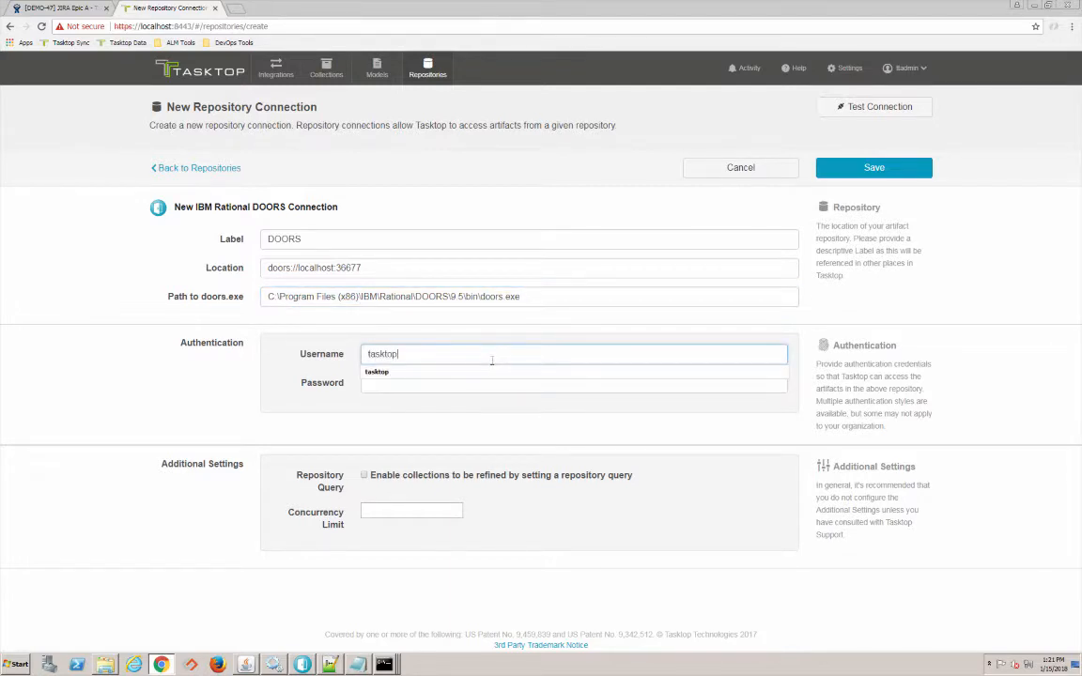
type("sktop")
left_click(468, 383)
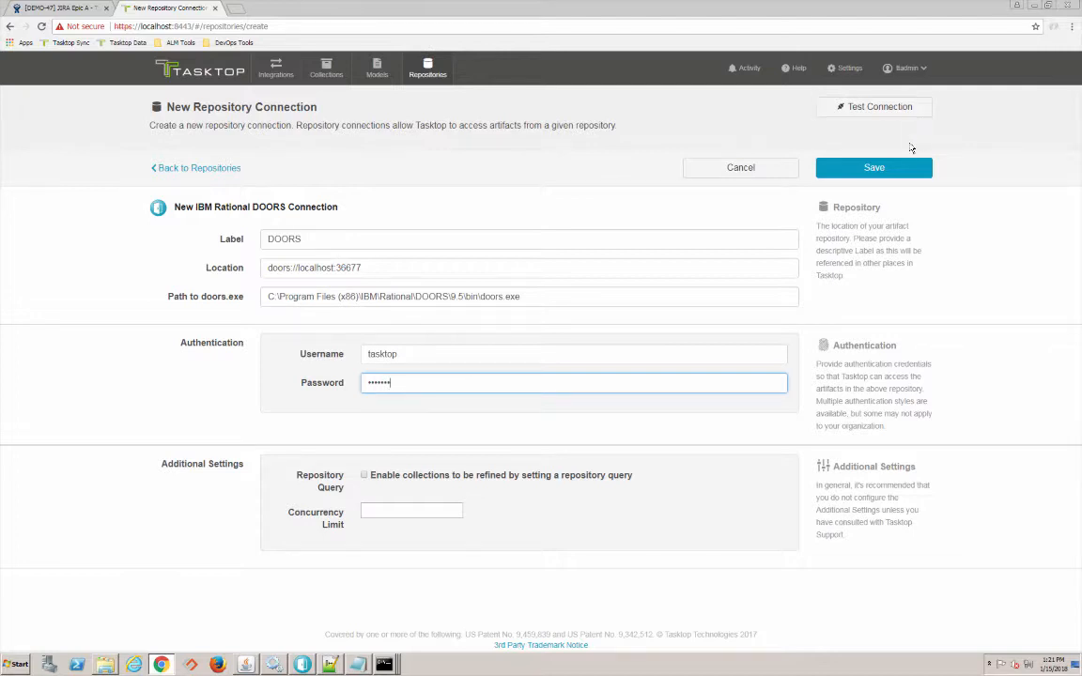
left_click(891, 169)
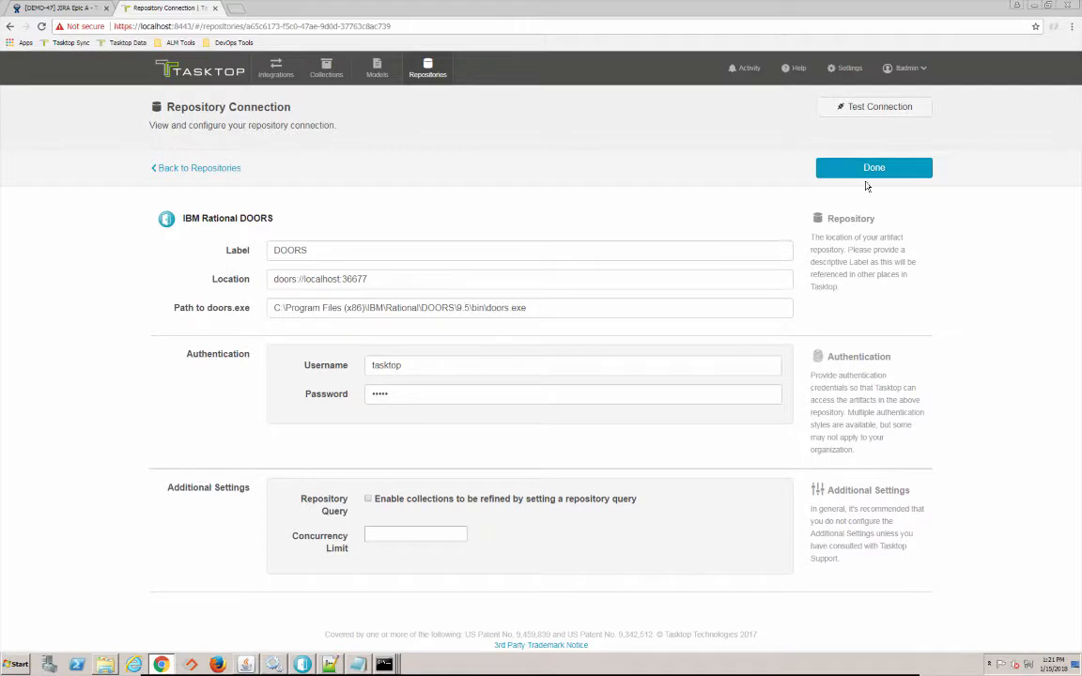
- Test the JIRA and DOORS repository connections, then go to the Models page
left_click(873, 175)
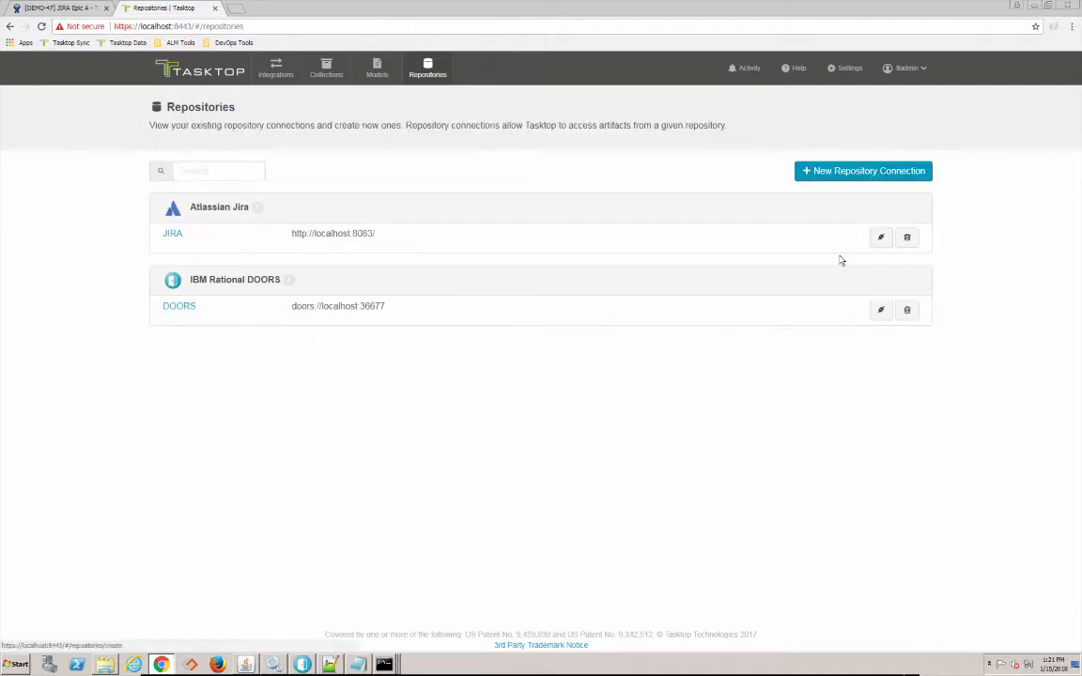
left_click(879, 242)
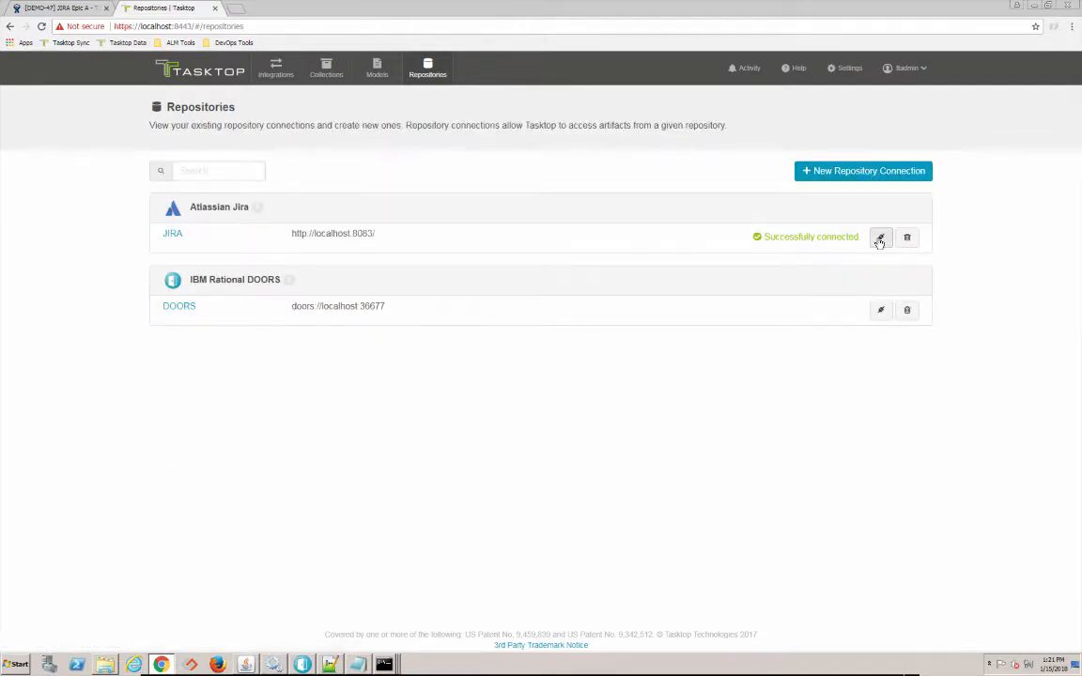
left_click(881, 311)
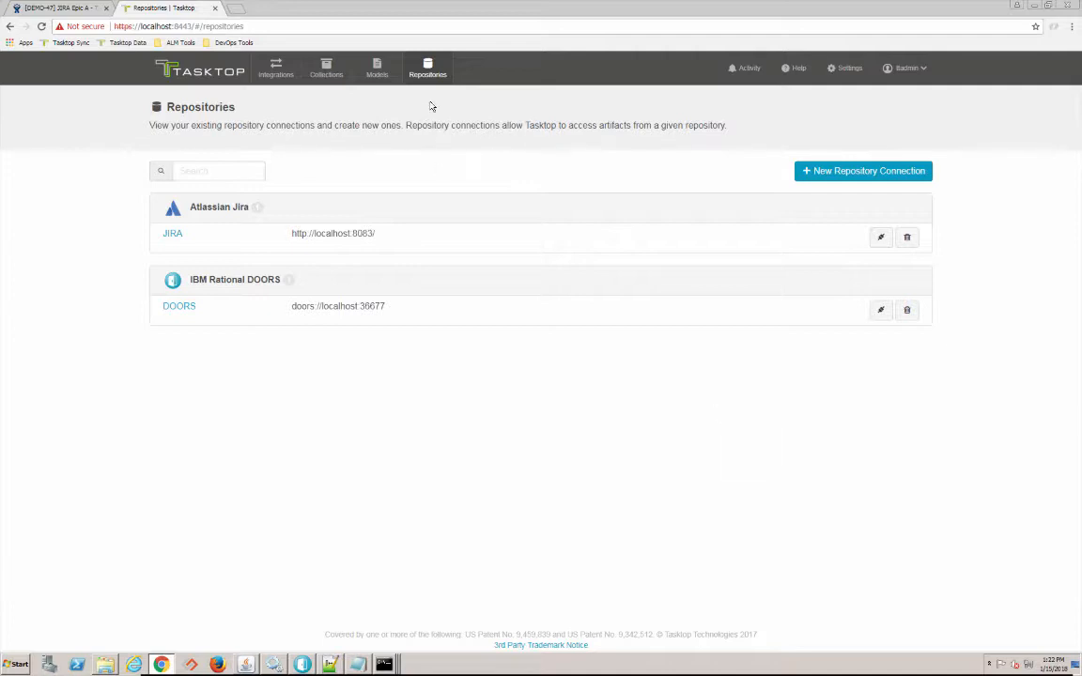
left_click(378, 73)
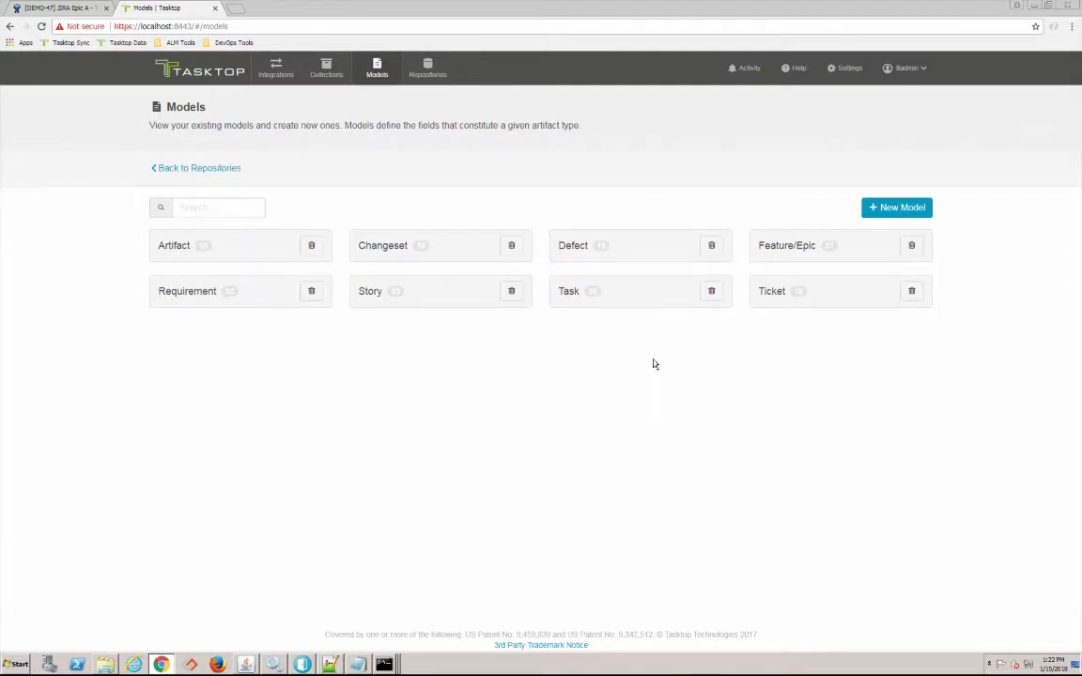
- Create a repository collection named JIRA Epics based on the JIRA connection
left_click(325, 74)
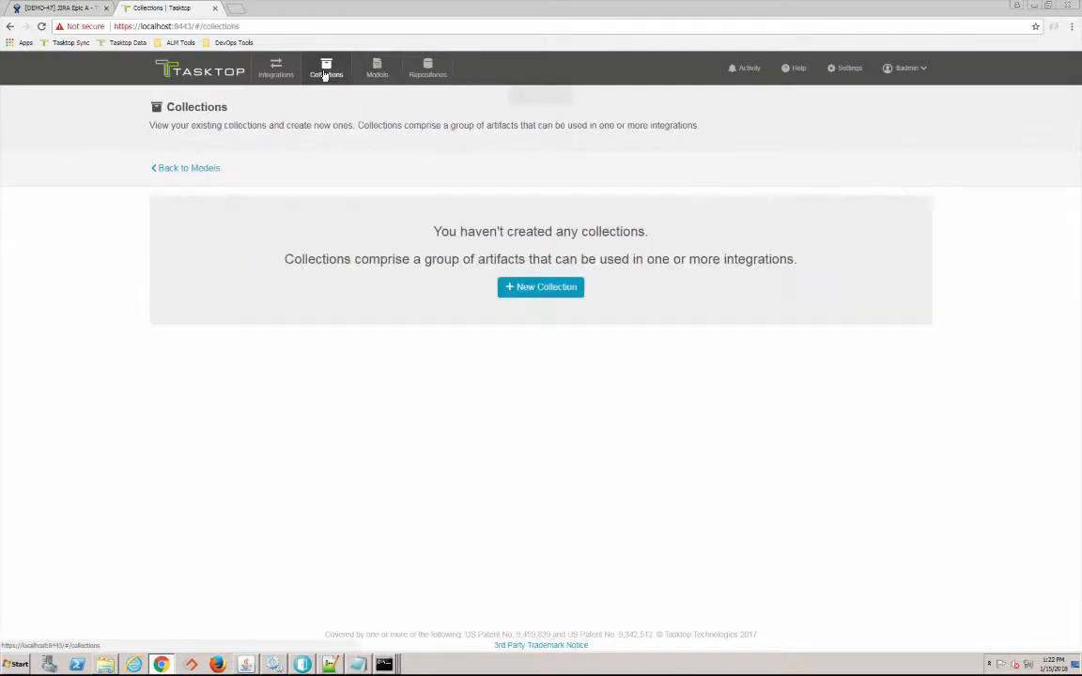
left_click(528, 291)
left_click(272, 254)
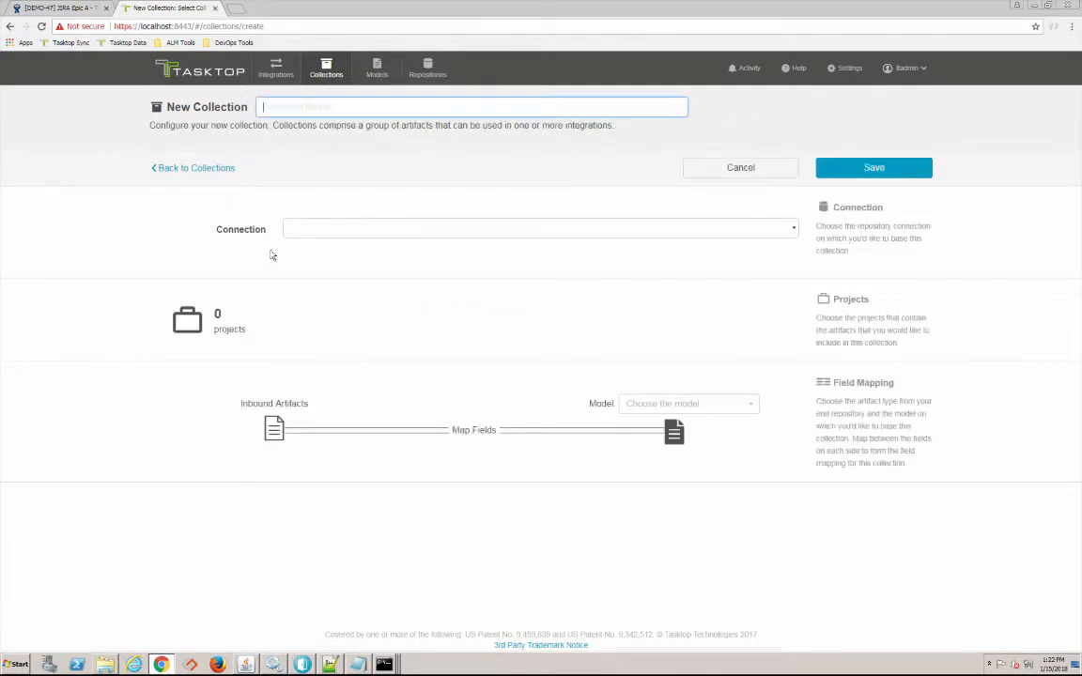
type("J")
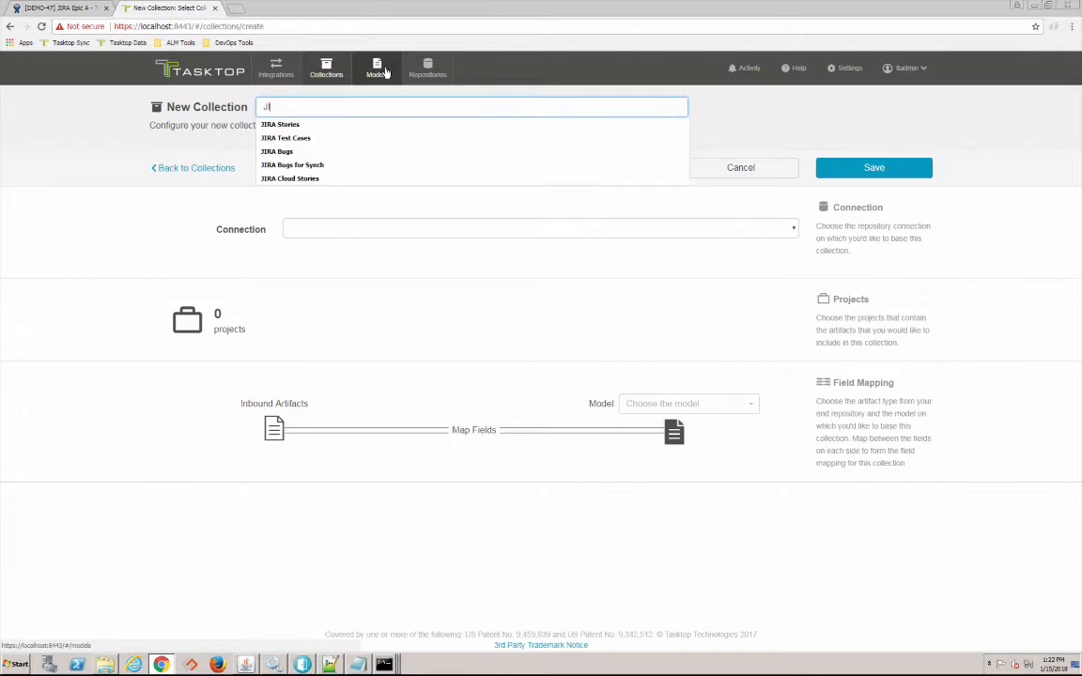
type("IRA Epics")
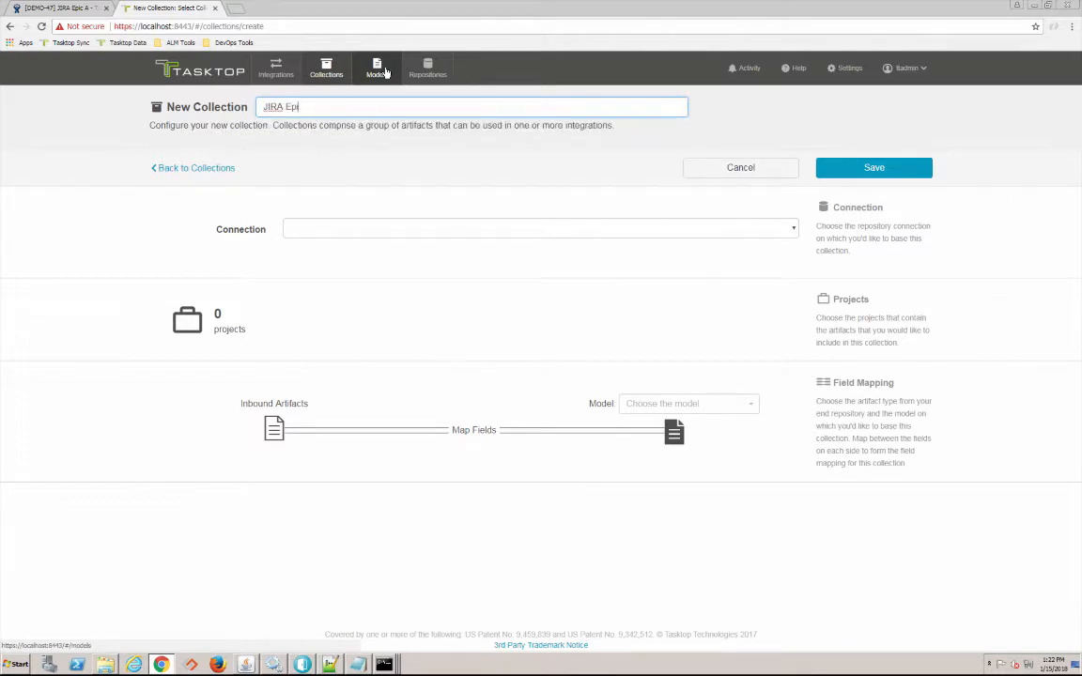
left_click(456, 240)
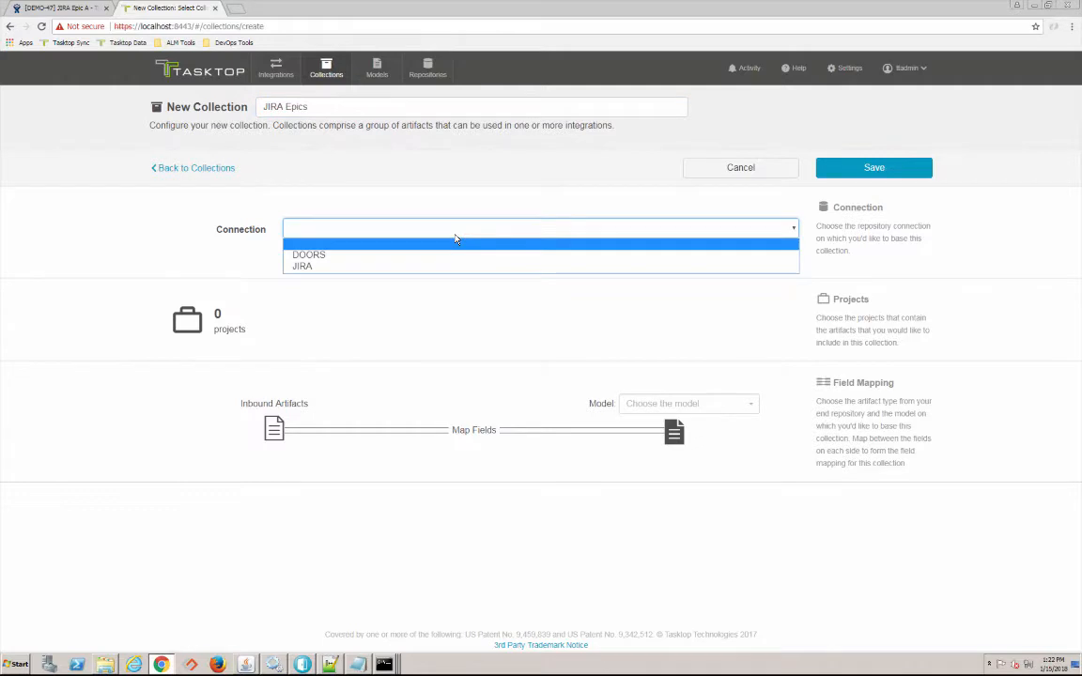
left_click(337, 269)
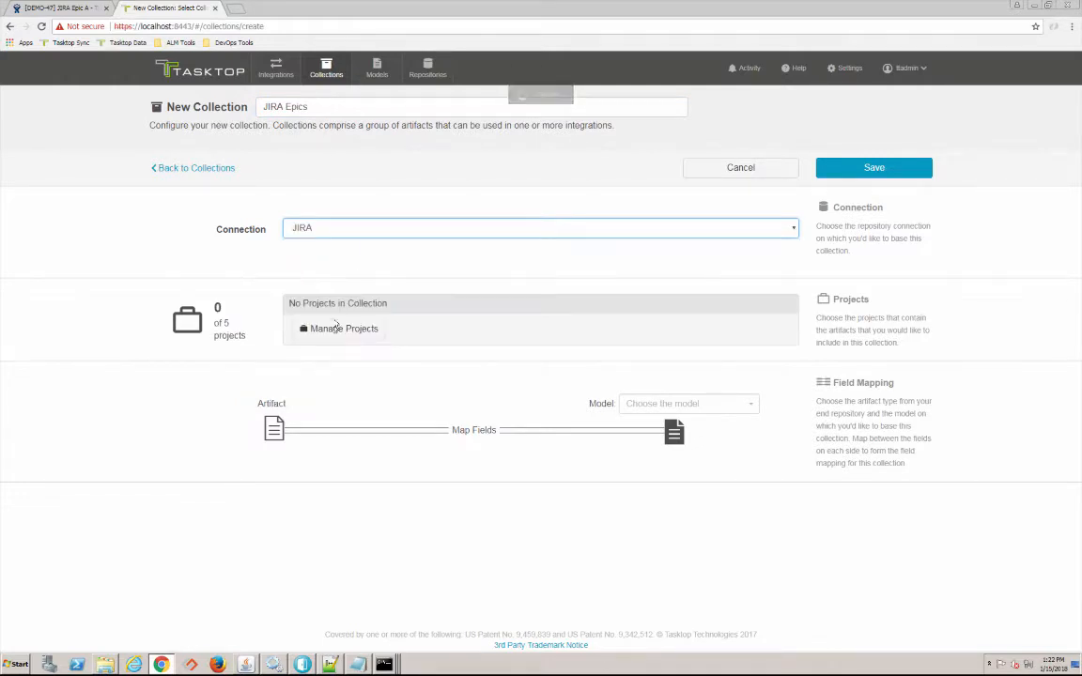
- Add the Demonstration project to the JIRA Epics collection
left_click(334, 331)
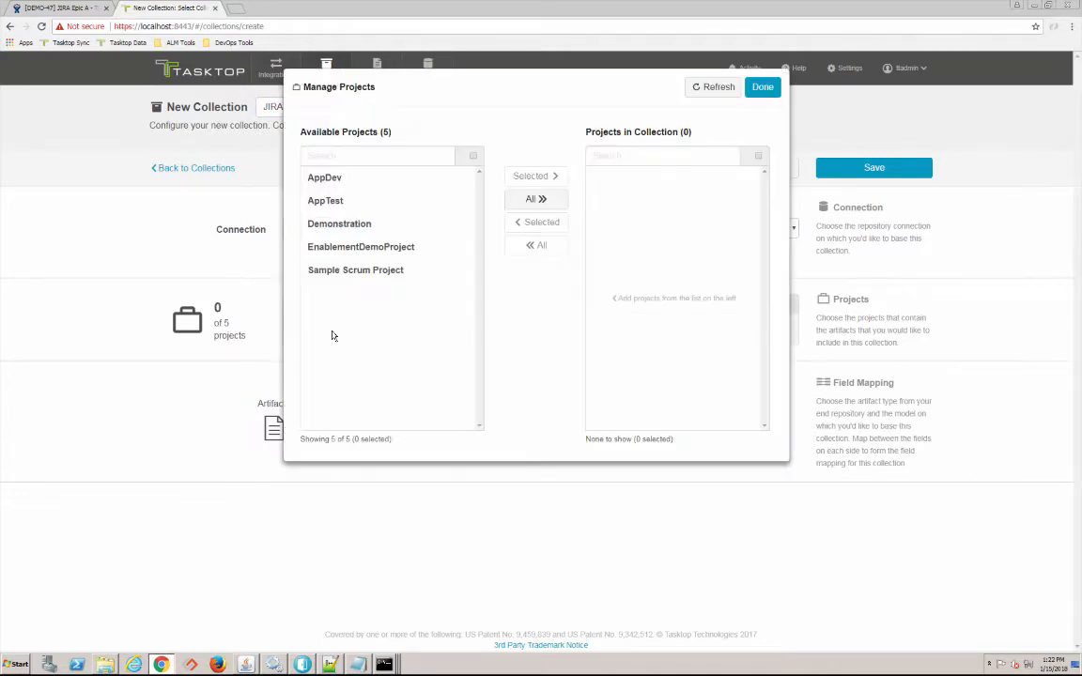
left_click(336, 153)
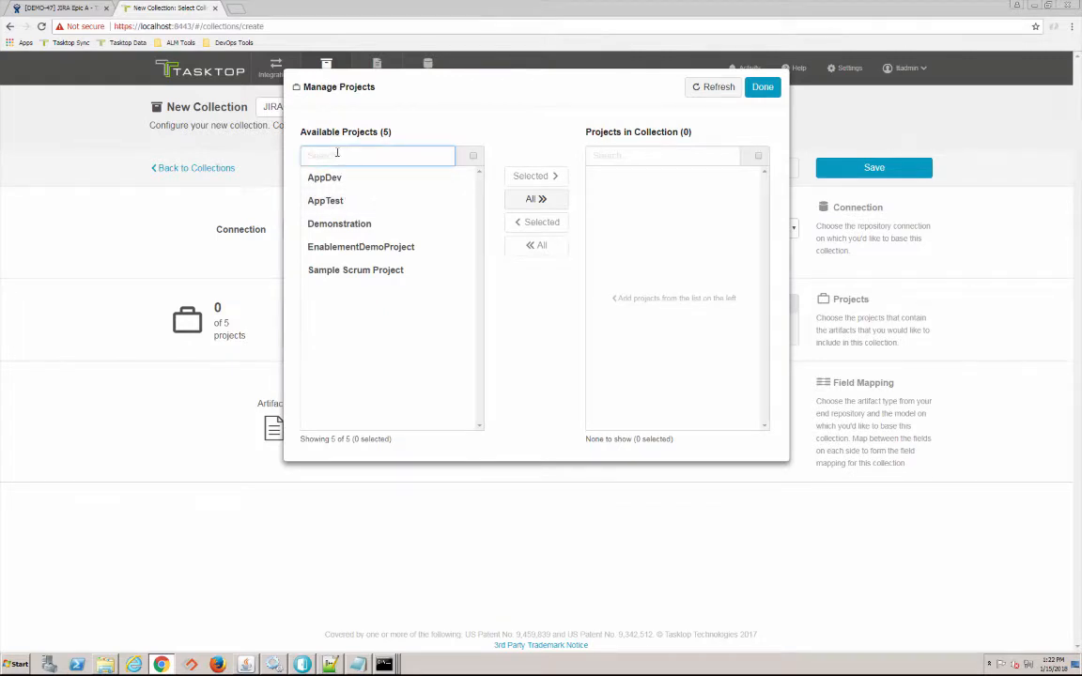
left_click(349, 224)
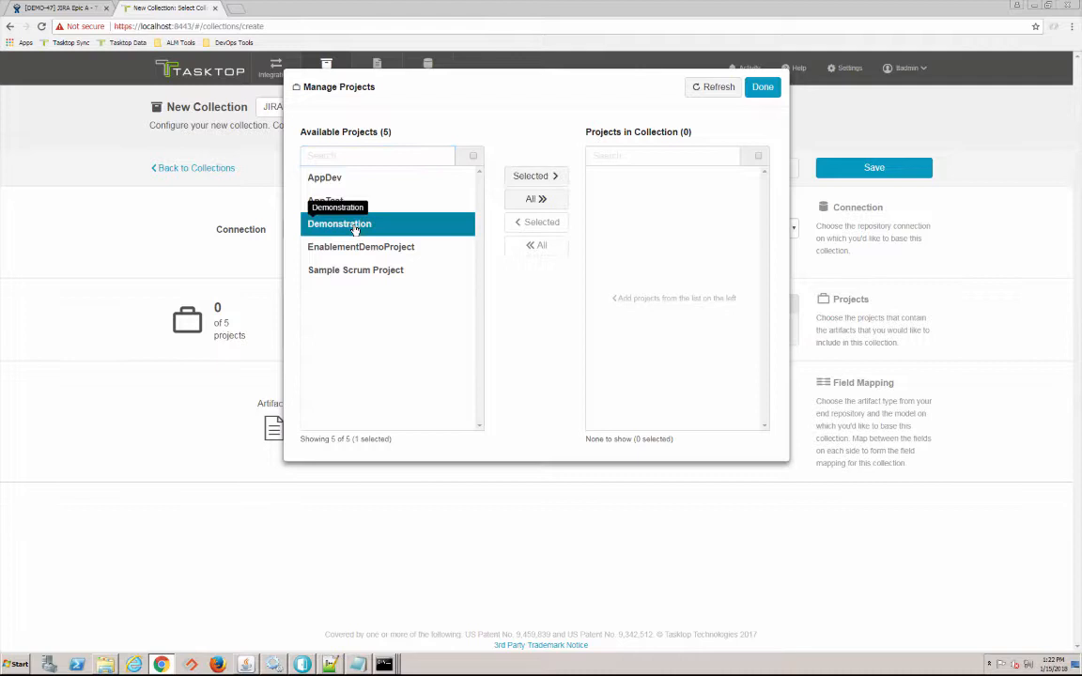
left_click(529, 175)
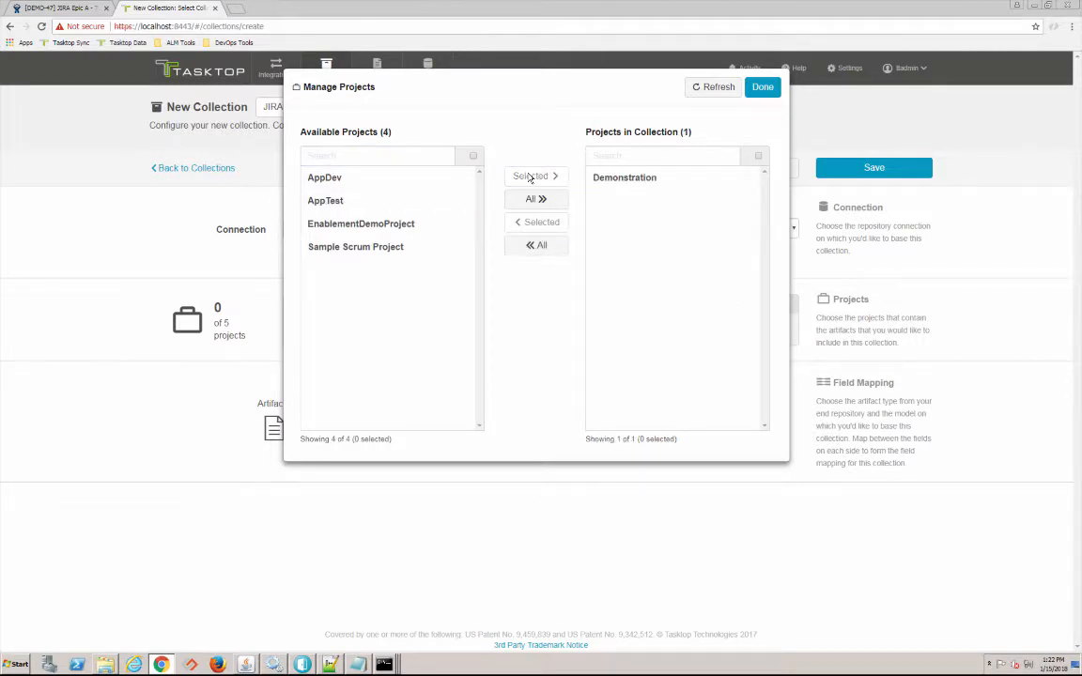
left_click(766, 88)
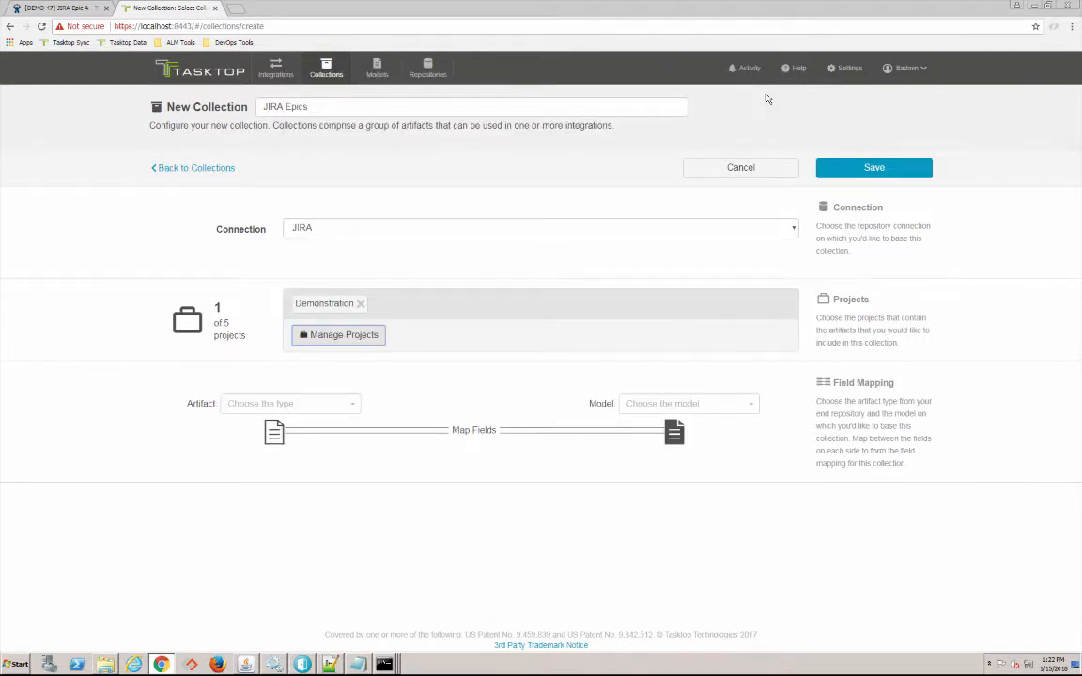
- Set the artifact type to Epic and the model to Feature/Epic, then save the collection
left_click(317, 403)
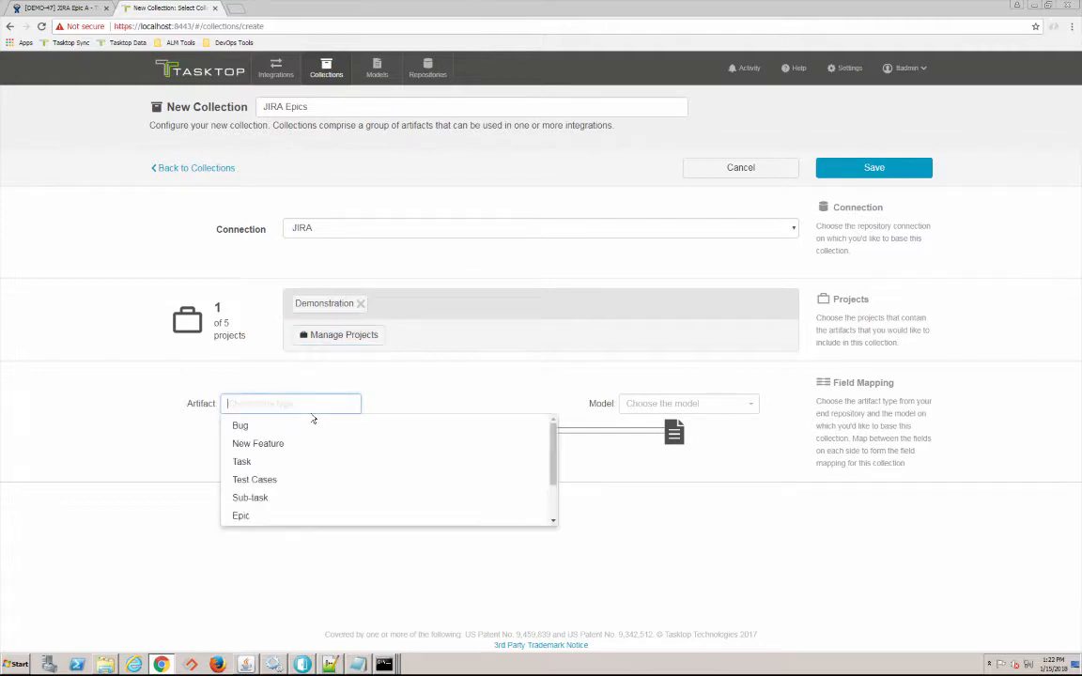
left_click(268, 516)
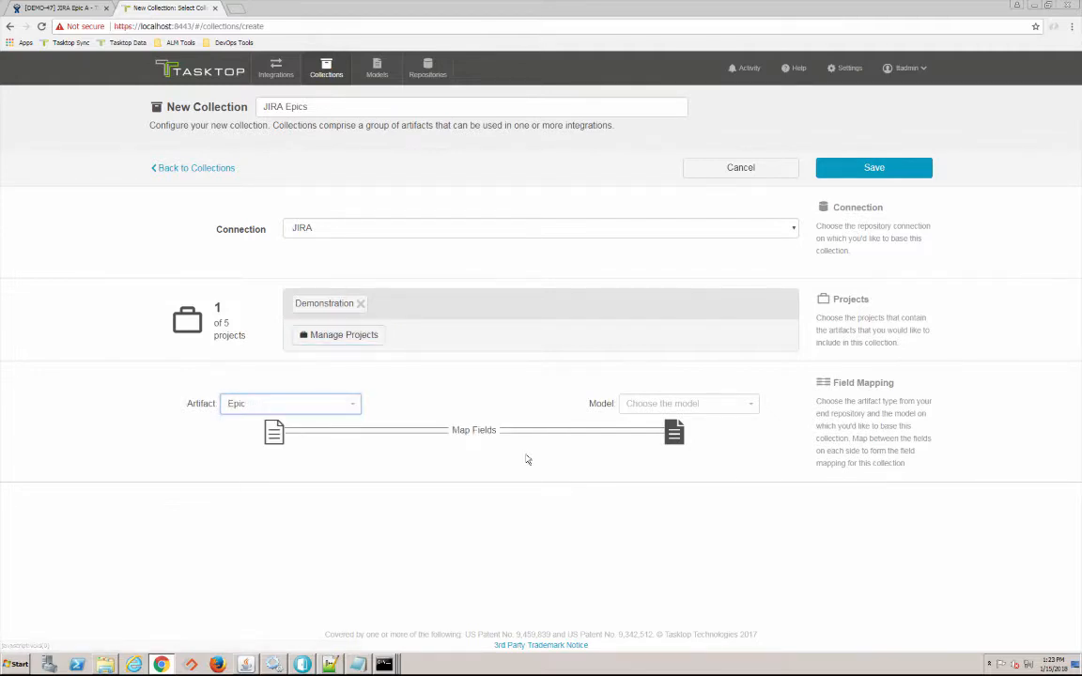
left_click(626, 403)
left_click(665, 480)
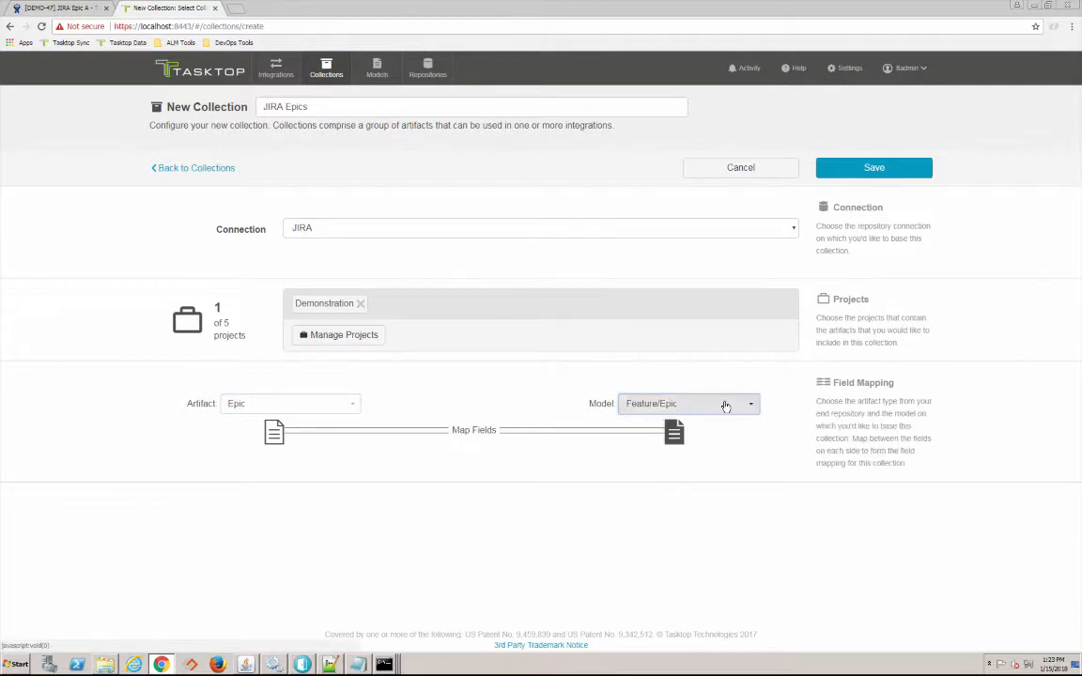
left_click(869, 168)
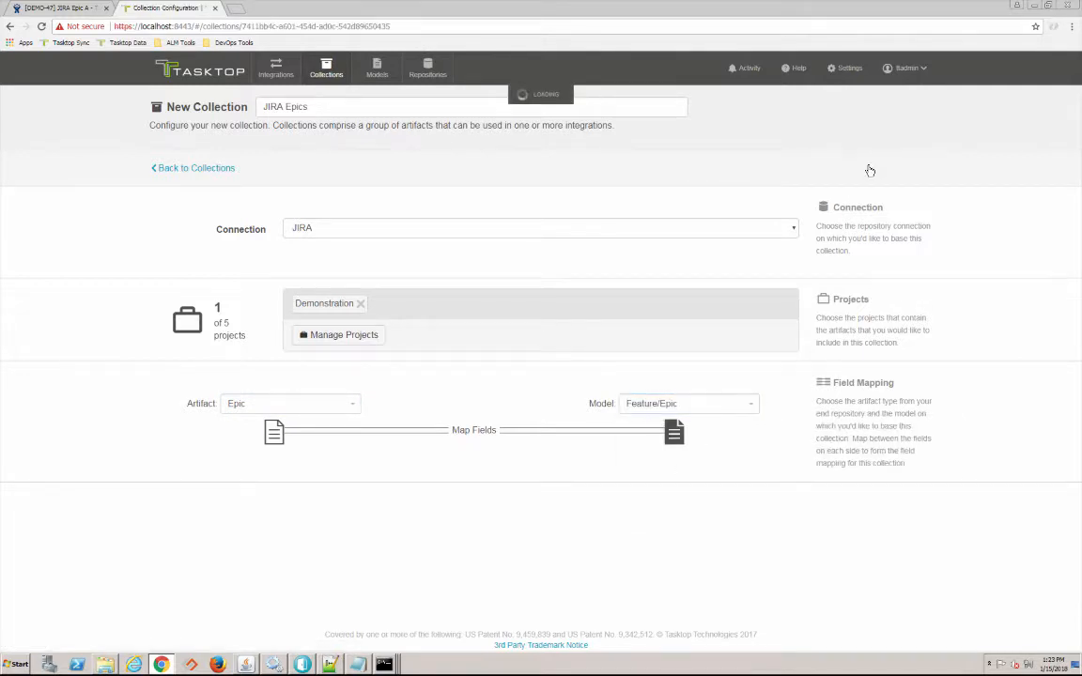
- In field mapping, connect the JIRA Epic Name field to the model's Summary field
left_click(470, 436)
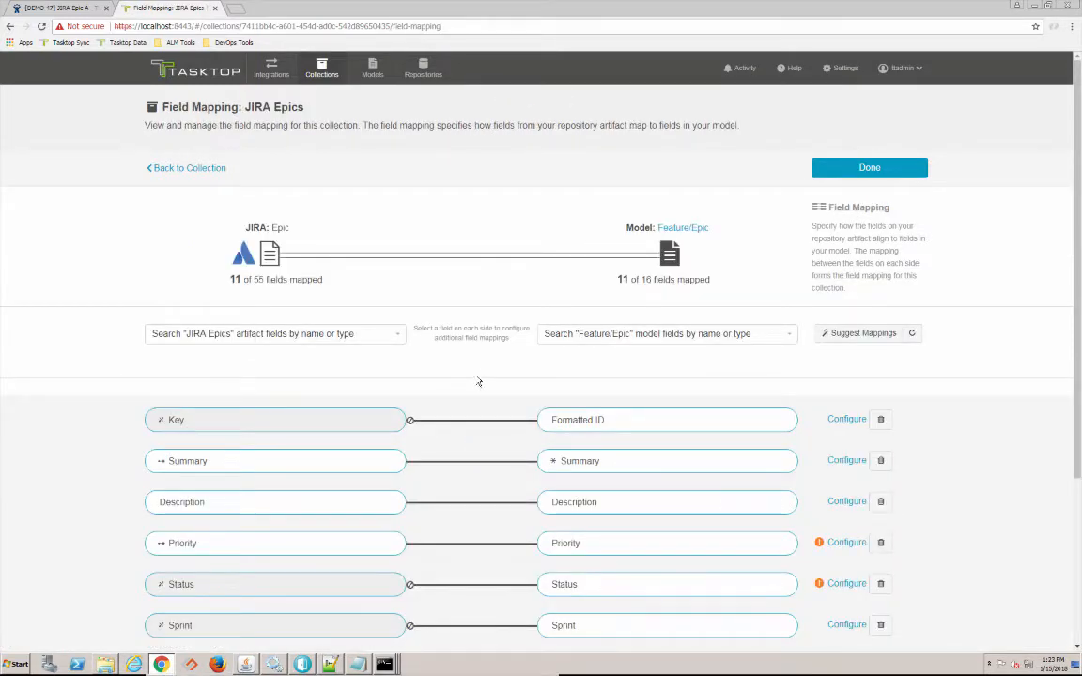
scroll(475, 386, "down", 1)
scroll(475, 386, "down", 2)
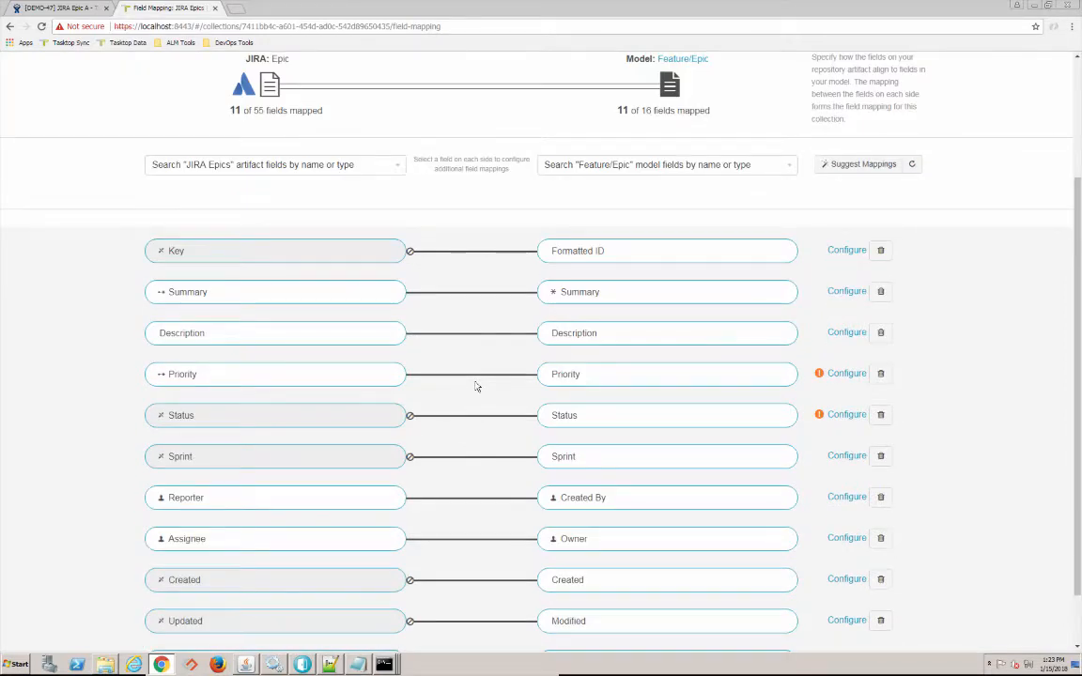
left_click(395, 169)
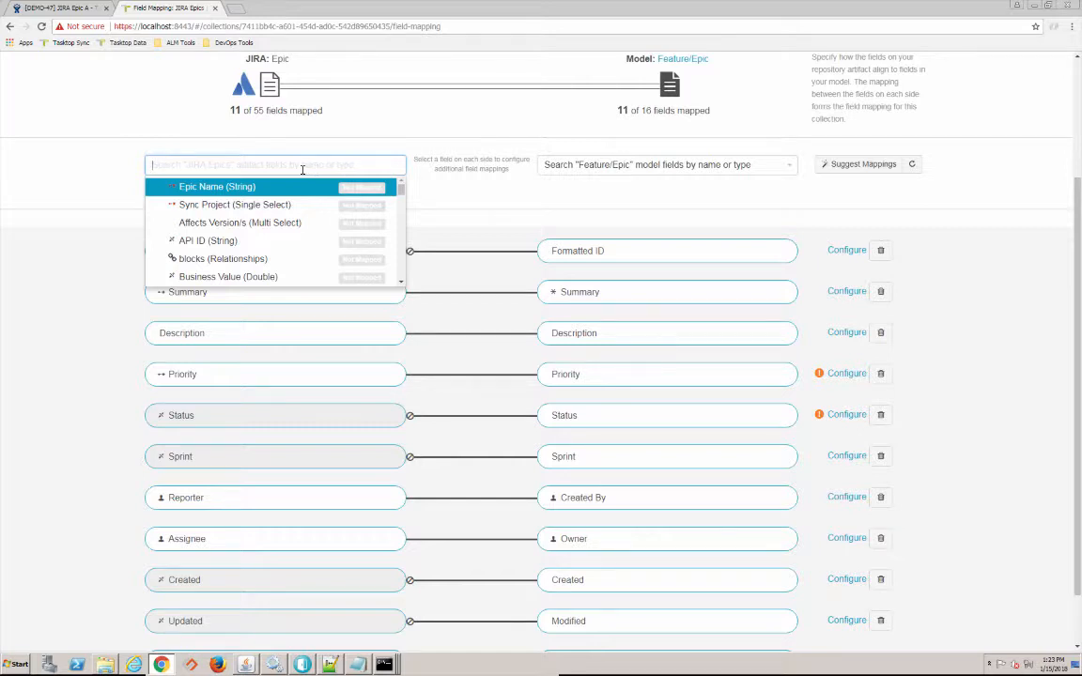
left_click(202, 186)
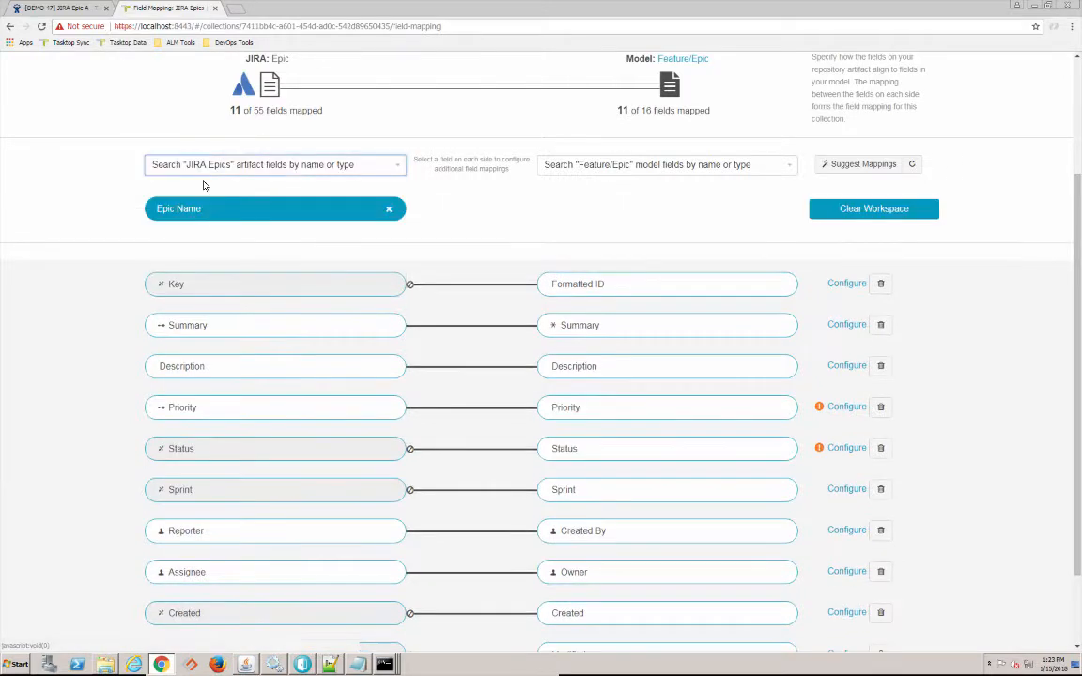
left_click(249, 166)
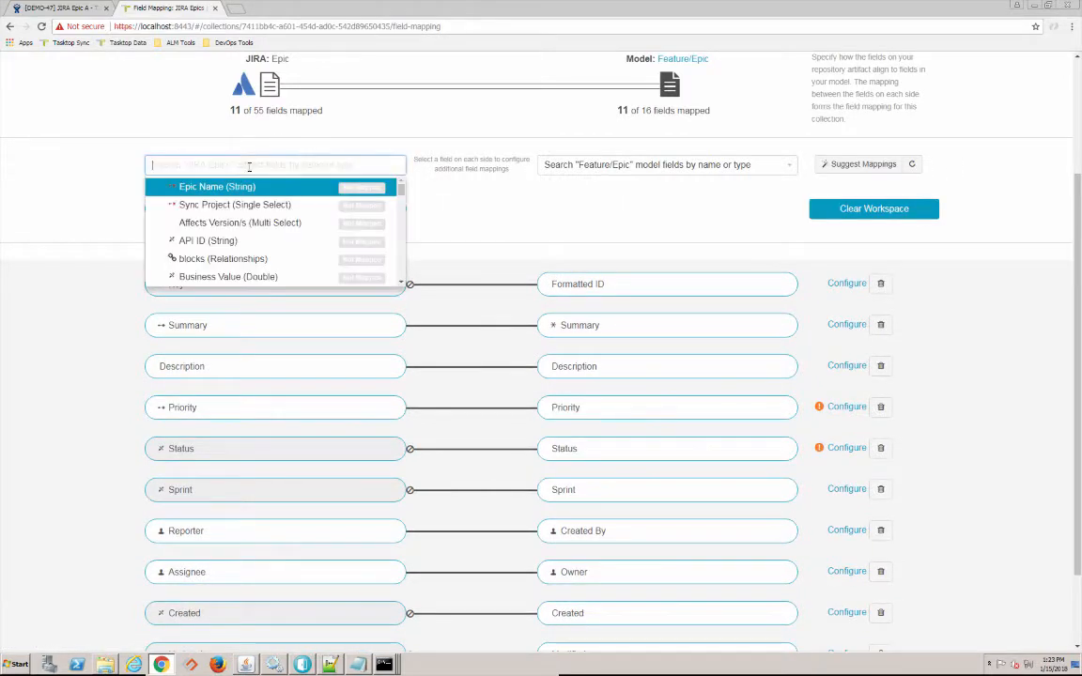
left_click(474, 231)
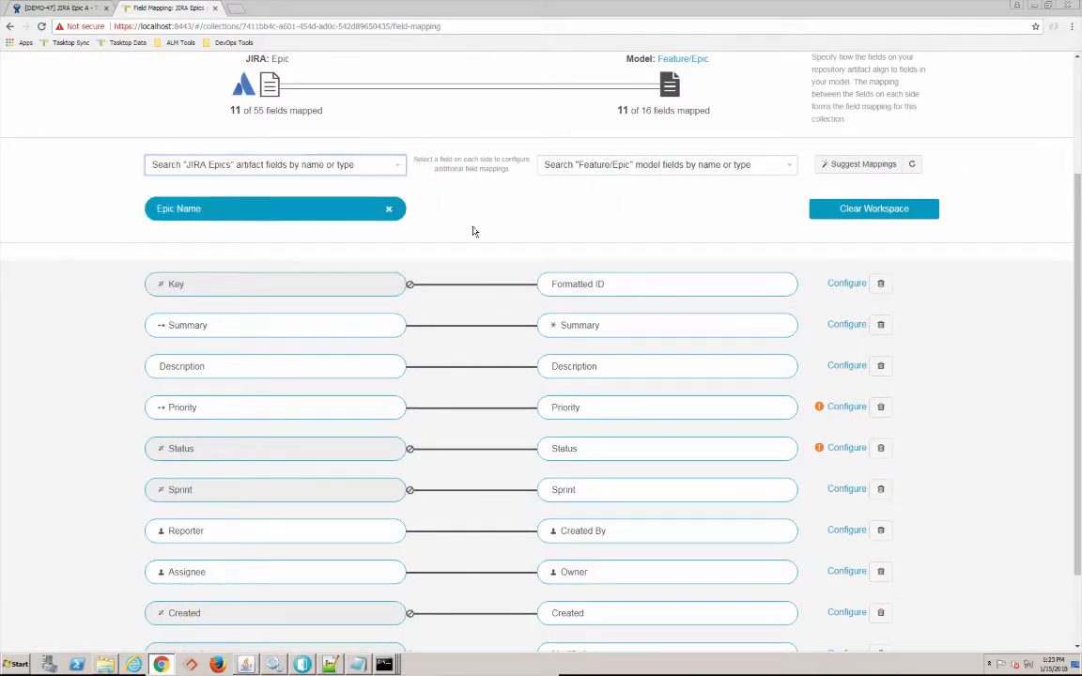
left_click(590, 167)
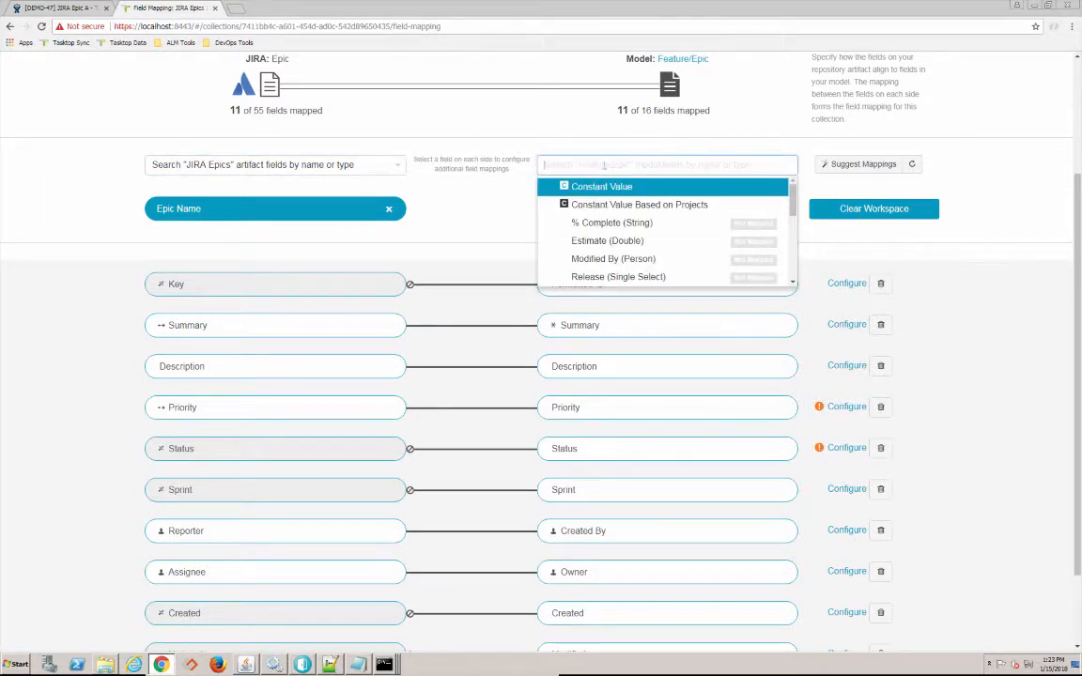
type("summ")
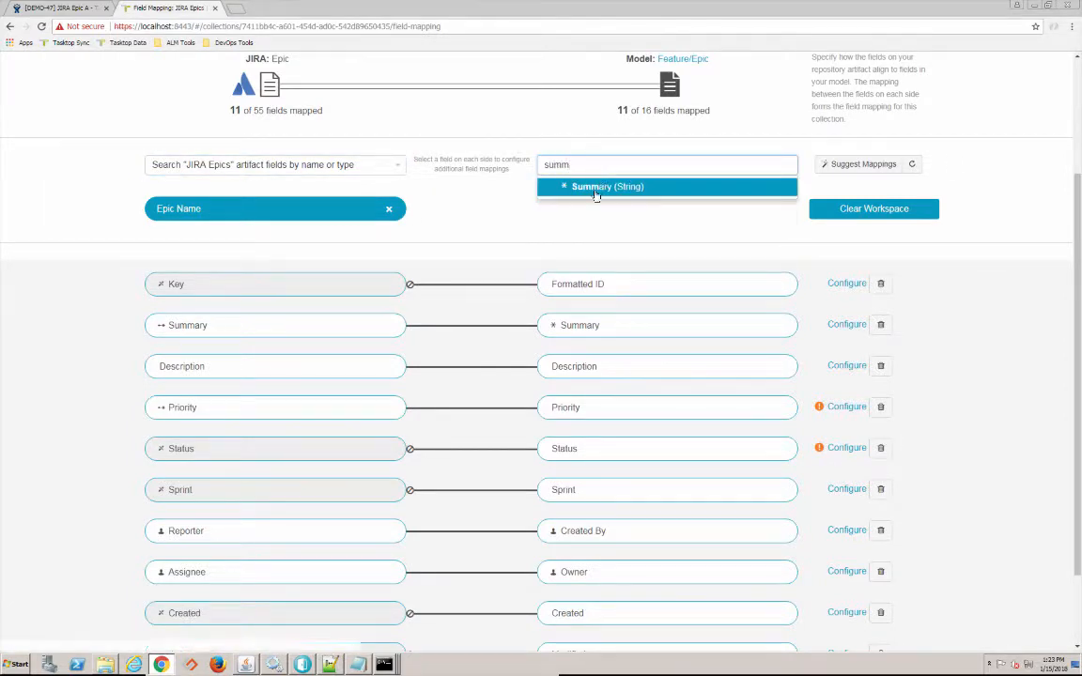
left_click(597, 188)
left_click(471, 165)
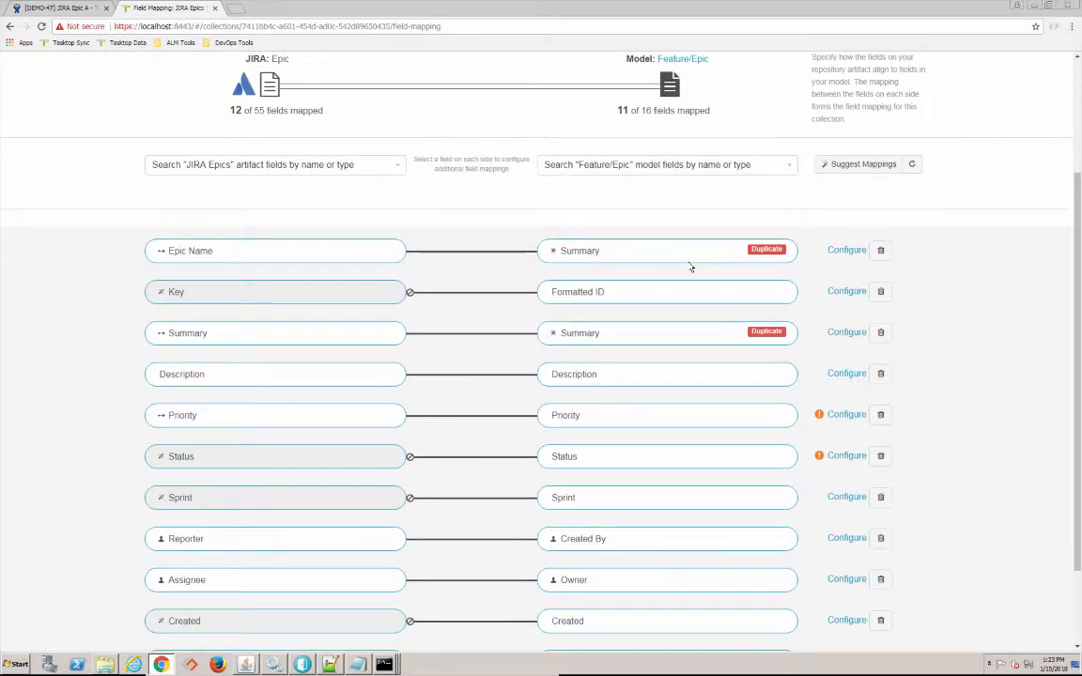
- Set the Epic Name to Summary transform to None and save the mapping
left_click(840, 251)
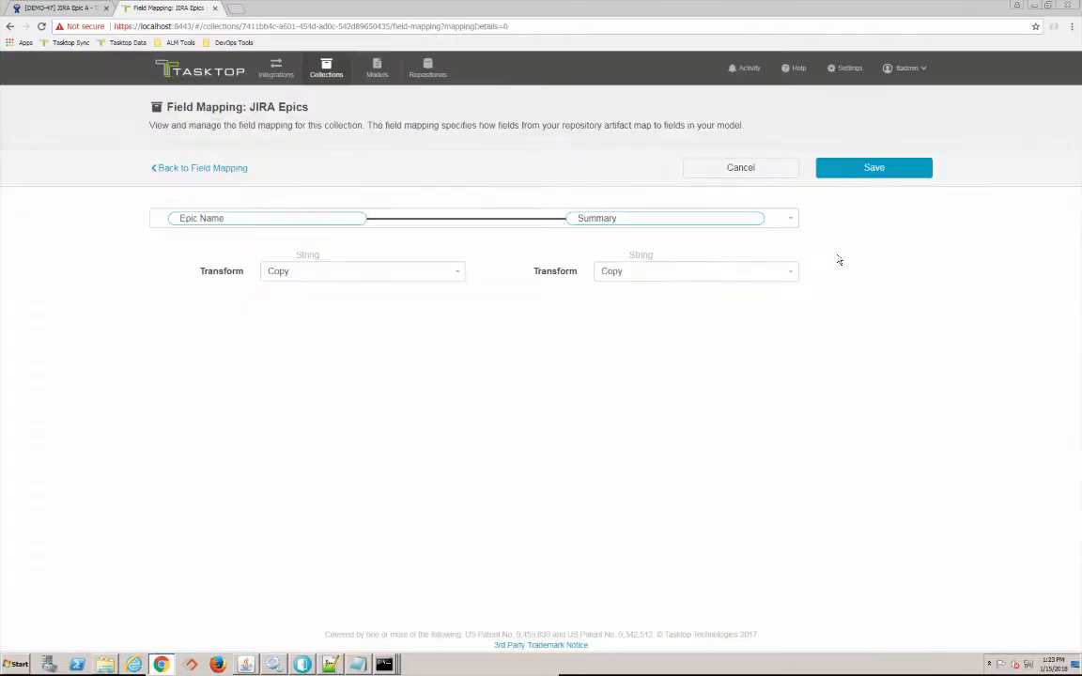
left_click(770, 274)
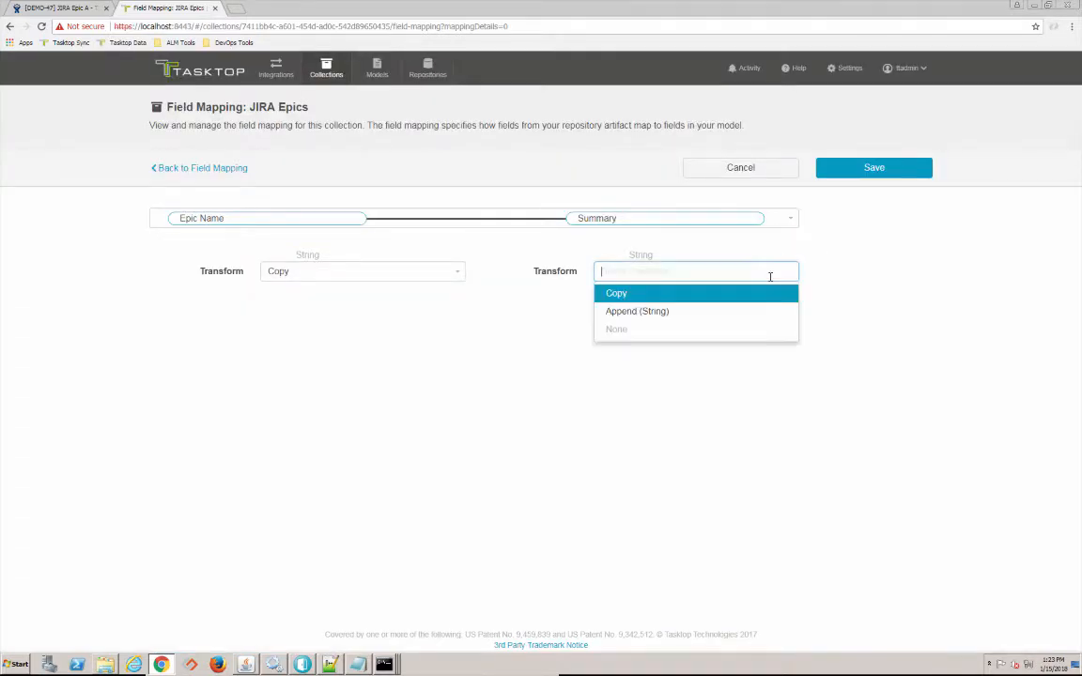
left_click(711, 331)
left_click(865, 175)
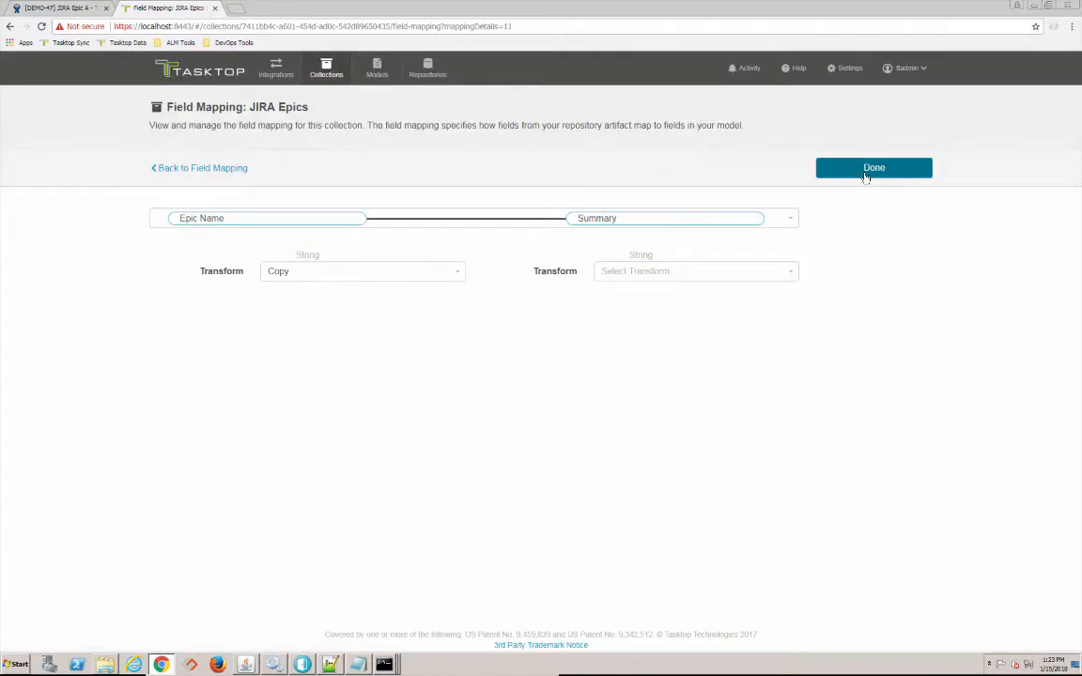
left_click(865, 170)
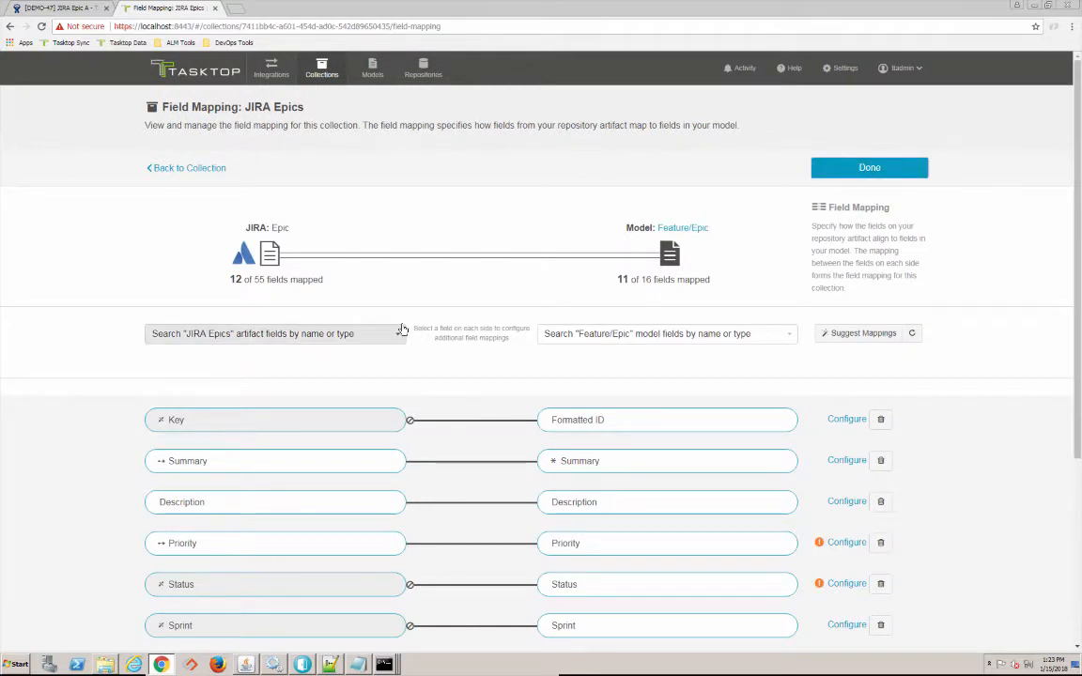
- Map the JIRA Sync Project field to the constant value IBM DOORS and save the mapping
left_click(350, 338)
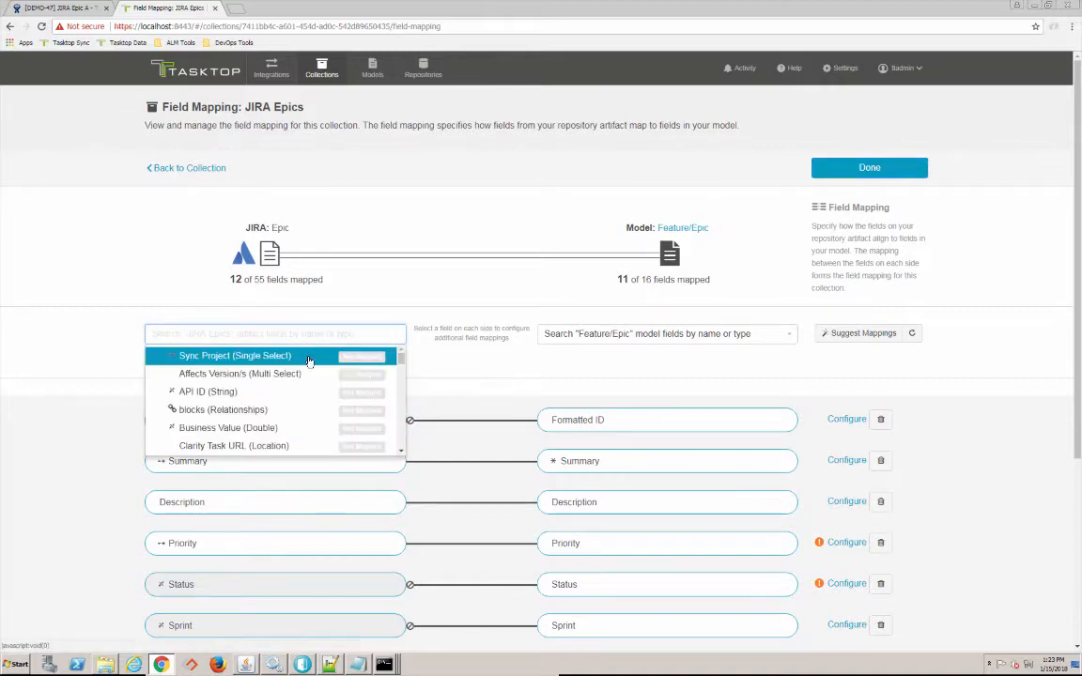
left_click(346, 353)
left_click(585, 333)
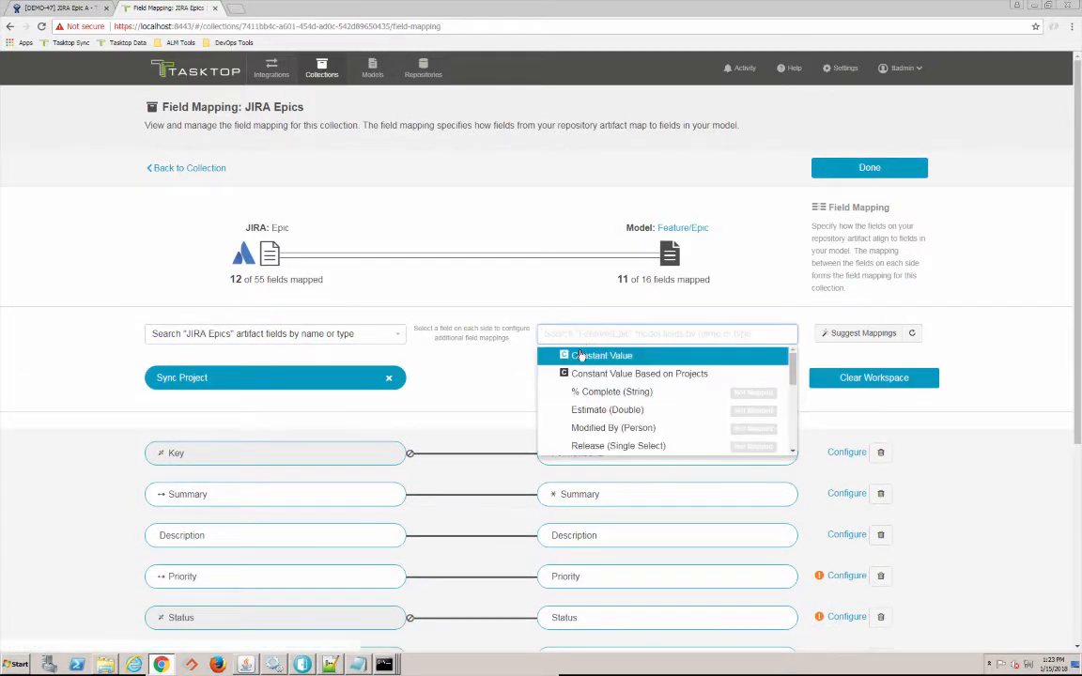
left_click(589, 356)
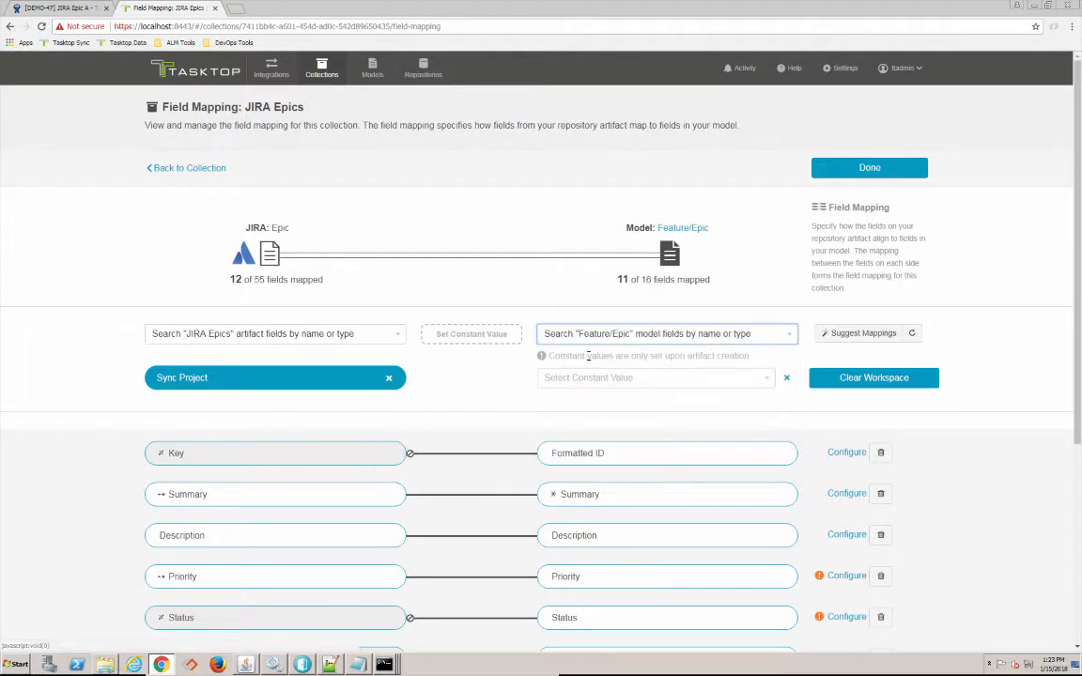
left_click(576, 377)
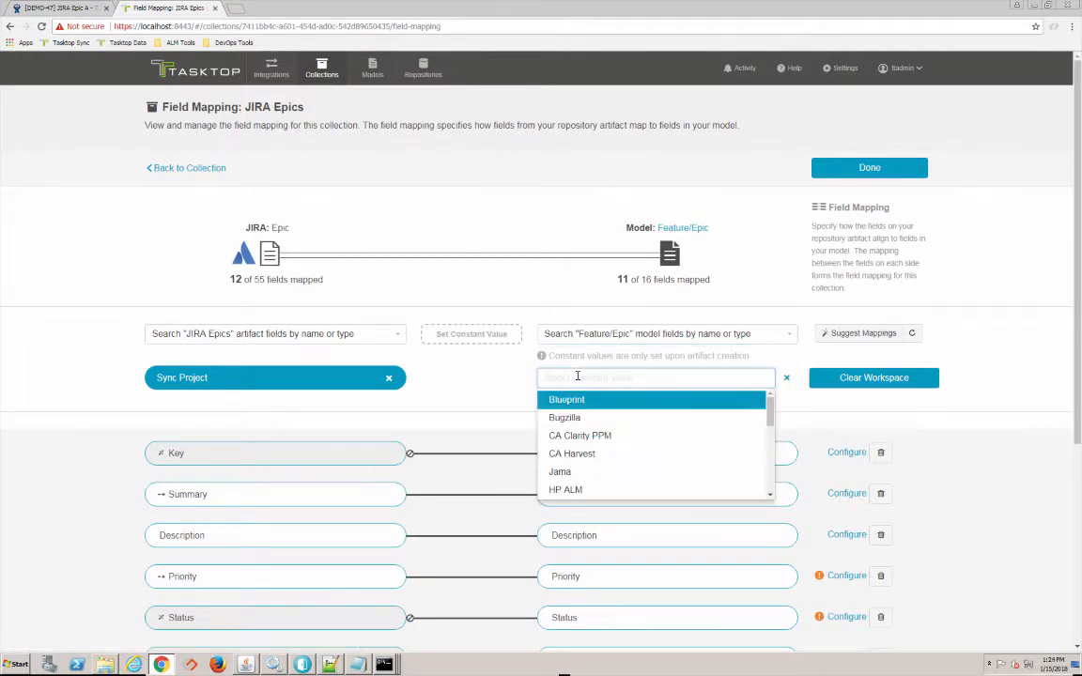
type("do")
key("BackSpace")
key("BackSpace")
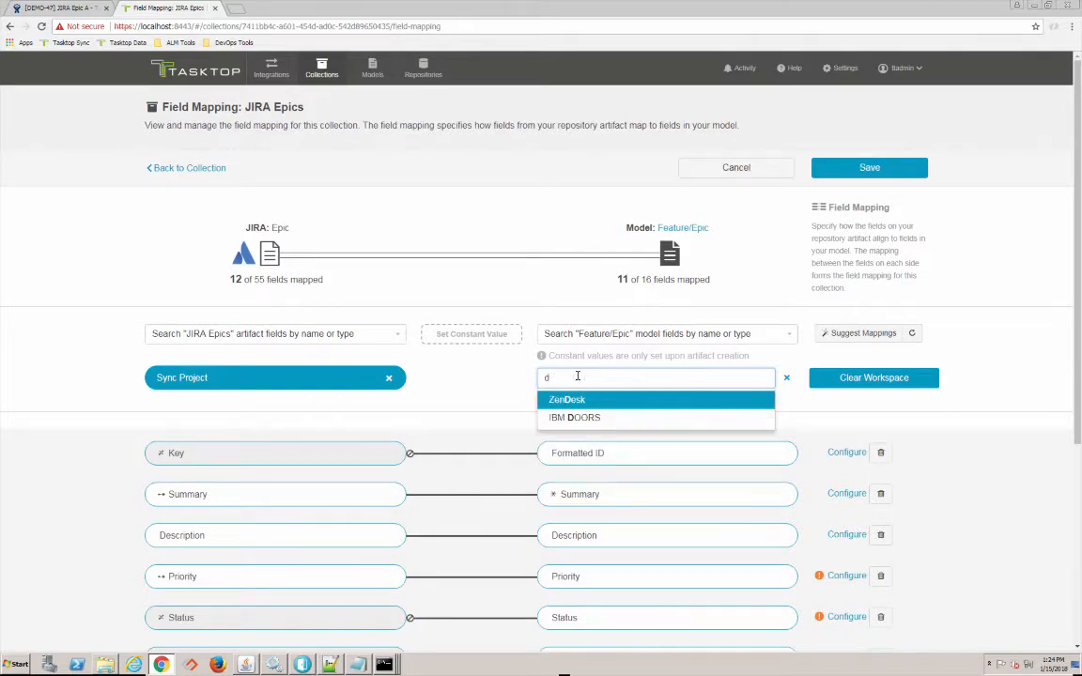
type("doo")
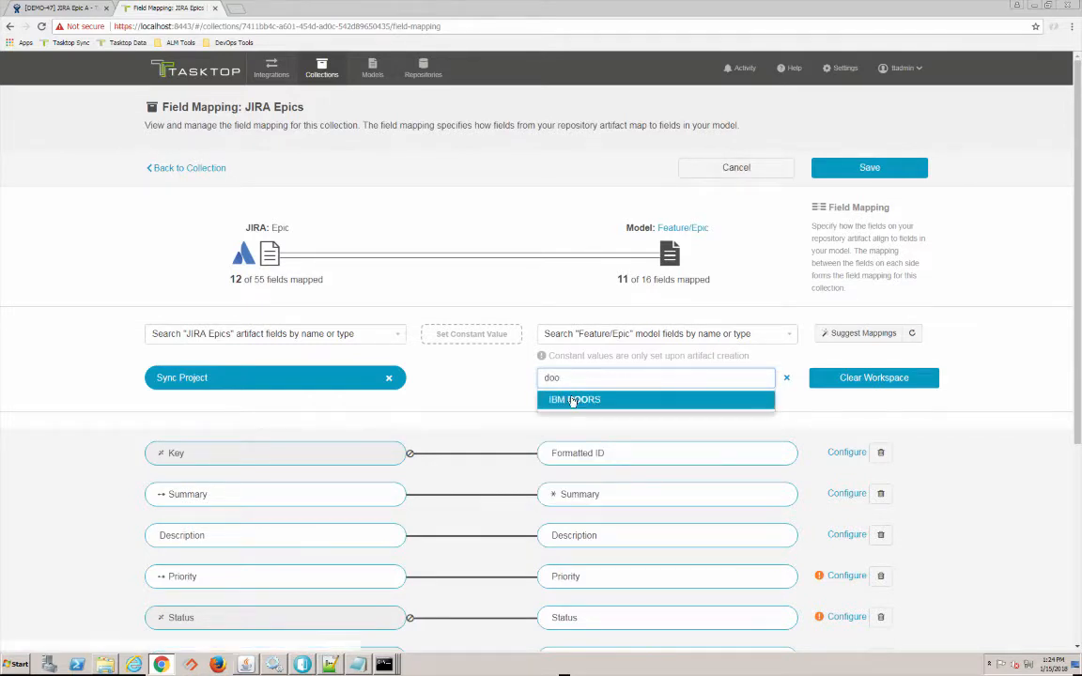
left_click(570, 402)
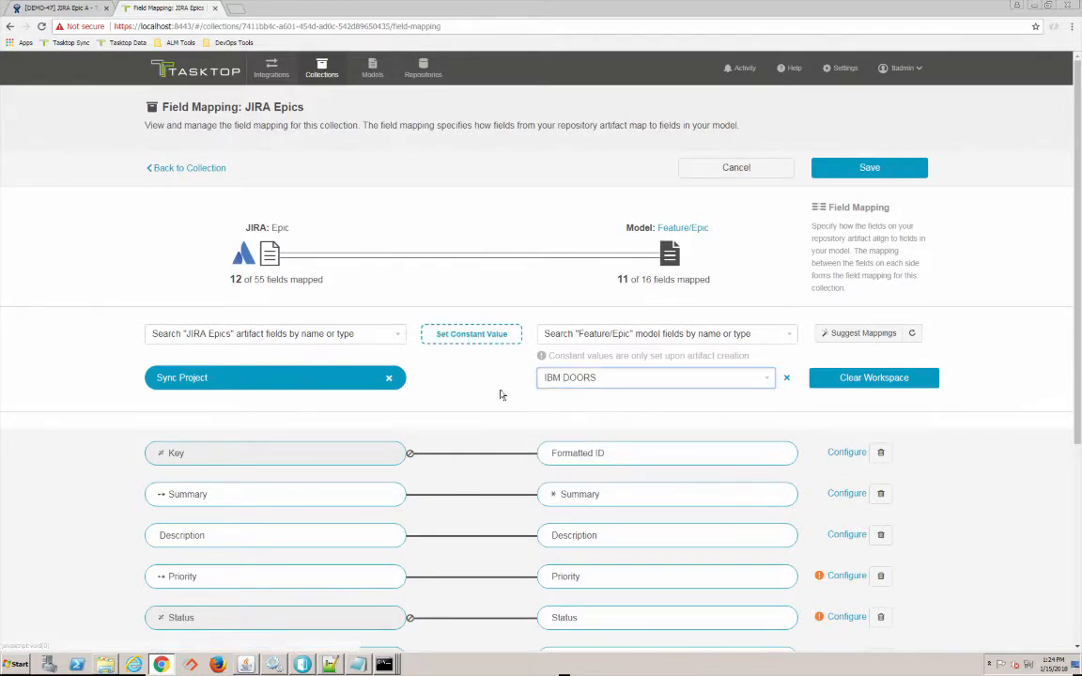
left_click(483, 337)
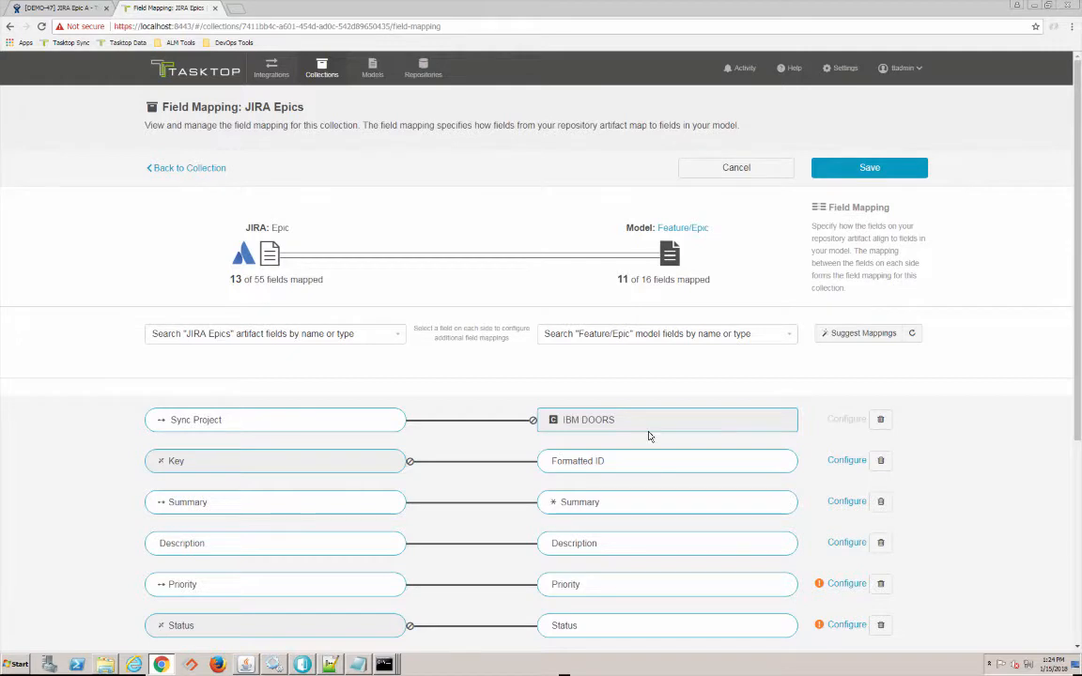
left_click(870, 168)
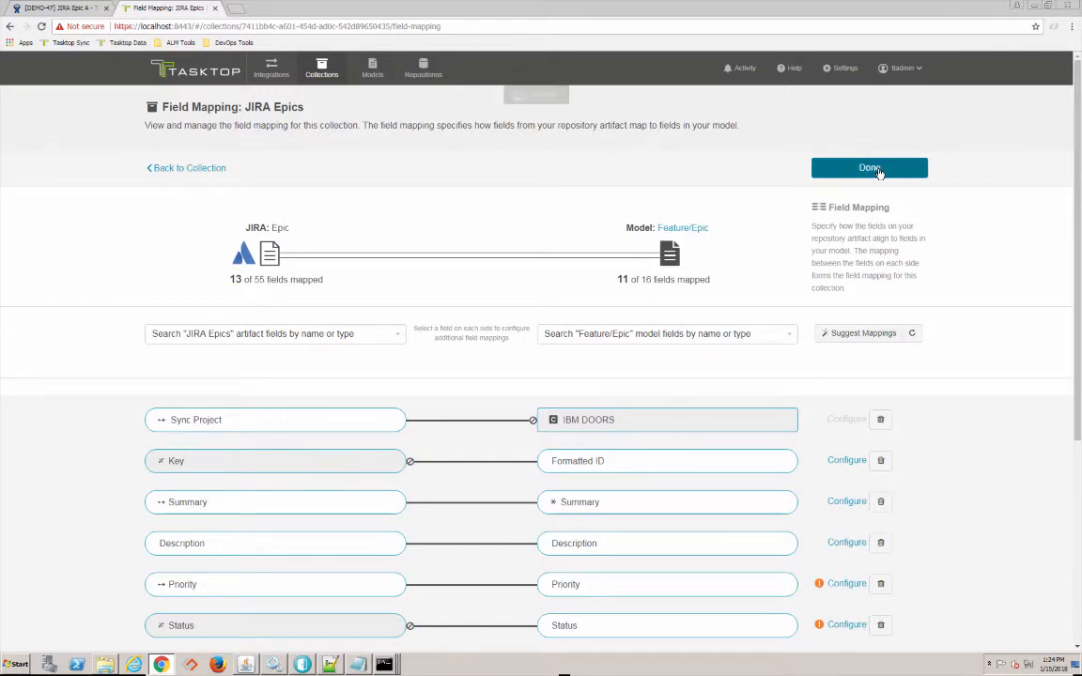
scroll(657, 282, "down", 2)
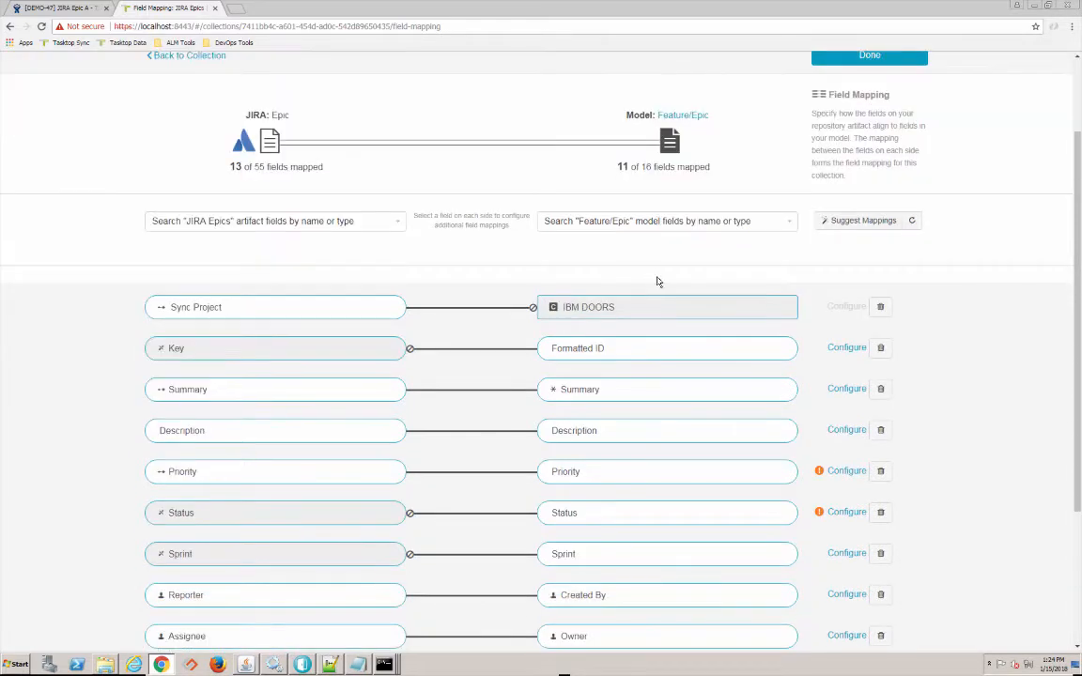
- Map the Major priority to High and the Minor priority to Medium
left_click(845, 471)
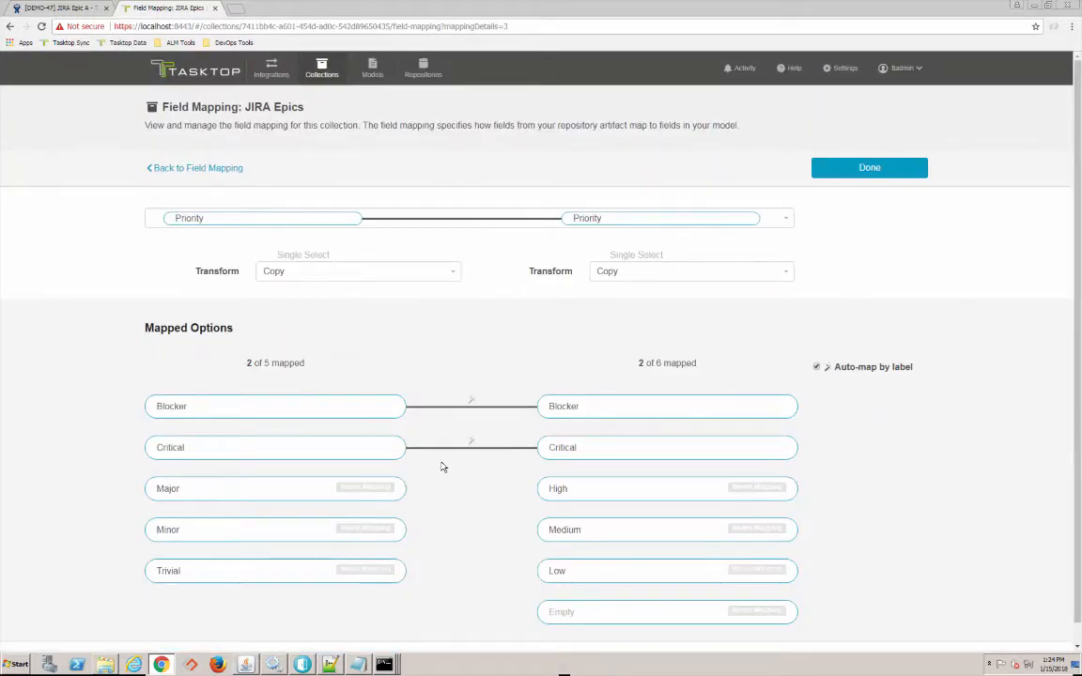
left_click(281, 489)
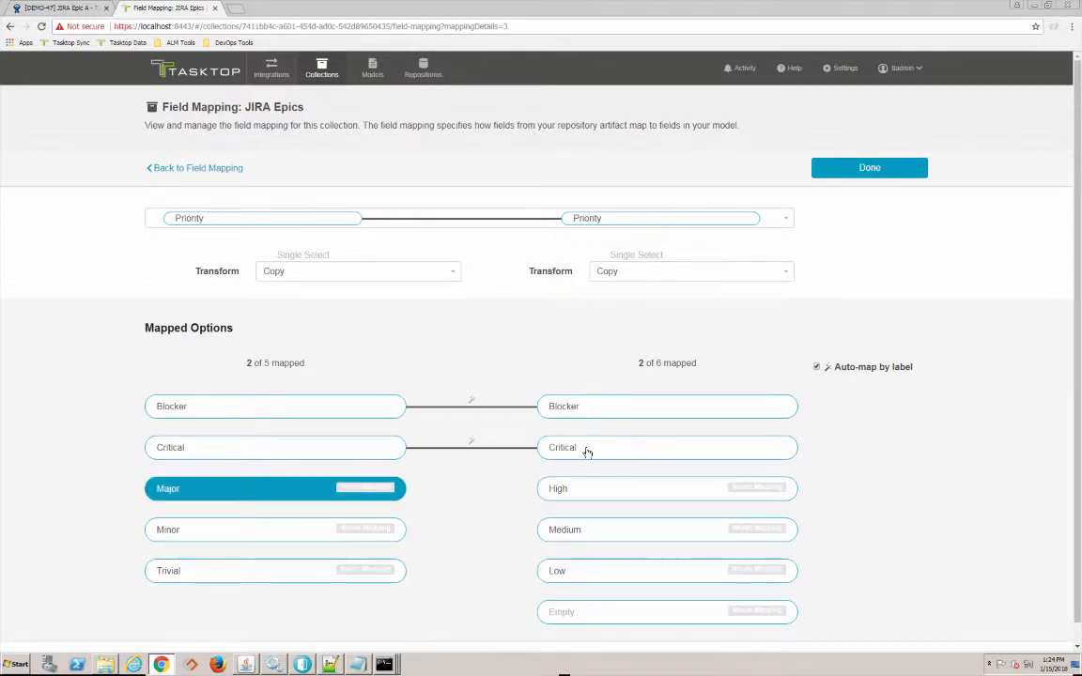
left_click(565, 490)
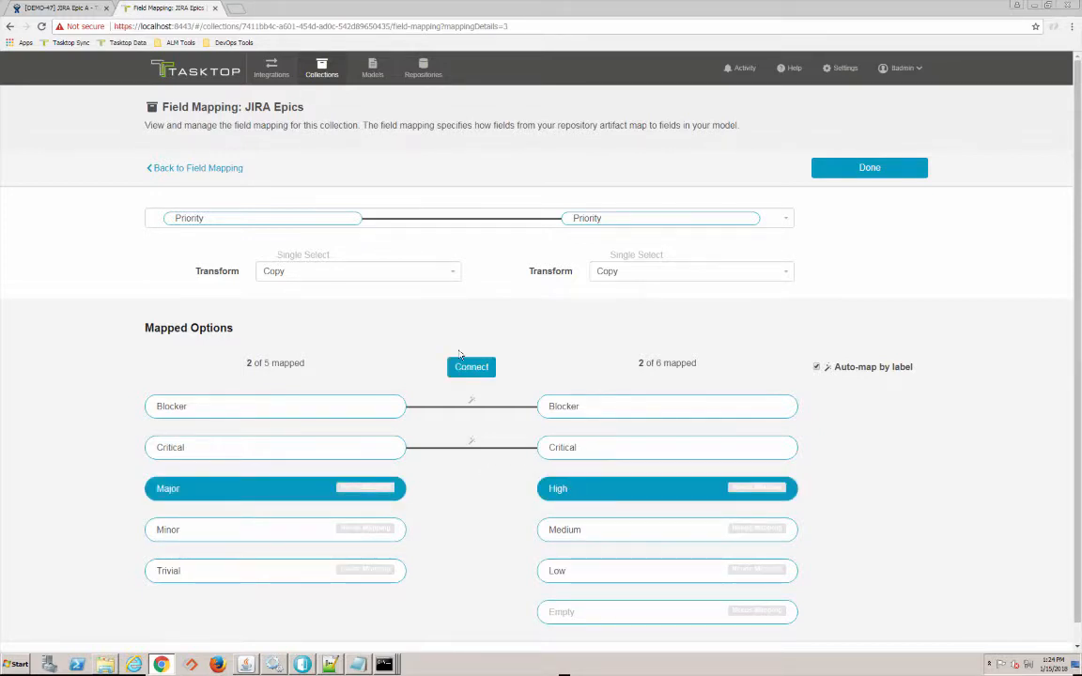
left_click(471, 367)
left_click(277, 538)
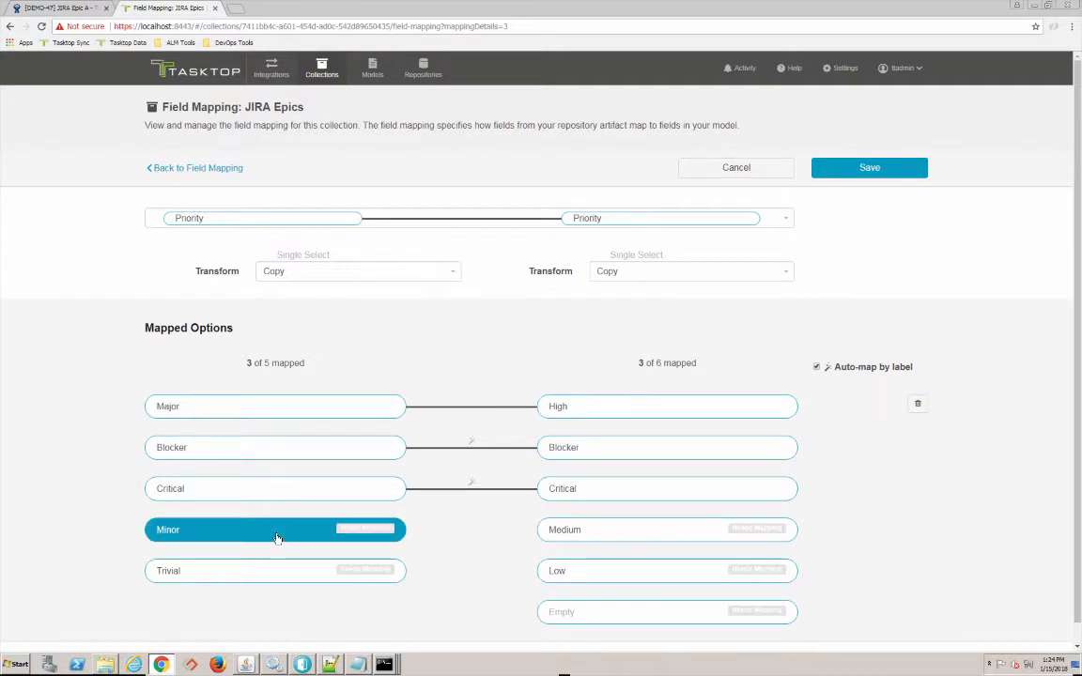
left_click(559, 571)
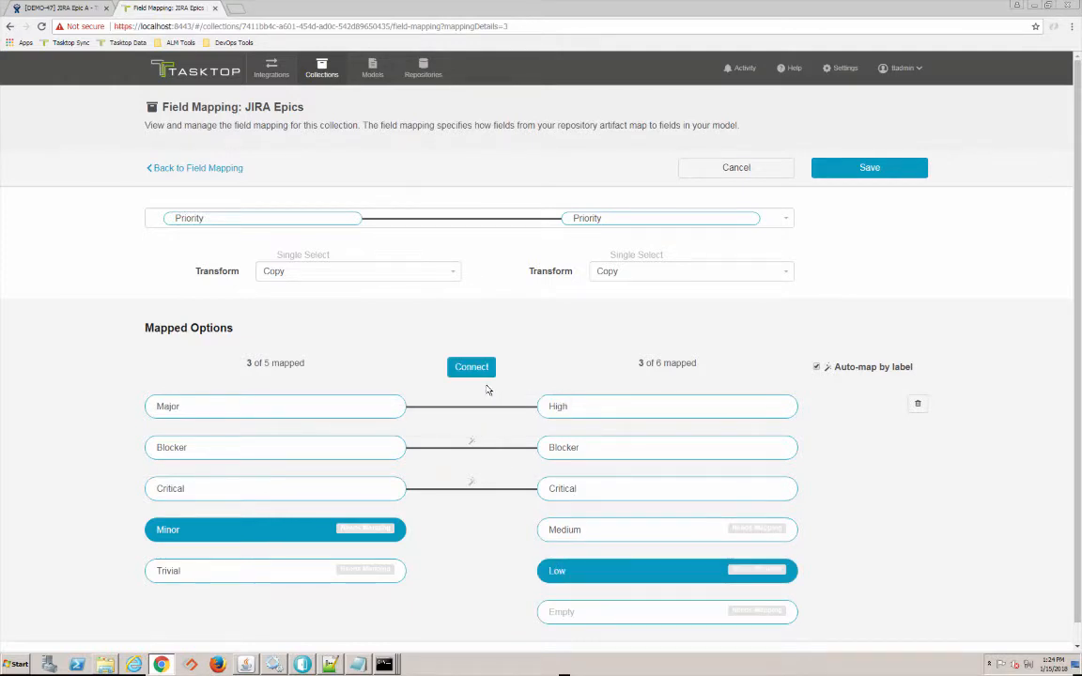
left_click(590, 576)
left_click(606, 535)
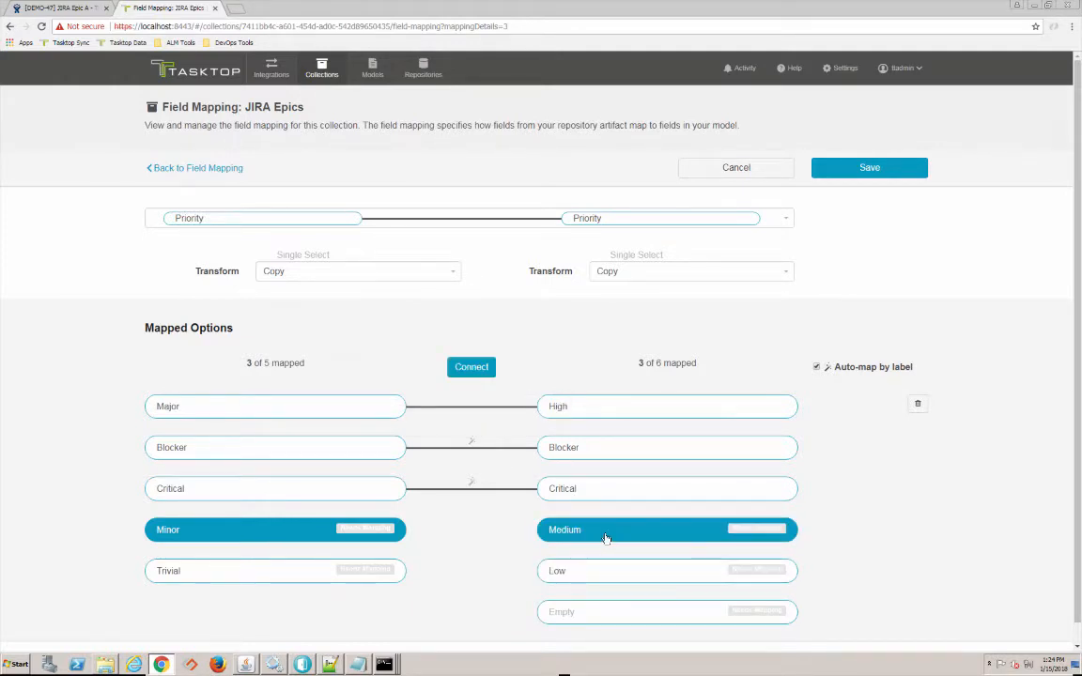
left_click(479, 371)
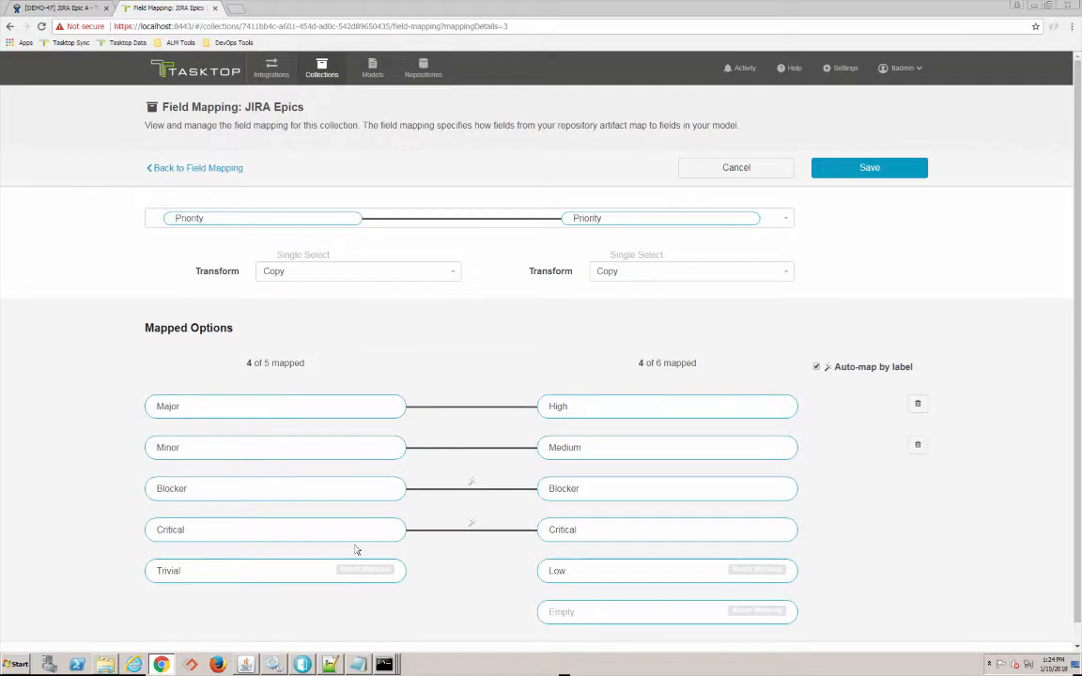
- Map the Trivial priority to both Low and Empty, and save the priority mapping
left_click(346, 574)
left_click(569, 572)
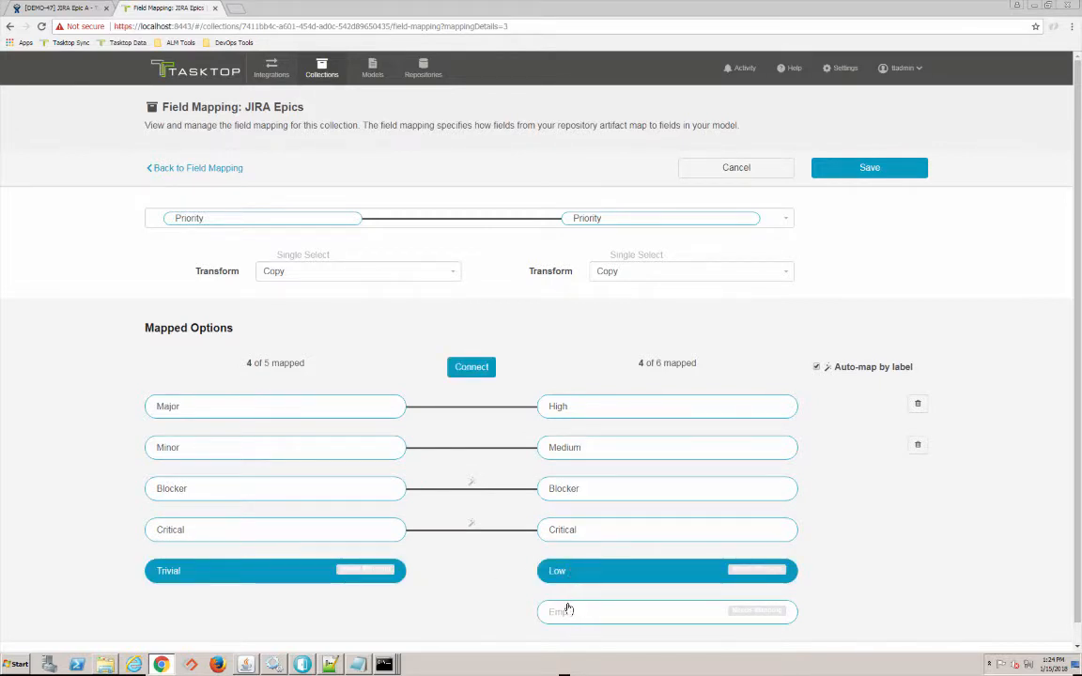
left_click(565, 610)
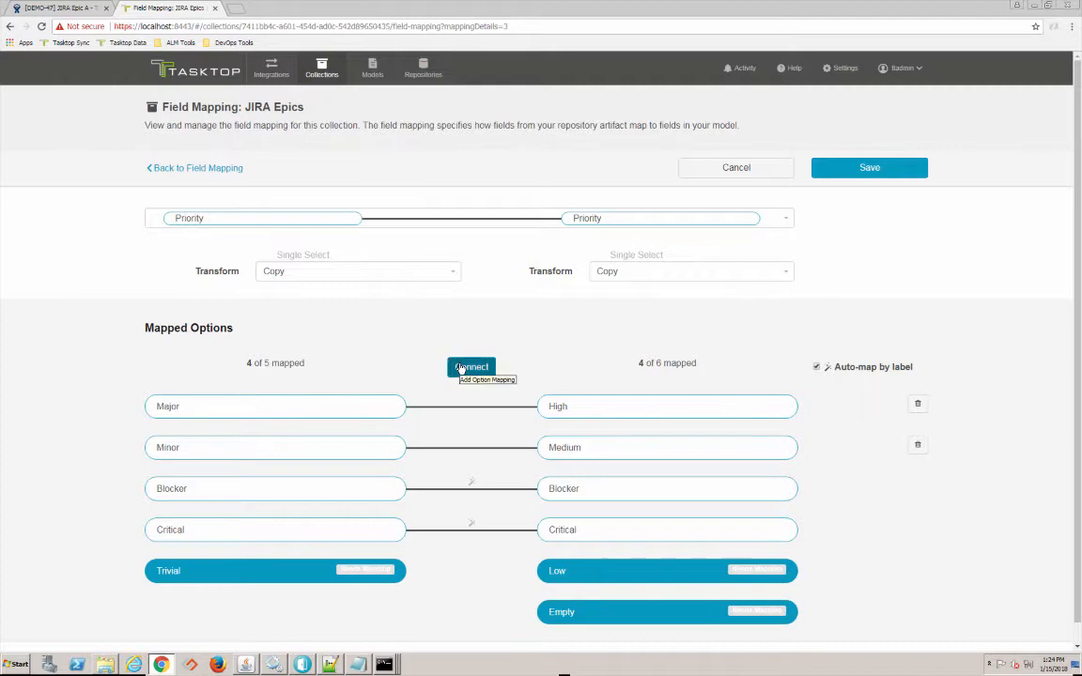
left_click(460, 368)
left_click_drag(461, 367, 637, 255)
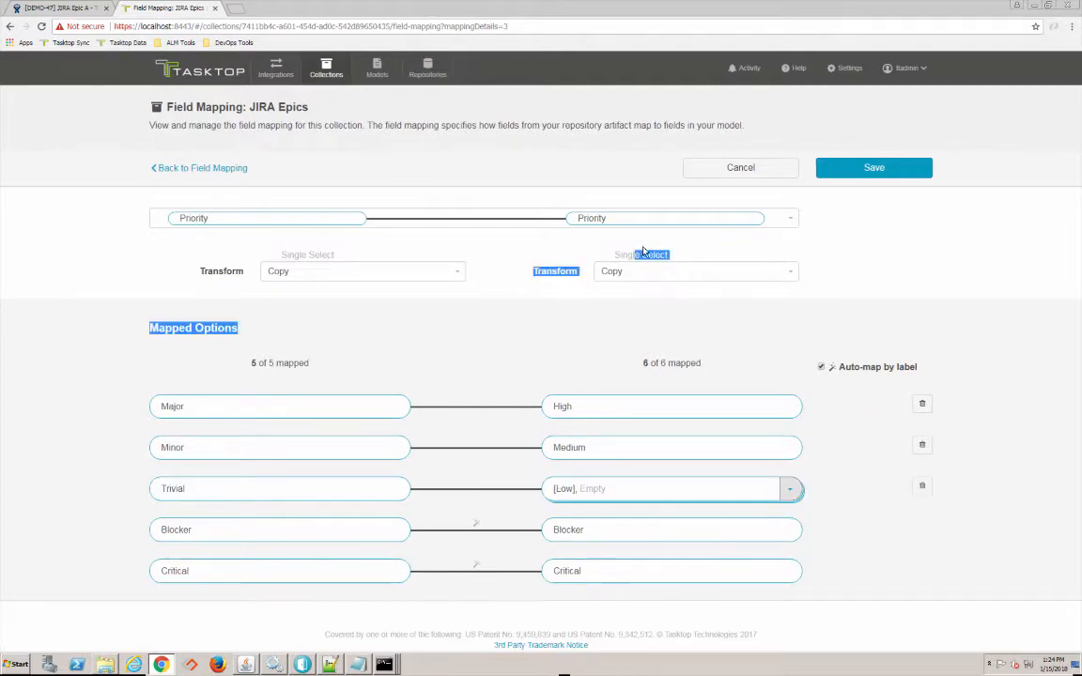
left_click(857, 175)
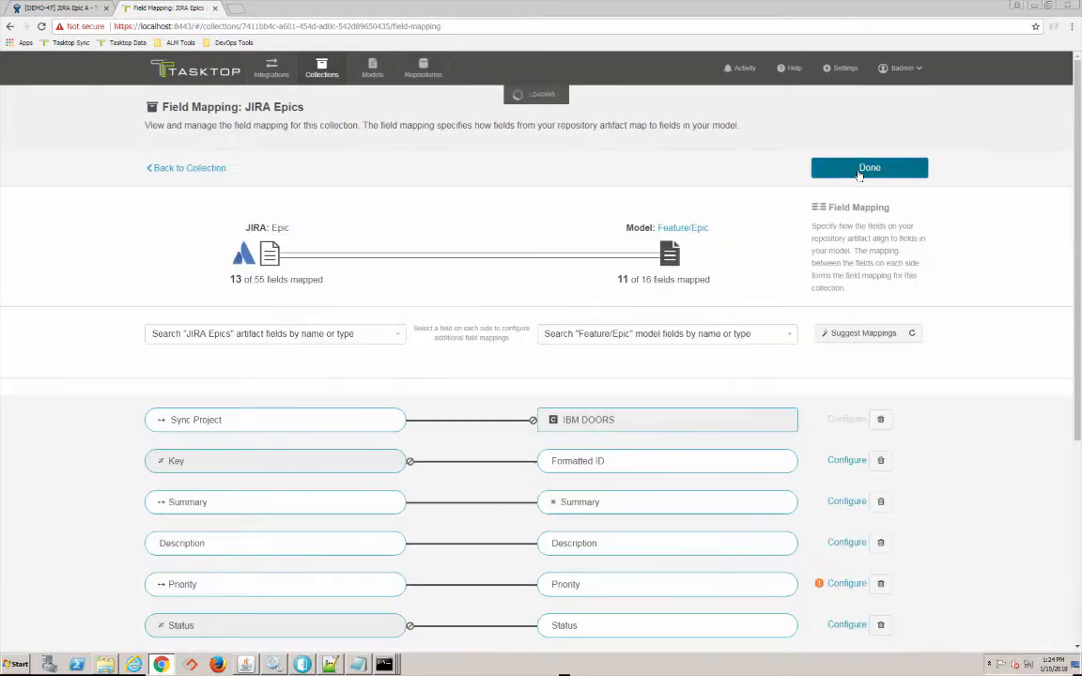
- Finish the JIRA Epics field mapping and collection configuration
scroll(622, 321, "down", 2)
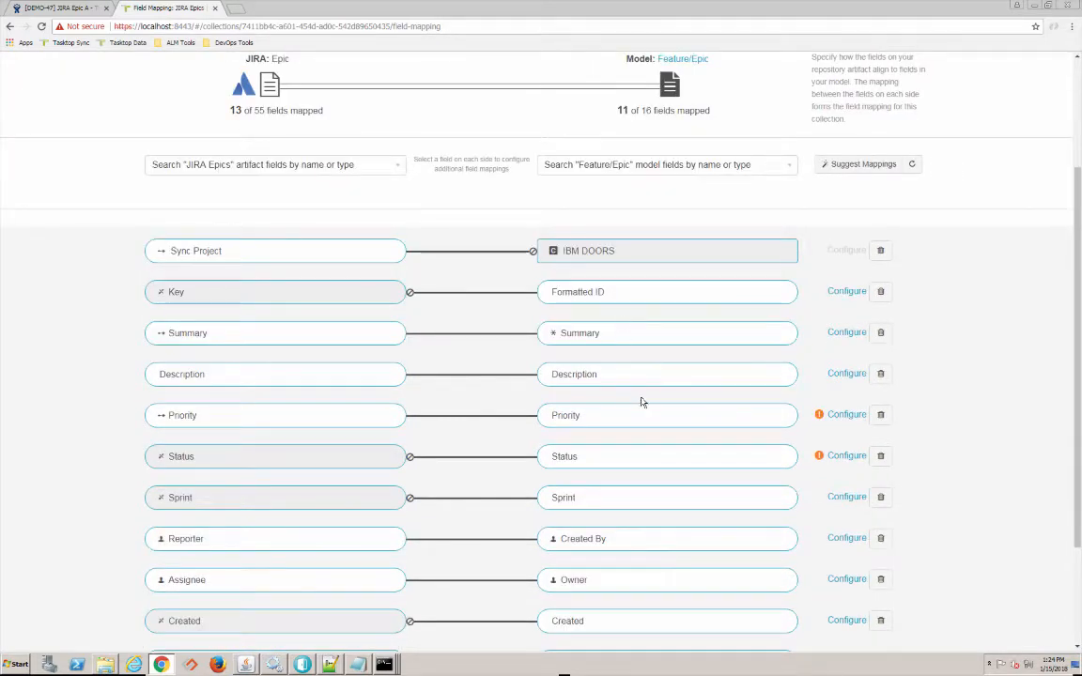
scroll(622, 401, "down", 1)
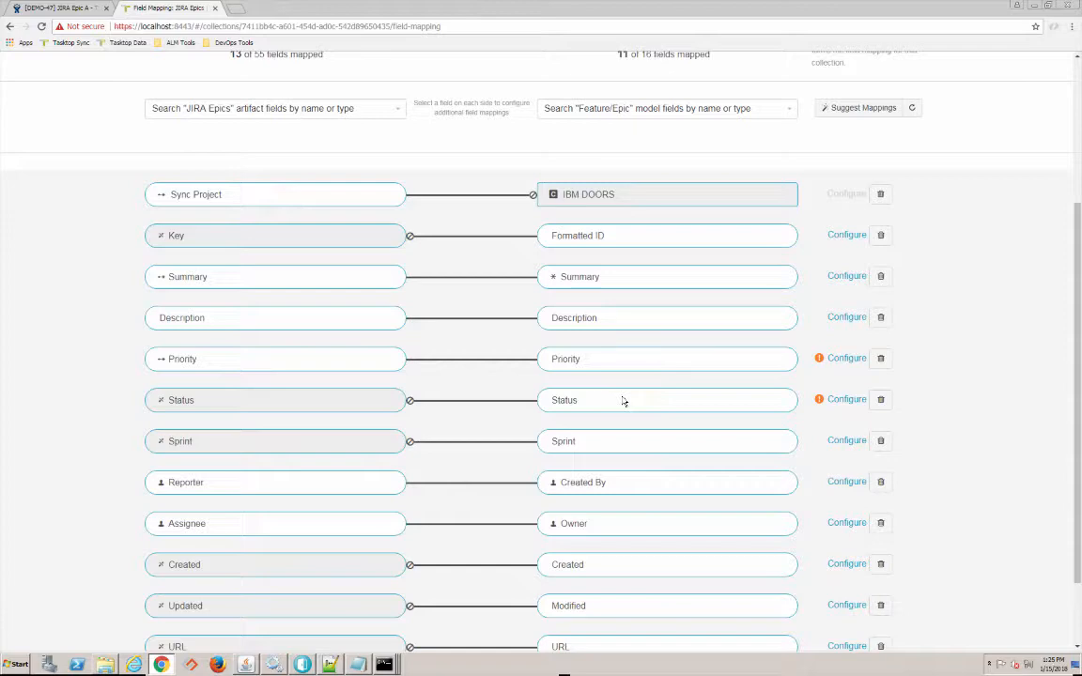
scroll(621, 401, "up", 3)
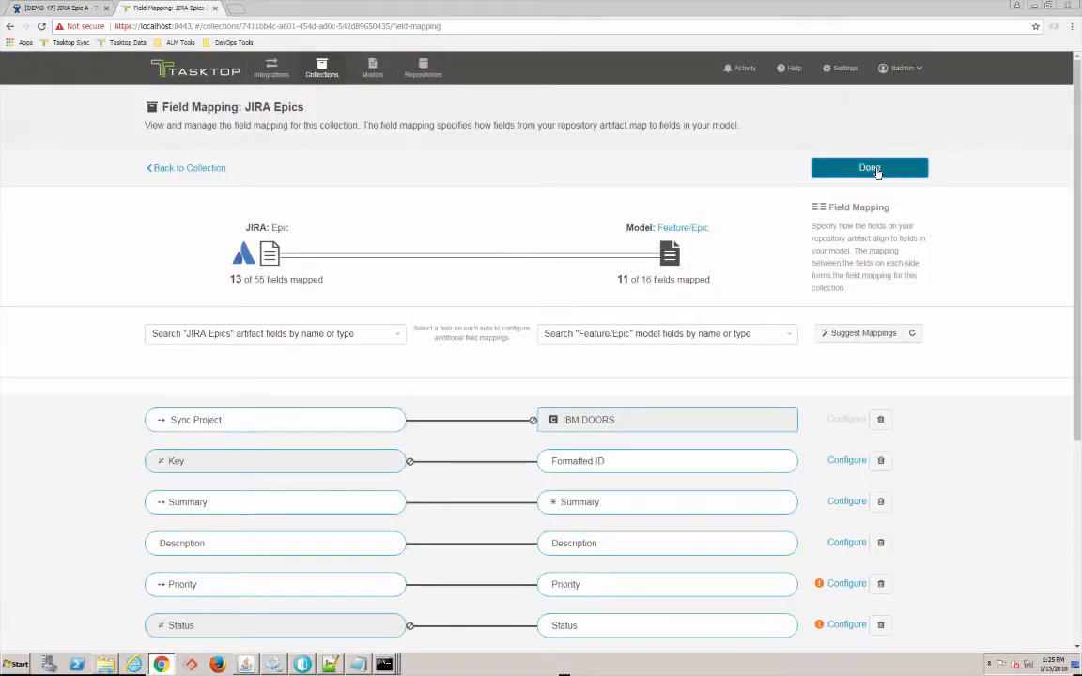
left_click(869, 169)
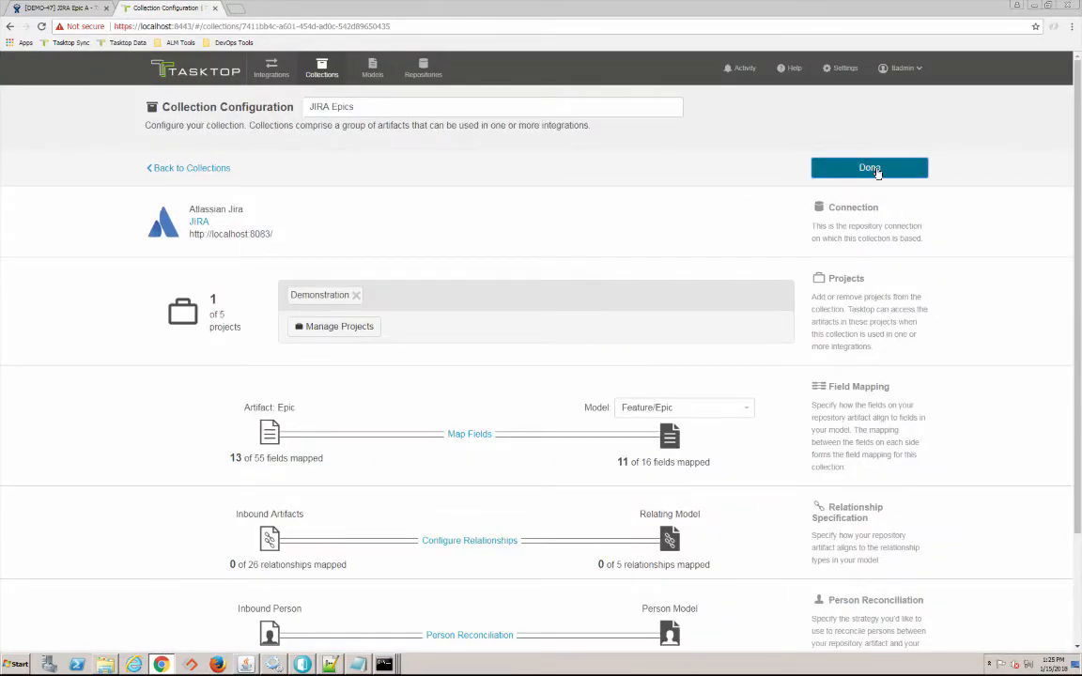
left_click(870, 169)
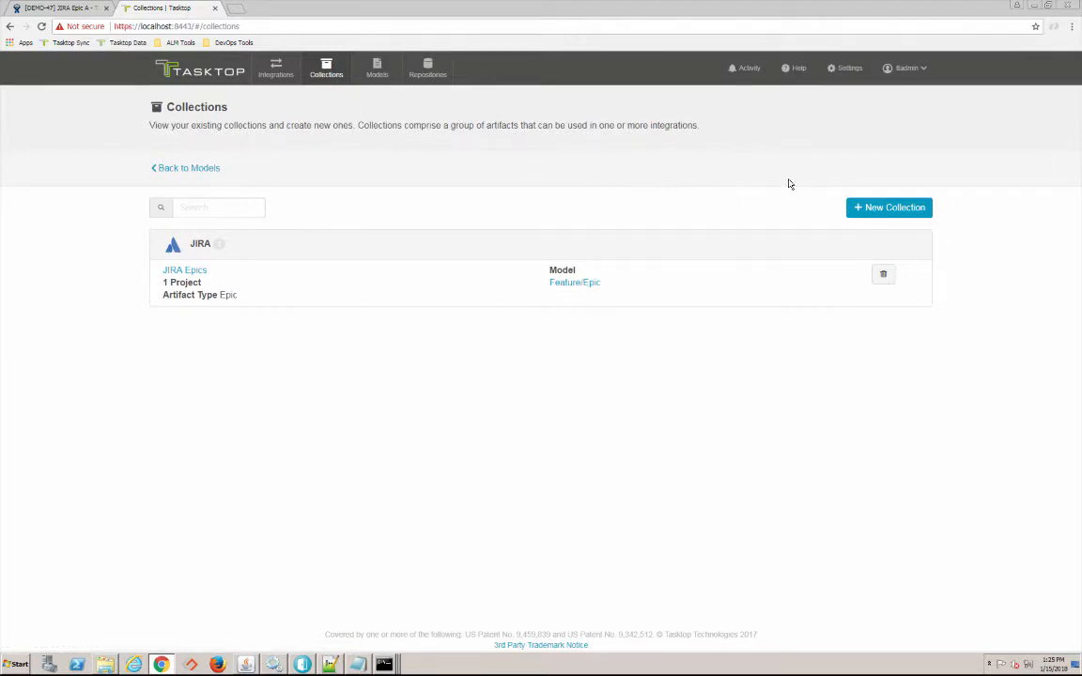
- Create a repository collection named DOORS Requirements on the DOORS connection
left_click(880, 212)
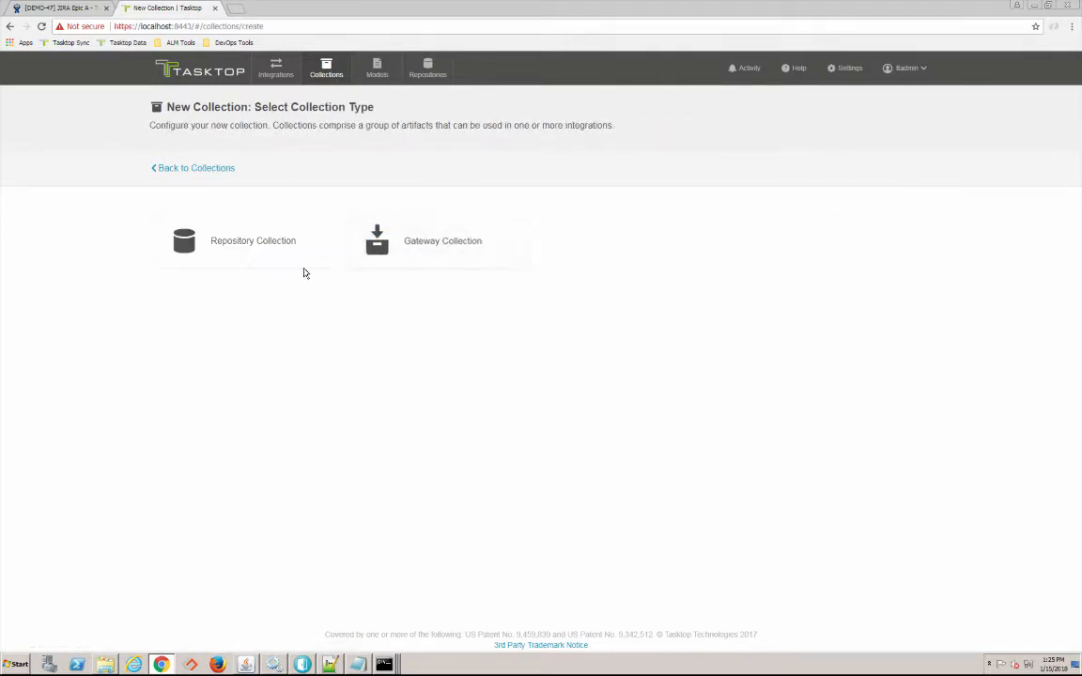
left_click(282, 246)
type("DFO")
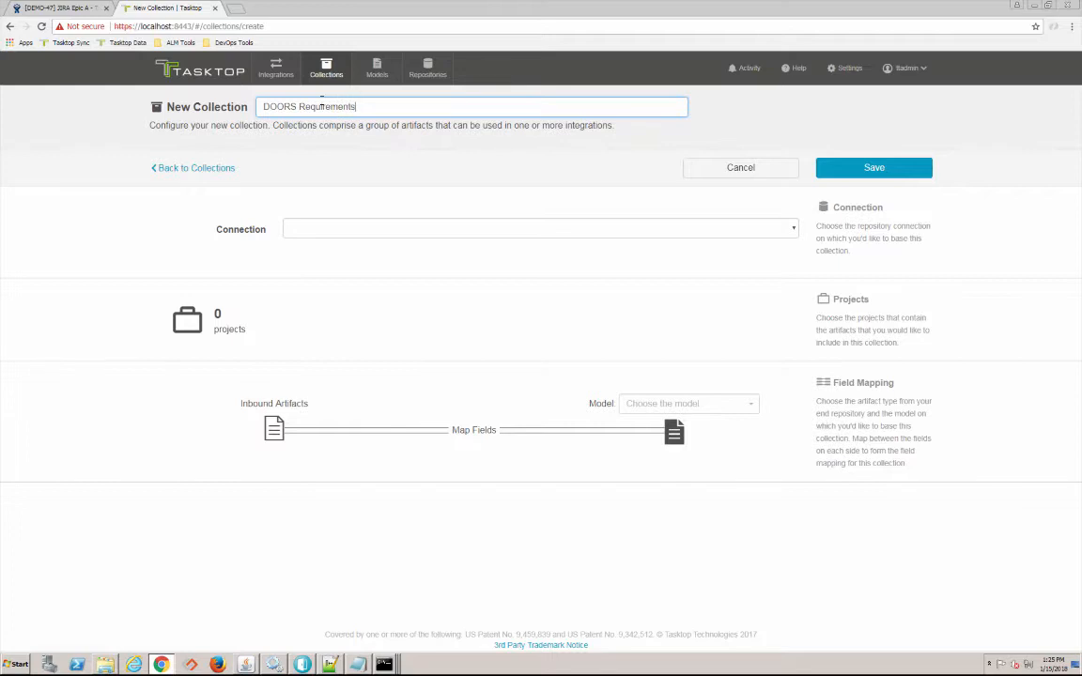
left_click(322, 229)
left_click(326, 252)
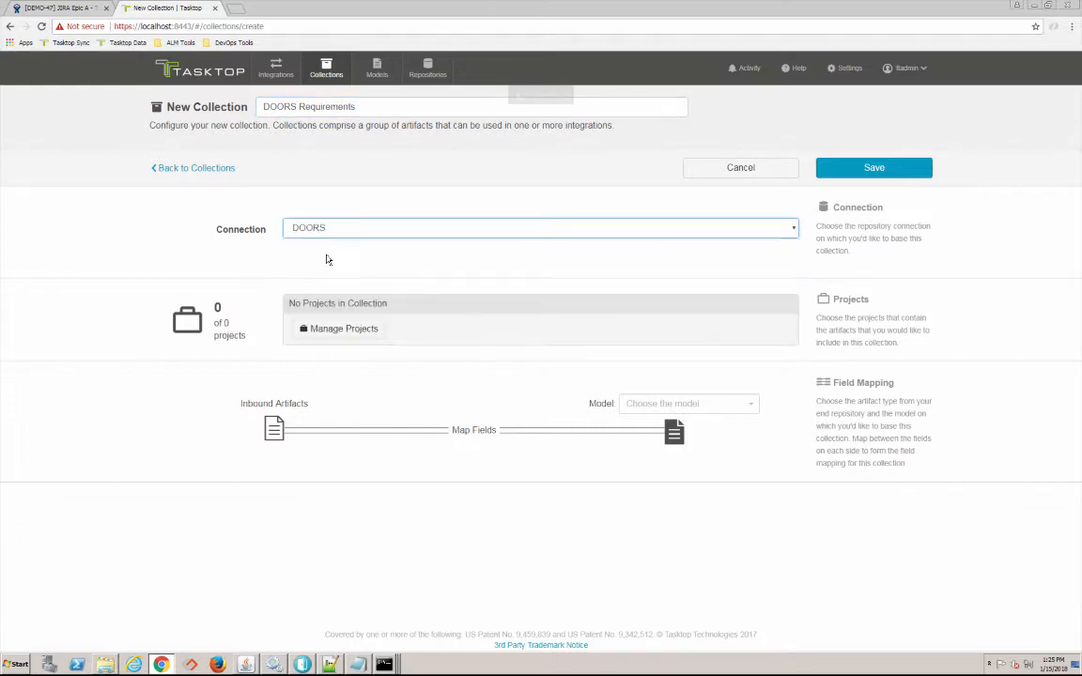
- Add the /Project A1 - Module Blue project to the collection
left_click(348, 329)
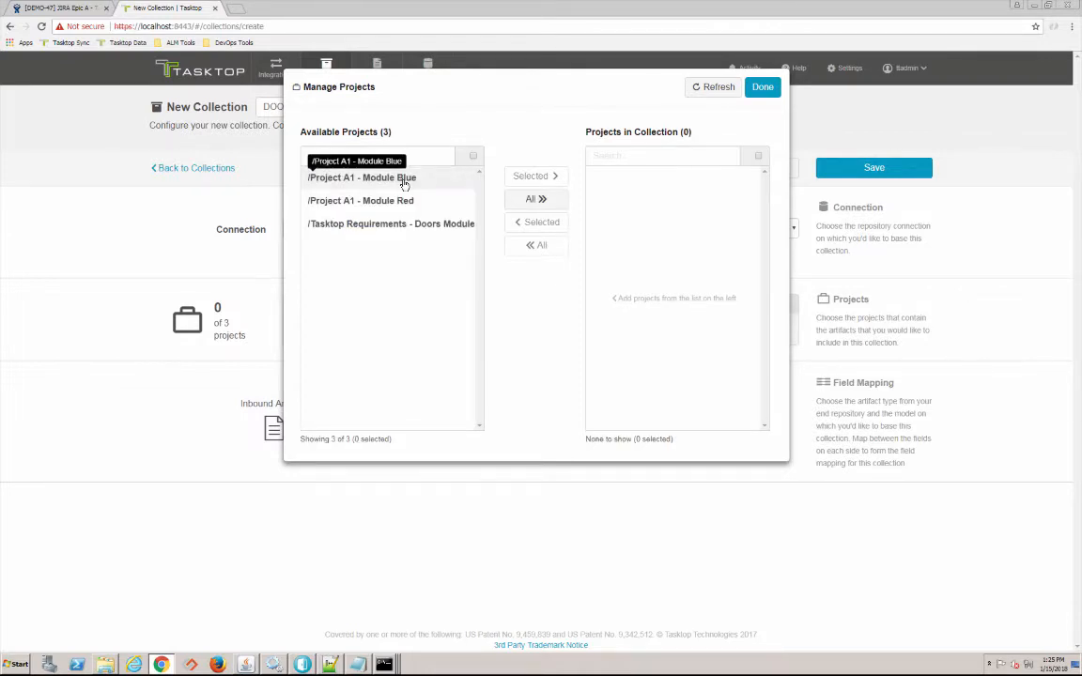
left_click(405, 184)
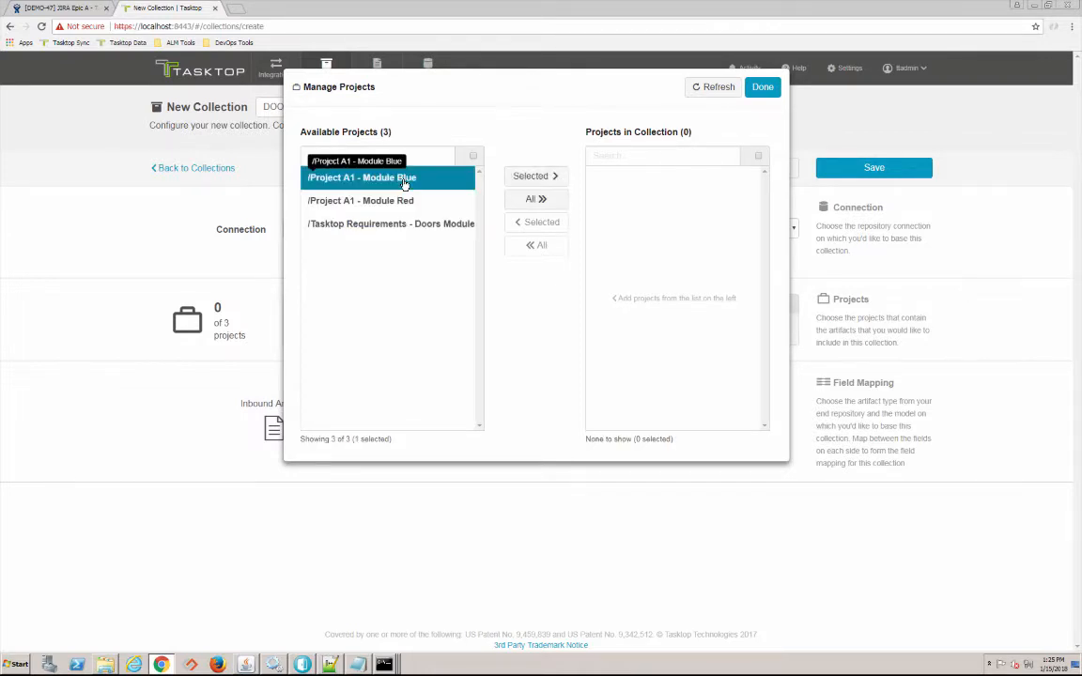
left_click(528, 177)
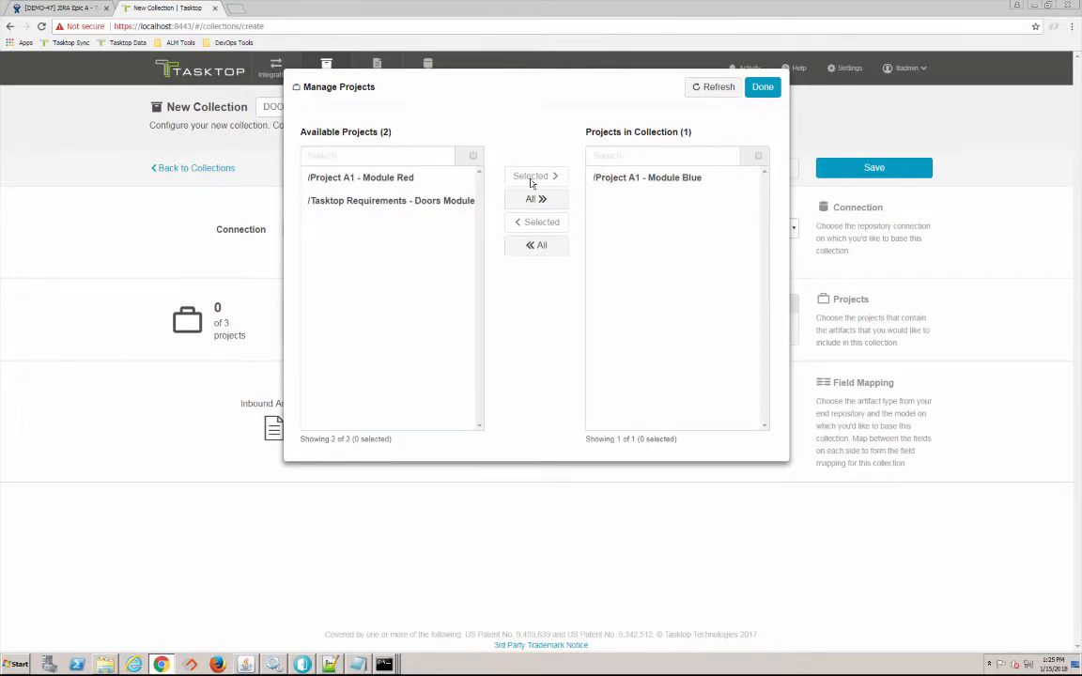
left_click(772, 93)
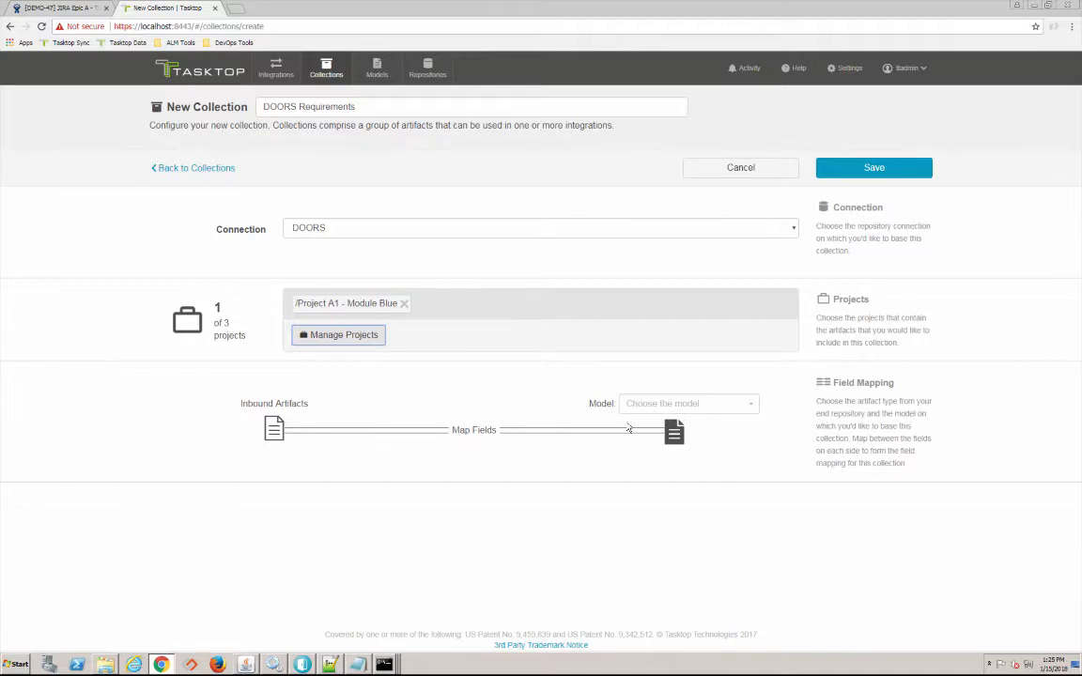
- Assign the Feature/Epic model to DOORS Requirements and save the collection
left_click(662, 407)
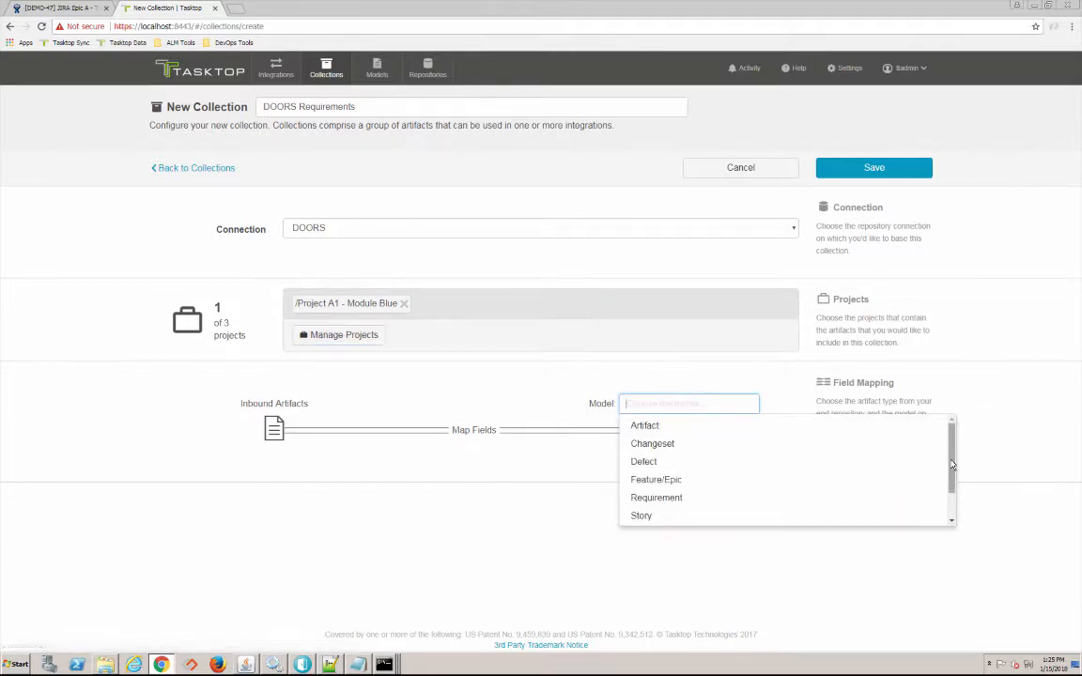
left_click(762, 479)
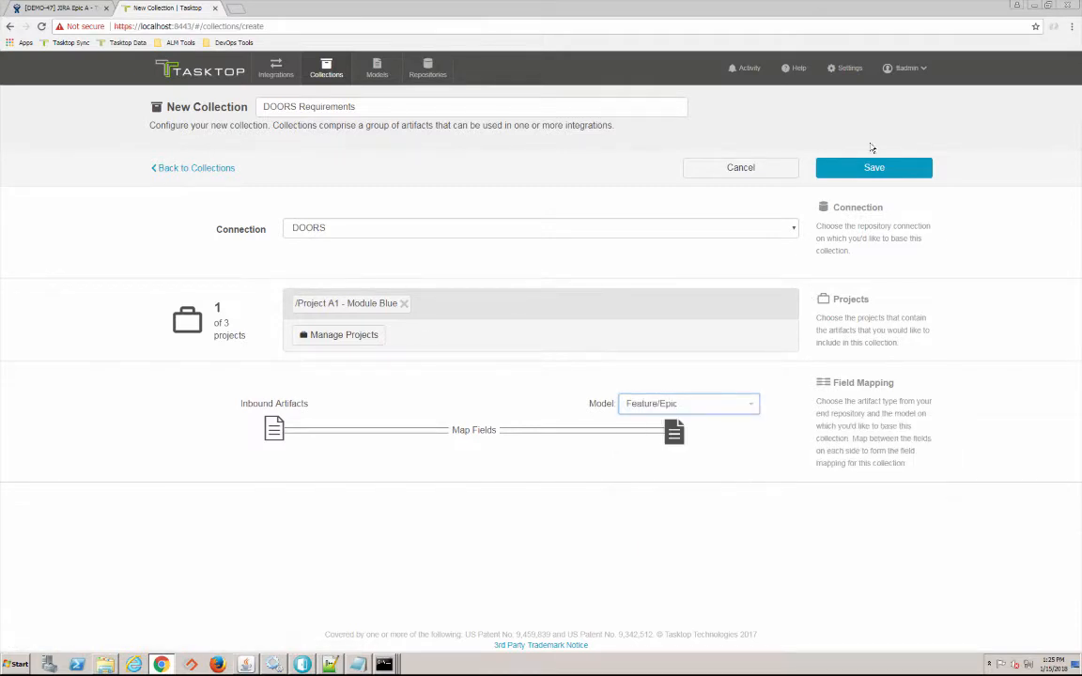
left_click(849, 169)
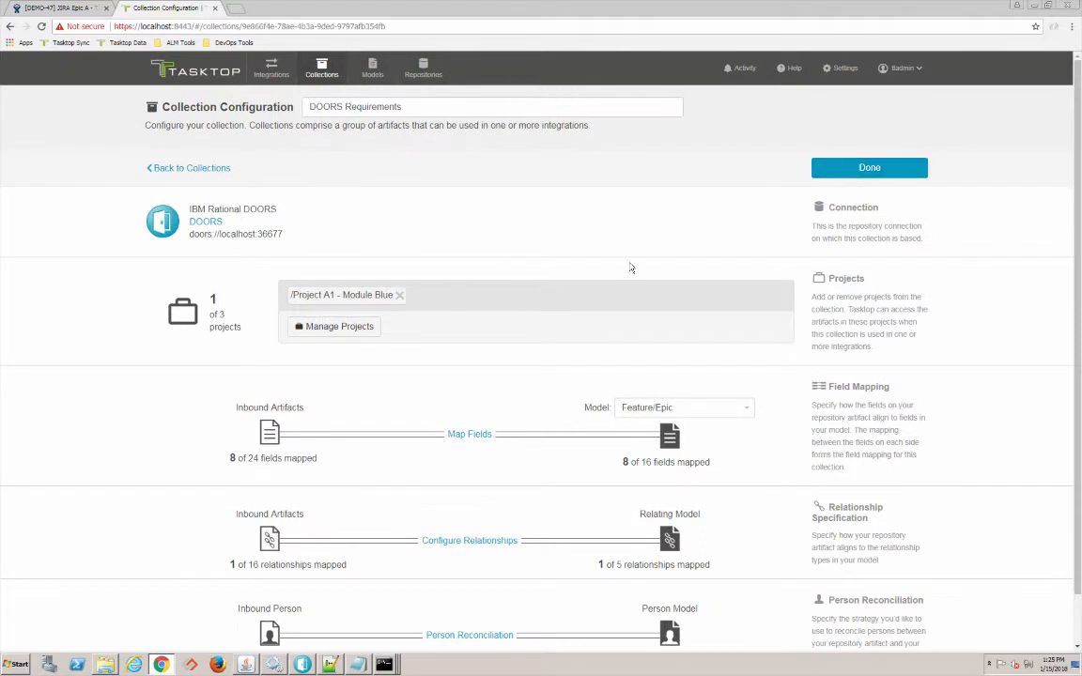
- Review the DOORS collection's unmapped fields, finish configuration, and go to the Integration Landscape
left_click(470, 436)
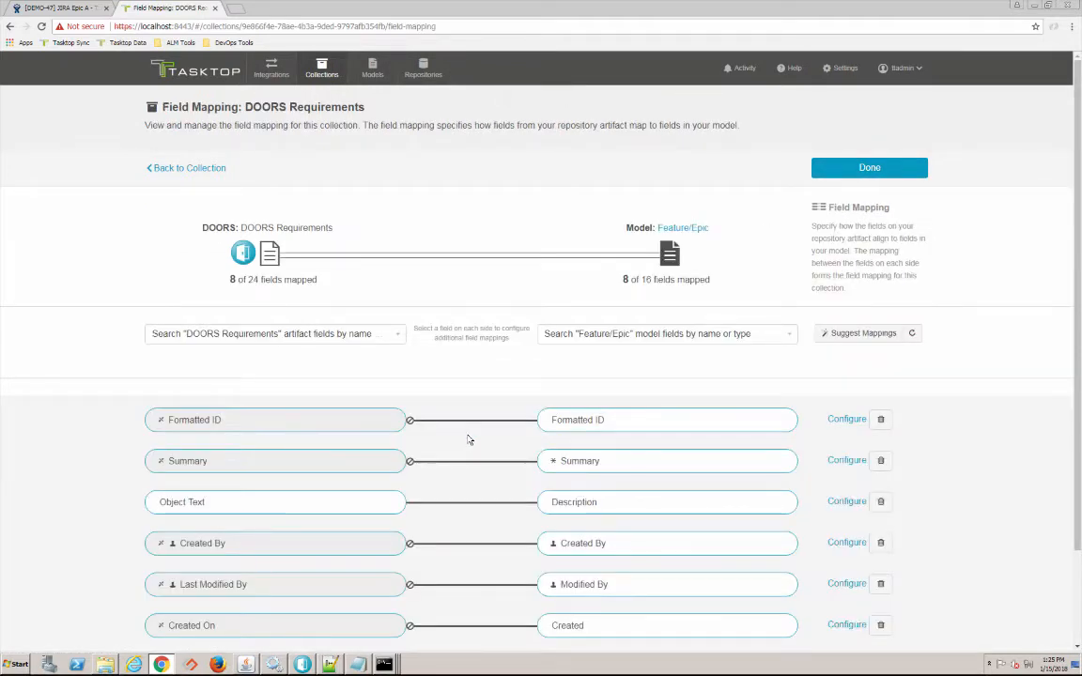
scroll(470, 440, "down", 2)
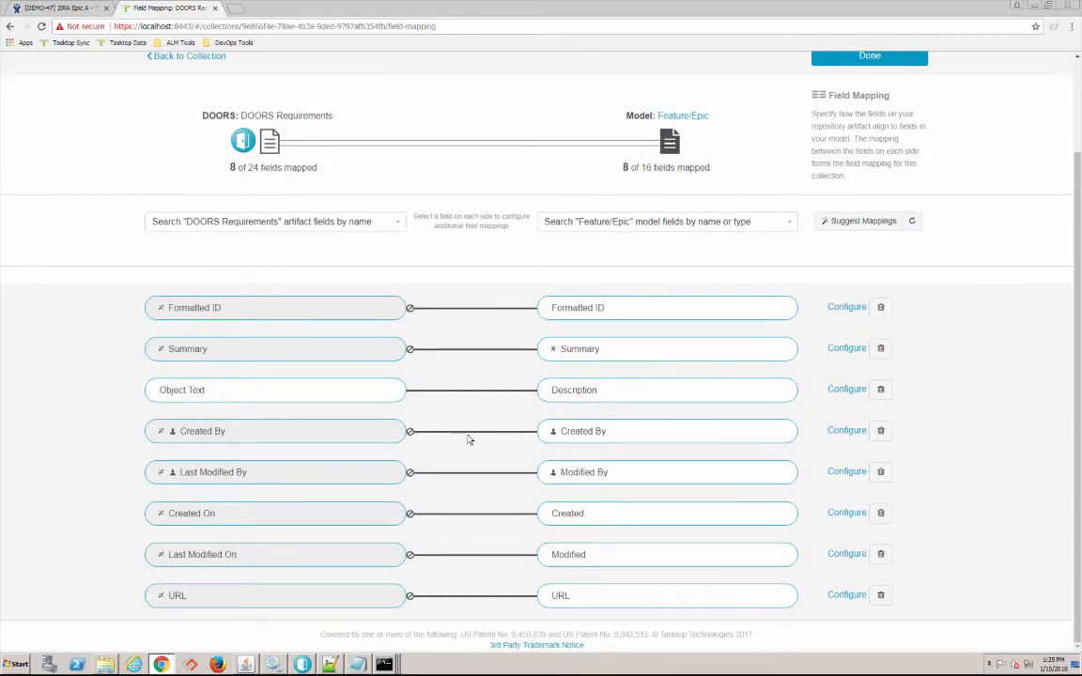
scroll(470, 439, "up", 1)
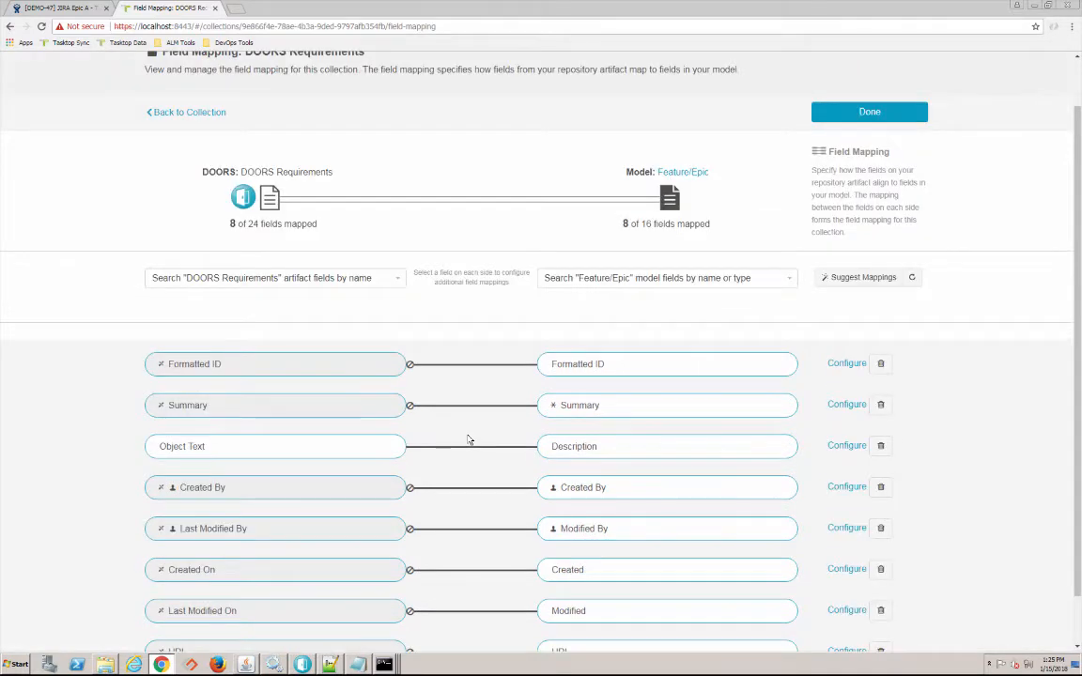
left_click(385, 279)
left_click(95, 217)
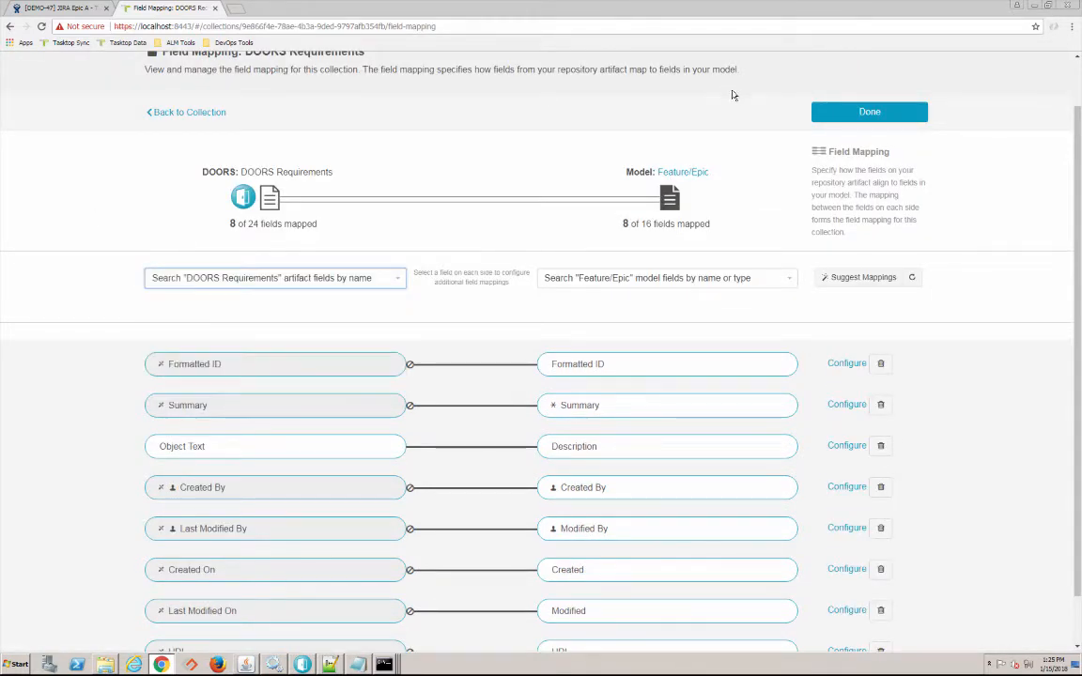
left_click(869, 113)
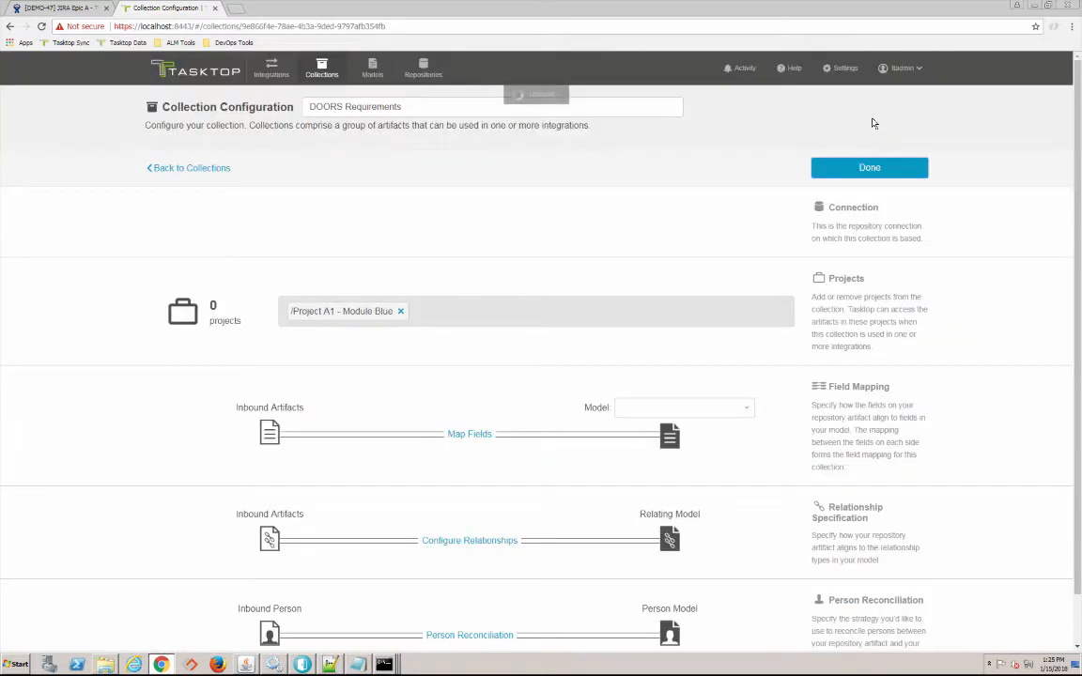
left_click(859, 167)
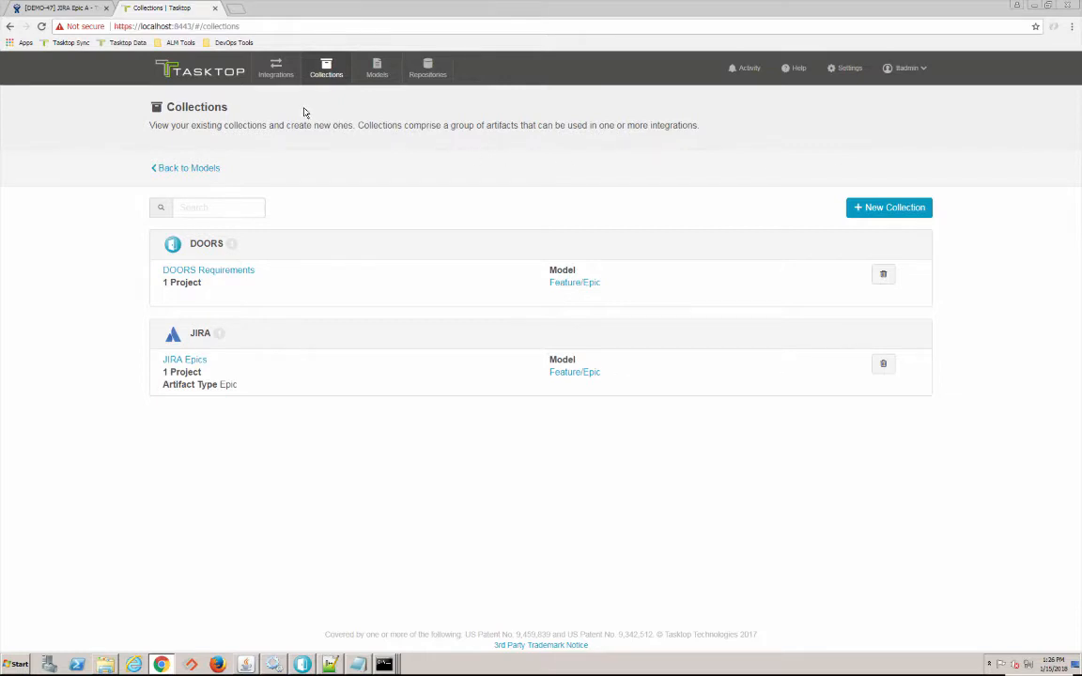
left_click(276, 82)
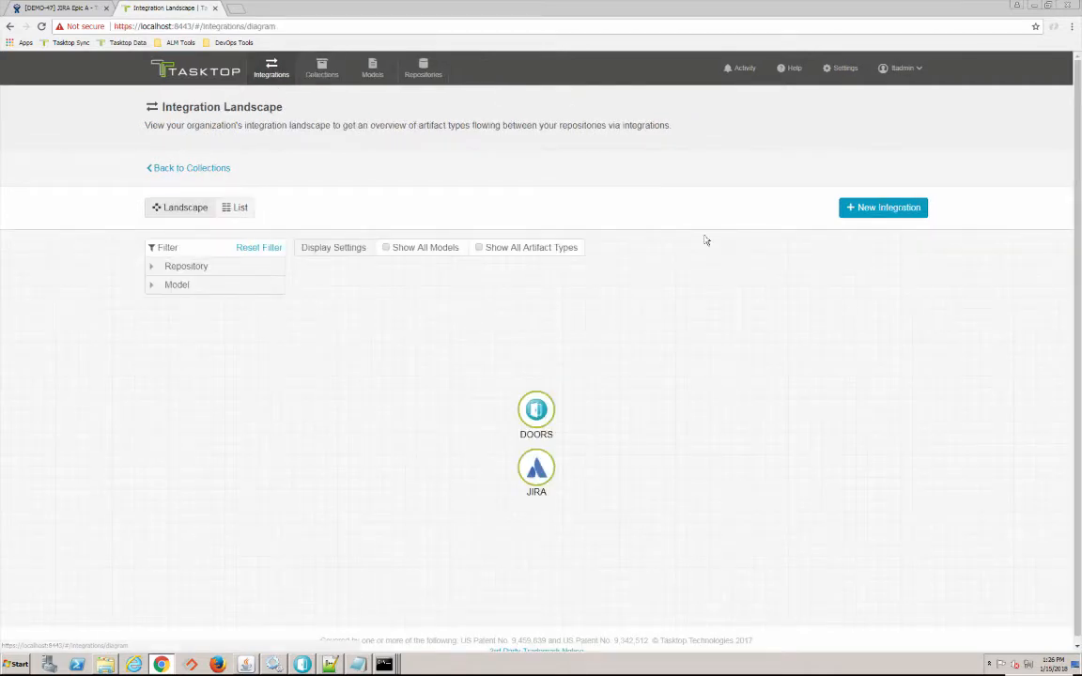
- Create a Synchronize integration named DOORS Requirements - JIRA Epics
left_click(878, 210)
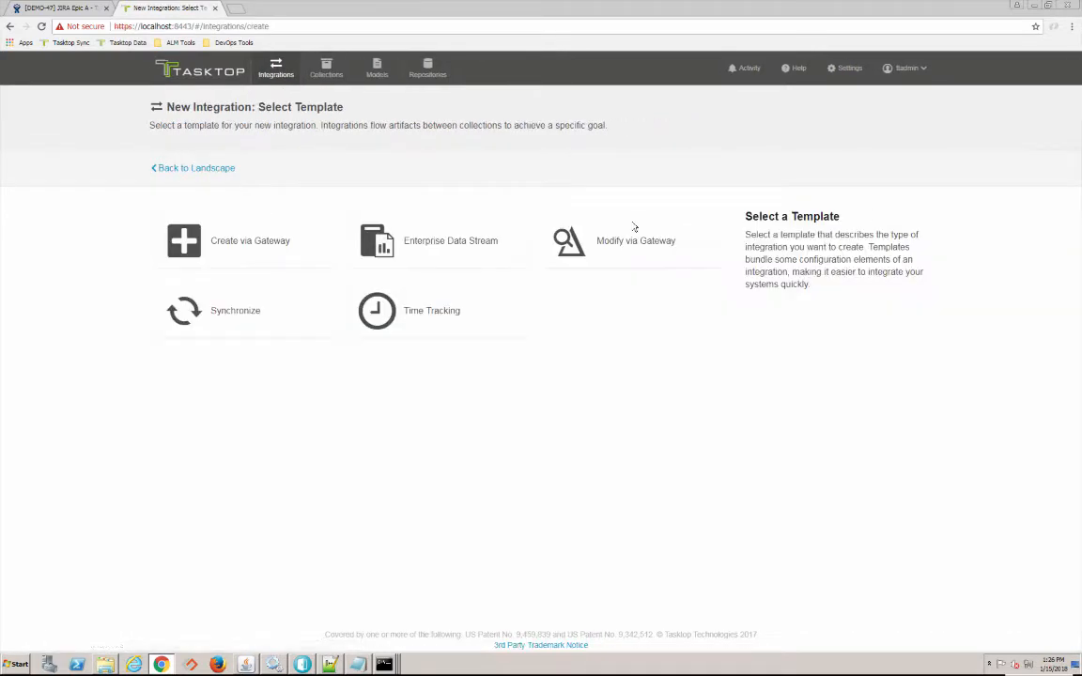
left_click(280, 328)
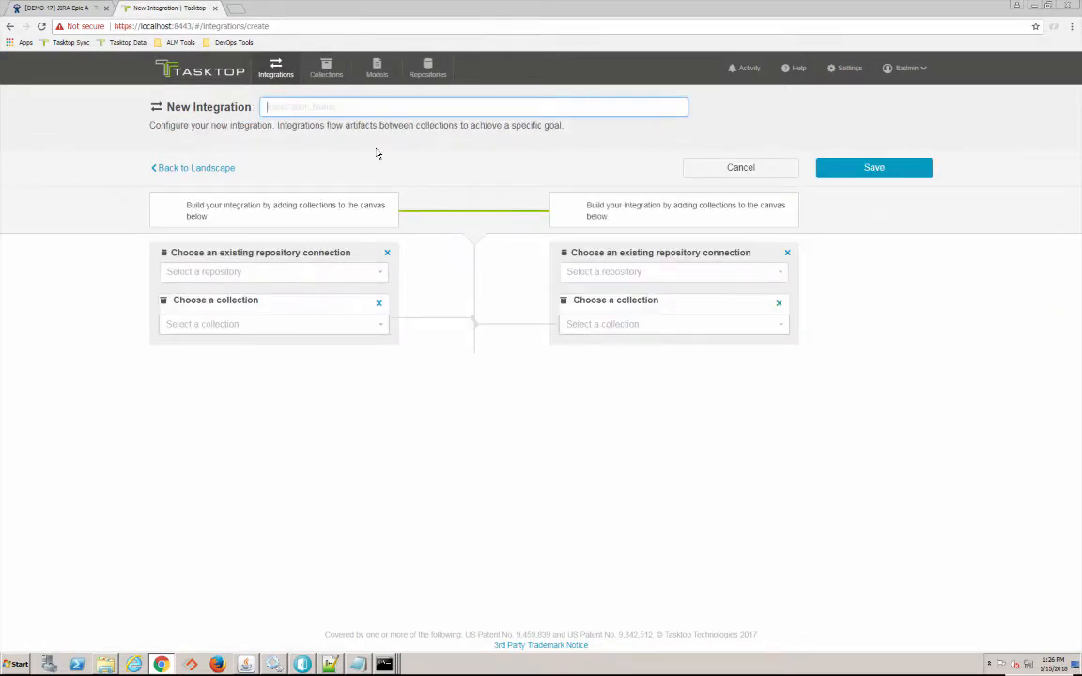
left_click(339, 109)
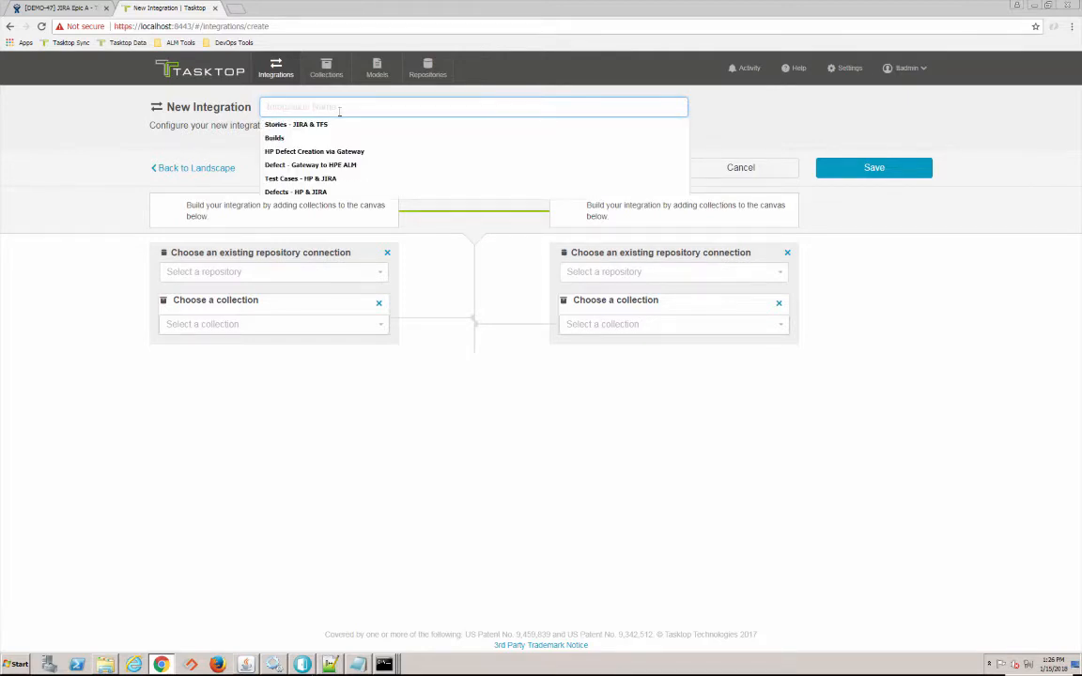
type("DOORS Requirements - JIRA Epics")
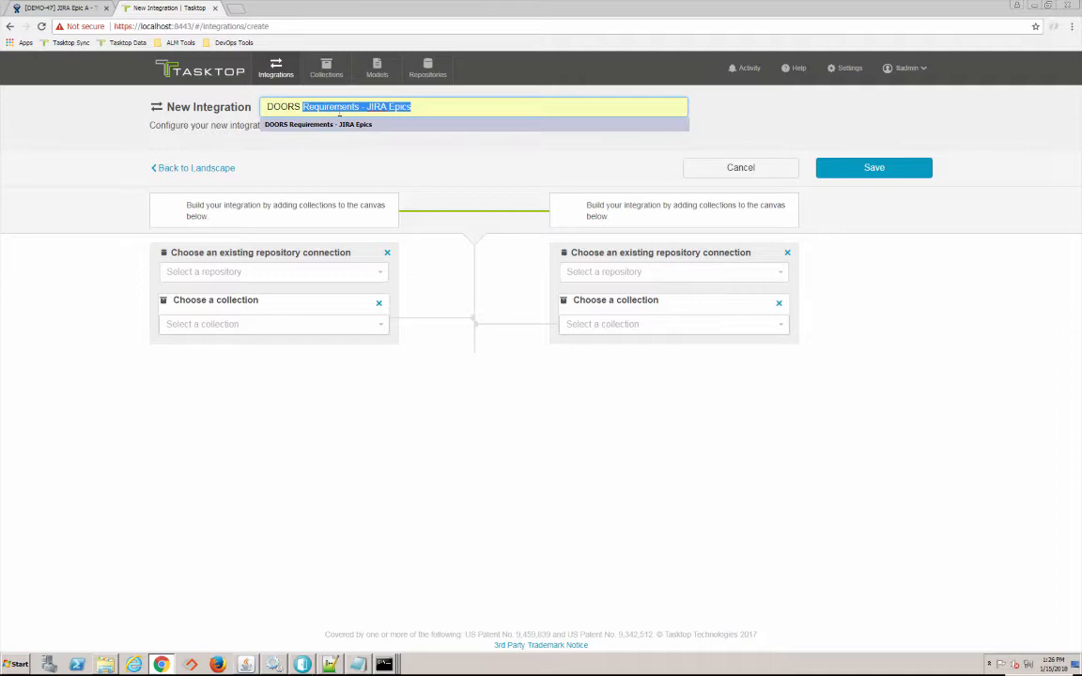
double_click(339, 116)
left_click(340, 120)
- Set the first side to the DOORS repository's DOORS Requirements collection
left_click(248, 266)
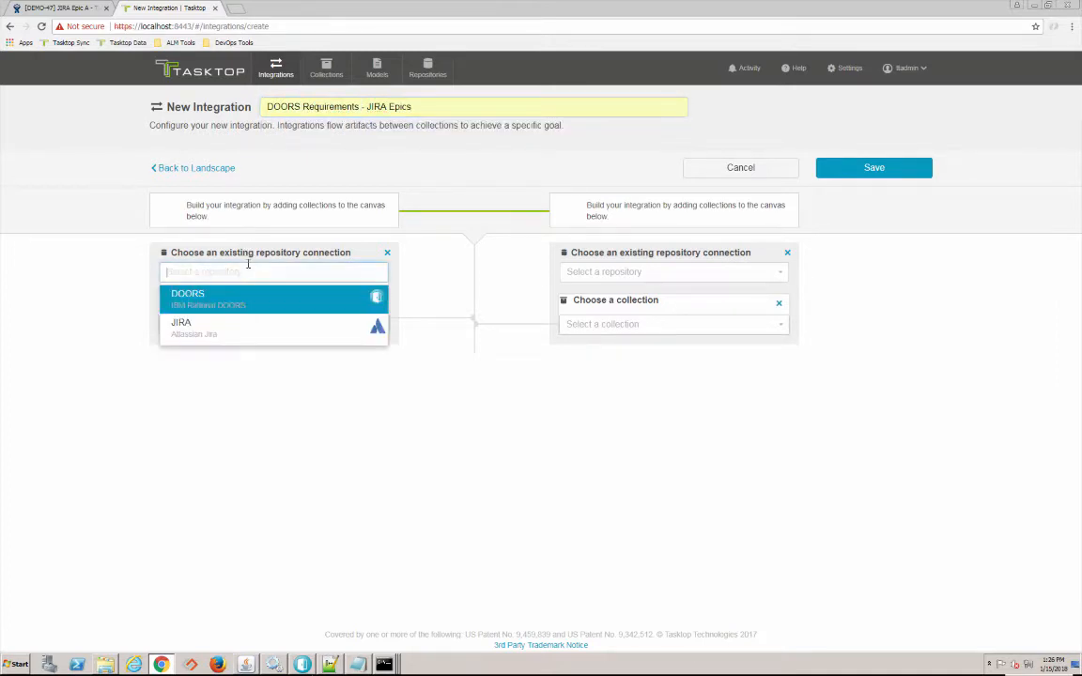
left_click(234, 295)
left_click(237, 313)
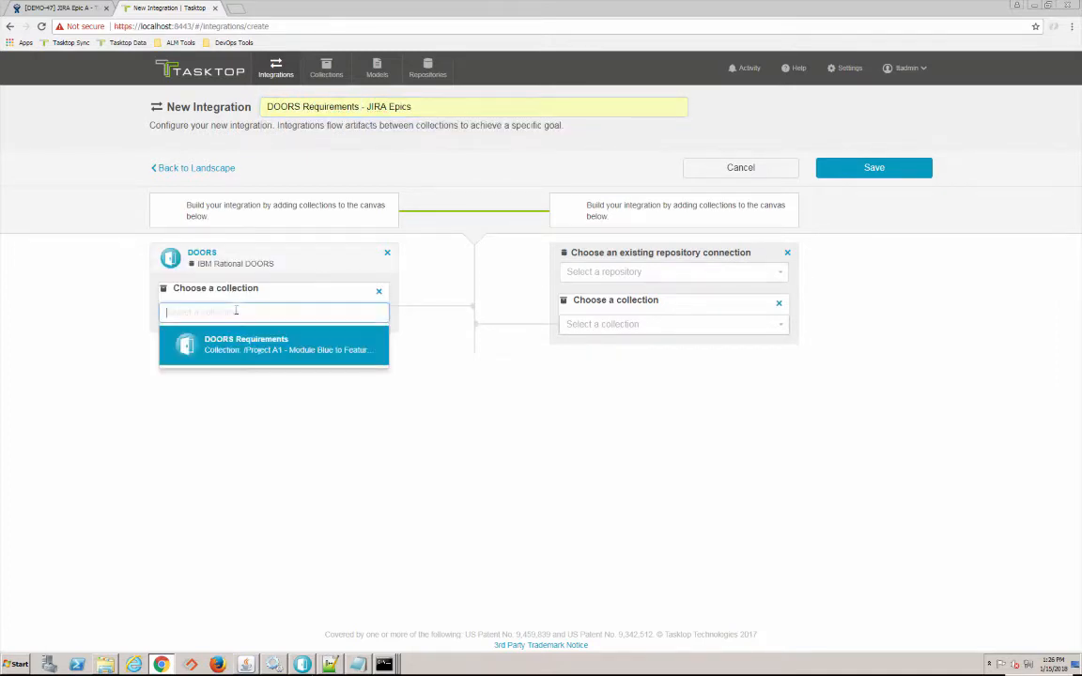
left_click(239, 354)
- Set the second side to JIRA's JIRA Epics collection, save, and view Artifact Routing
left_click(579, 272)
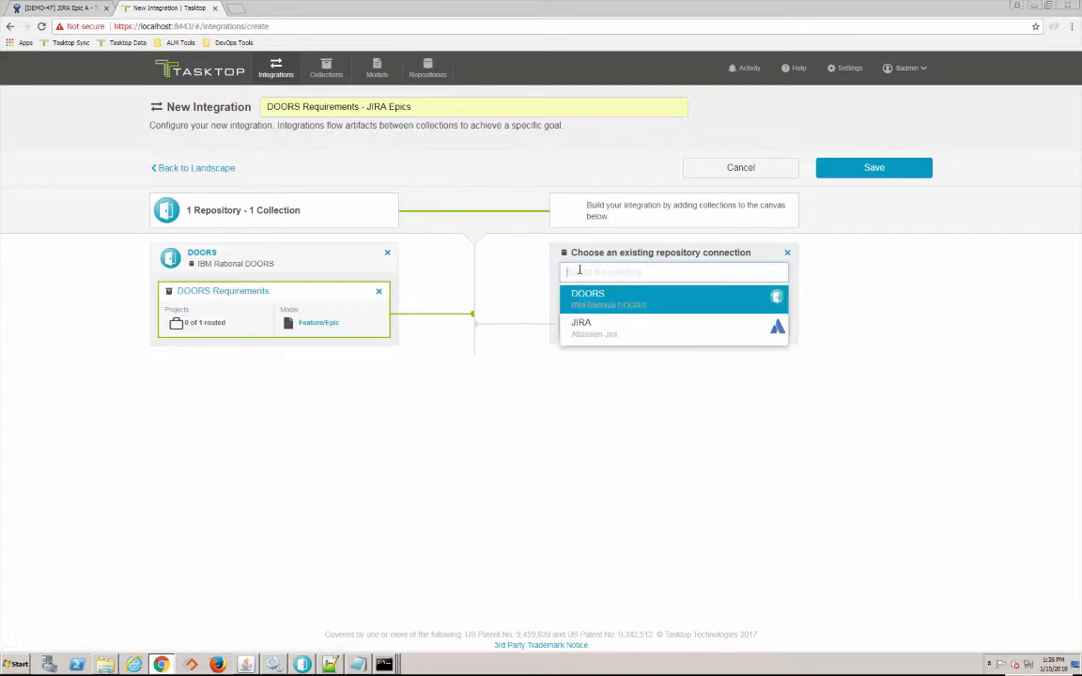
left_click(583, 308)
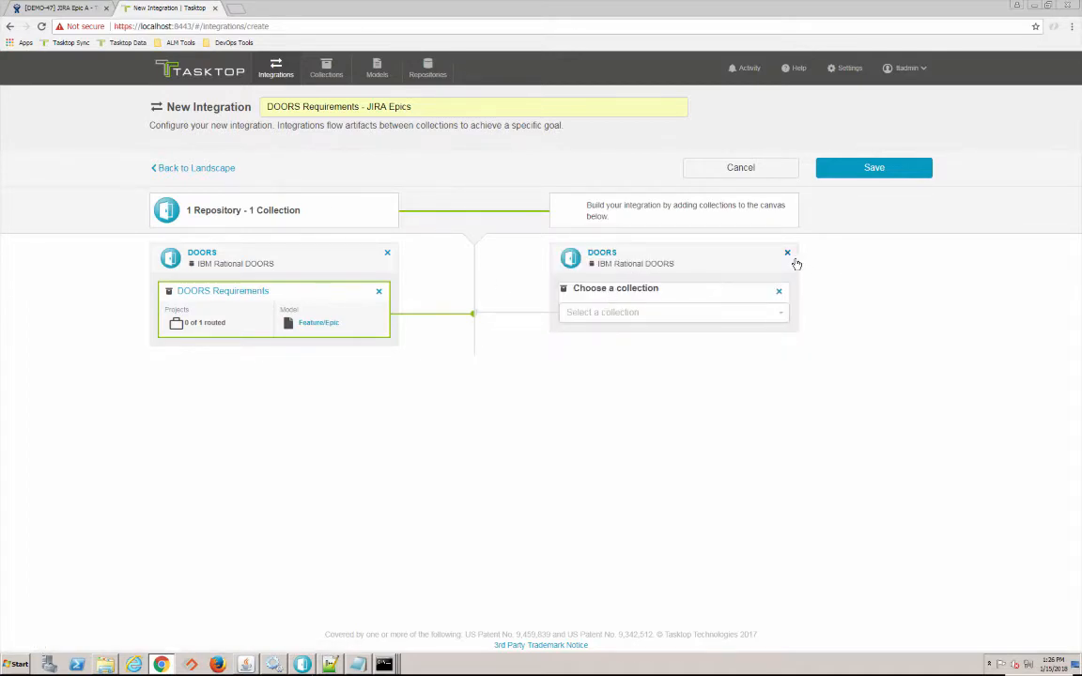
left_click(787, 252)
left_click(761, 274)
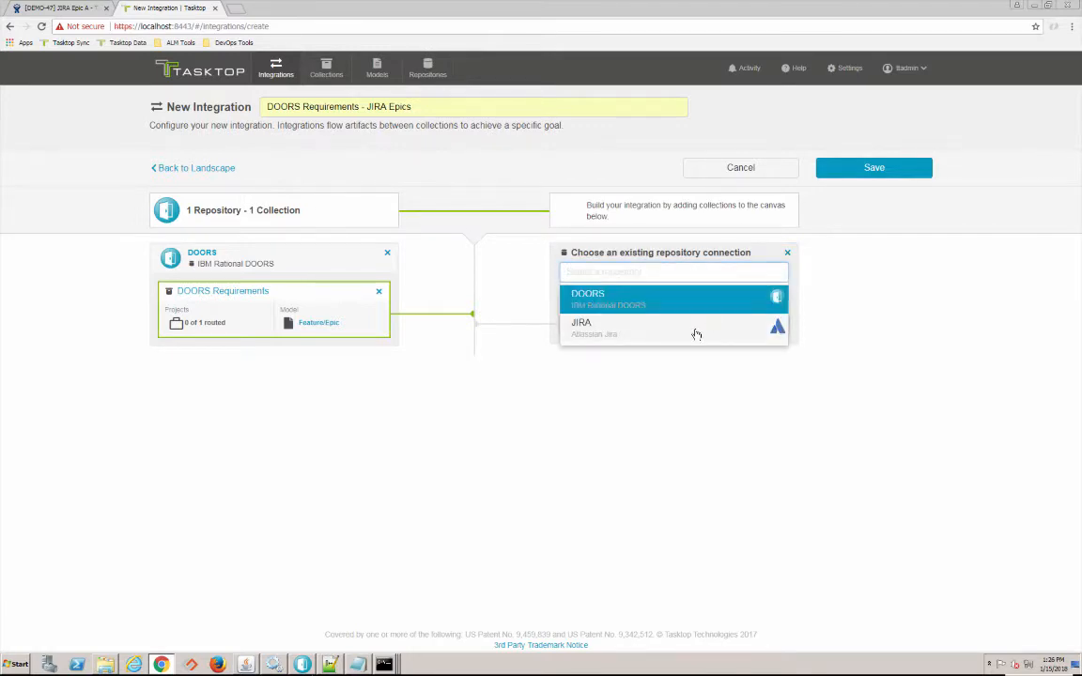
left_click(693, 330)
left_click(674, 316)
left_click(660, 345)
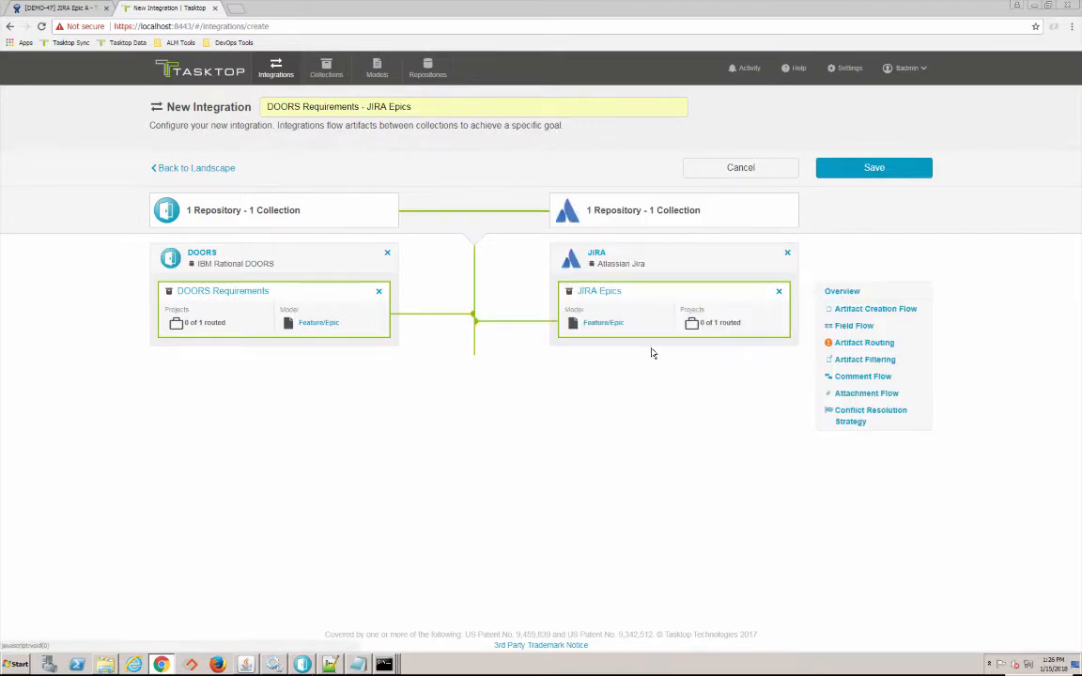
left_click(853, 169)
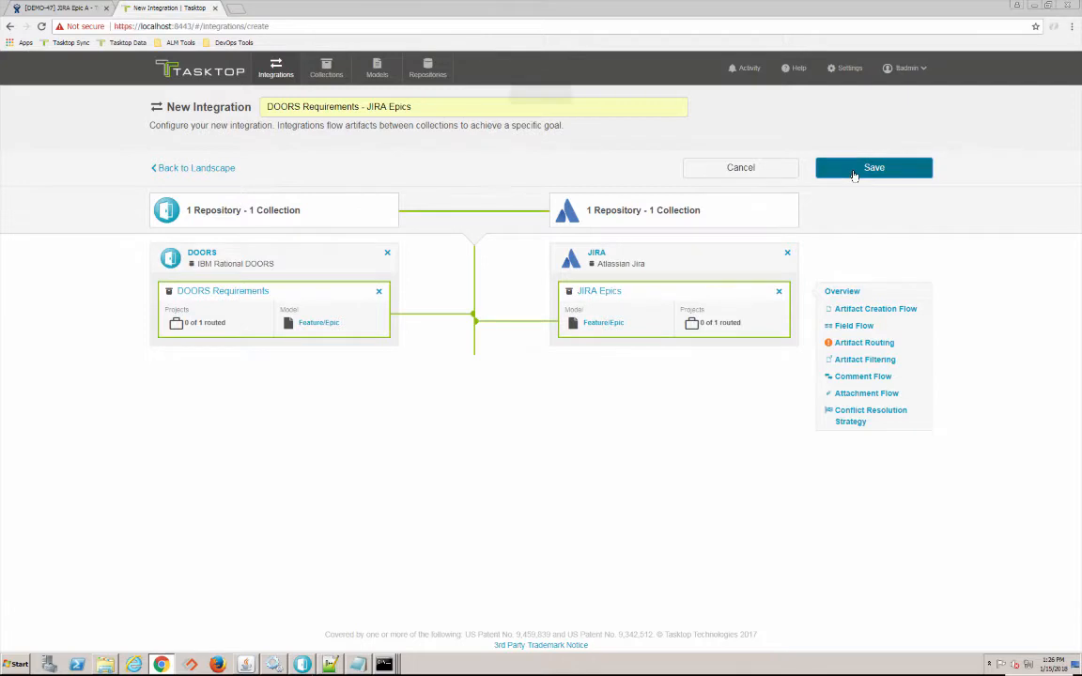
left_click(858, 344)
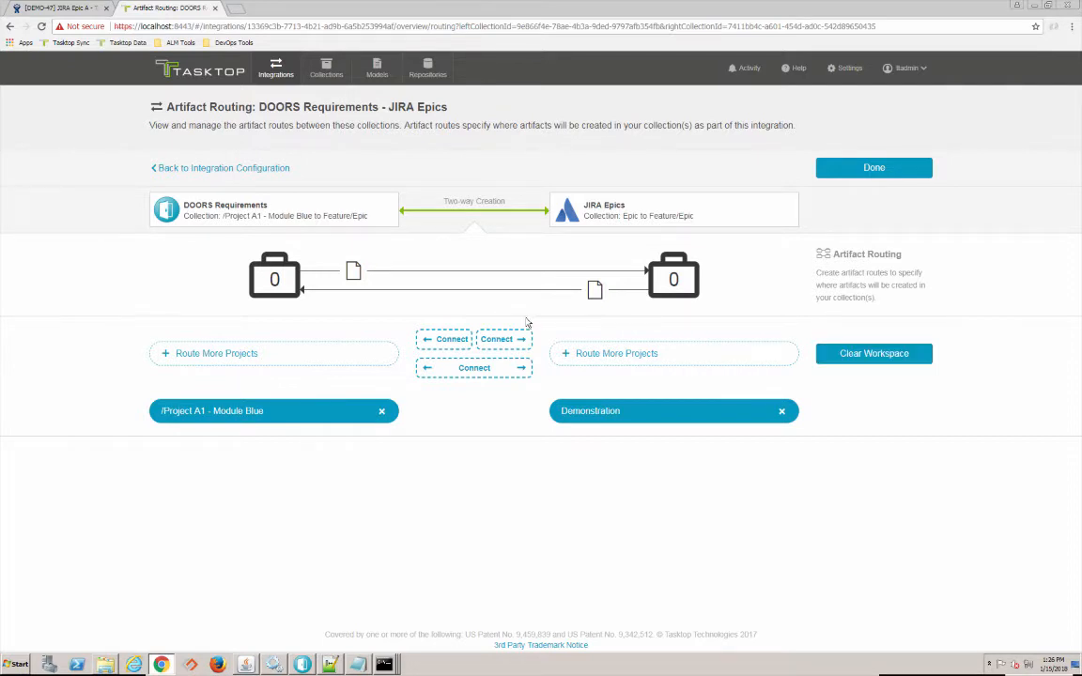
- Route /Project A1 - Module Blue to Demonstration and make artifact creation one-way from DOORS to JIRA
left_click(503, 339)
left_click(862, 168)
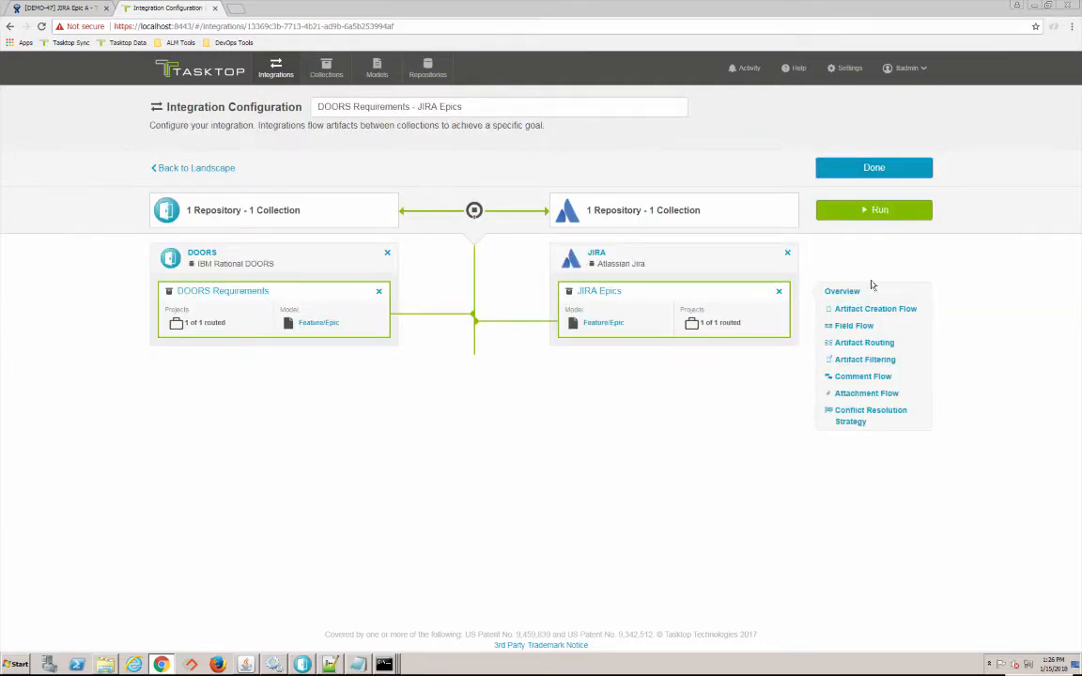
left_click(875, 311)
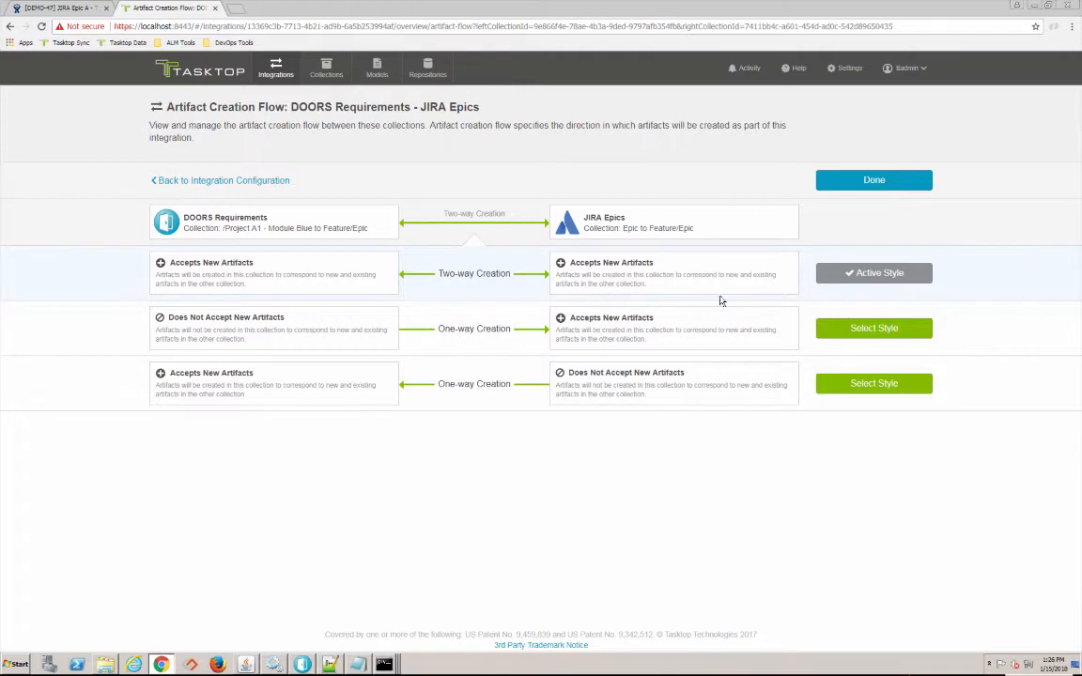
left_click(872, 330)
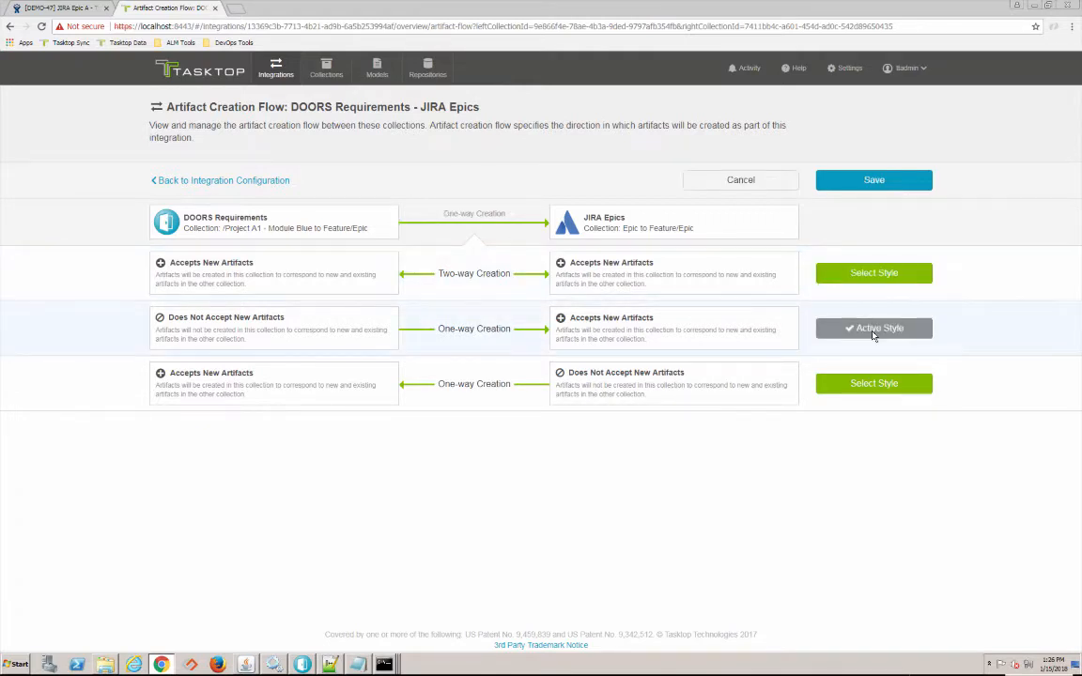
left_click(876, 179)
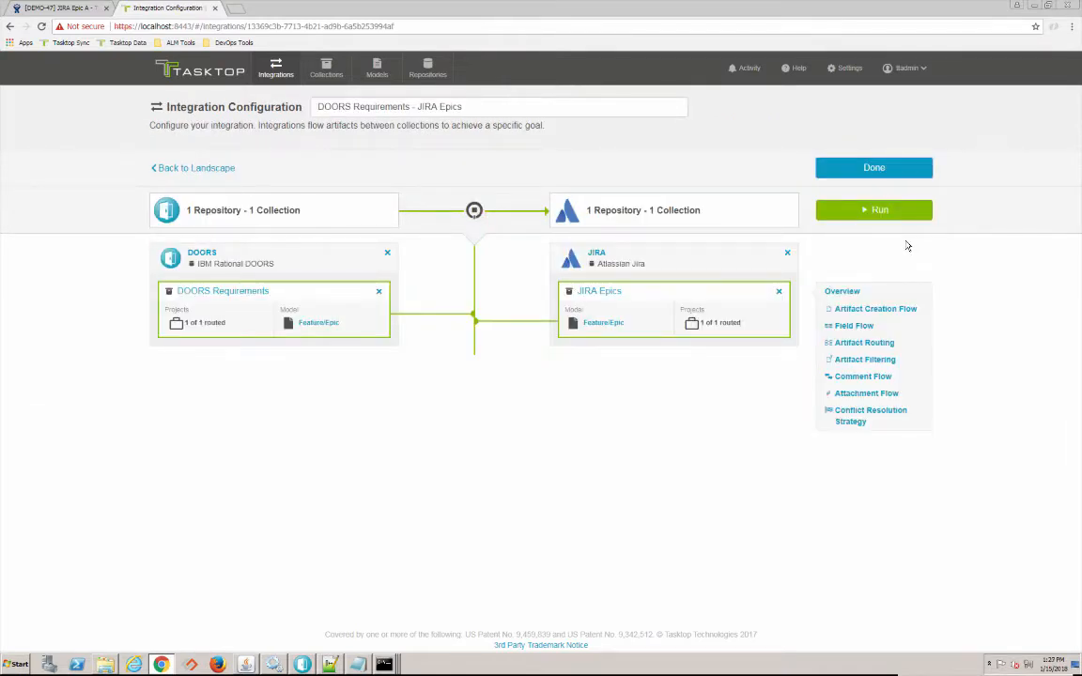
- Review the 21 mapped fields in Field Flow, then go to the Collections list
left_click(860, 330)
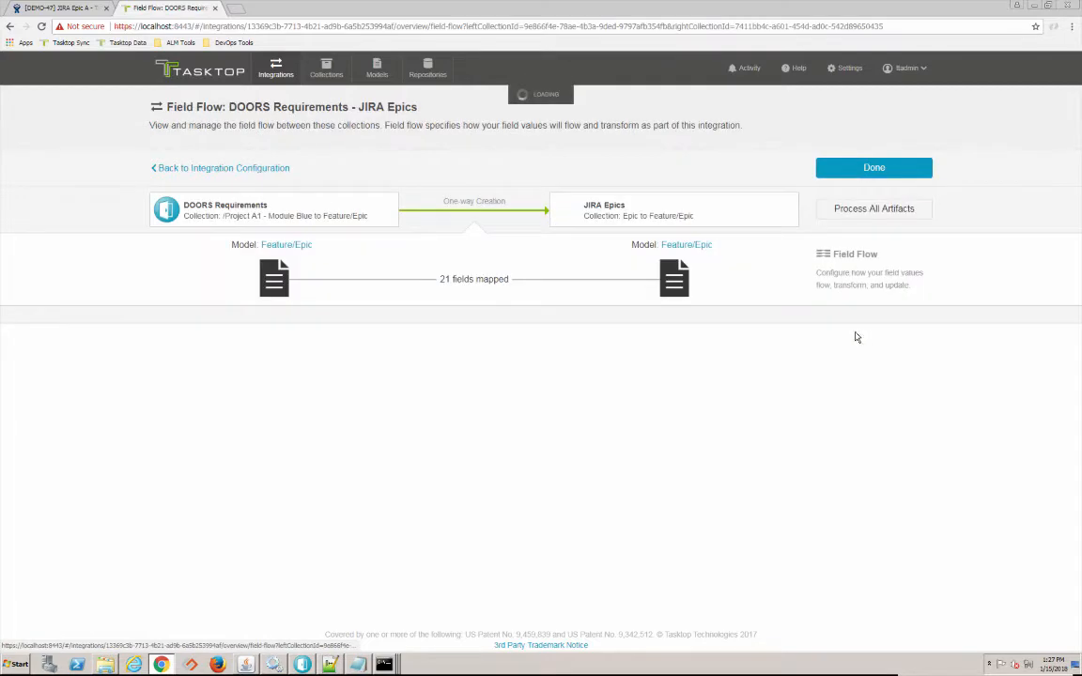
scroll(652, 335, "down", 2)
scroll(652, 335, "down", 1)
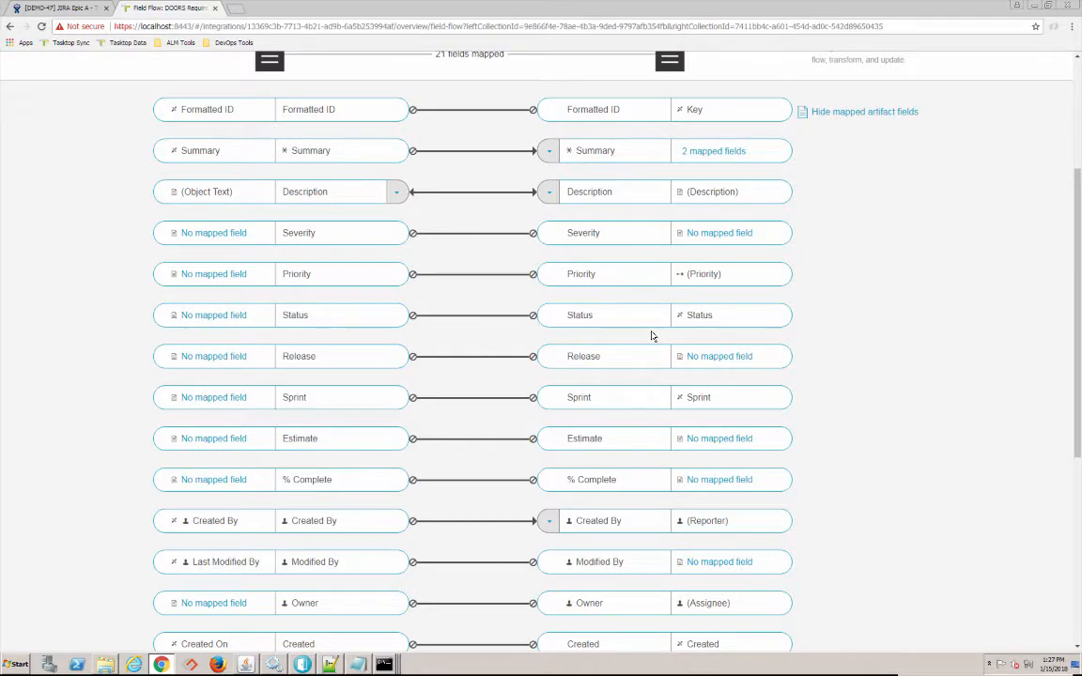
scroll(652, 336, "up", 1)
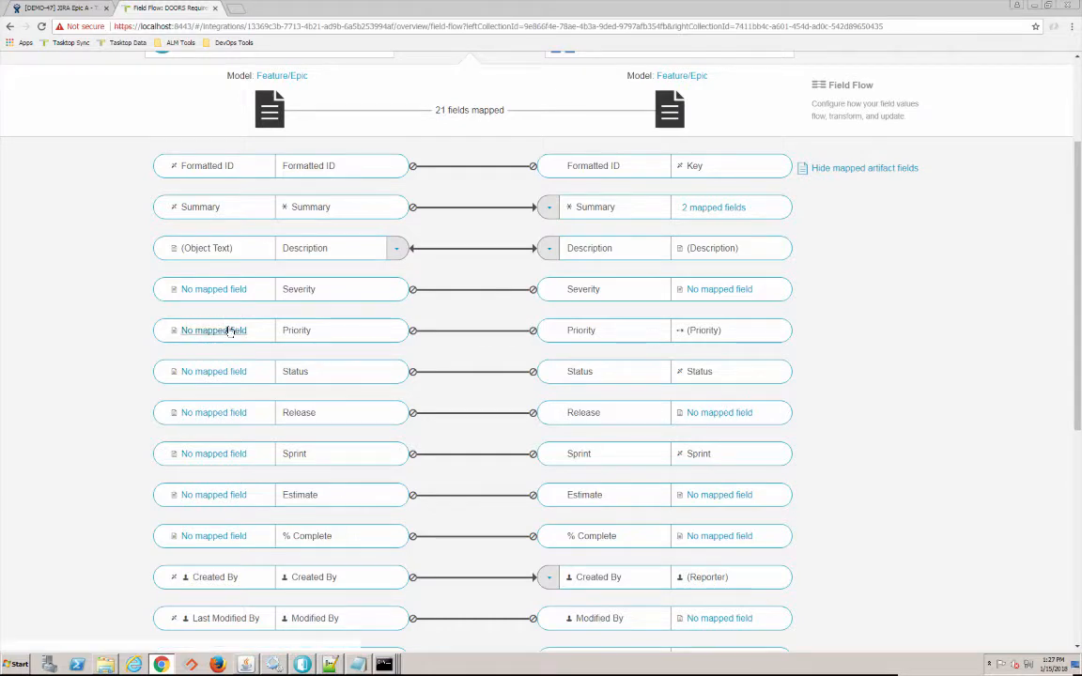
scroll(489, 360, "up", 3)
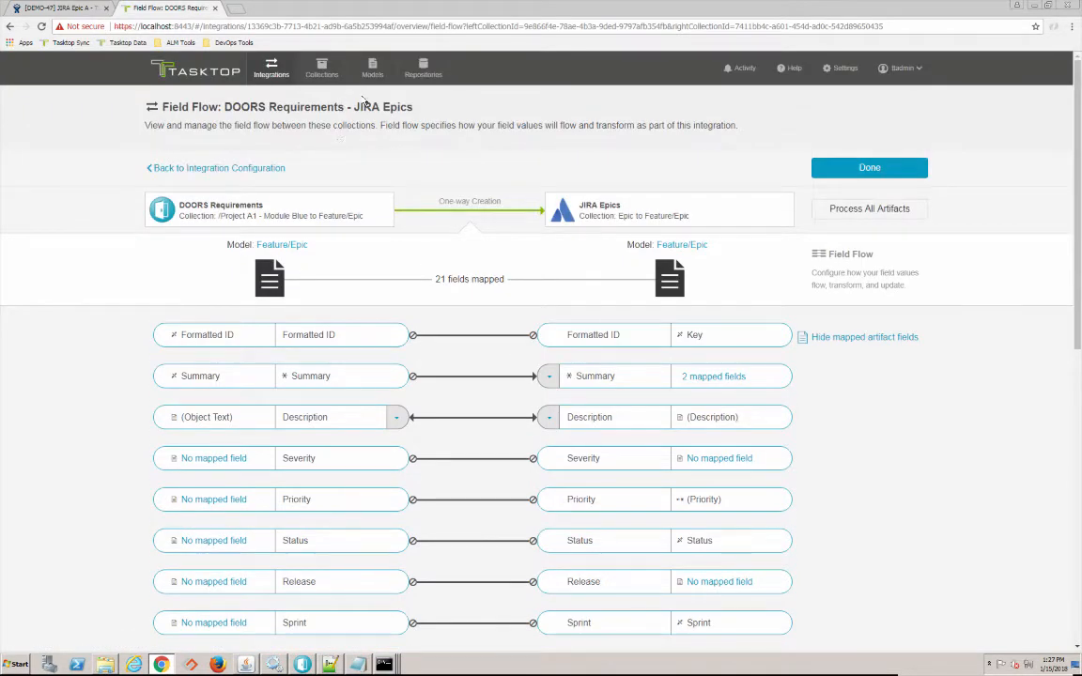
left_click(320, 71)
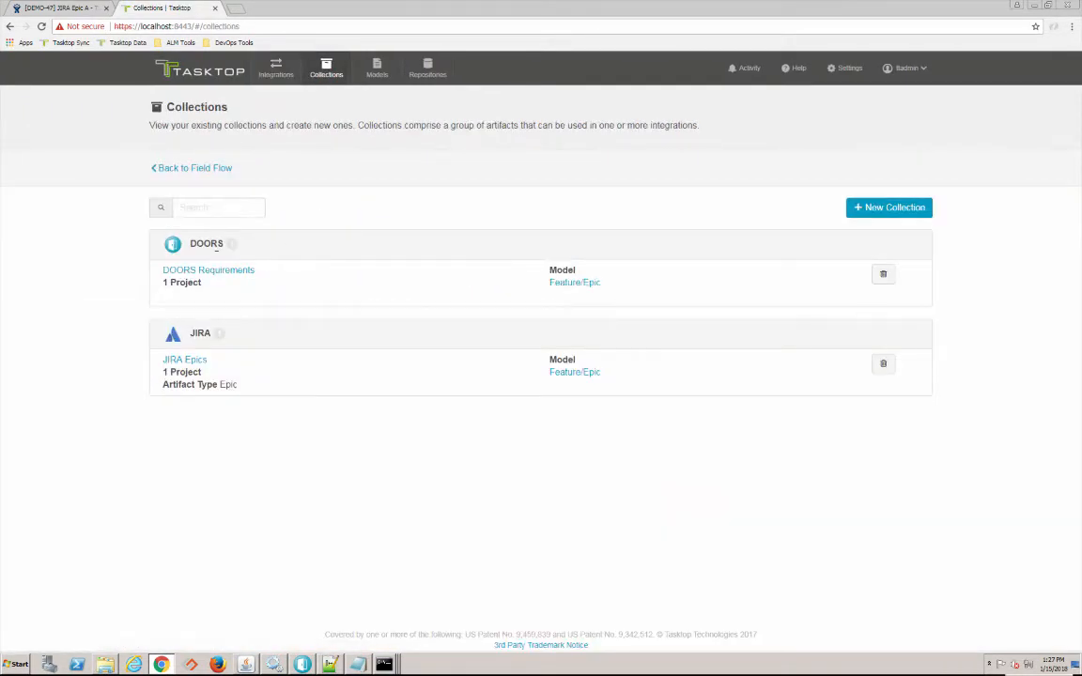
- Replace the JIRA Epics Priority mapping with the constant value Minor
left_click(184, 361)
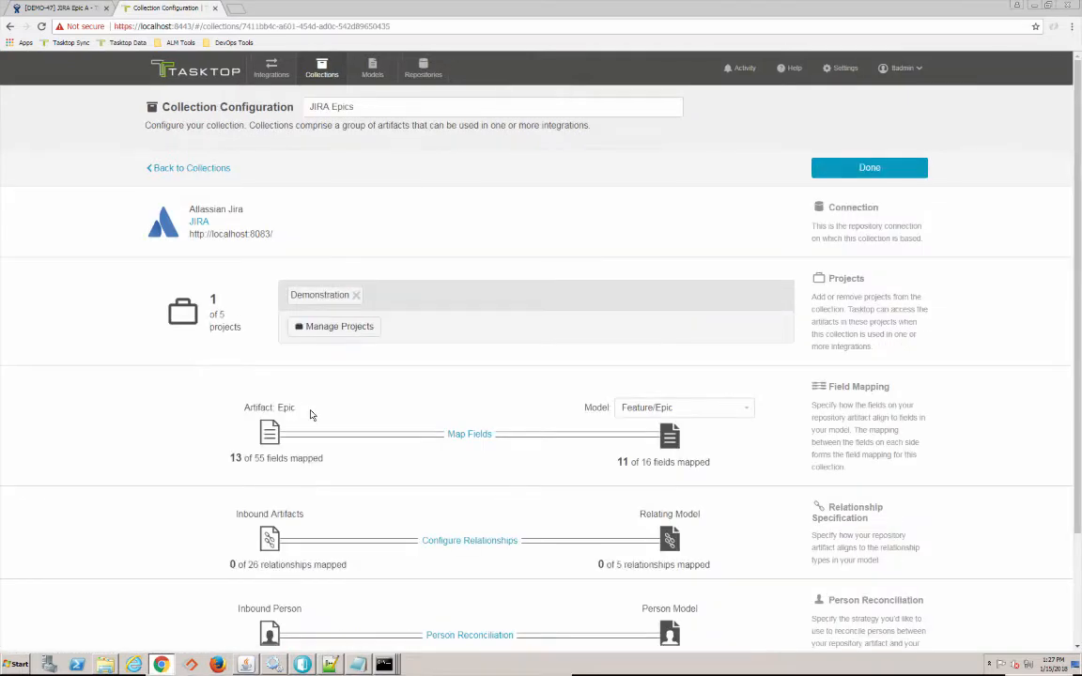
left_click(457, 438)
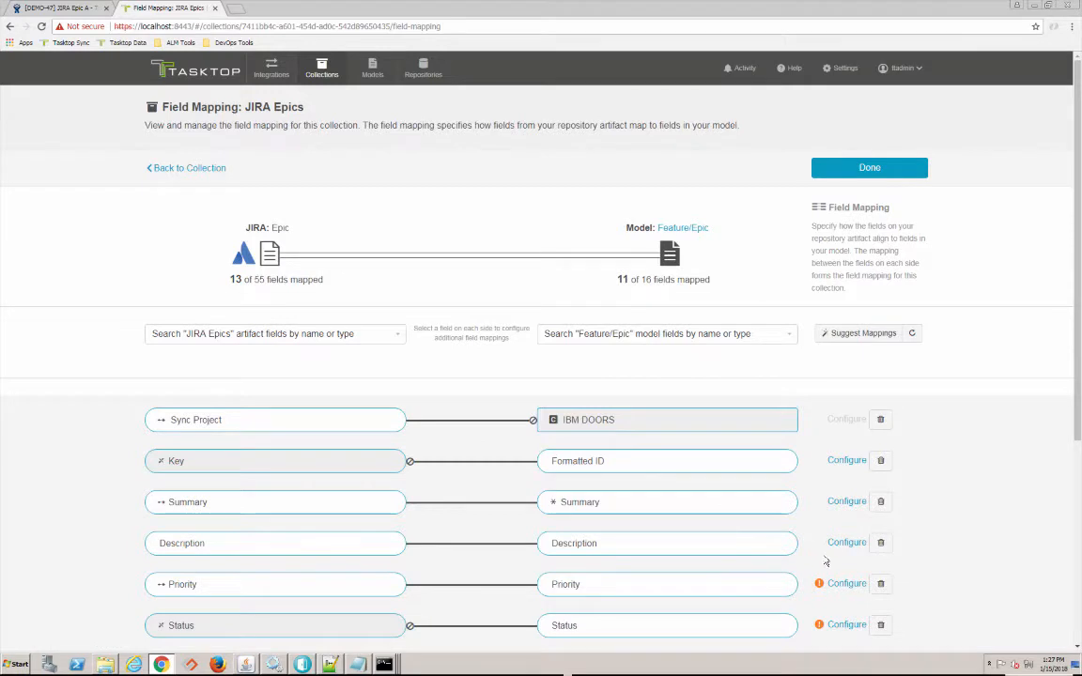
left_click(880, 583)
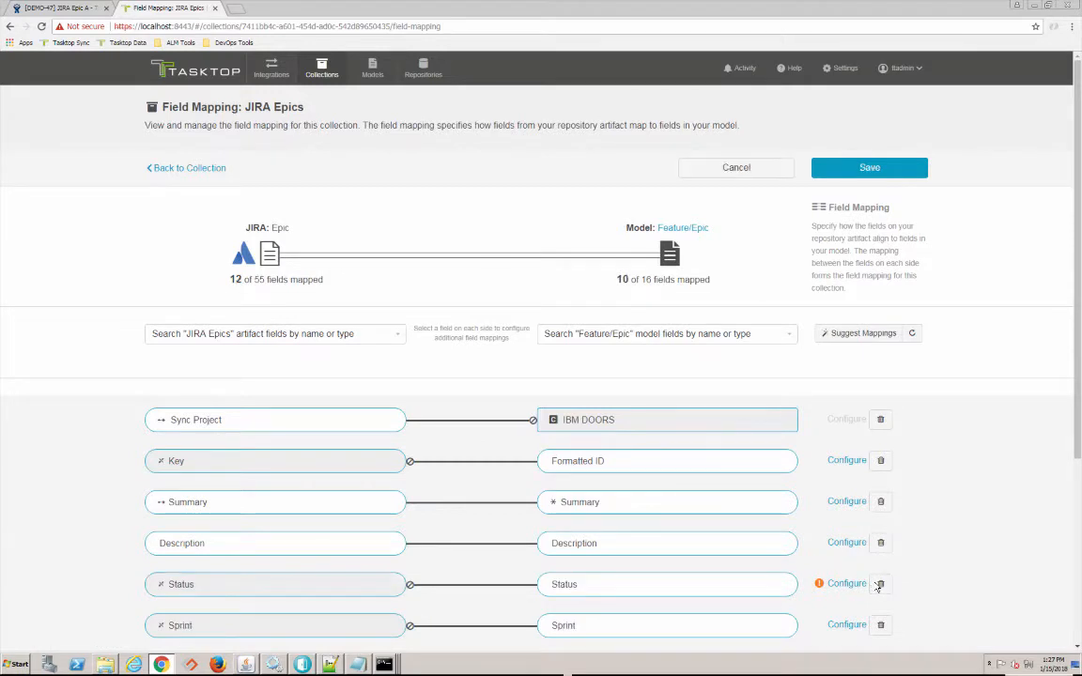
left_click(347, 335)
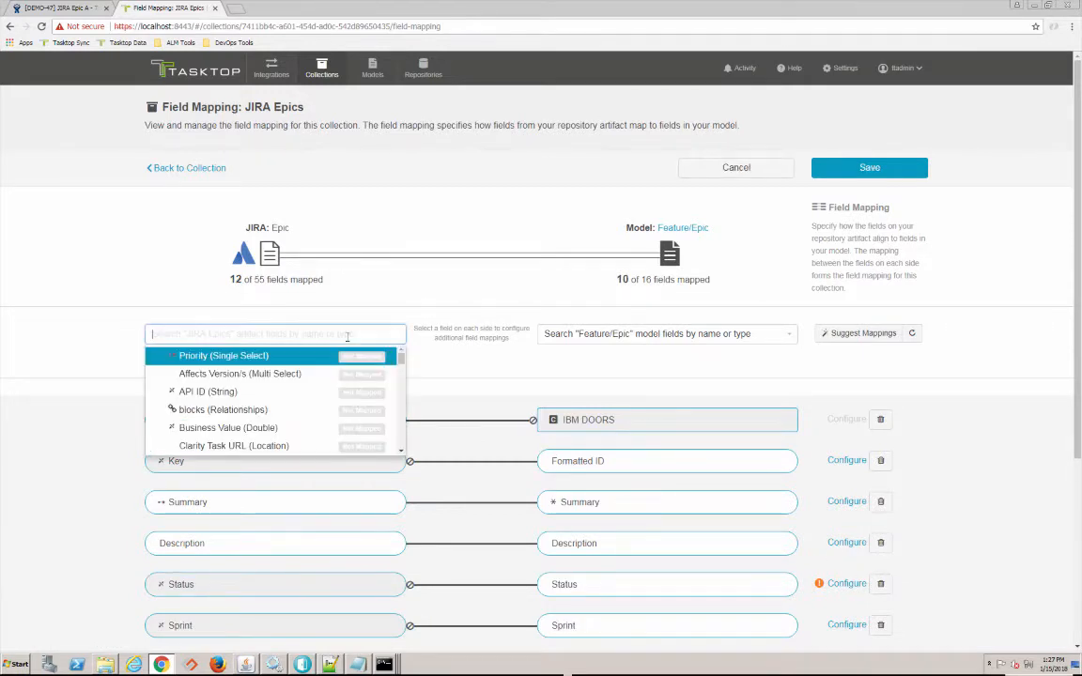
left_click(282, 355)
left_click(581, 333)
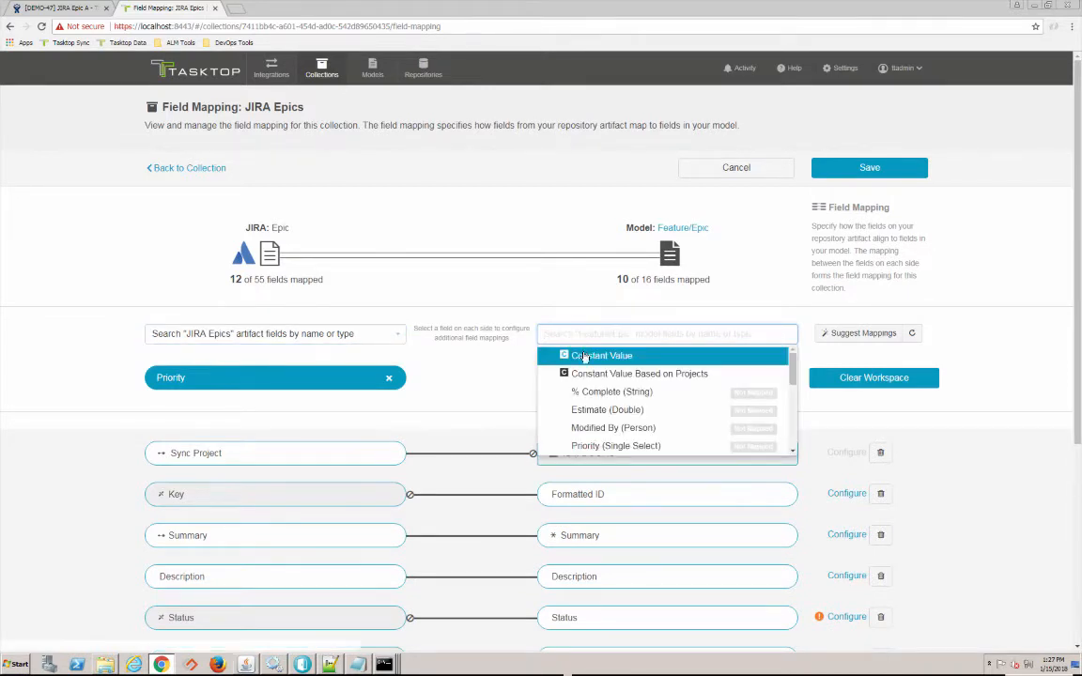
left_click(610, 356)
left_click(585, 377)
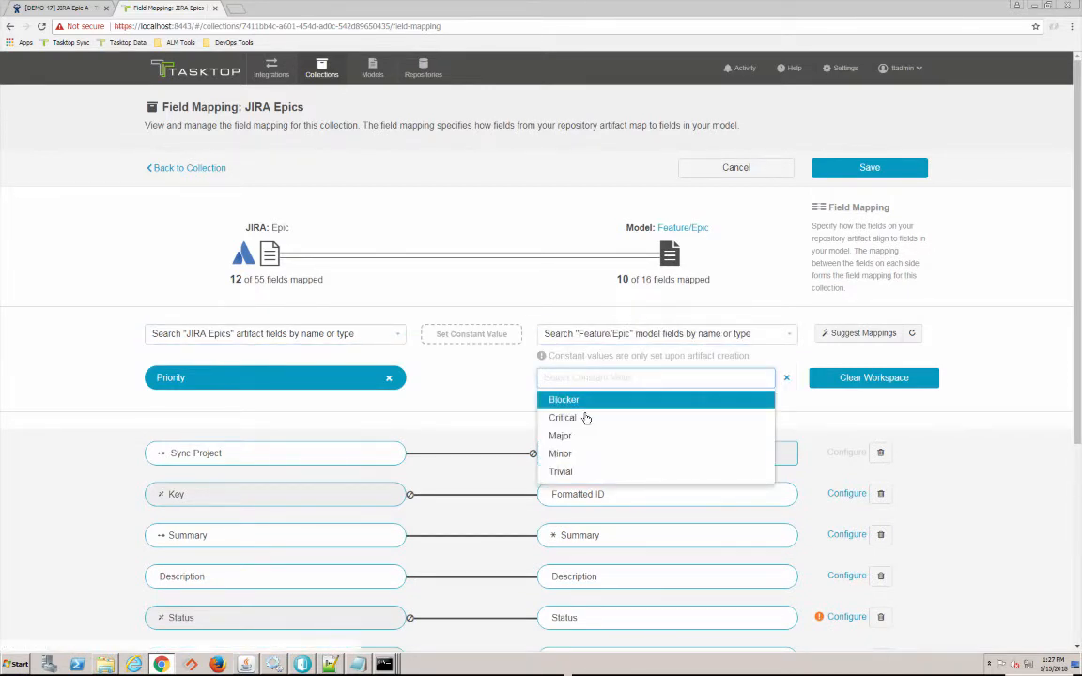
left_click(574, 455)
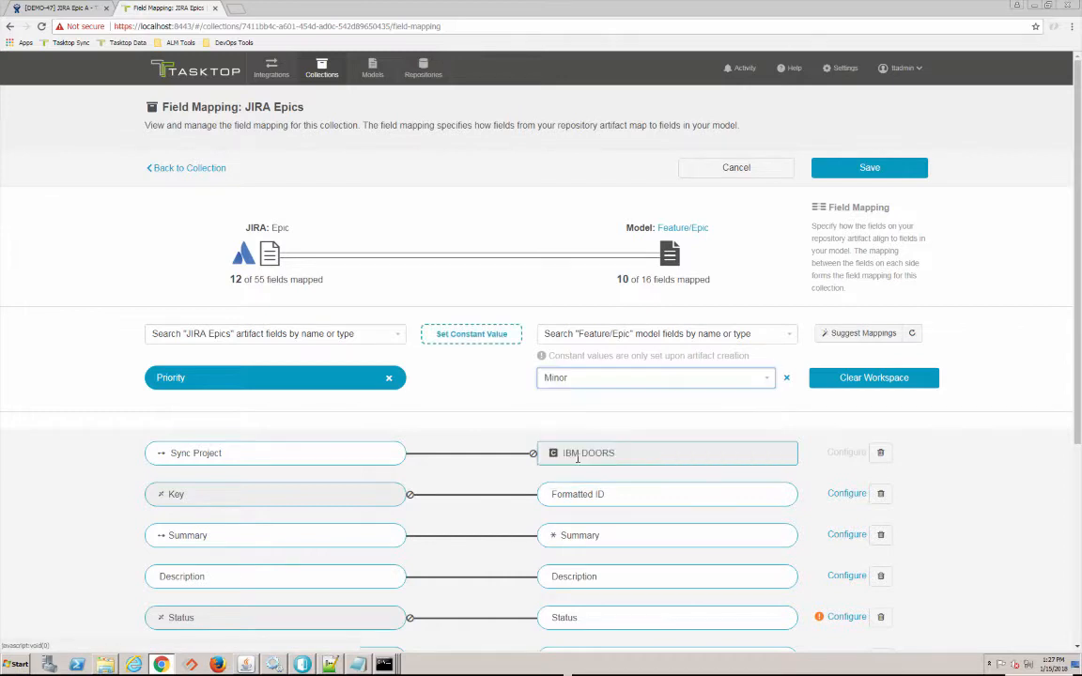
left_click(475, 335)
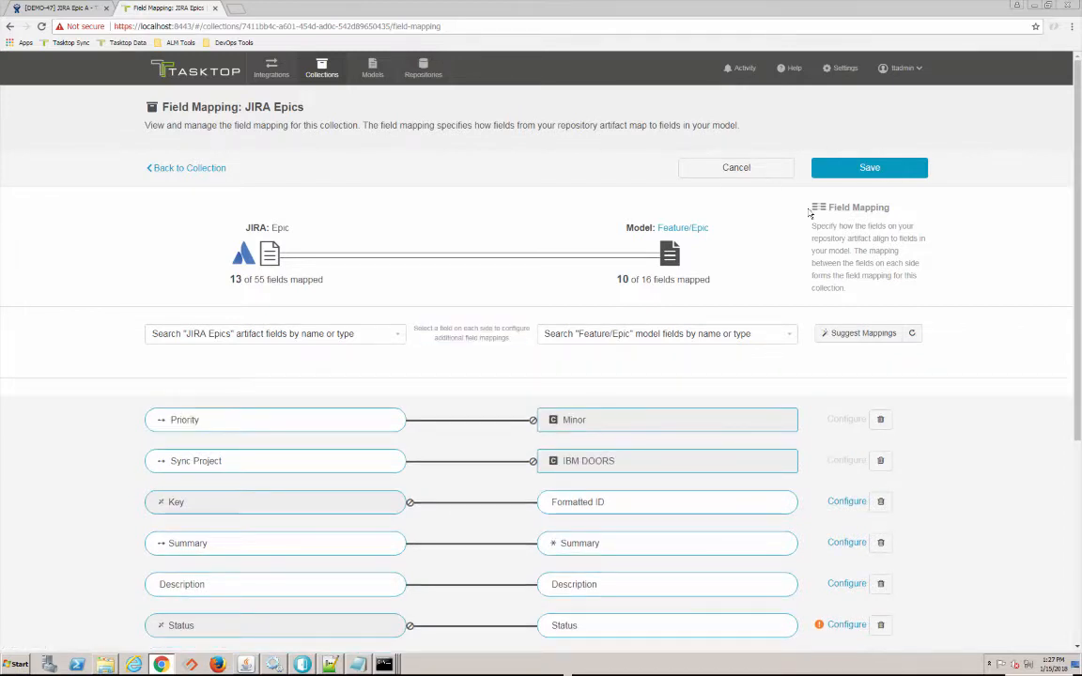
- Save the field mapping and finish the JIRA Epics collection configuration
left_click(881, 169)
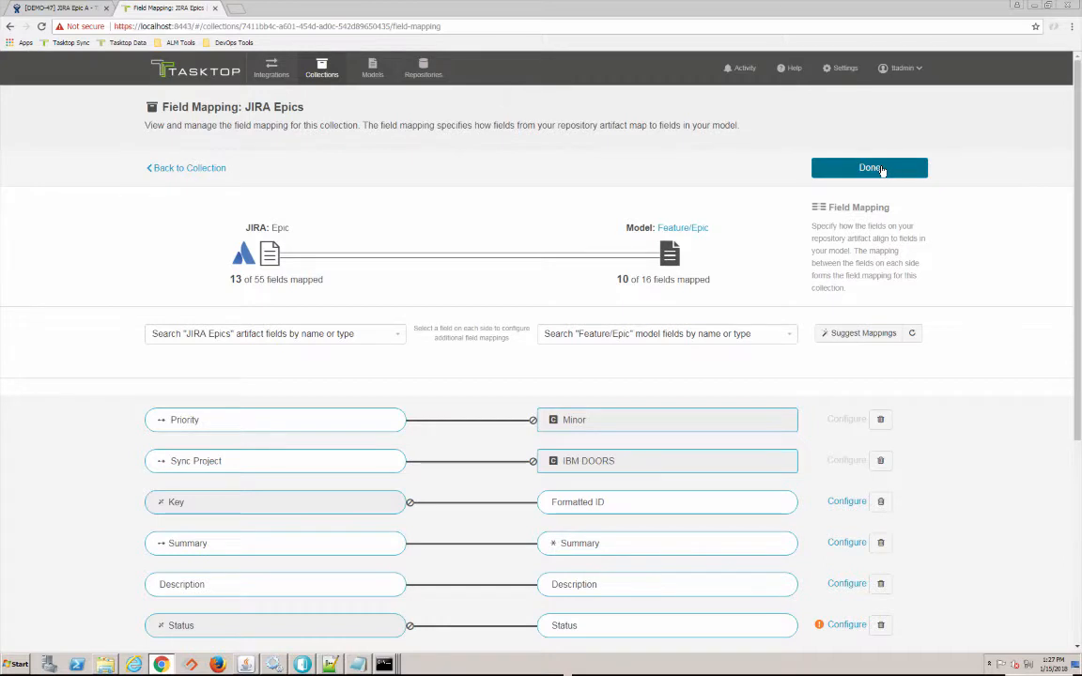
left_click(871, 168)
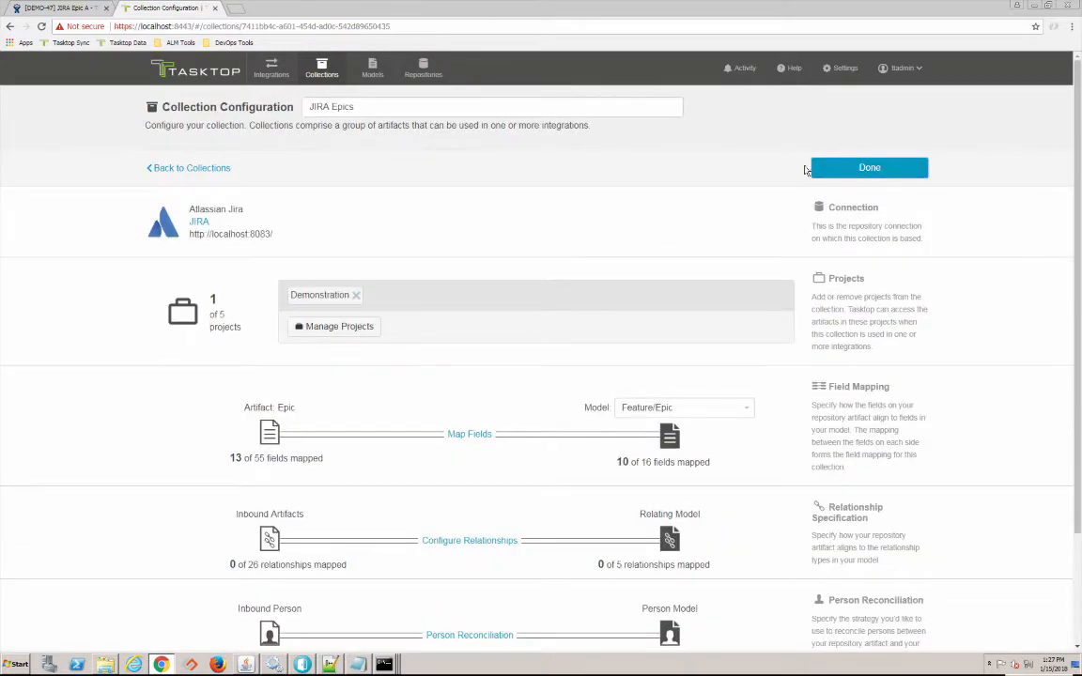
left_click(855, 169)
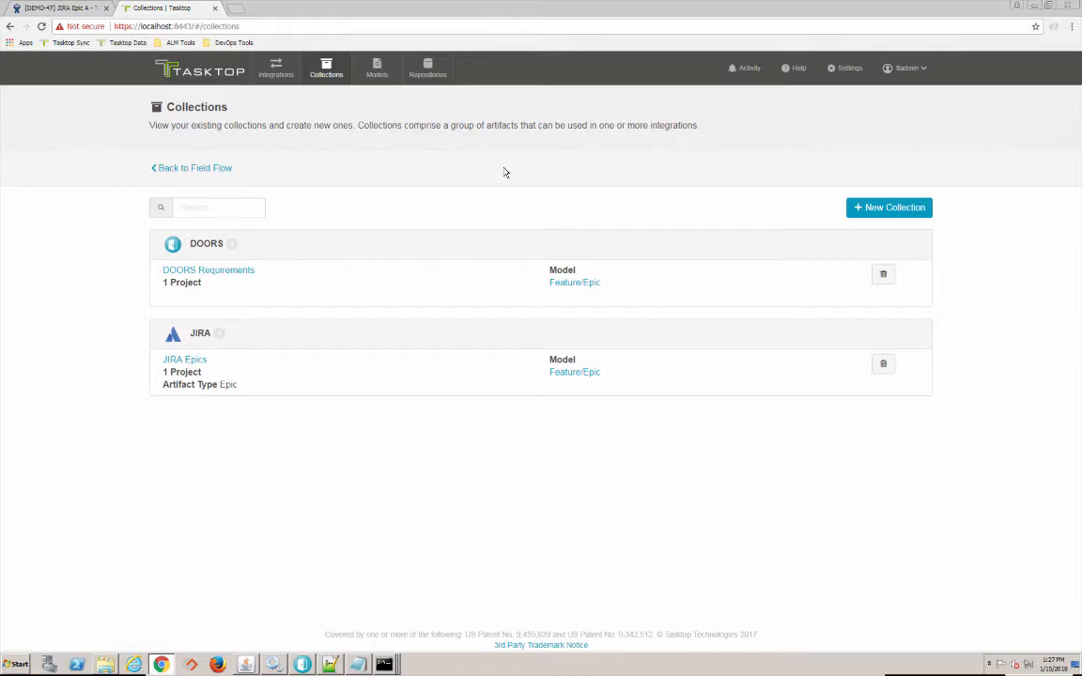
key("alt+Tab")
key("alt+Tab")
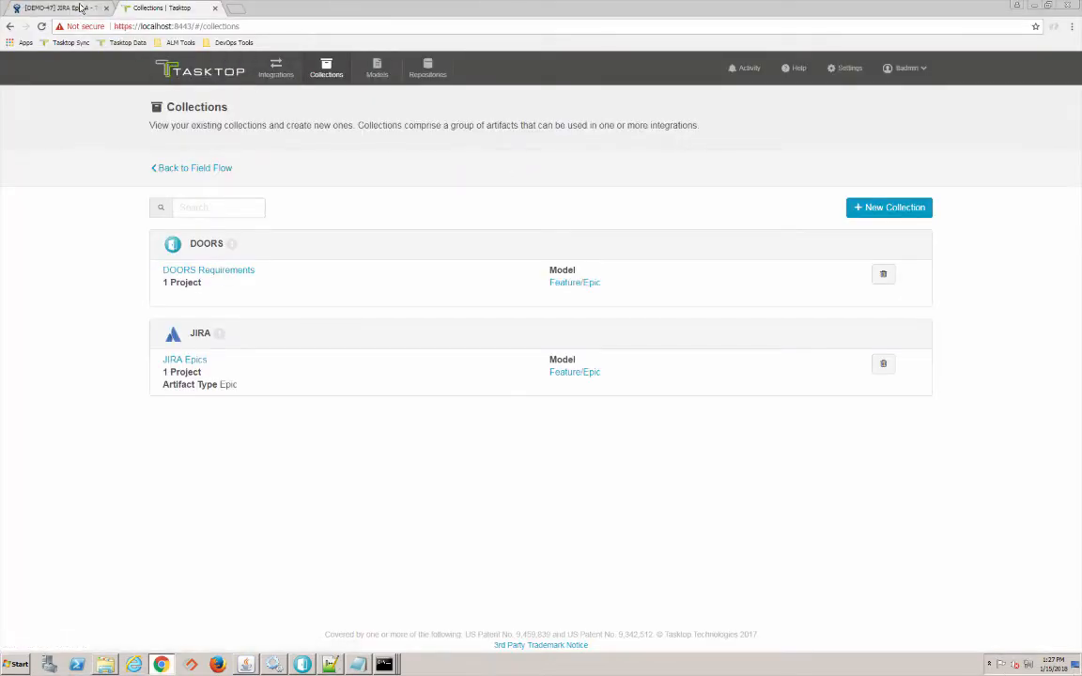
- Reload the JIRA Epic A (DEMO-47) issue page under the All IBM DOORS Epics filter
left_click(73, 8)
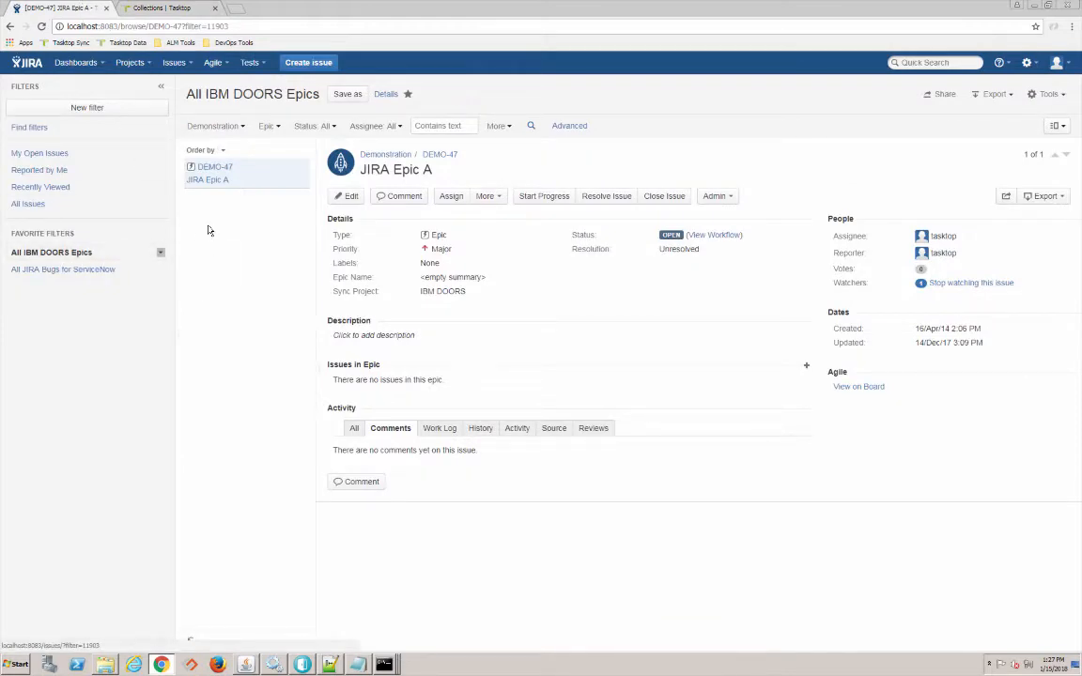
left_click(43, 28)
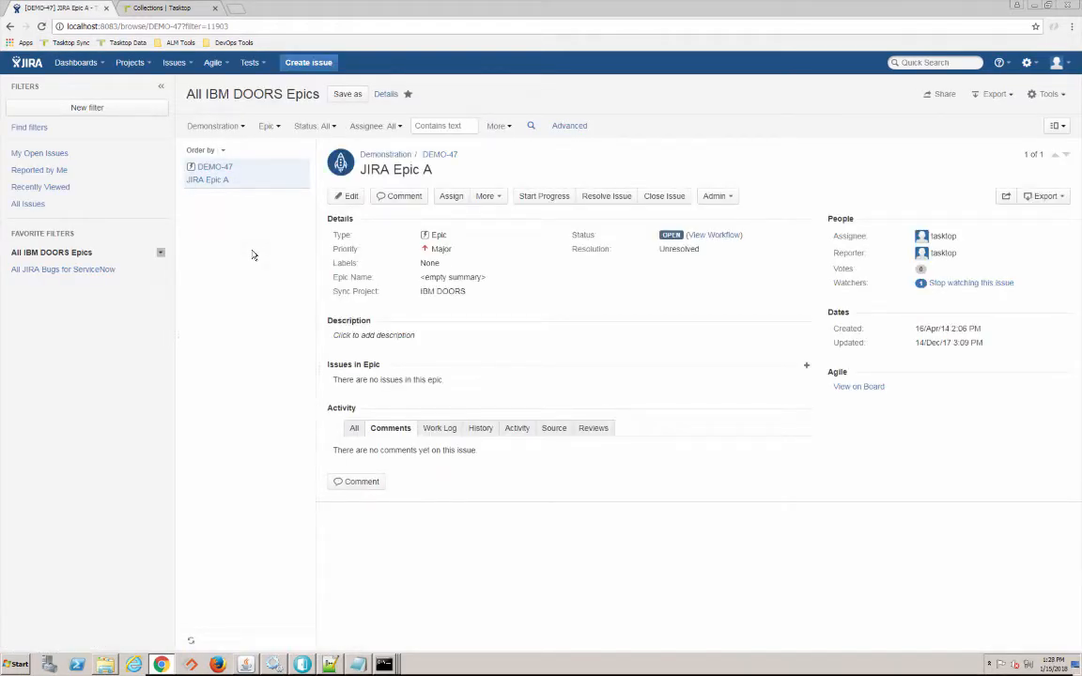
key("alt+Tab")
key("alt+Tab")
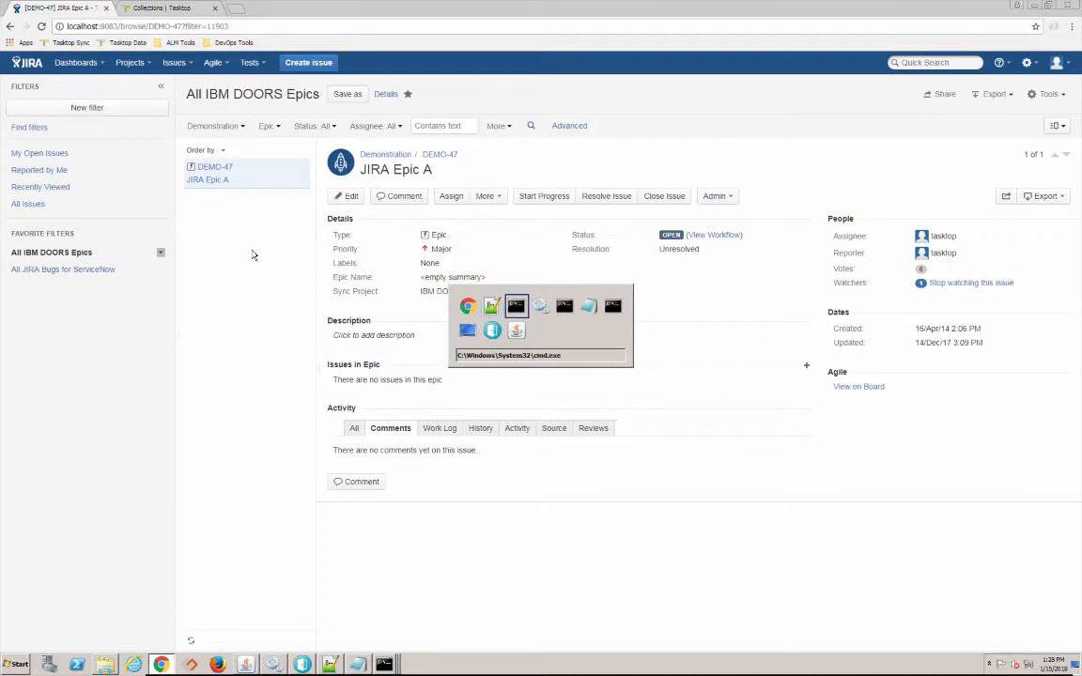
key("alt+Tab")
key("alt+Tab")
key("alt+Tab")
key("alt+Tab")
key("alt+Tab")
key("alt+Tab")
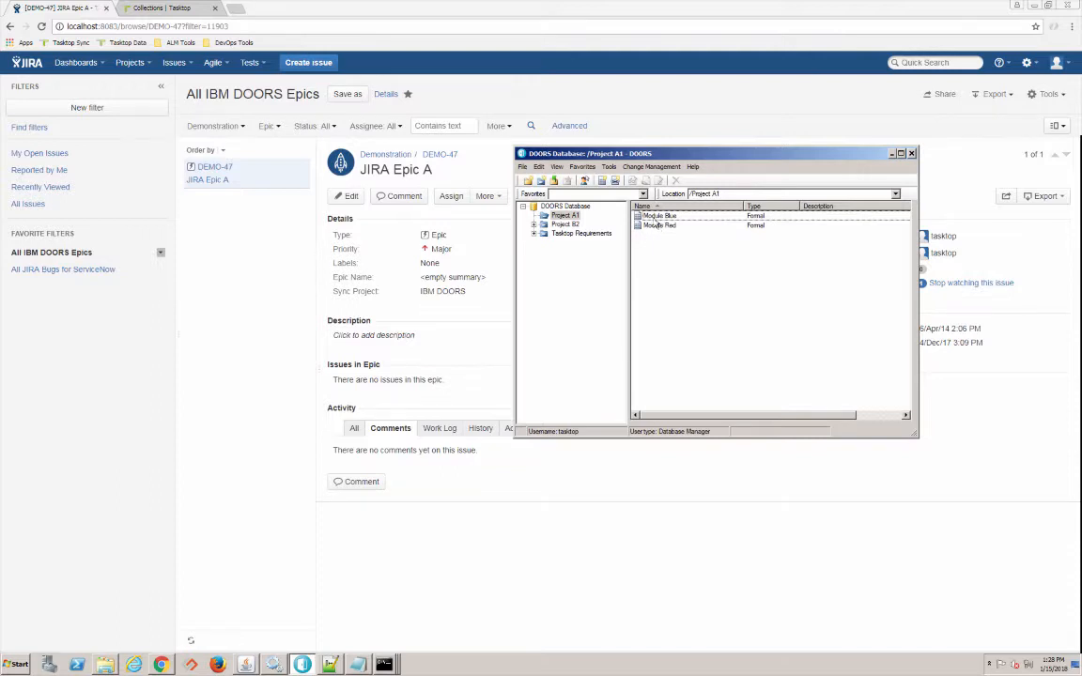
- Check the three DOORS sample epics in Module Blue, then close the module
double_click(659, 217)
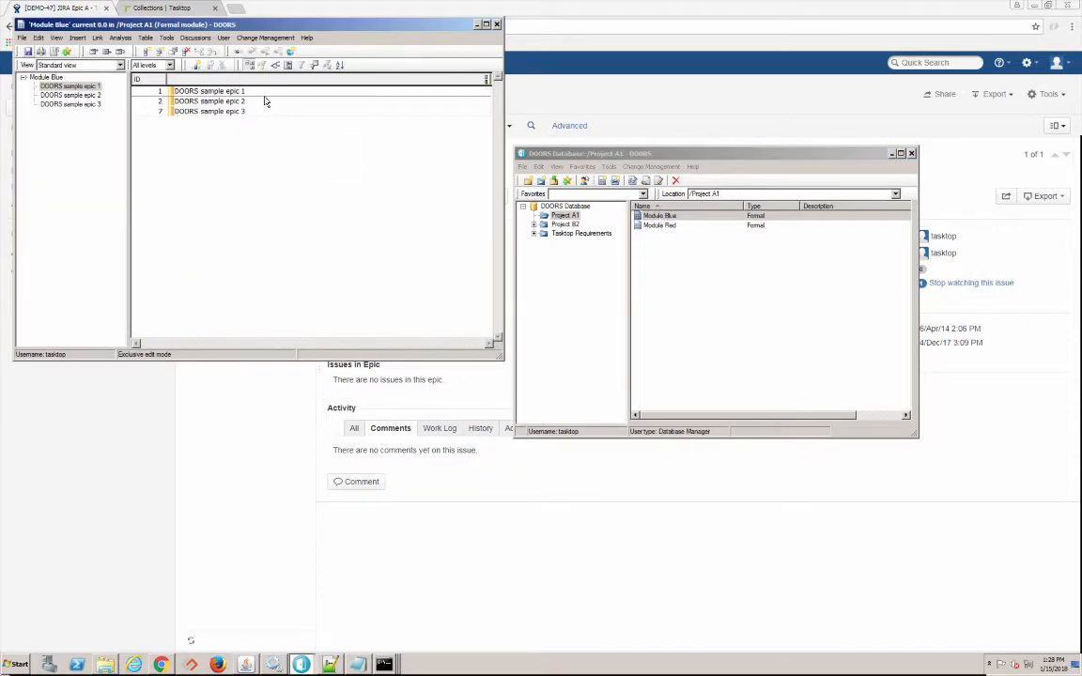
left_click(498, 25)
left_click(591, 104)
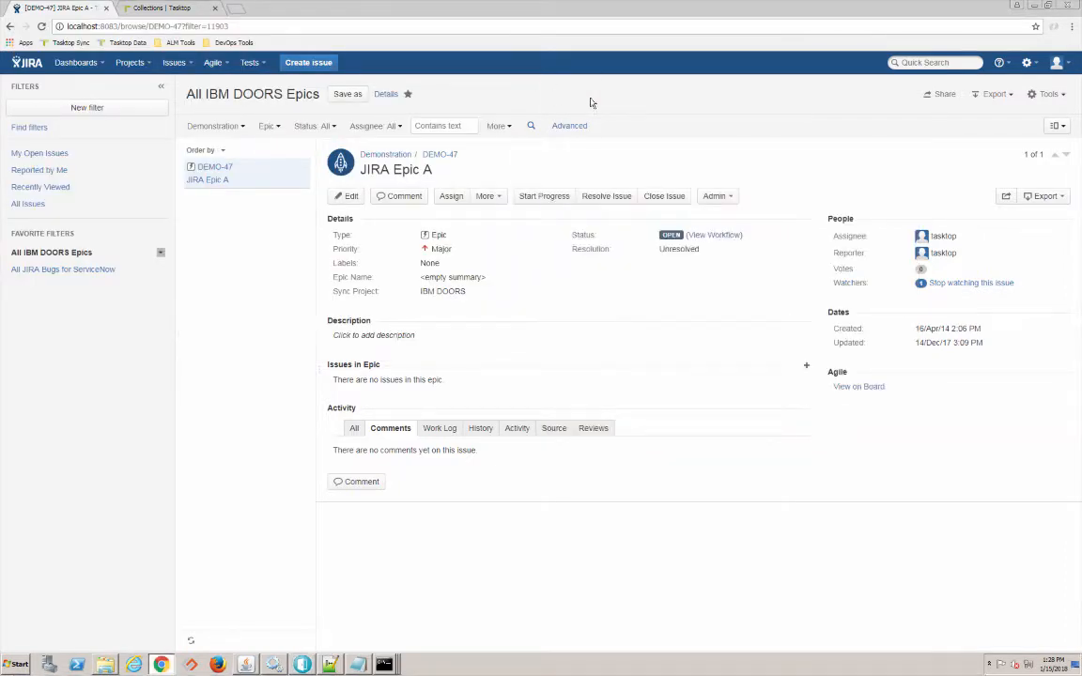
key("alt+Tab")
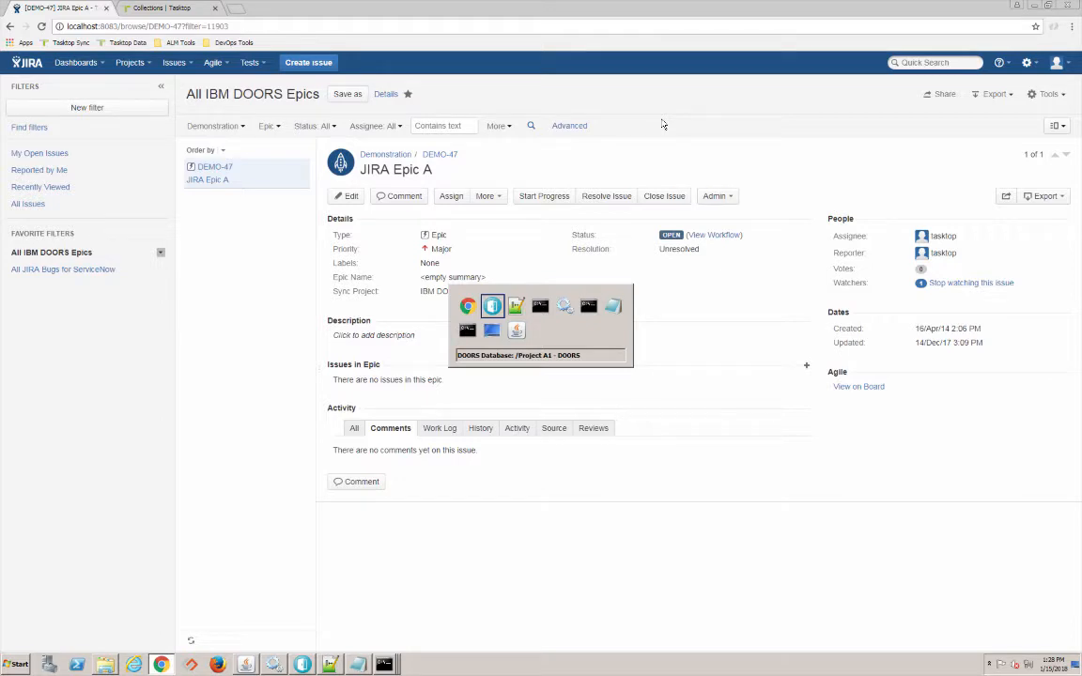
key("alt+Tab")
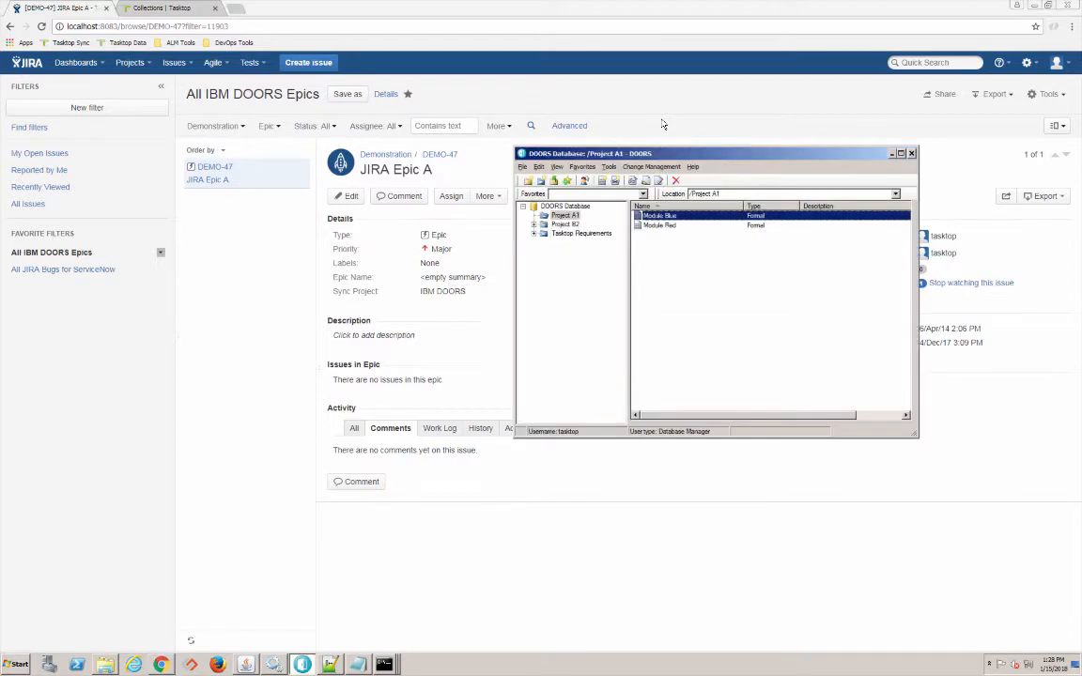
- Spread DOORS and JIRA apart on the landscape, showing all models and artifact types, then list integrations
left_click(152, 8)
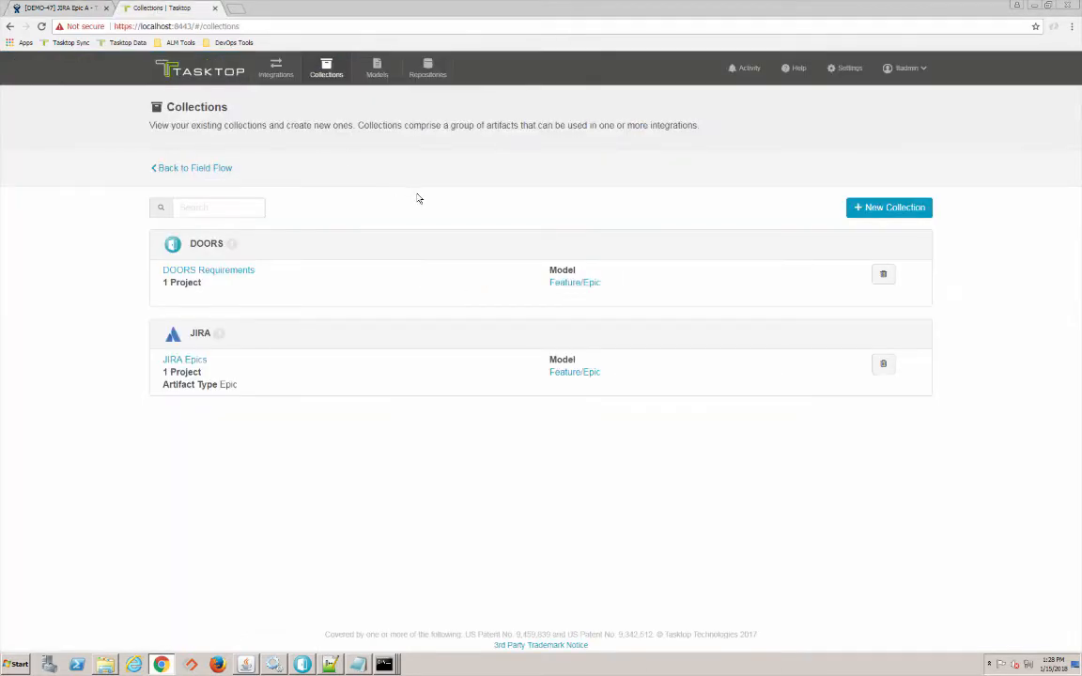
left_click(269, 70)
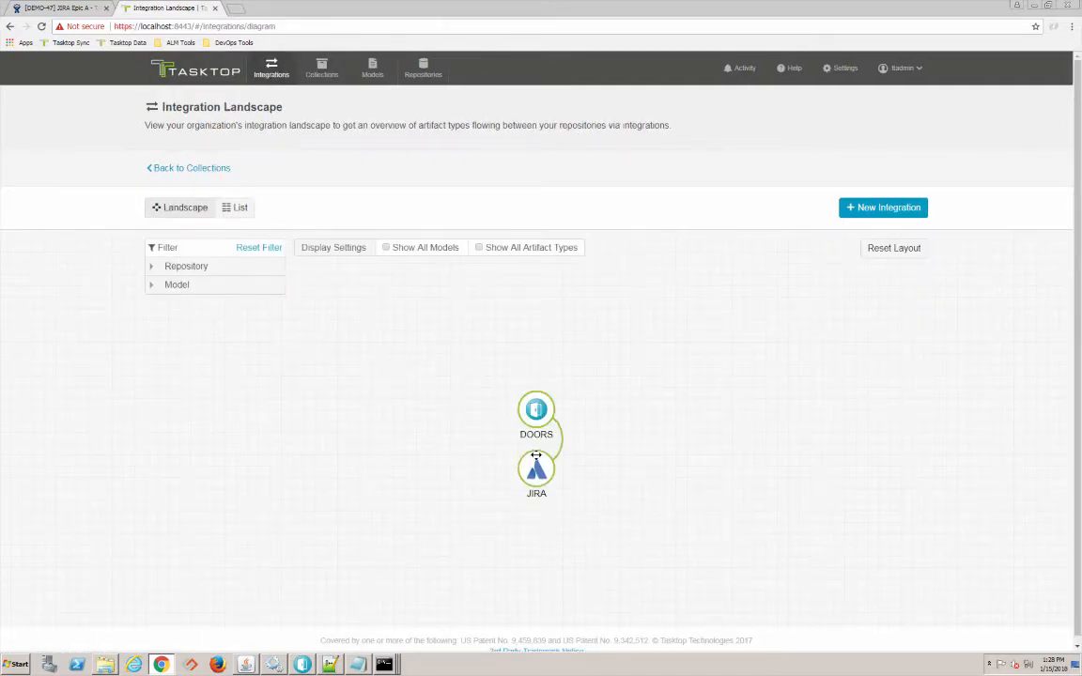
left_click_drag(536, 454, 729, 411)
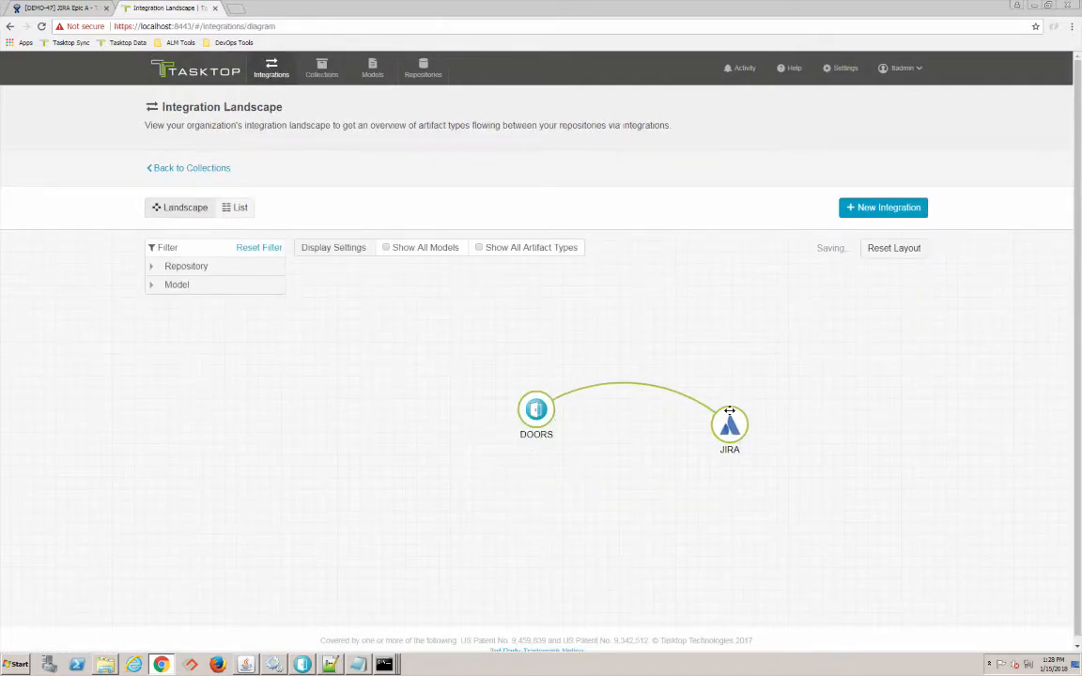
left_click(415, 249)
left_click(479, 249)
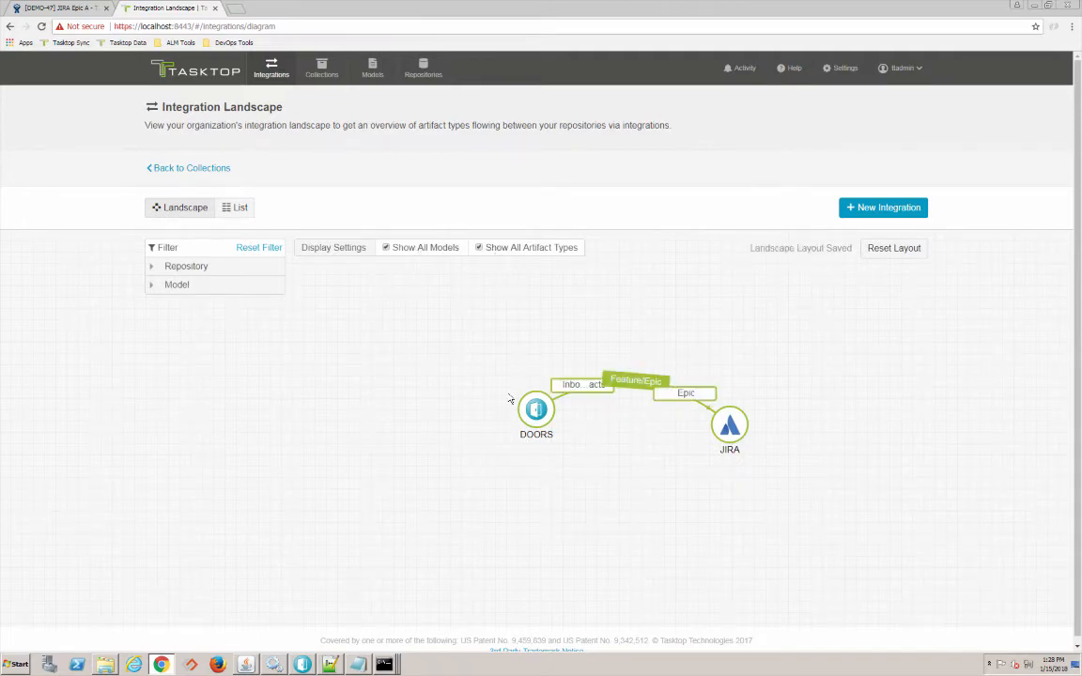
left_click_drag(531, 413, 240, 438)
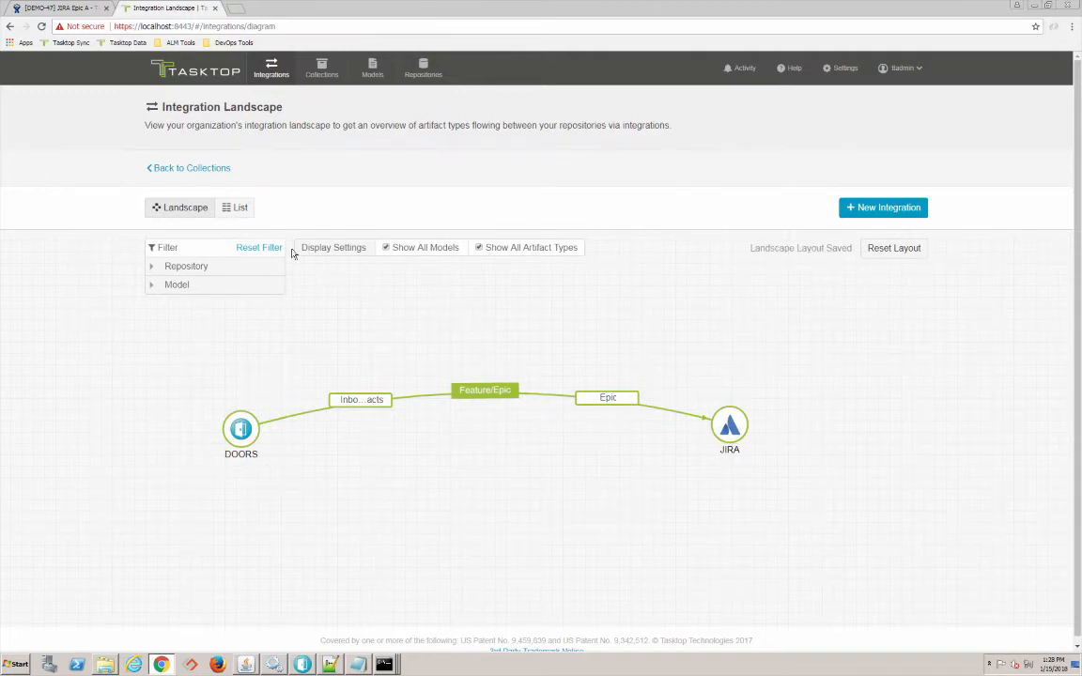
left_click(236, 209)
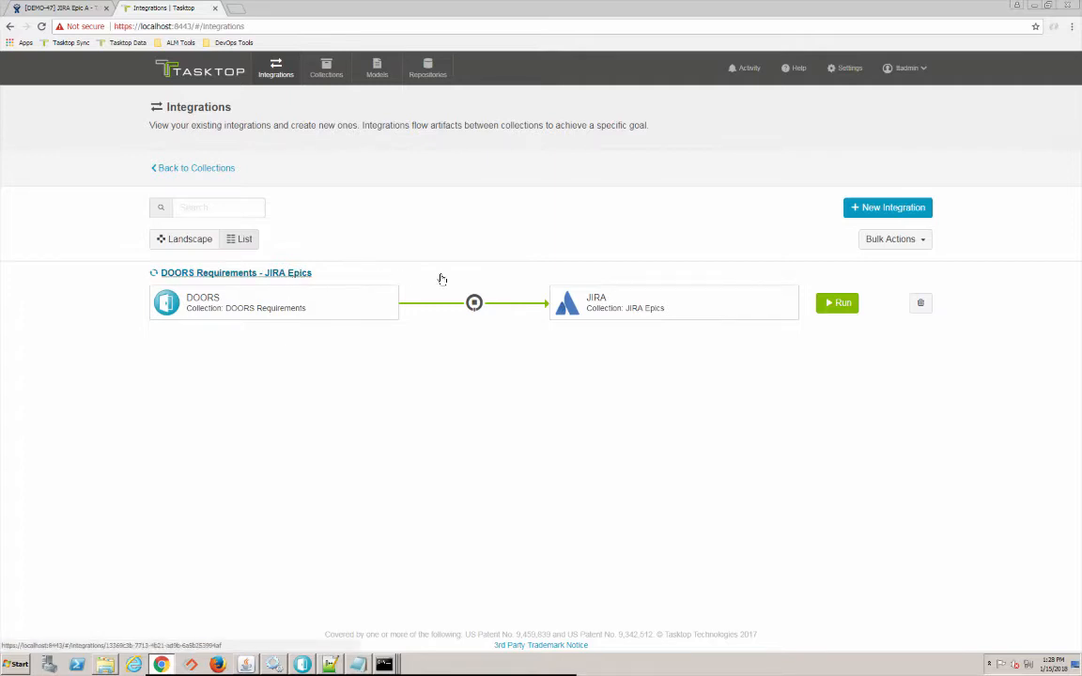
- Run the DOORS Requirements - JIRA Epics integration and view its activity: 3 pending, 3 errors
left_click(837, 304)
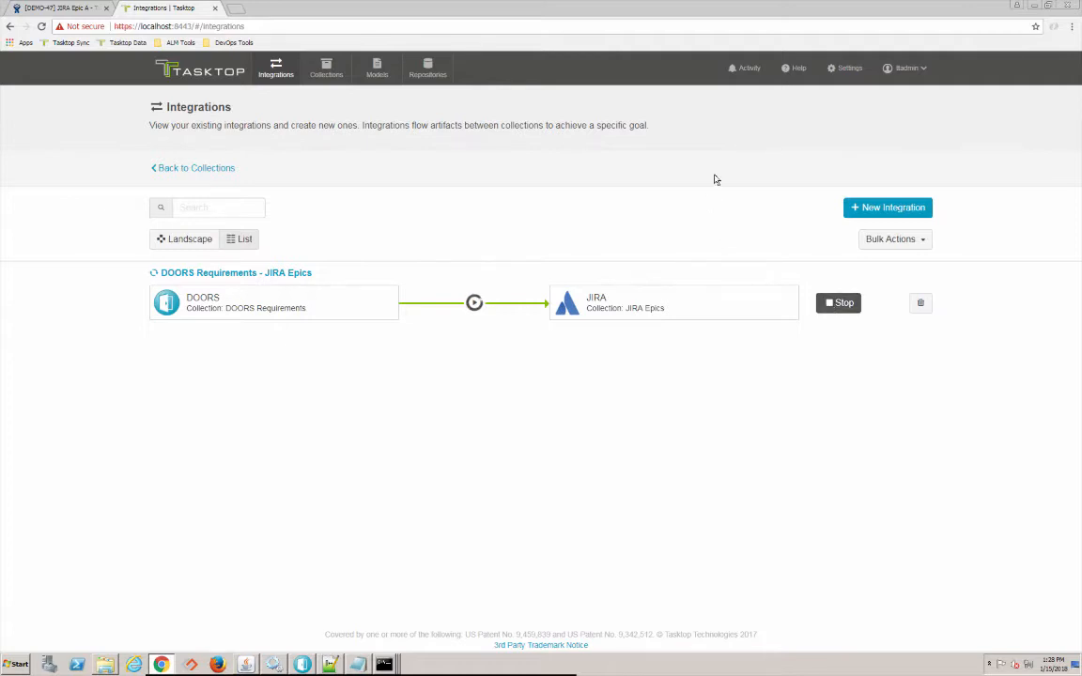
left_click(747, 68)
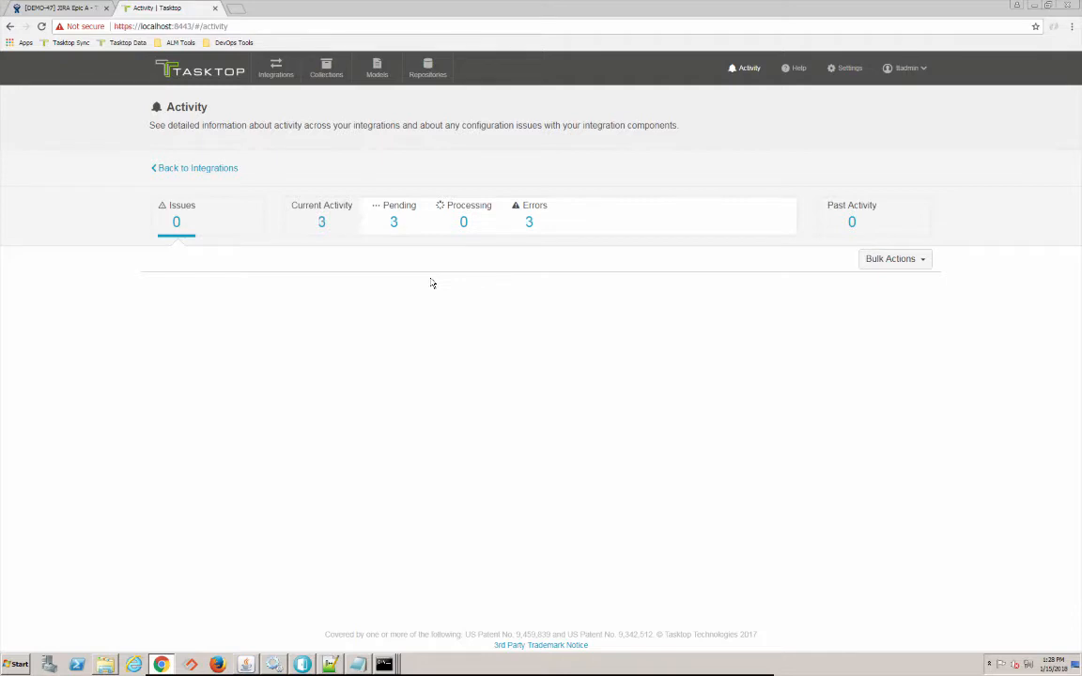
- Review the three errors citing 'Open' as an invalid Status value, then return to the landscape
left_click(530, 222)
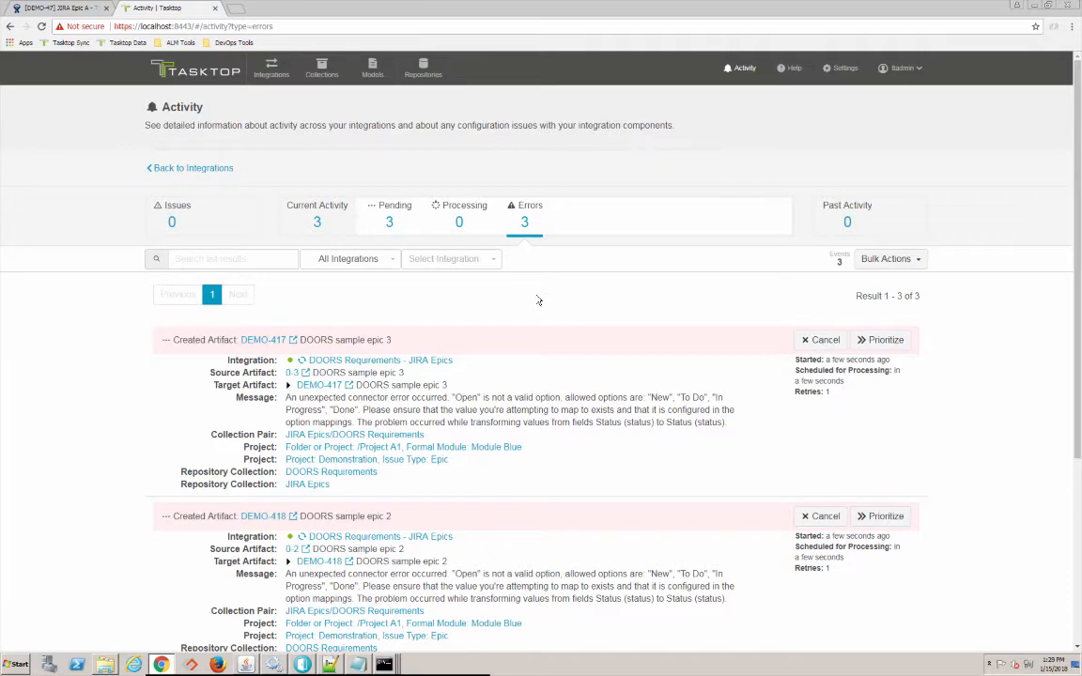
scroll(538, 301, "down", 3)
scroll(538, 300, "up", 3)
left_click(272, 67)
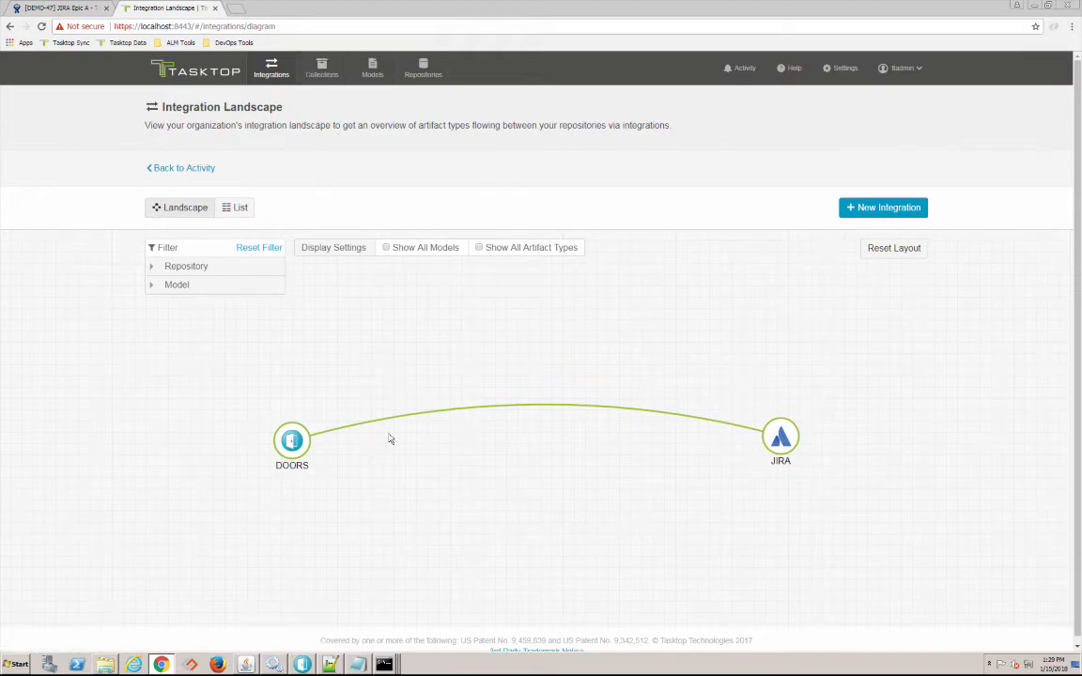
- Delete the Status mapping in JIRA Epics Map Fields and save, leaving 12 of 55 fields mapped
left_click(321, 71)
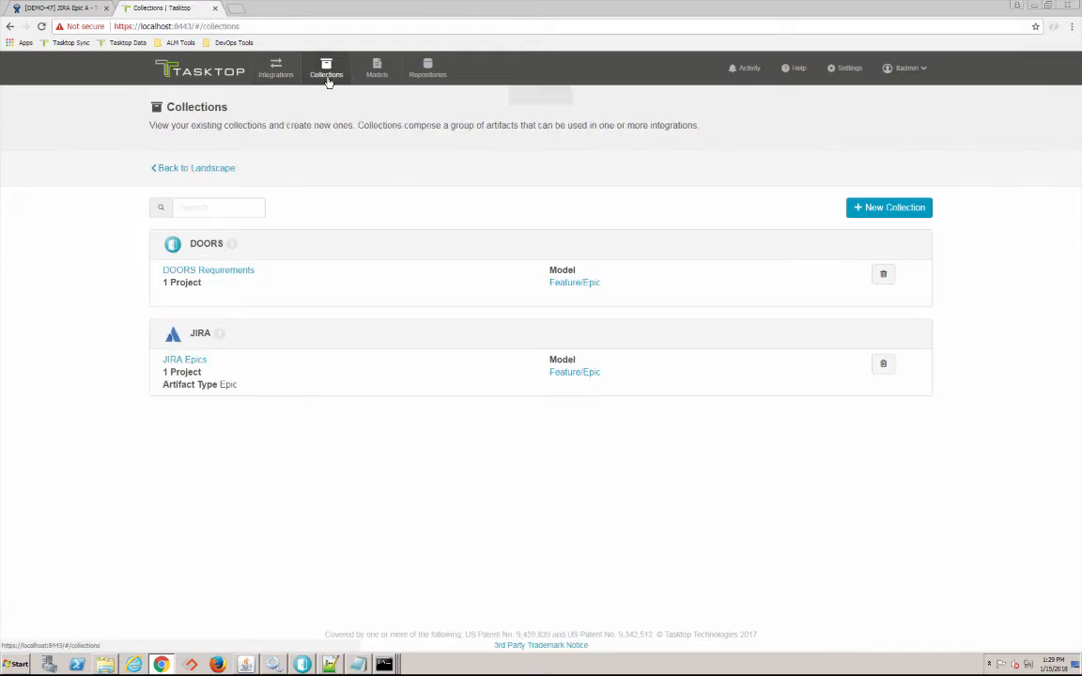
left_click(191, 361)
scroll(574, 417, "down", 1)
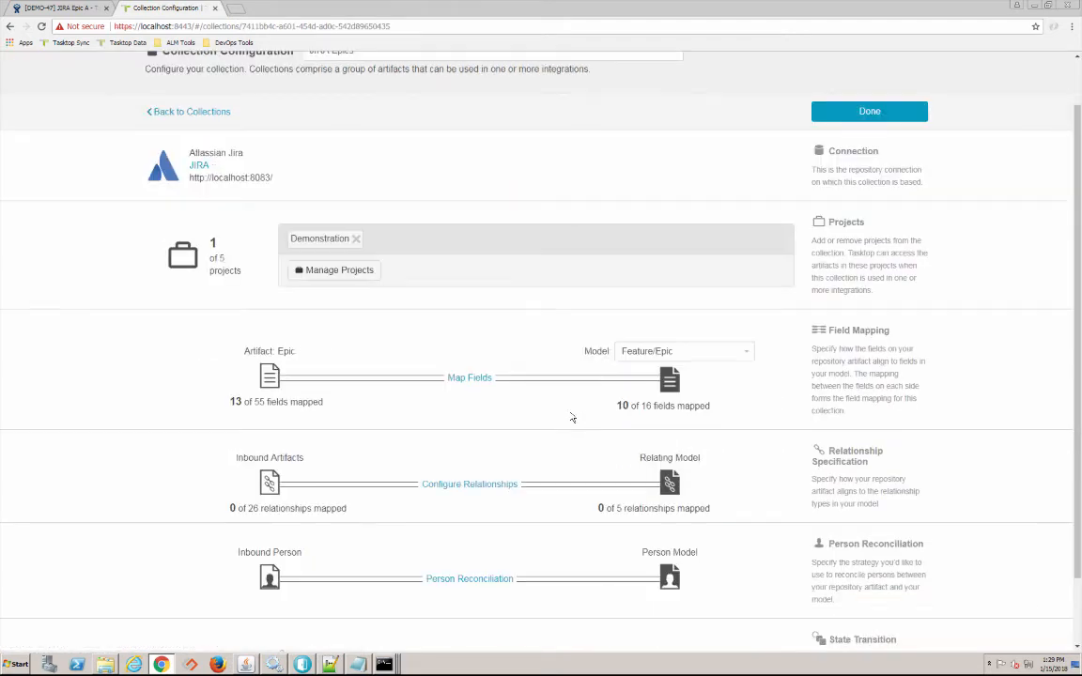
scroll(490, 391, "down", 1)
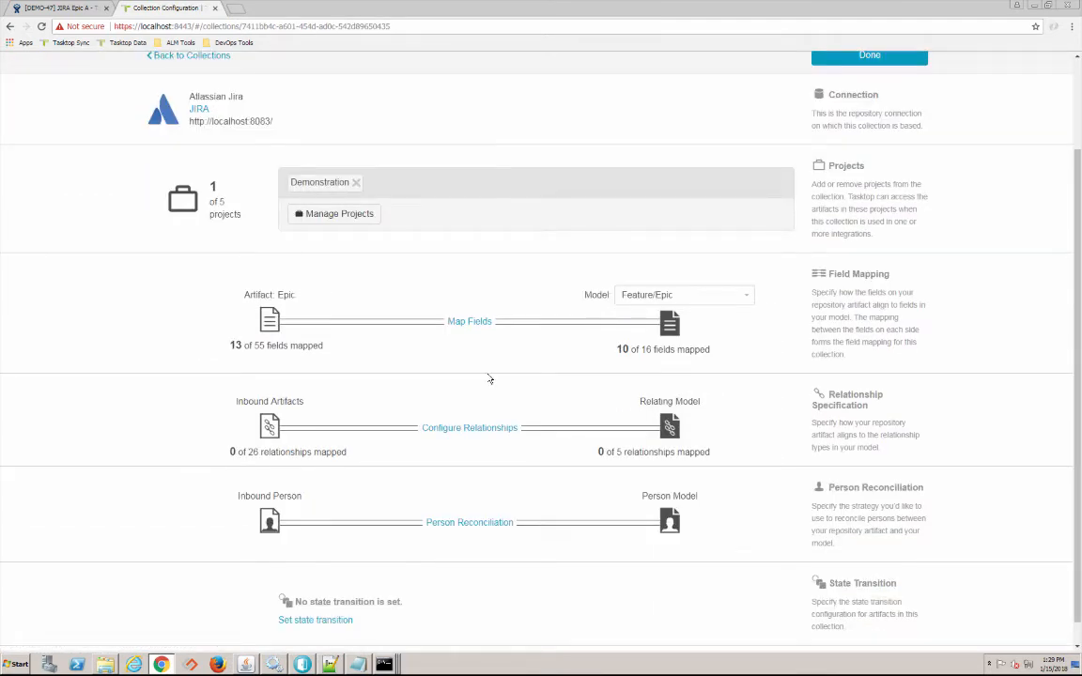
left_click(476, 329)
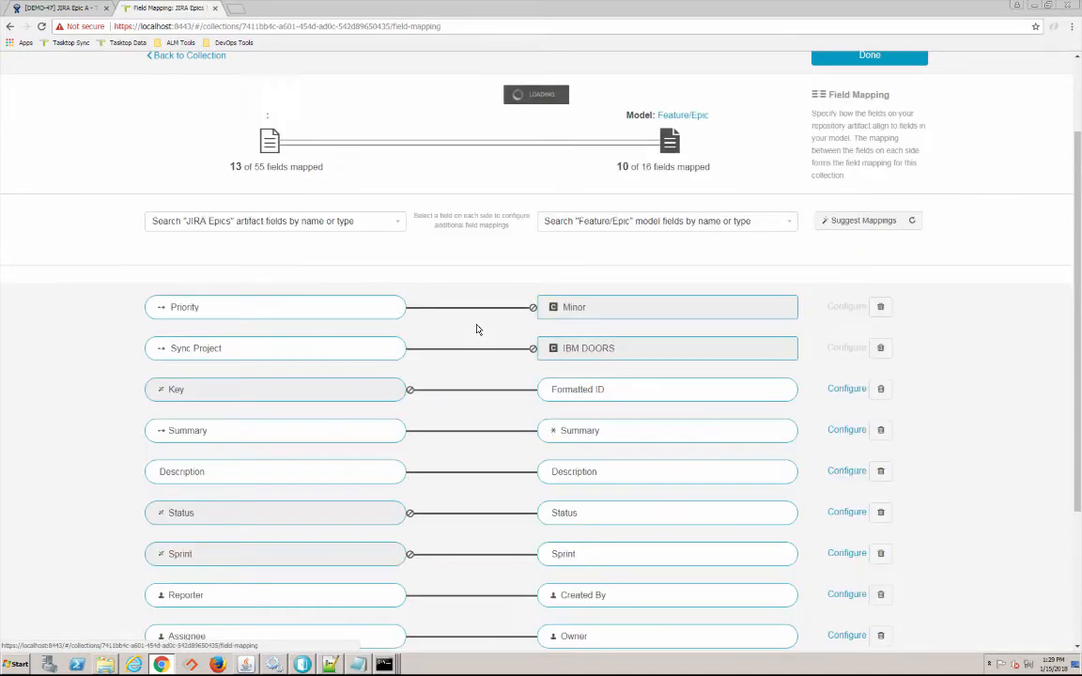
left_click(881, 512)
scroll(813, 287, "up", 2)
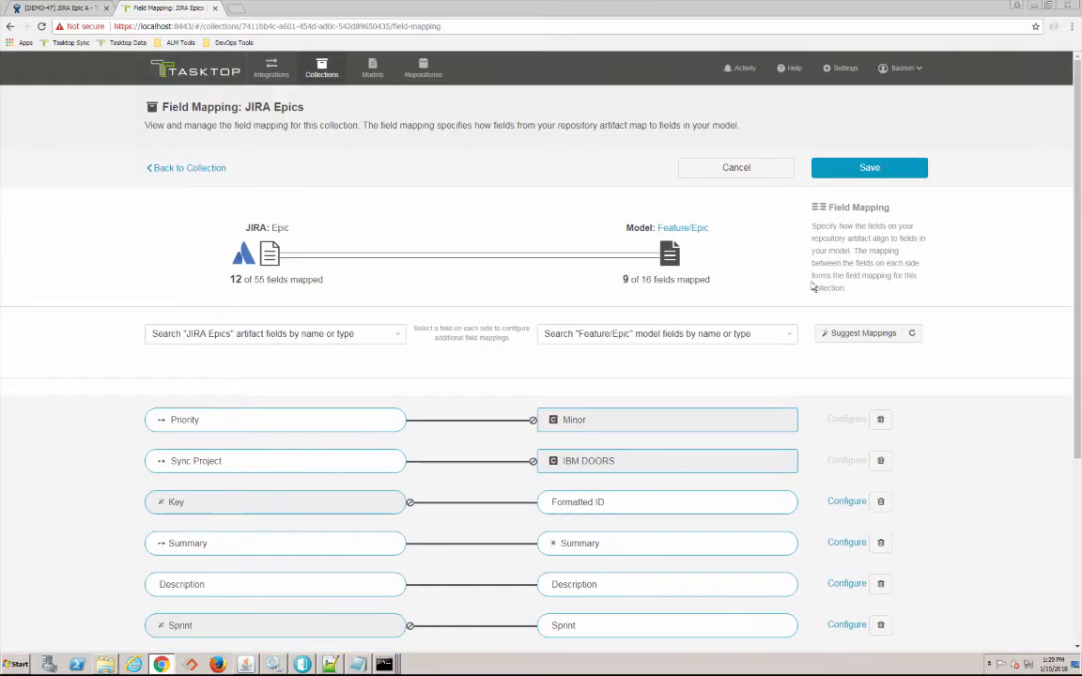
left_click(863, 170)
left_click(865, 174)
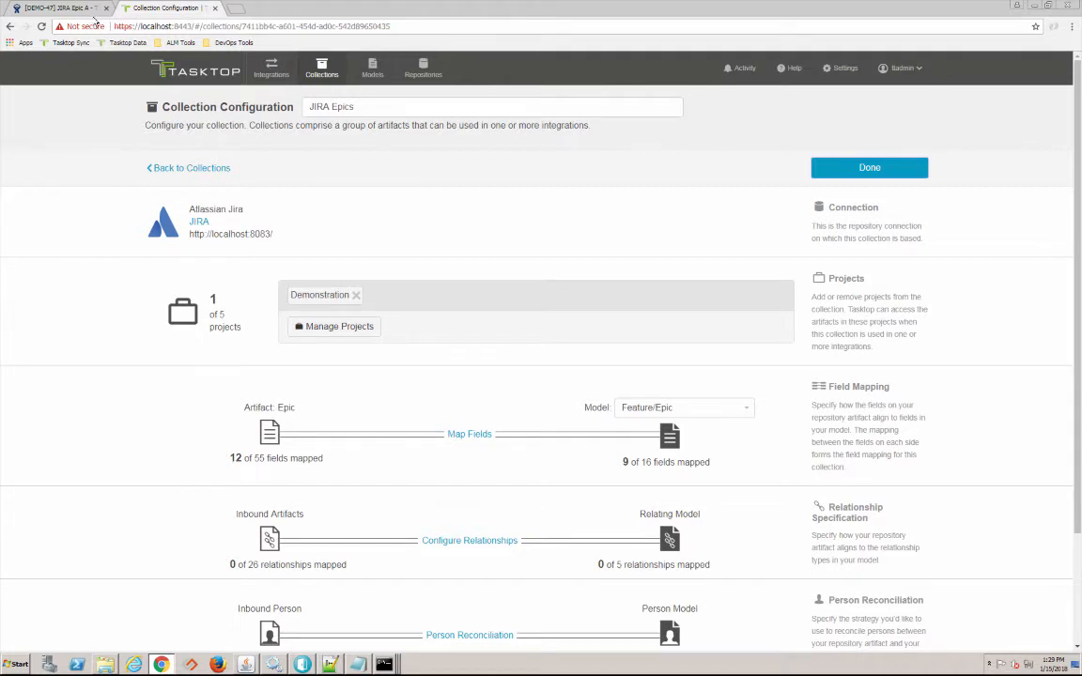
- Retry all three errored syncs, then confirm DEMO-417 to DEMO-419 were created in Past Activity
left_click(743, 71)
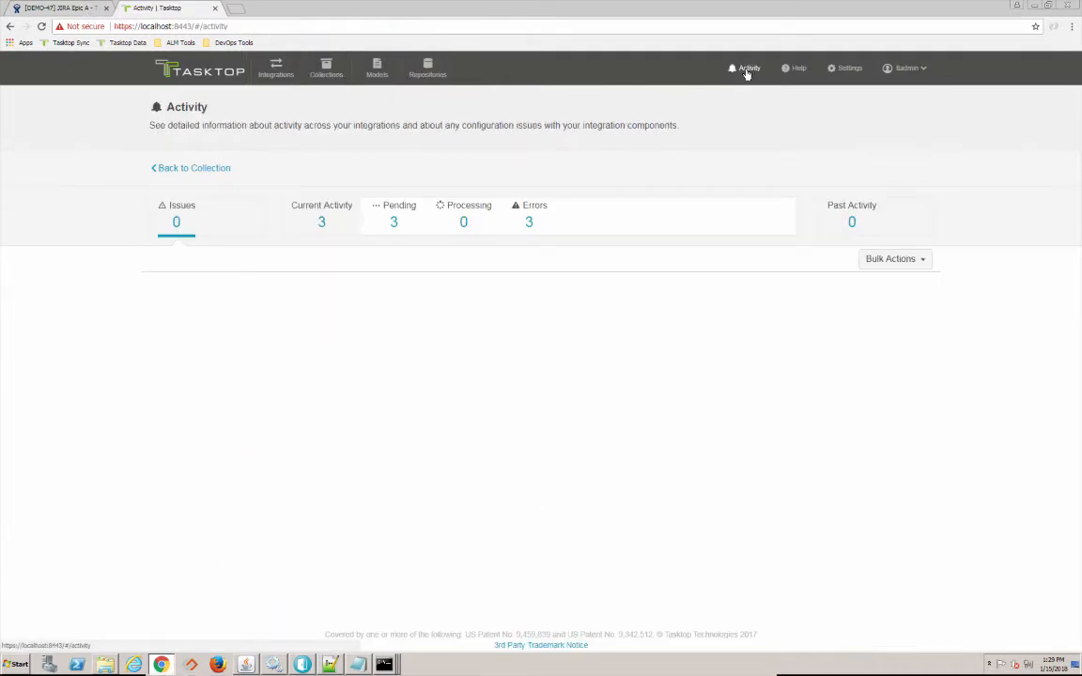
left_click(530, 219)
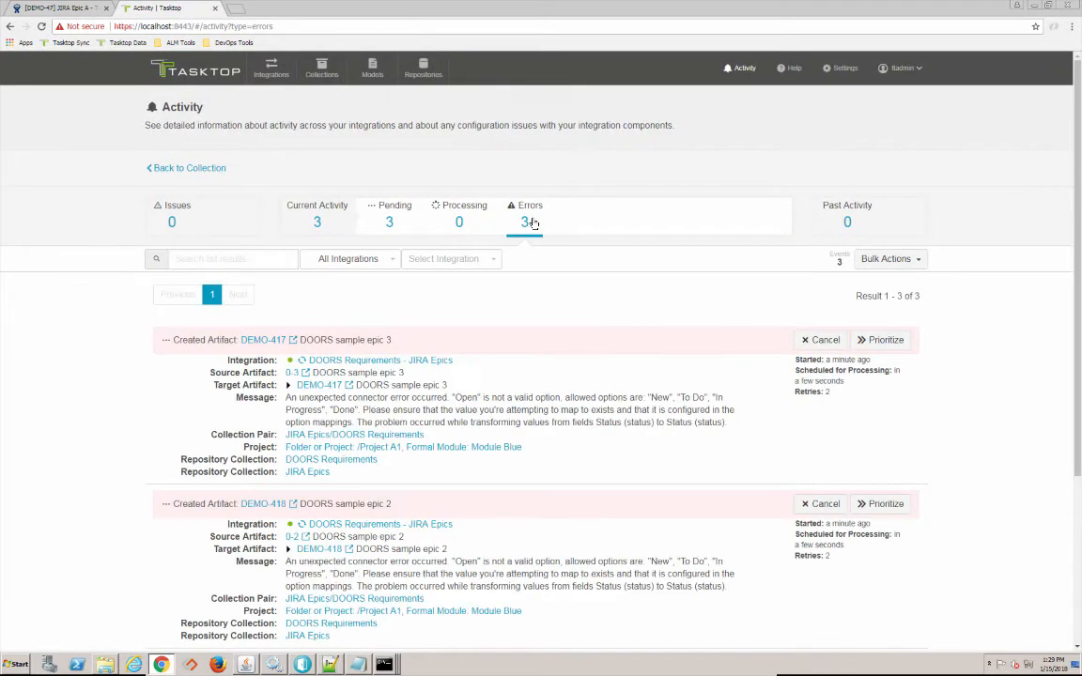
left_click(894, 263)
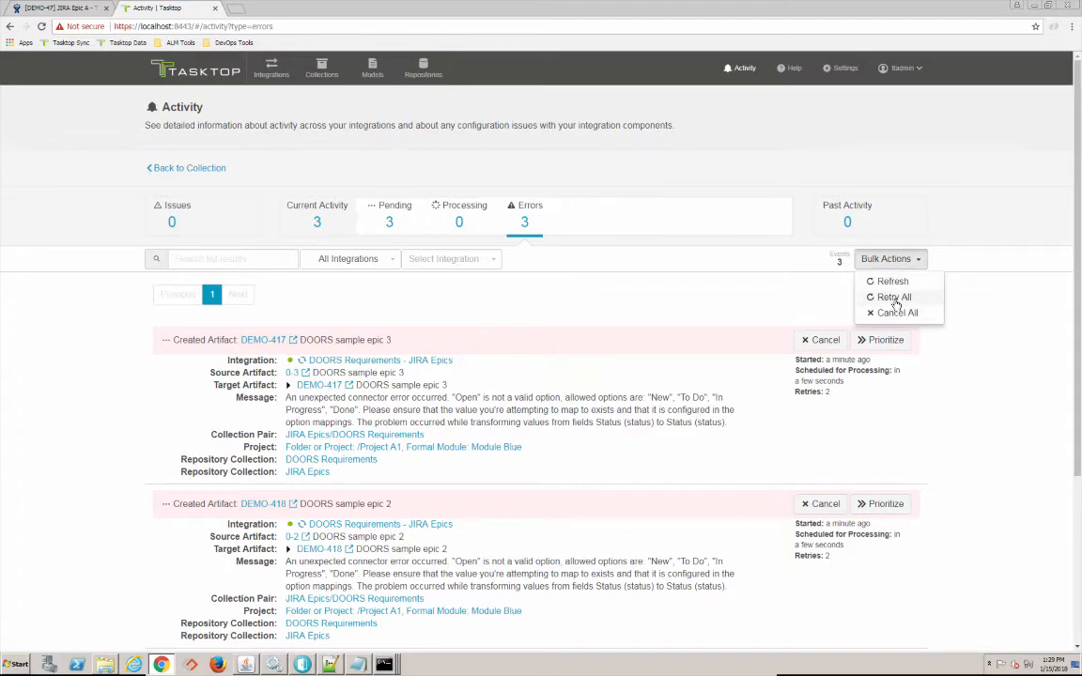
left_click(894, 298)
left_click(683, 176)
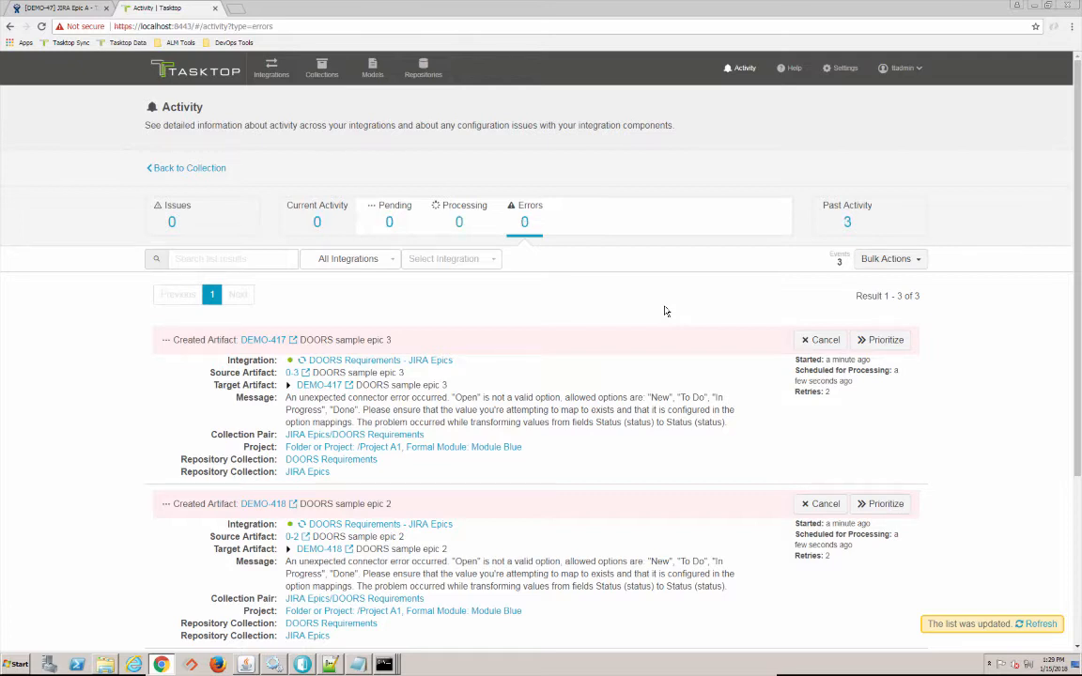
left_click(847, 226)
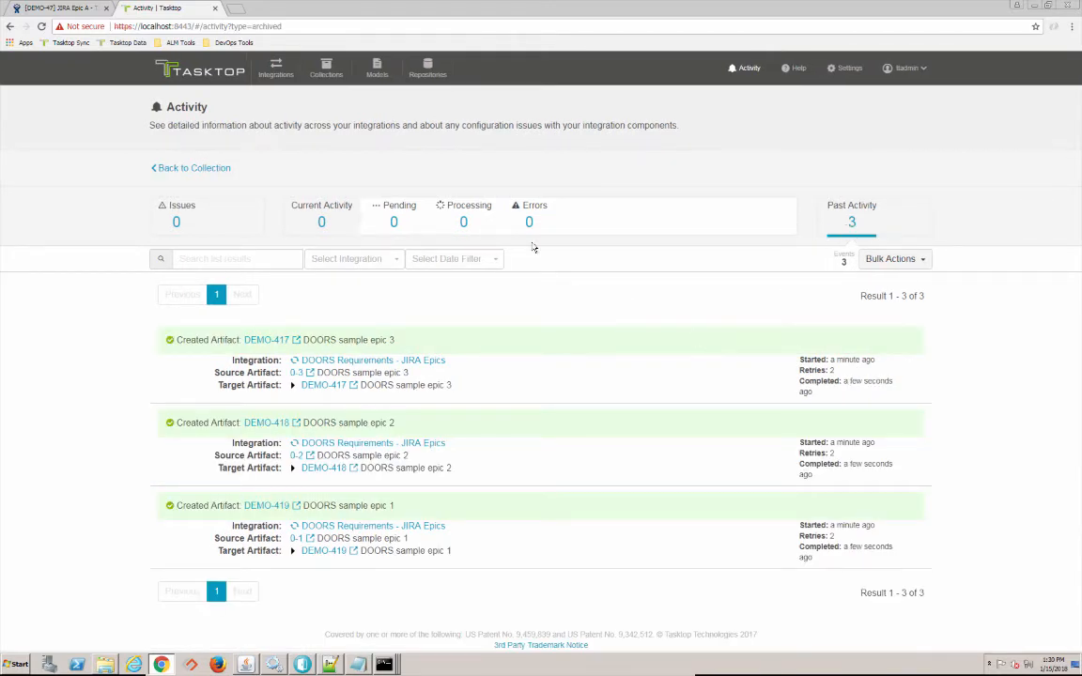
left_click(61, 9)
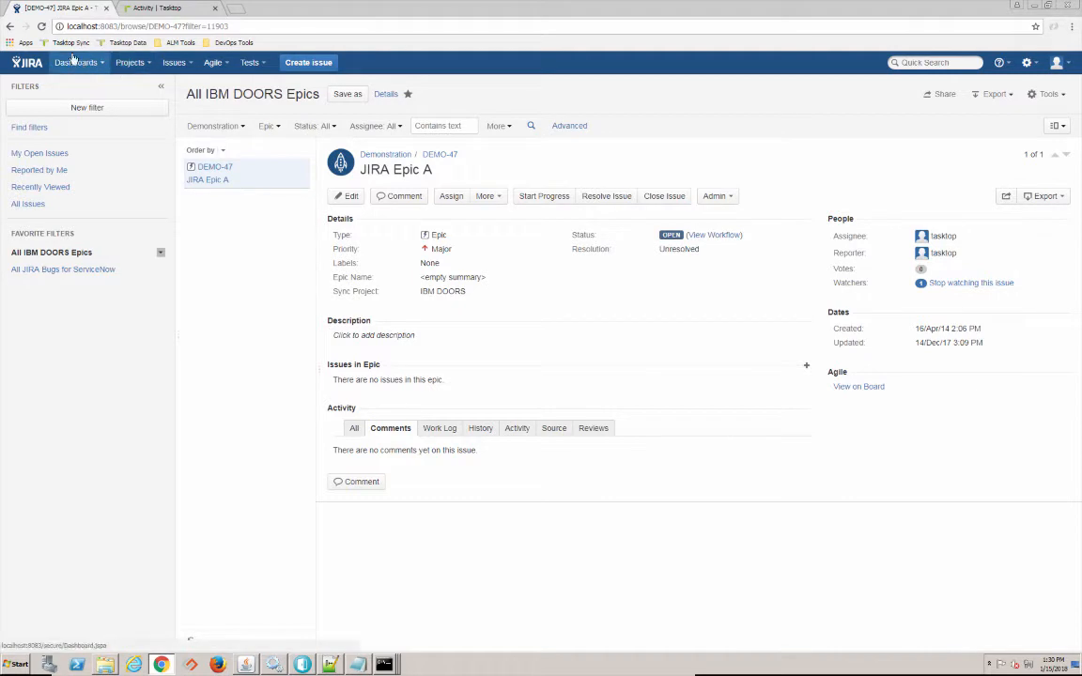
- Reload the JIRA filter to see DEMO-417–419, recheck Module Blue in DOORS, and return to Tasktop
left_click(41, 26)
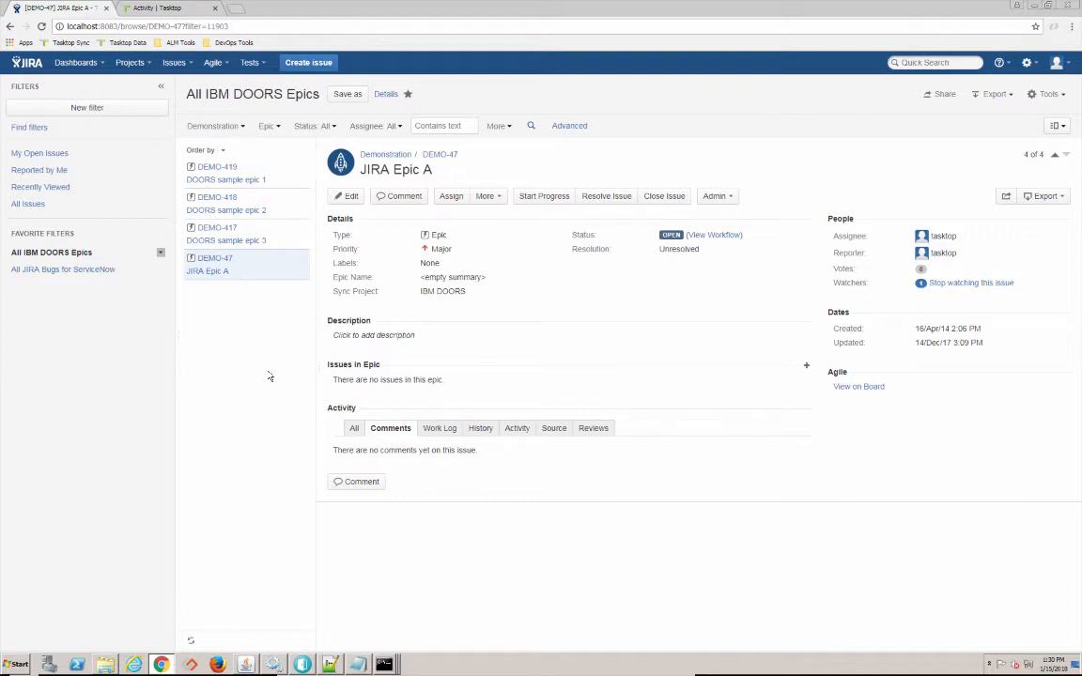
key("alt+Tab")
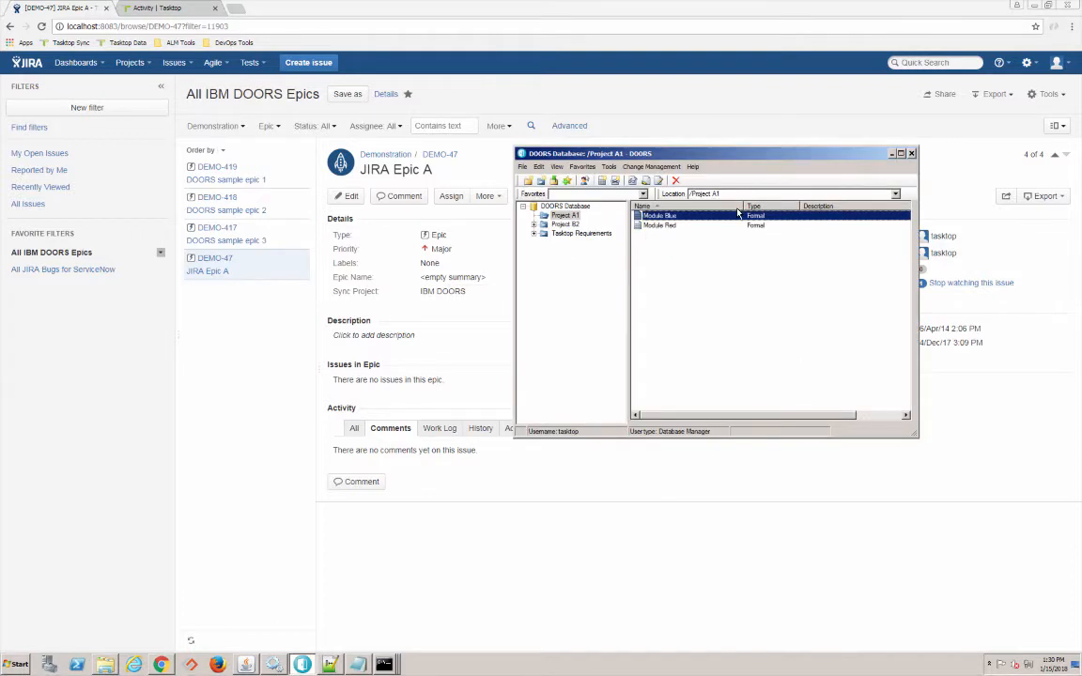
double_click(670, 217)
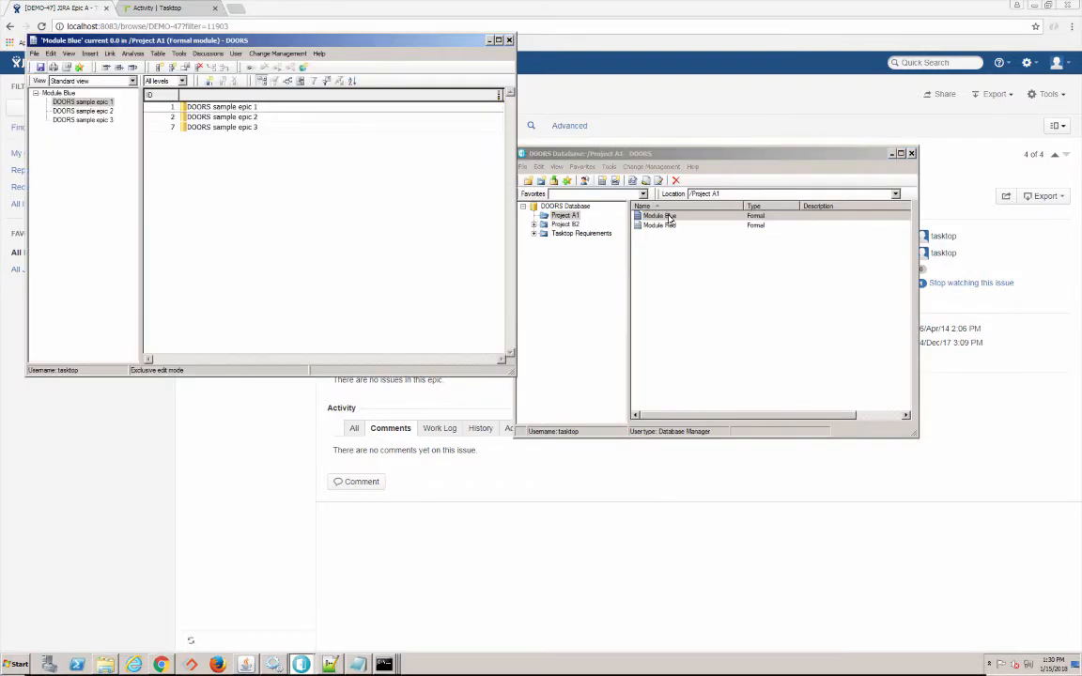
left_click(508, 40)
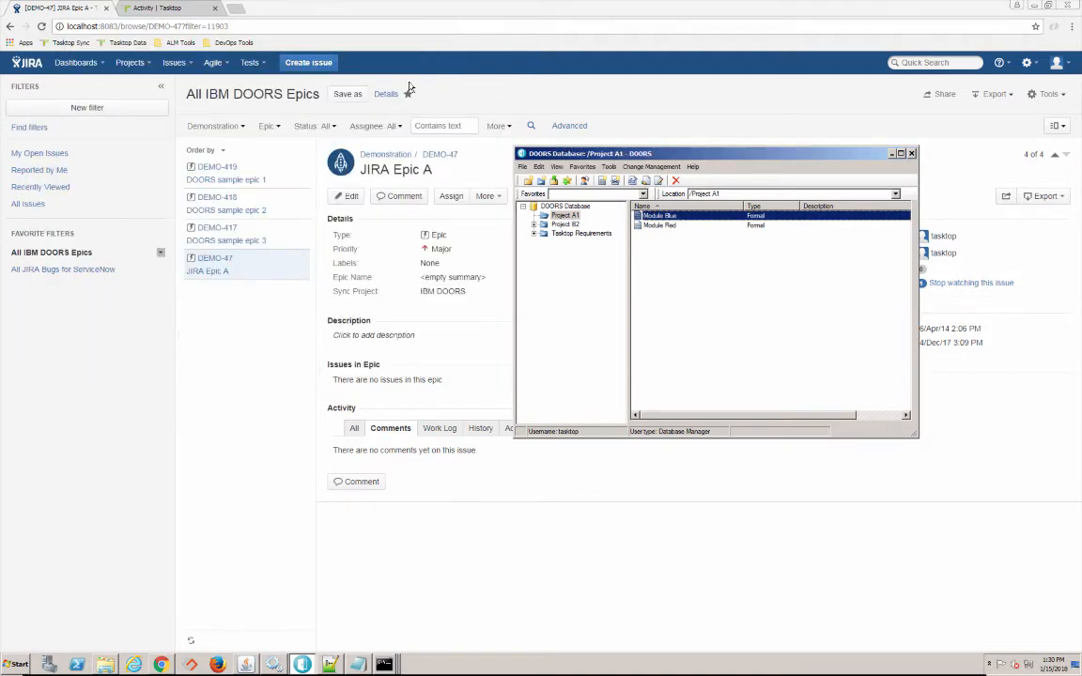
left_click(153, 10)
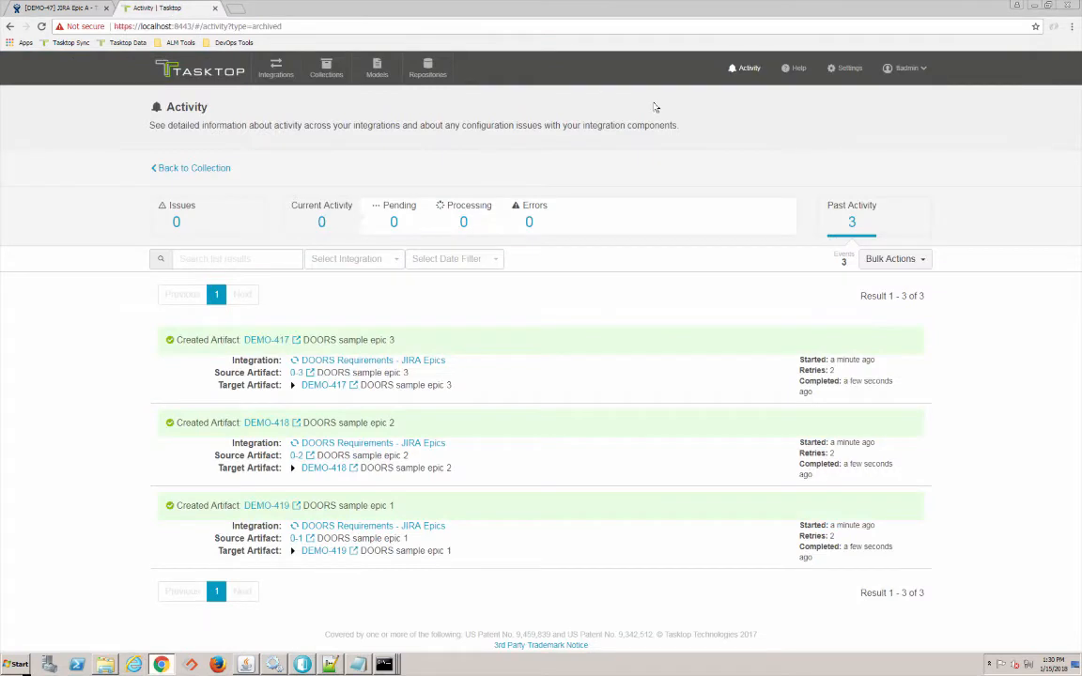
- Set the Change Detection Polling Interval to 3 Seconds and save the settings
left_click(834, 75)
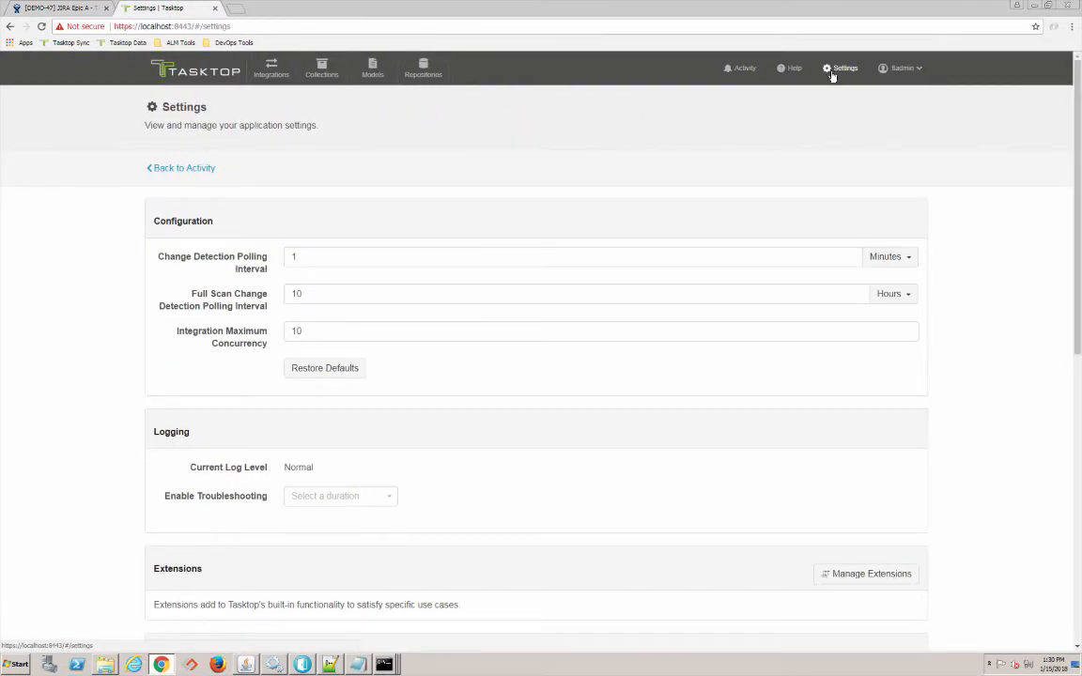
left_click(325, 262)
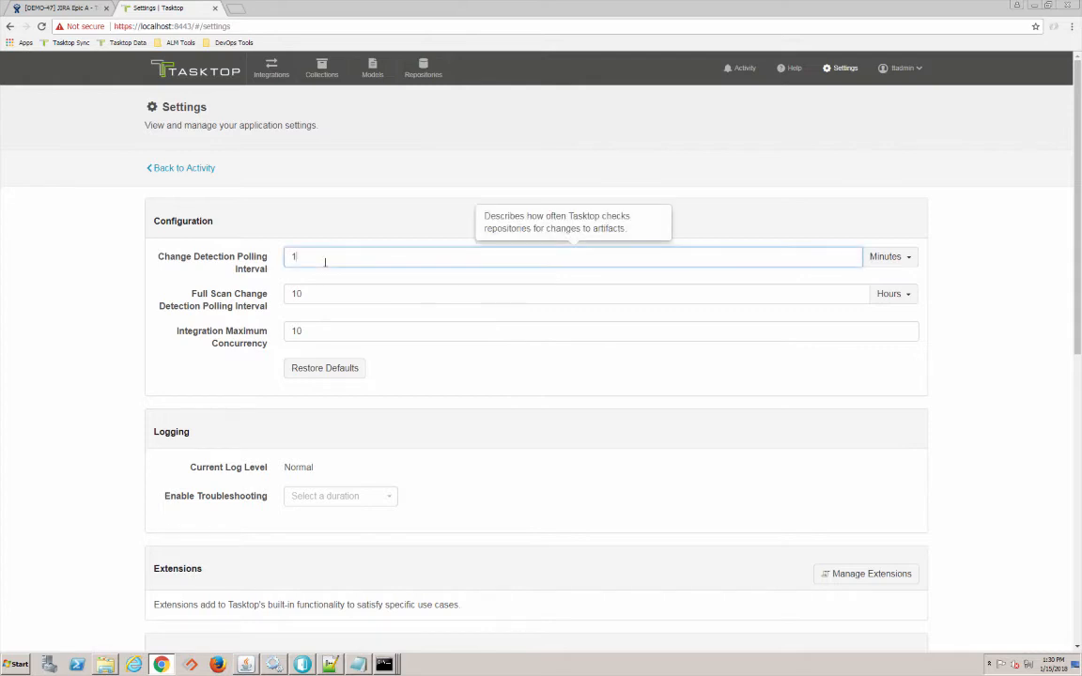
key("BackSpace")
type("3")
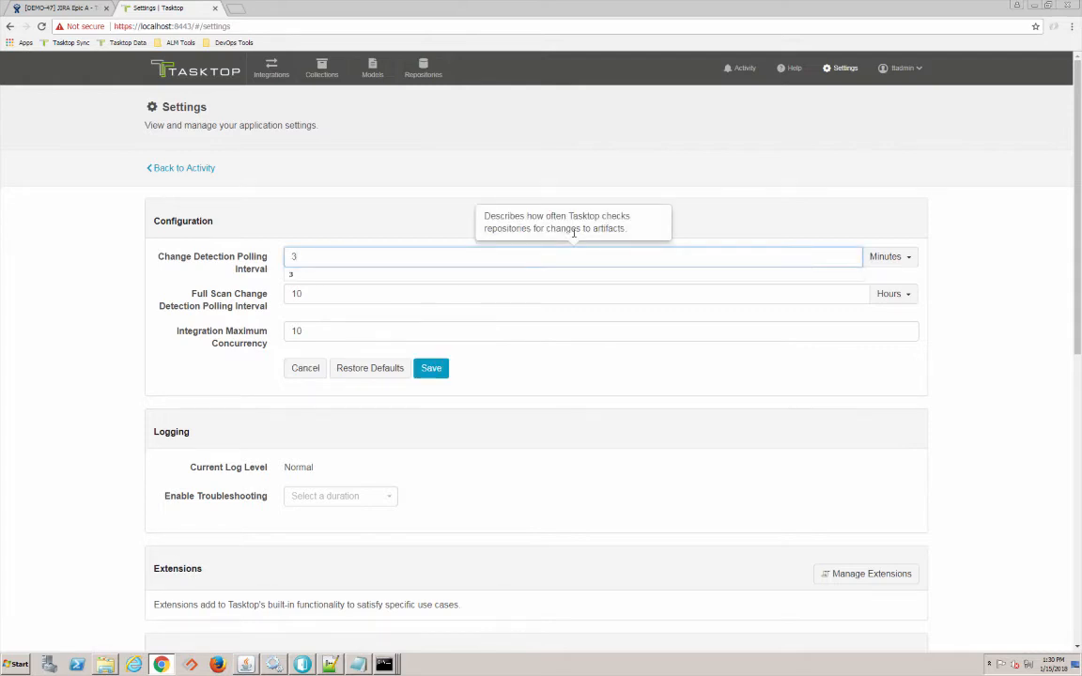
left_click(888, 256)
left_click(893, 294)
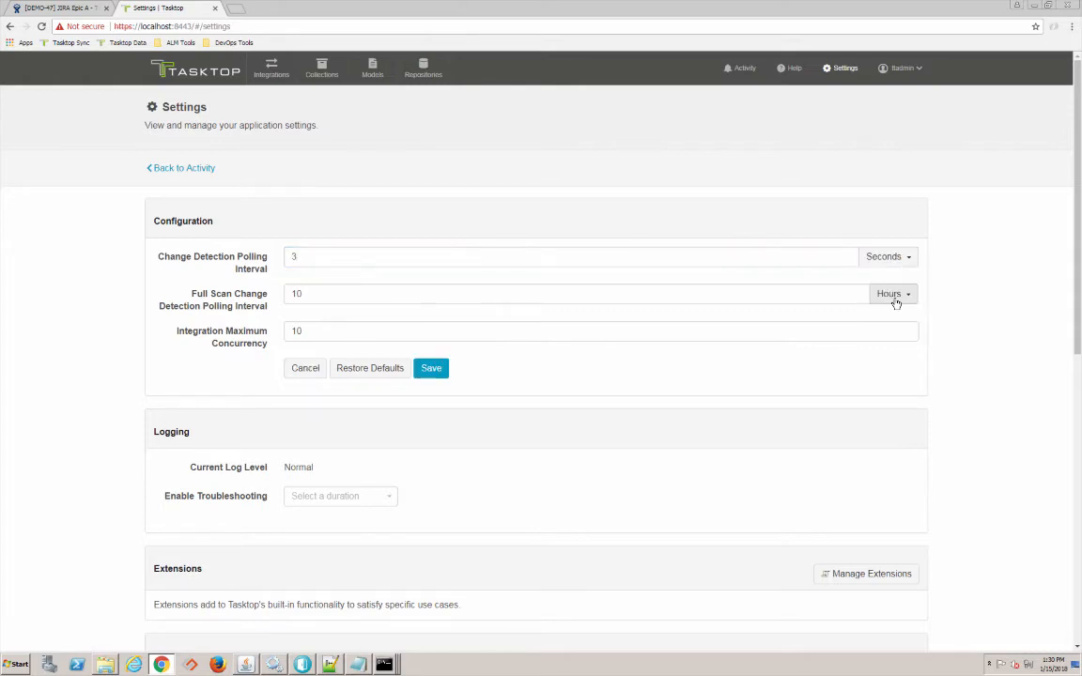
left_click(440, 374)
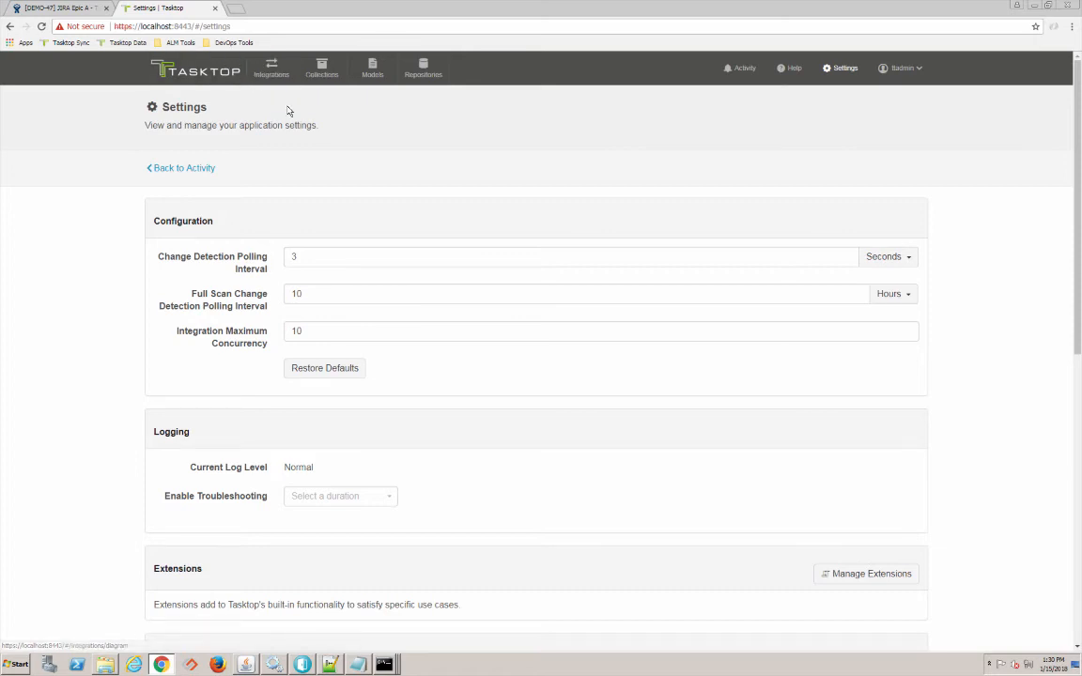
- Open Module Blue in DOORS after briefly opening and closing Module Red
key("alt+Tab")
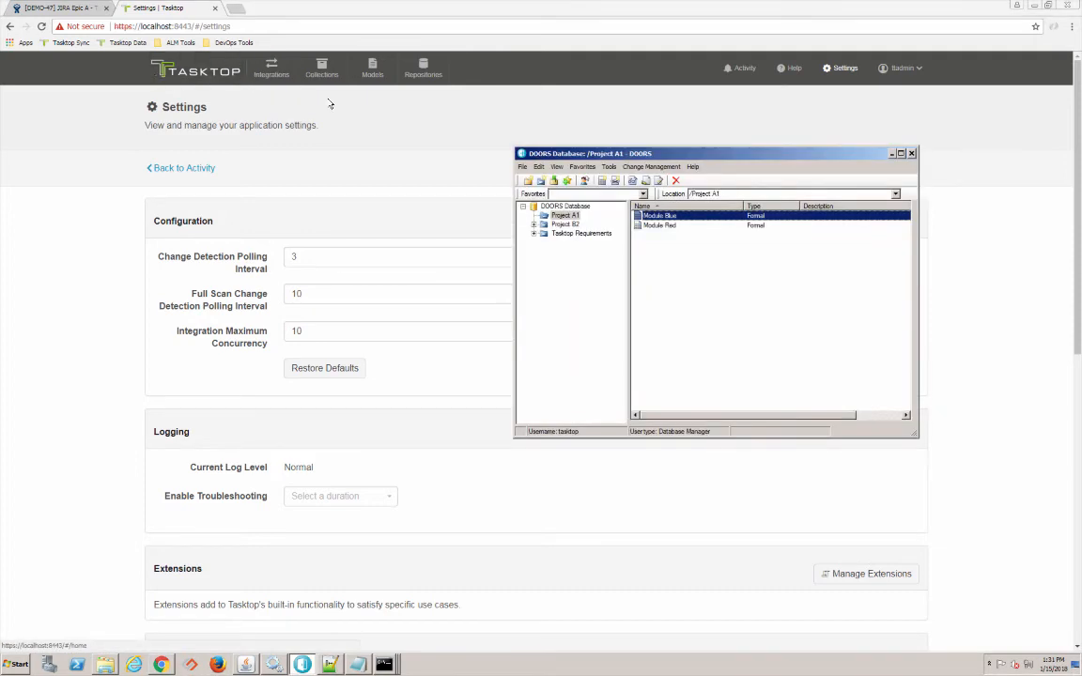
double_click(687, 225)
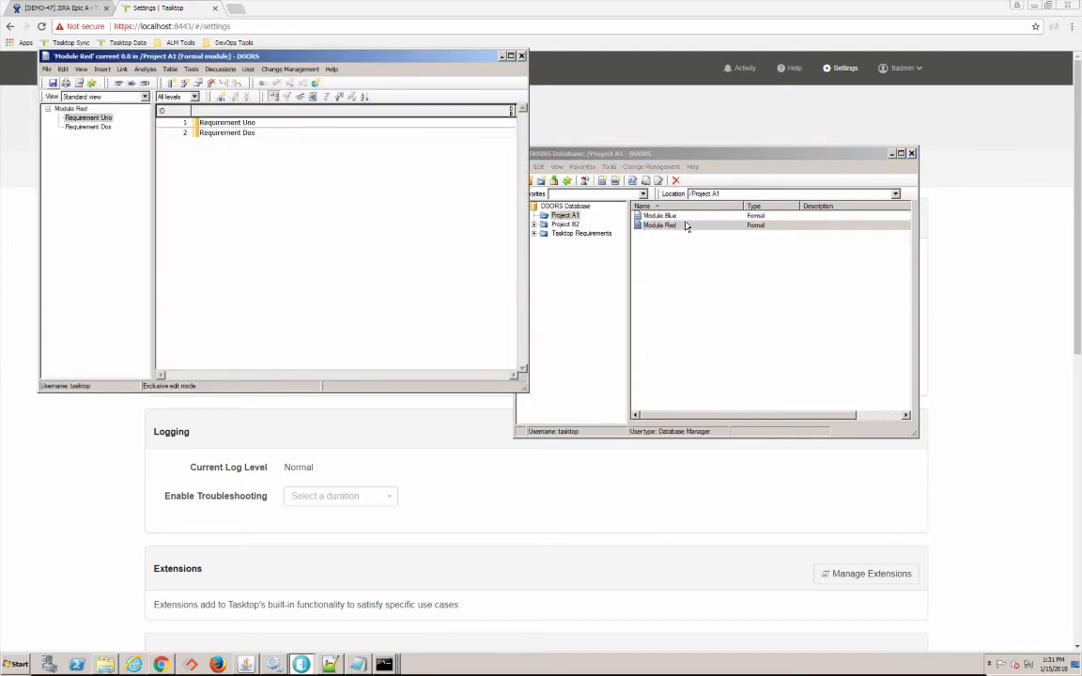
left_click(521, 57)
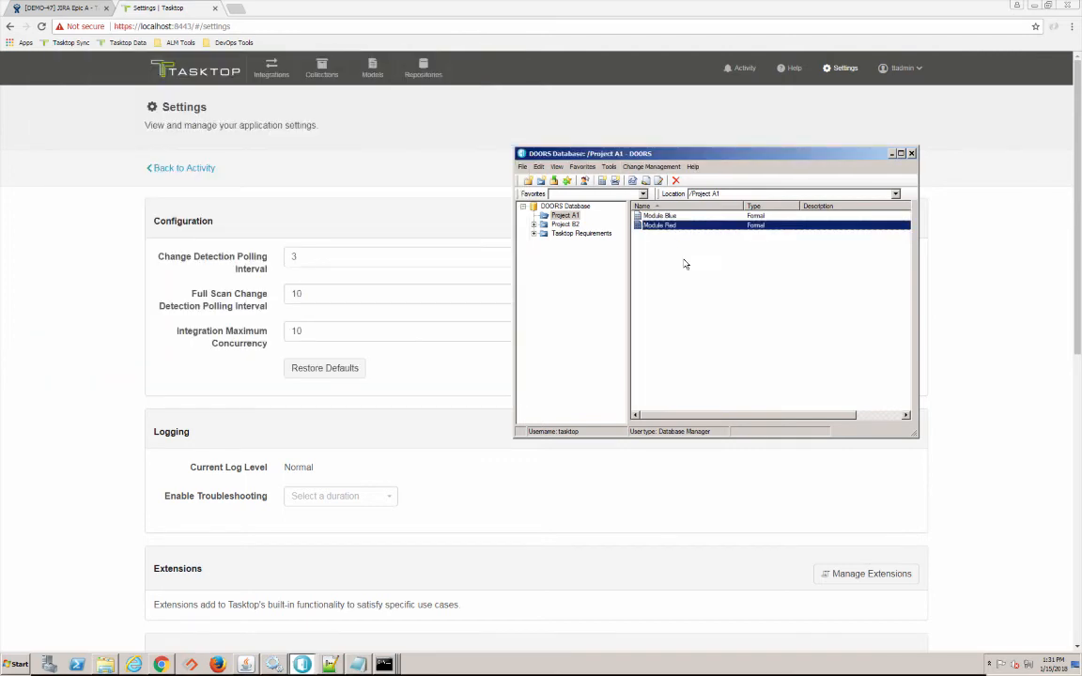
double_click(659, 216)
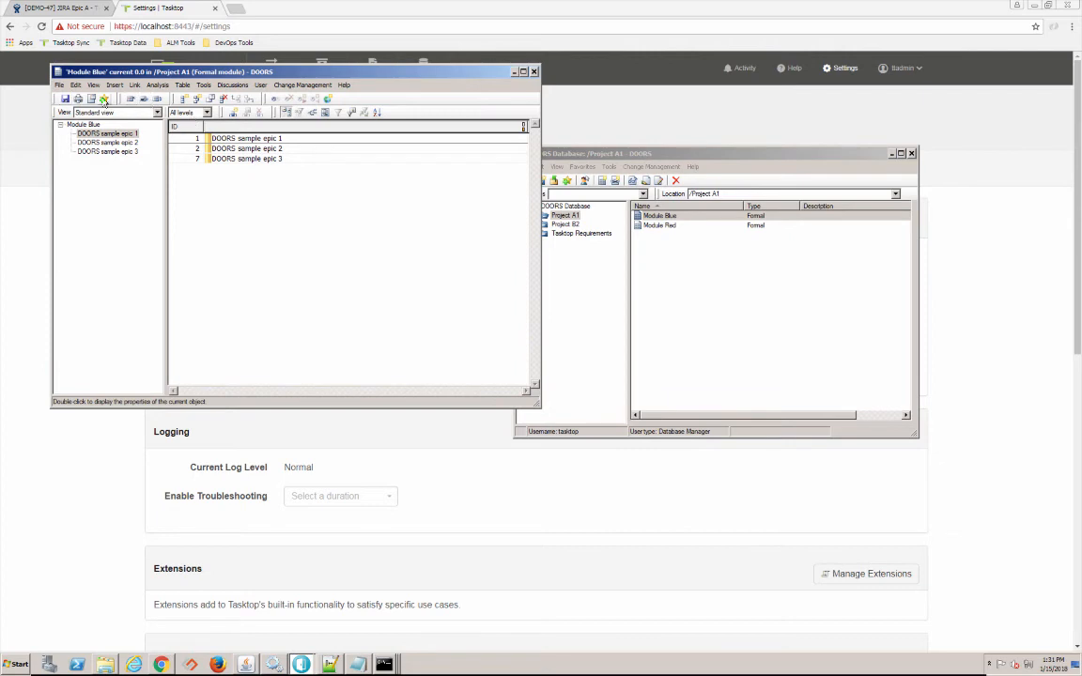
- Insert 'DOORS sample epic 4 - for the demo' after epic 3, save, and close the module
left_click(202, 157)
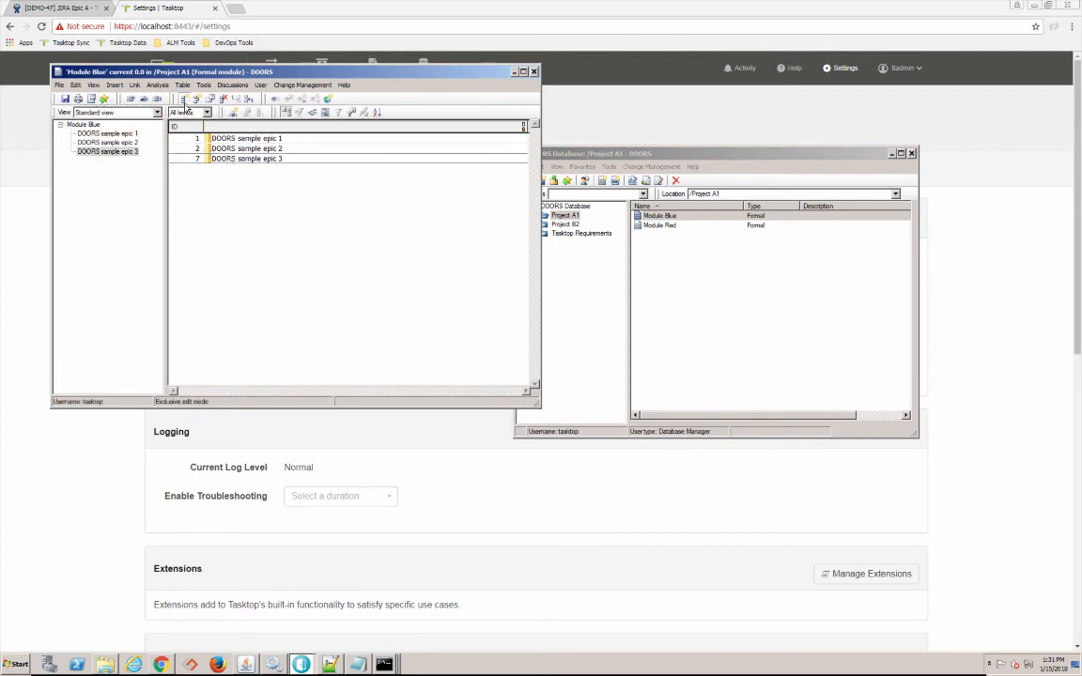
left_click(184, 100)
type("DOOR")
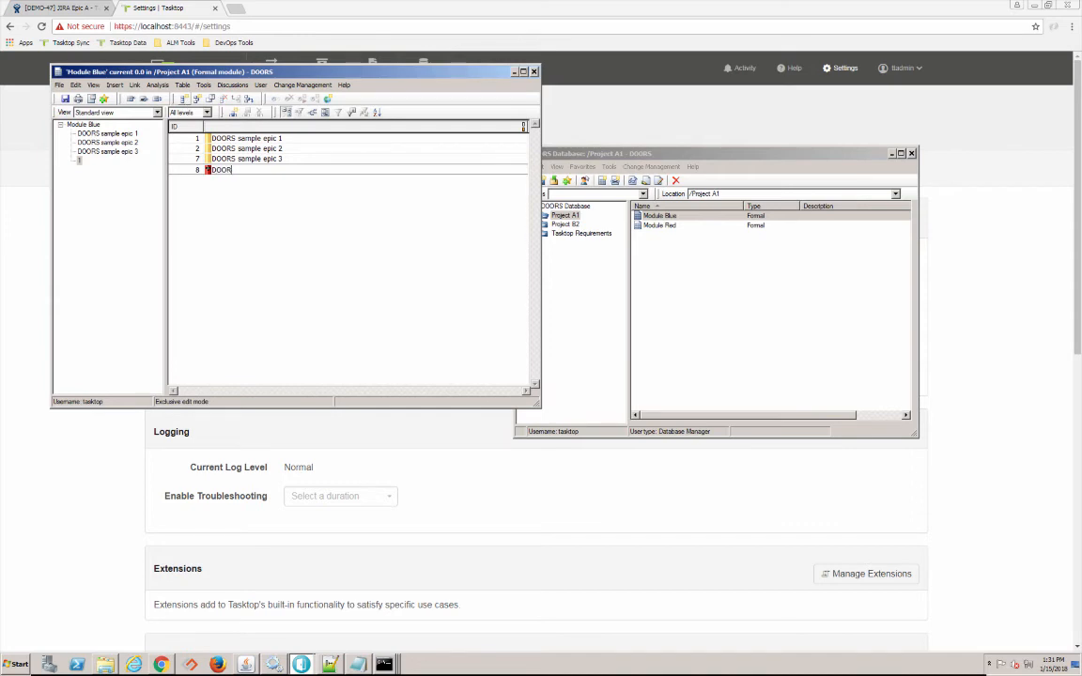
type("S sample epic 4 - for the demo")
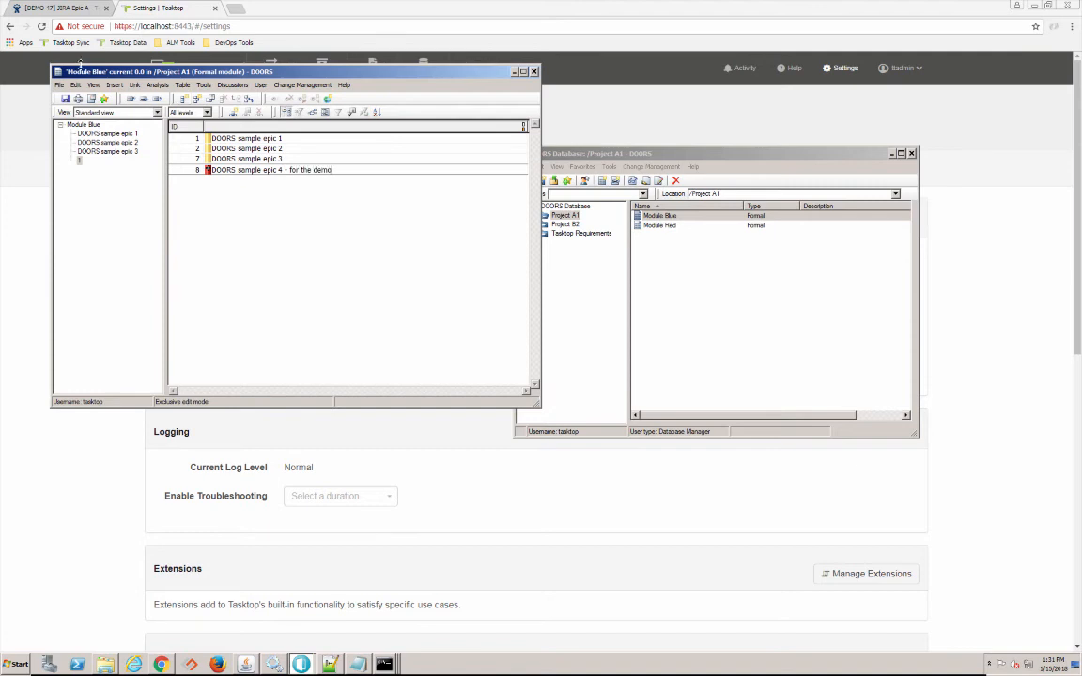
left_click(64, 99)
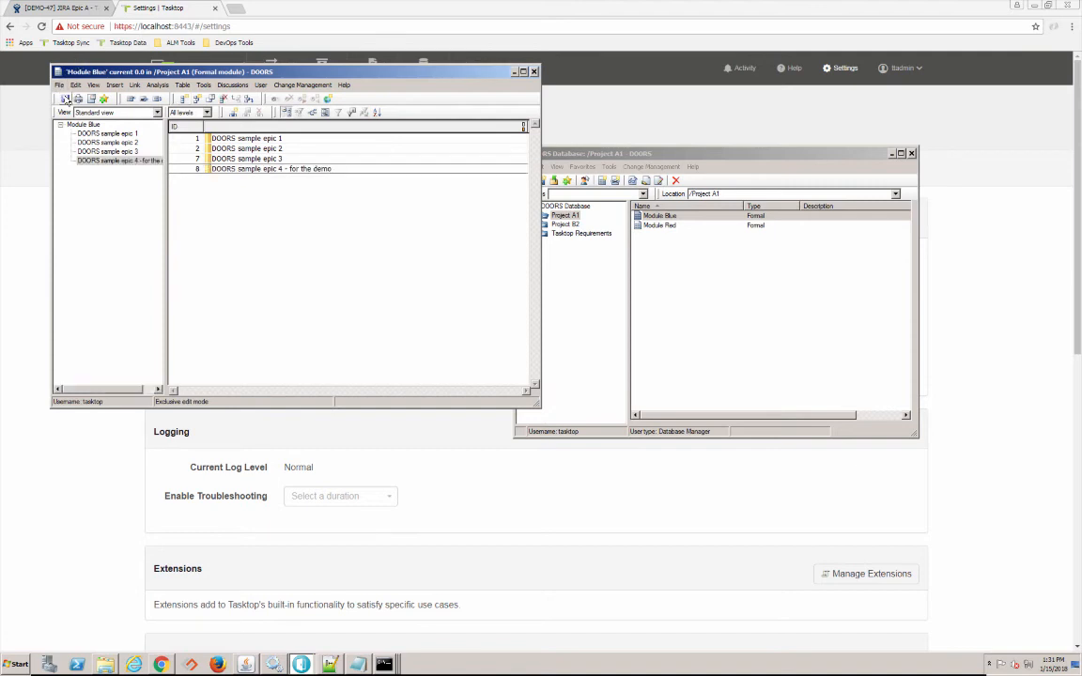
left_click(534, 71)
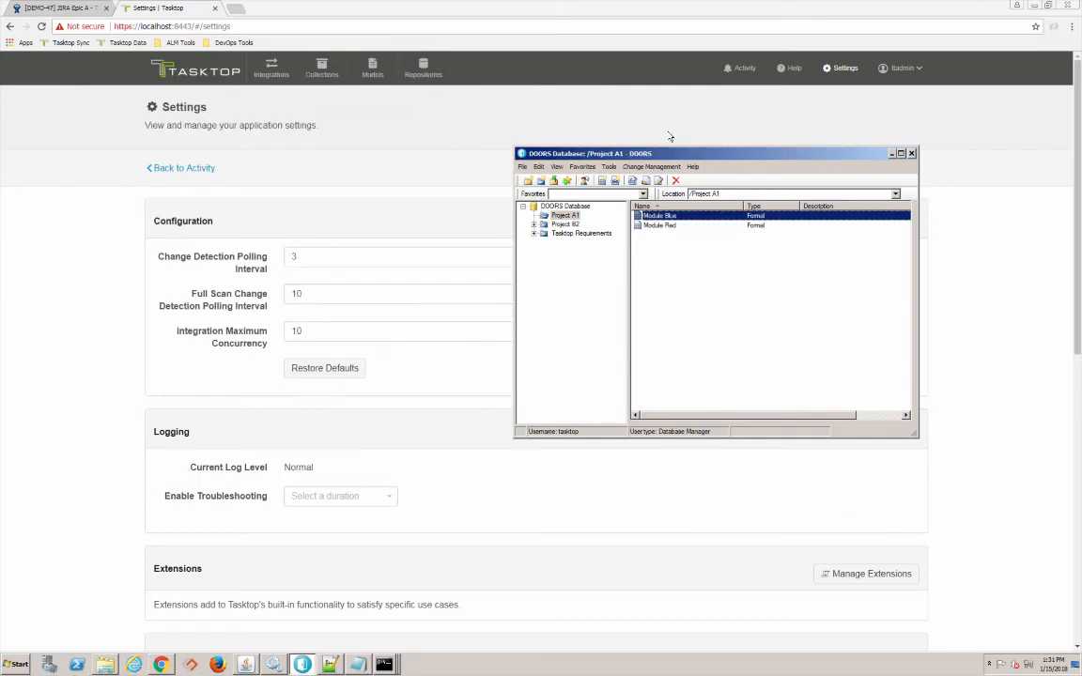
left_click(970, 287)
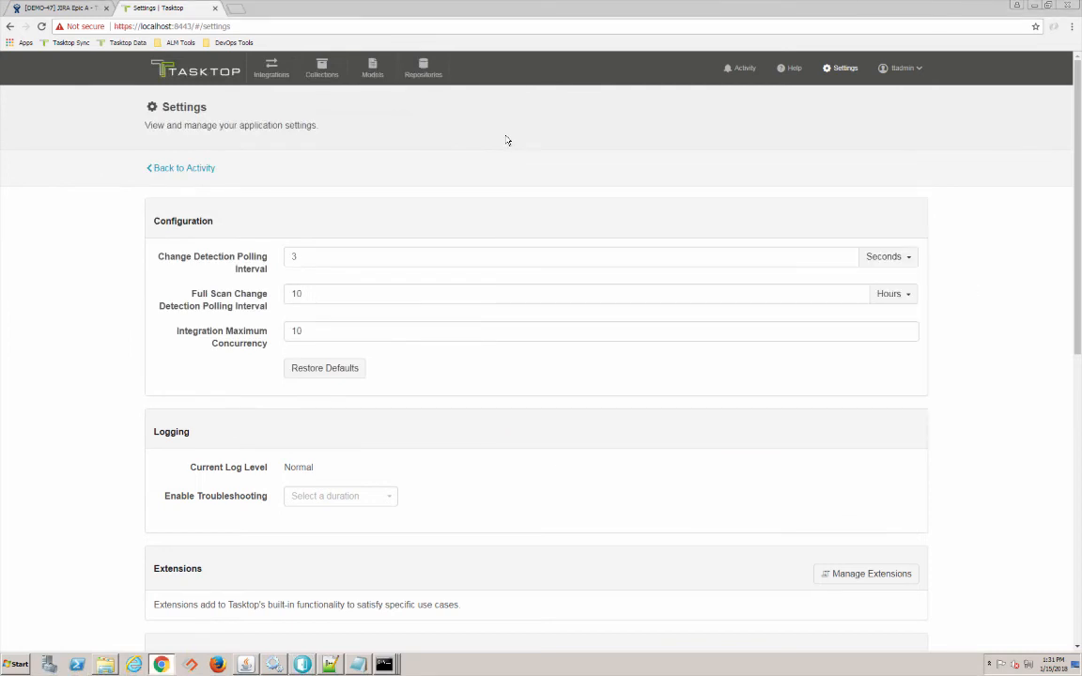
- Refresh the All IBM DOORS Epics filter in JIRA and open DEMO-420, 'DOORS sample epic 4 - for the demo'
left_click(61, 8)
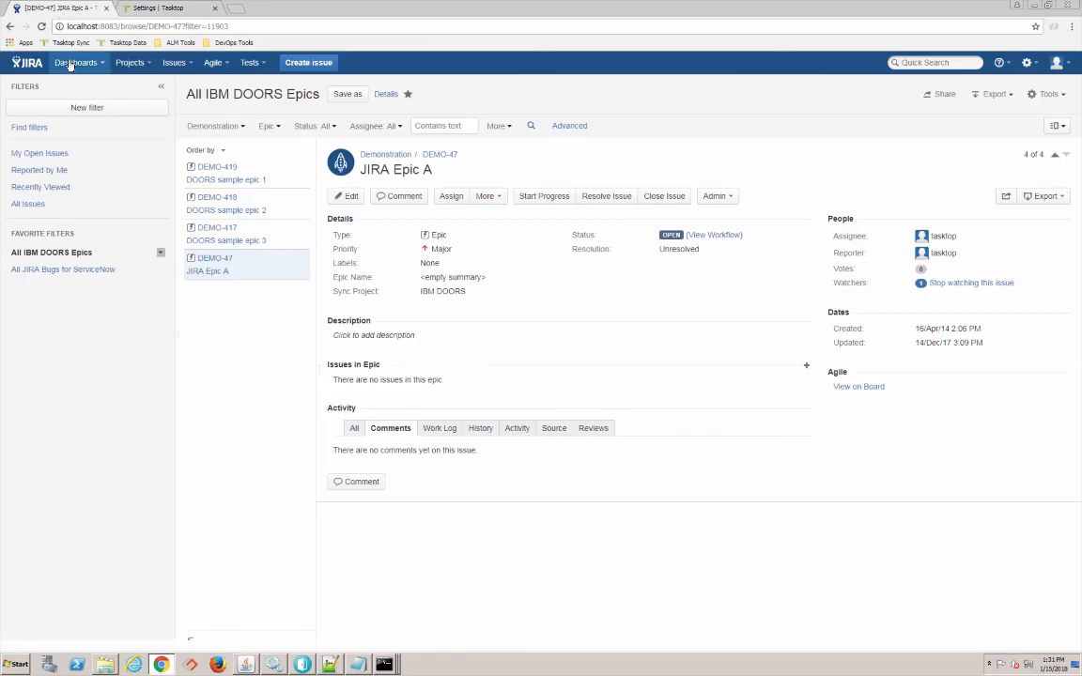
left_click(42, 26)
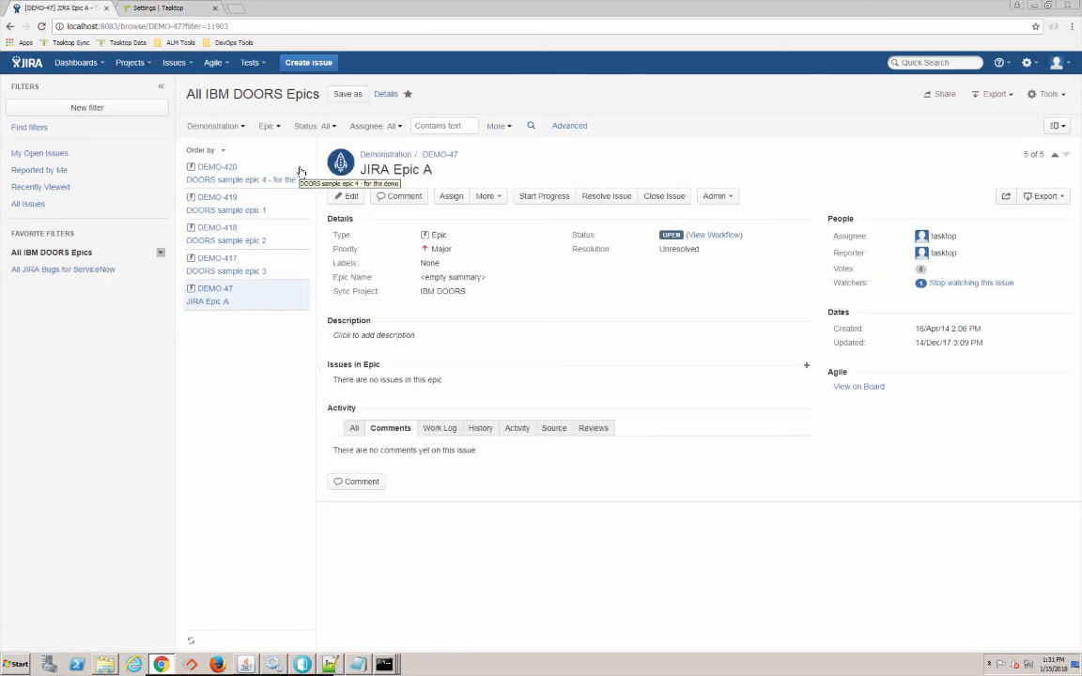
left_click(301, 173)
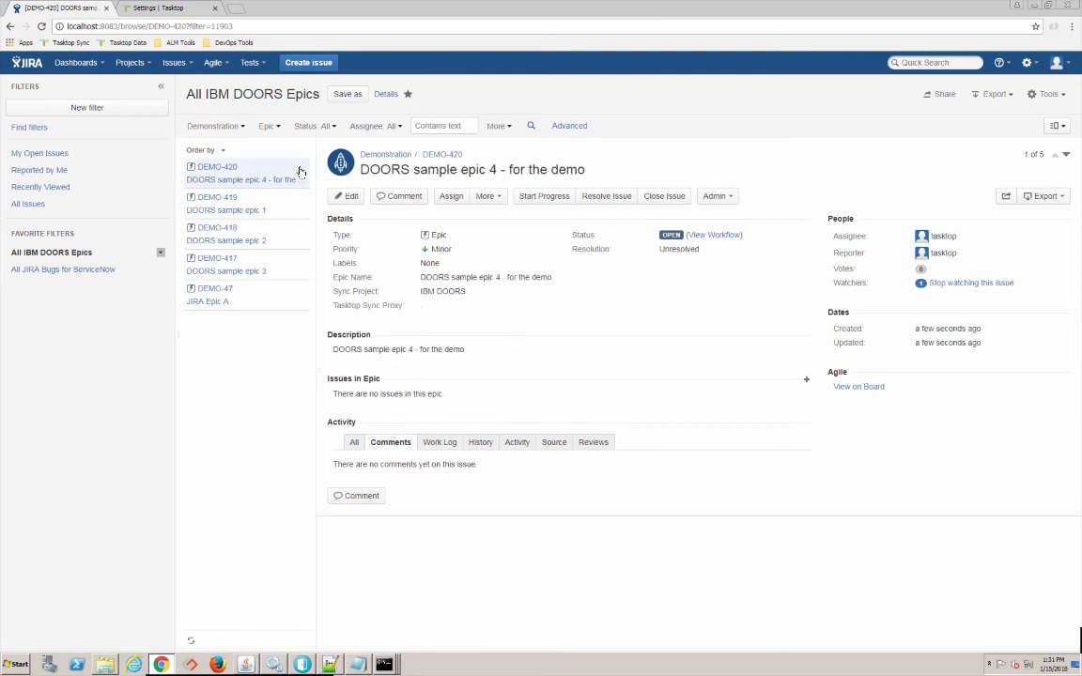